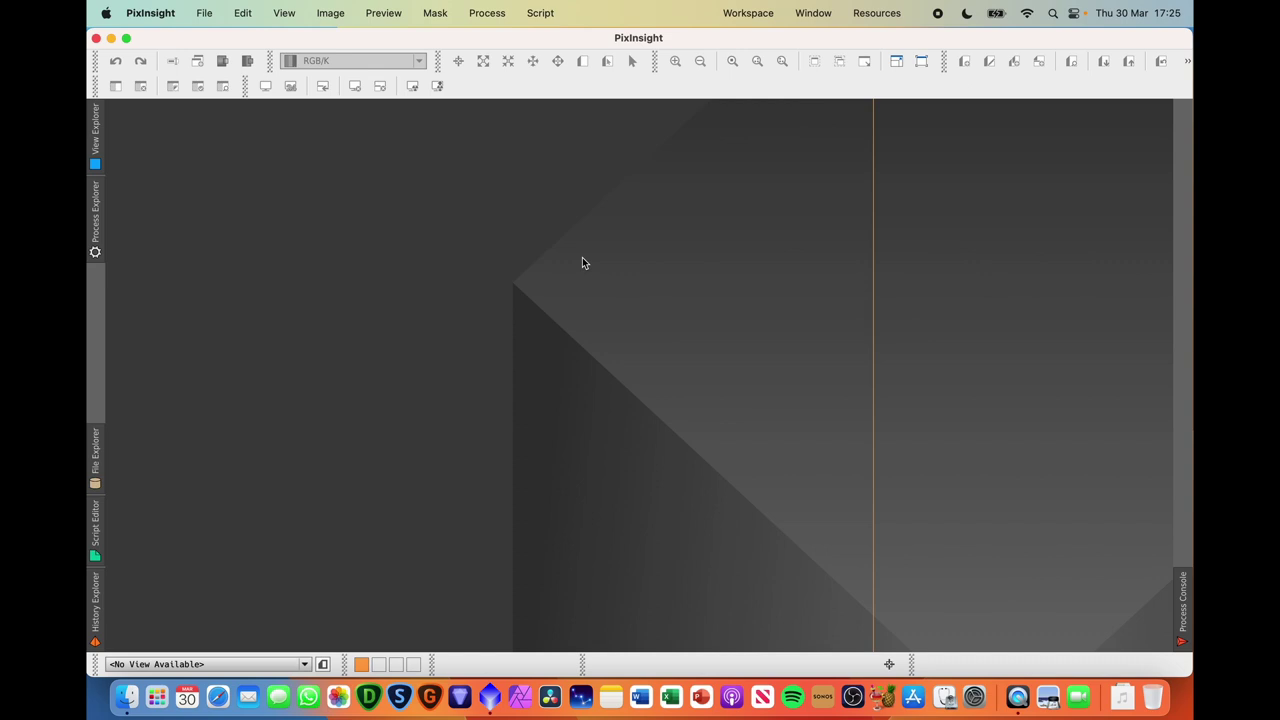
# Step: Load OneShotColourWorkflow.xpsm from the 2-OSCWorkFlow folder as process icons on the workspace
pyautogui.press('super+Tab')
pyautogui.click(484, 197)
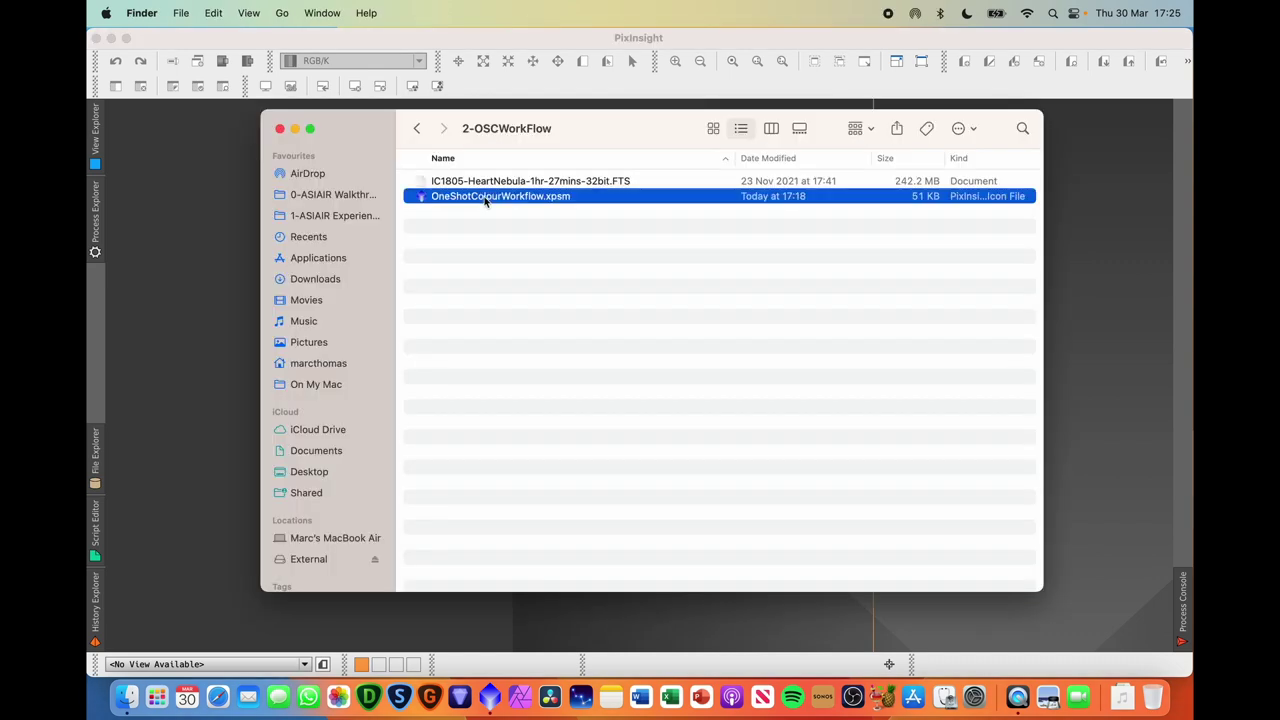
pyautogui.click(203, 276)
pyautogui.rightClick(203, 276)
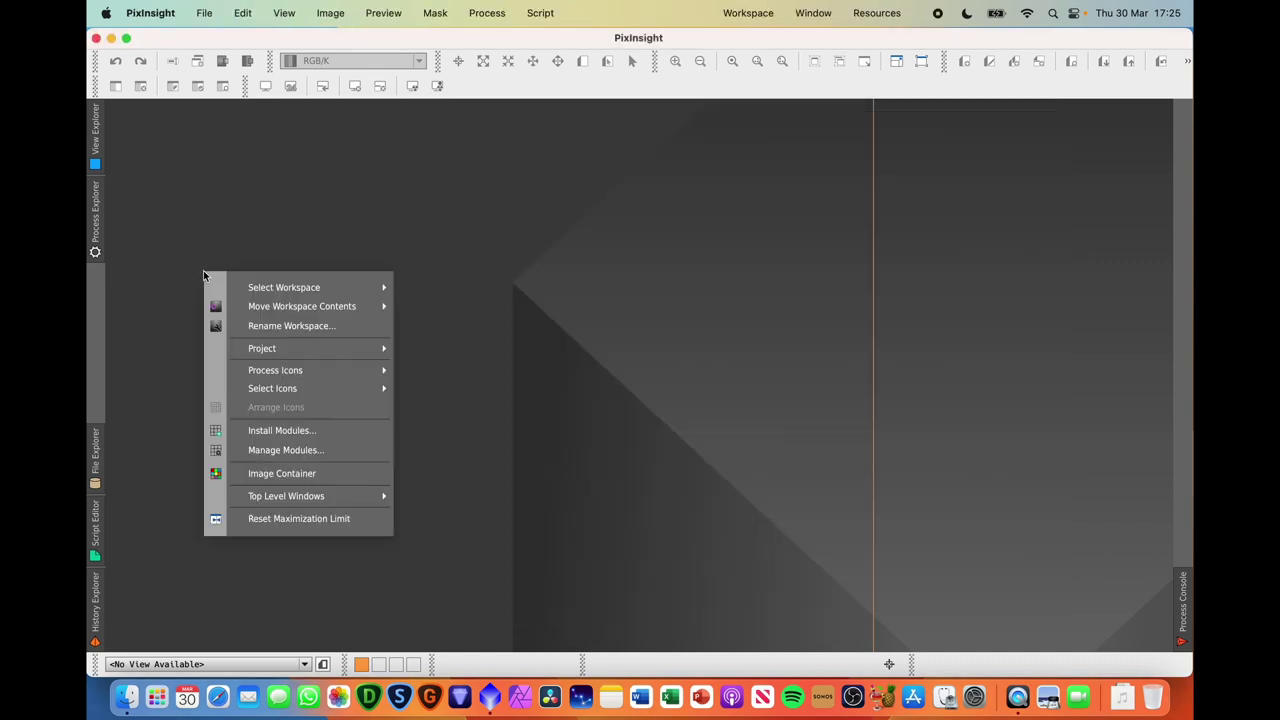
pyautogui.moveTo(348, 372)
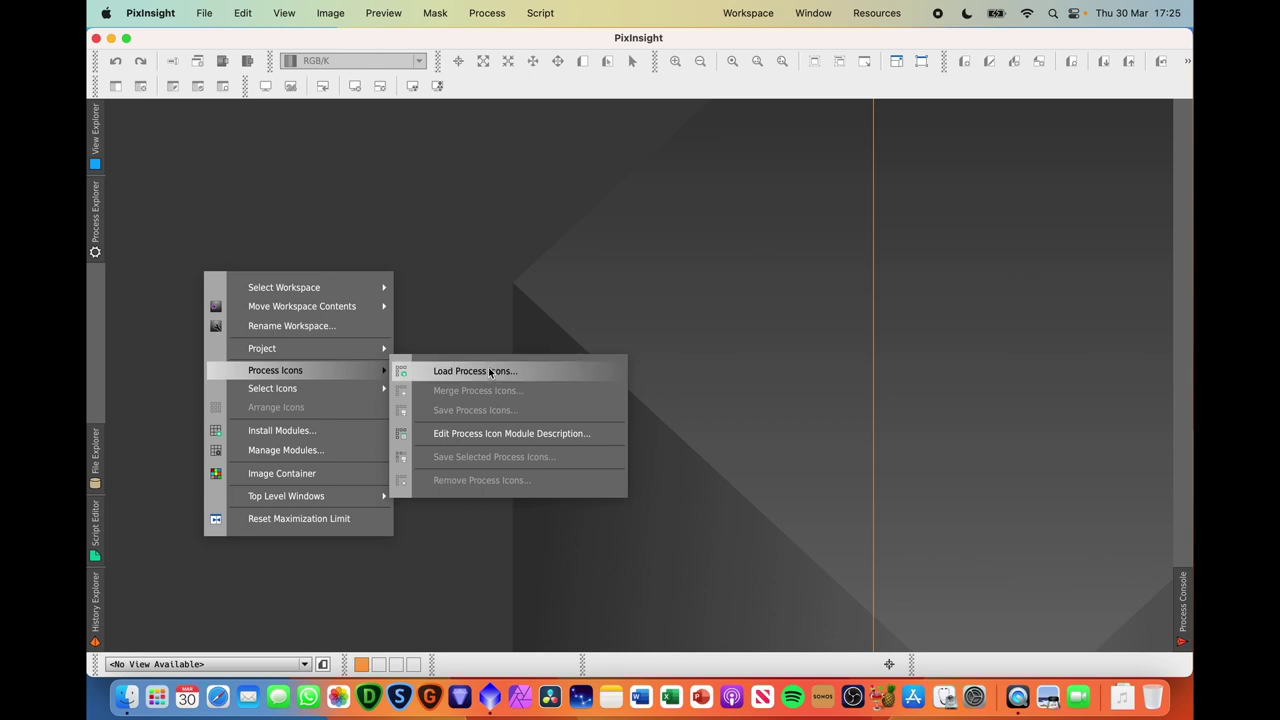
pyautogui.click(546, 293)
pyautogui.press('super+Tab')
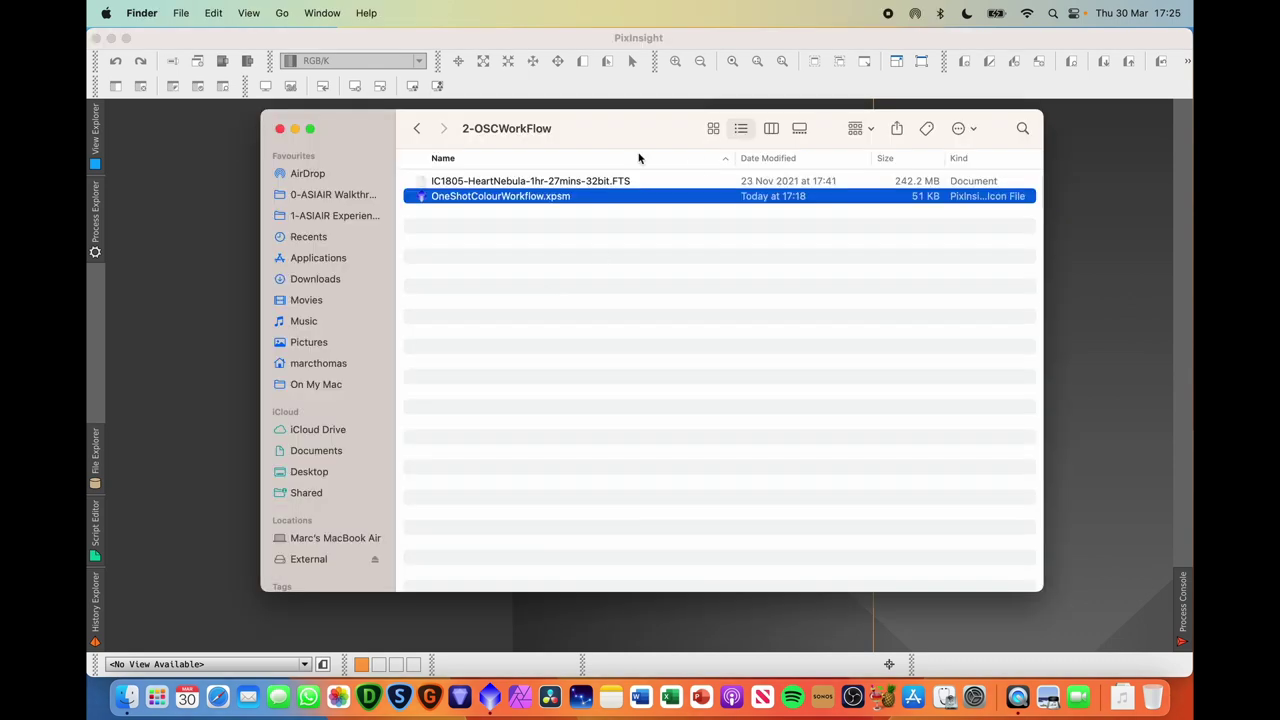
pyautogui.doubleClick(499, 198)
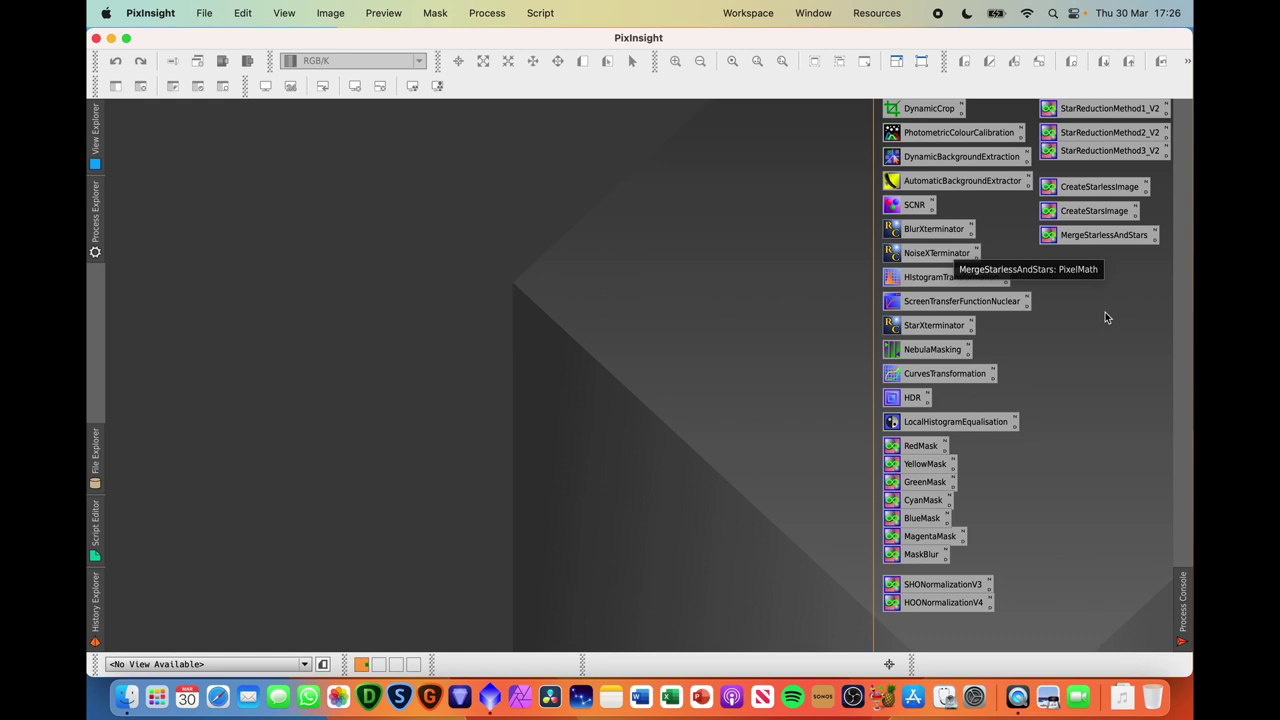
pyautogui.click(1109, 242)
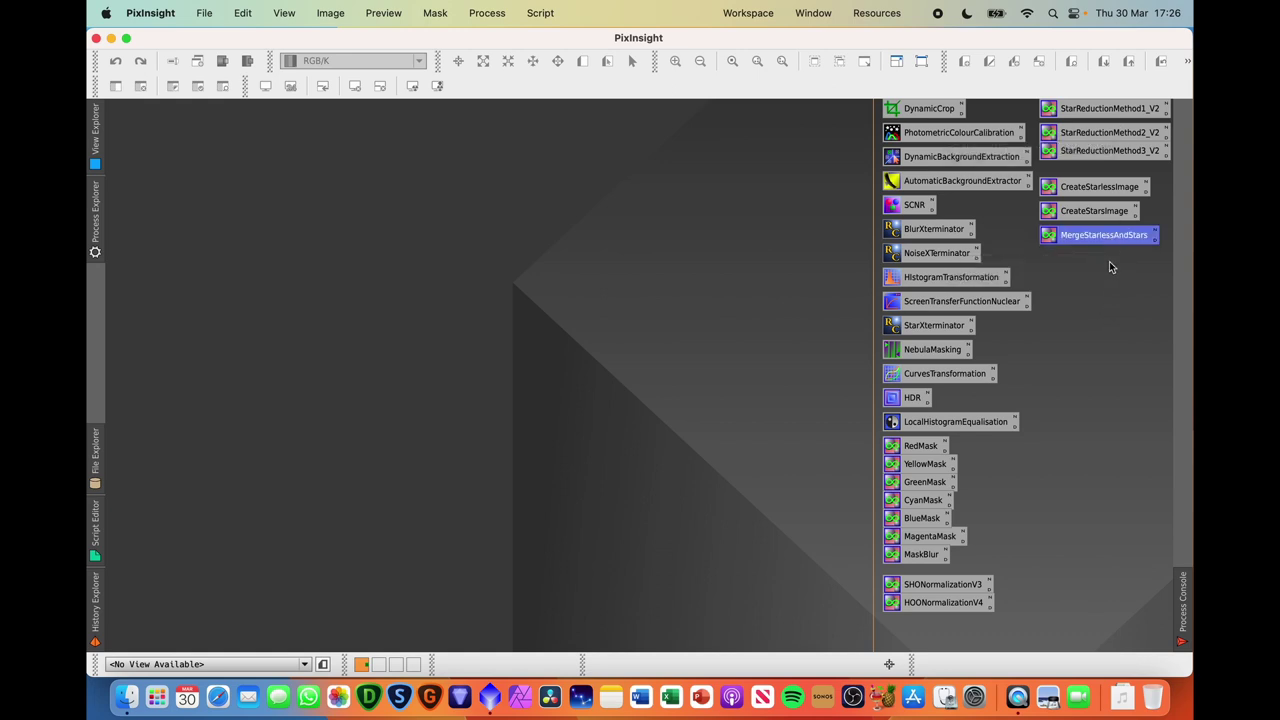
pyautogui.click(1125, 263)
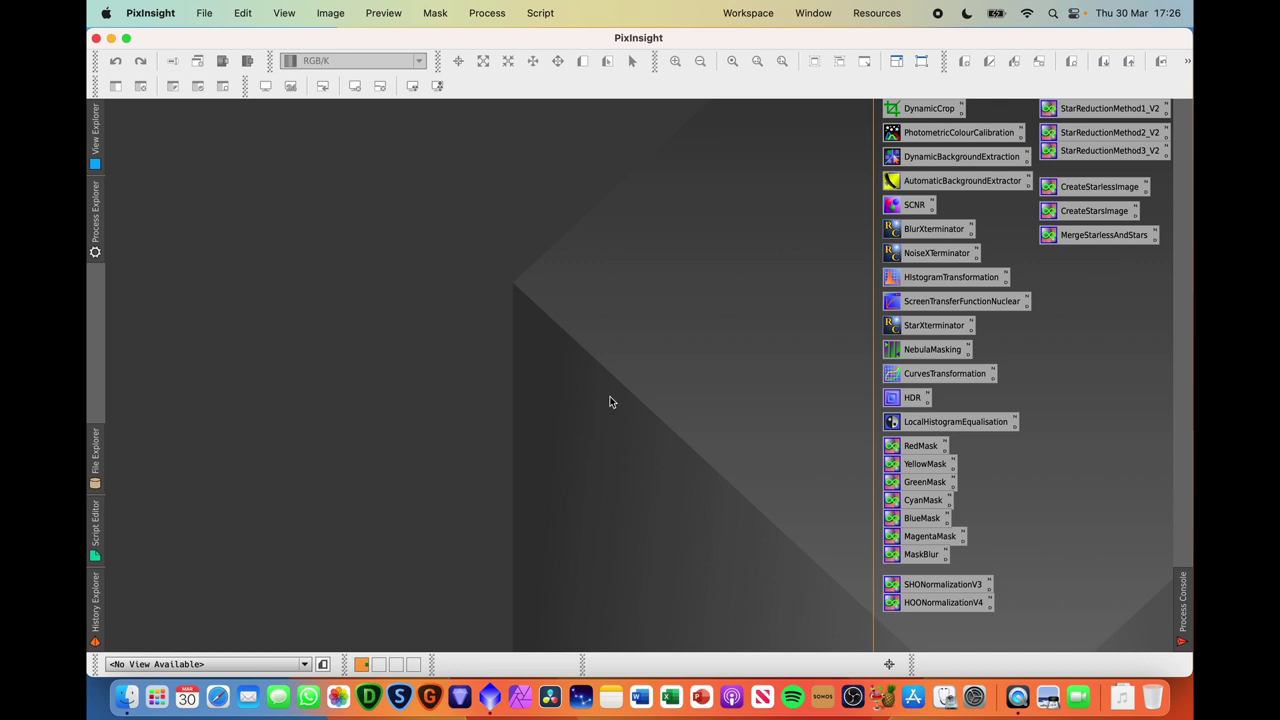
# Step: Open IC1805-HeartNebula-1hr-27mins-32bit.FTS by dragging it from Finder onto the PixInsight workspace
pyautogui.press('super+Tab')
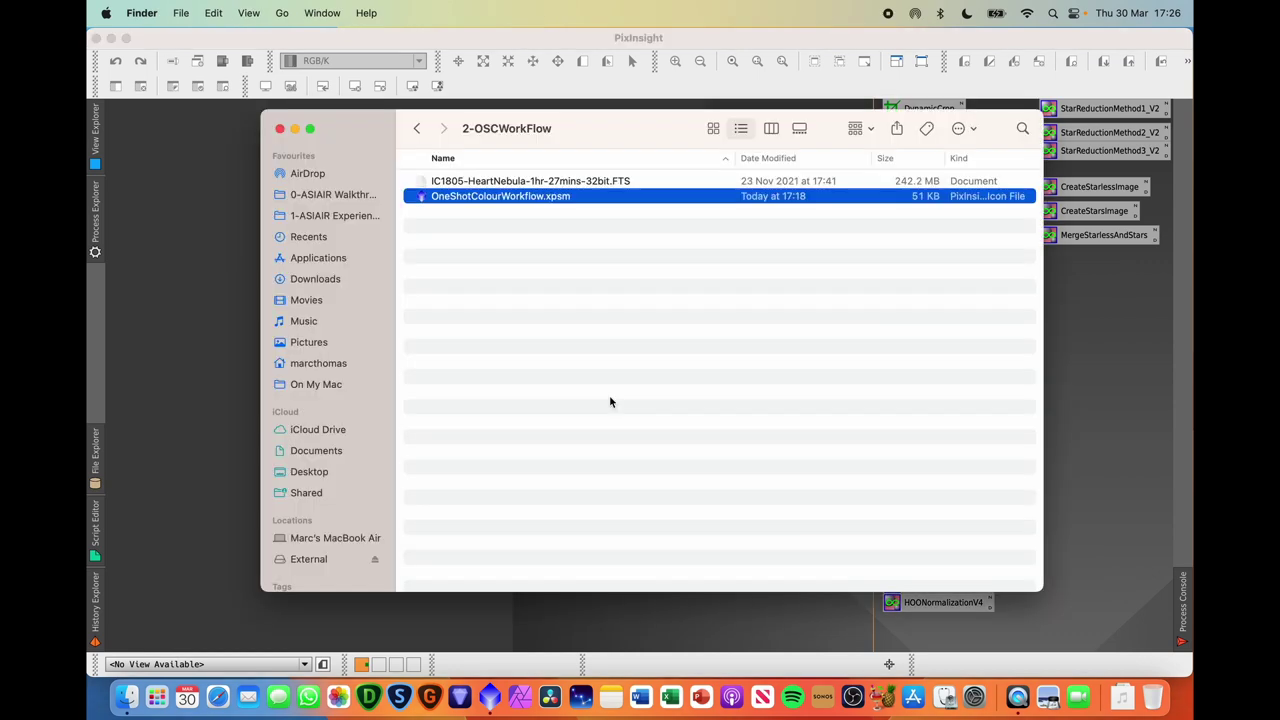
pyautogui.moveTo(514, 180); pyautogui.dragTo(185, 290)
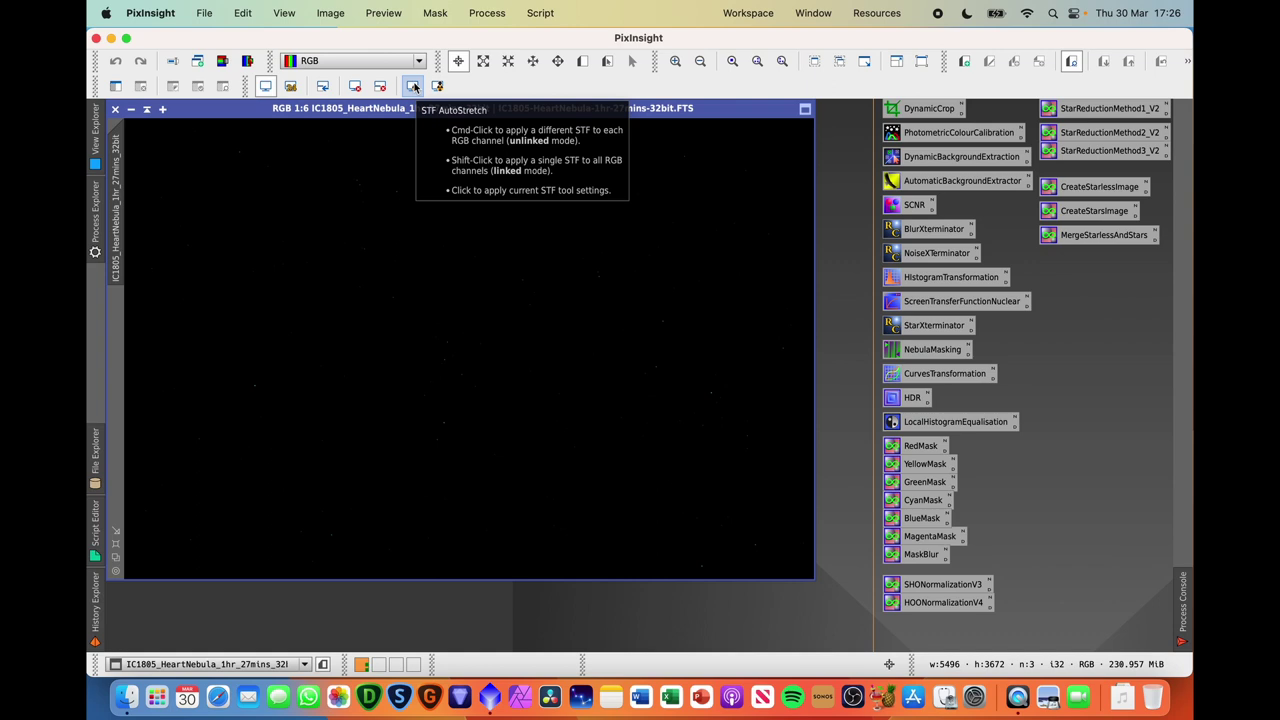
# Step: Auto-stretch the image display and draw the DynamicCrop box inward from the edges
pyautogui.click(413, 87)
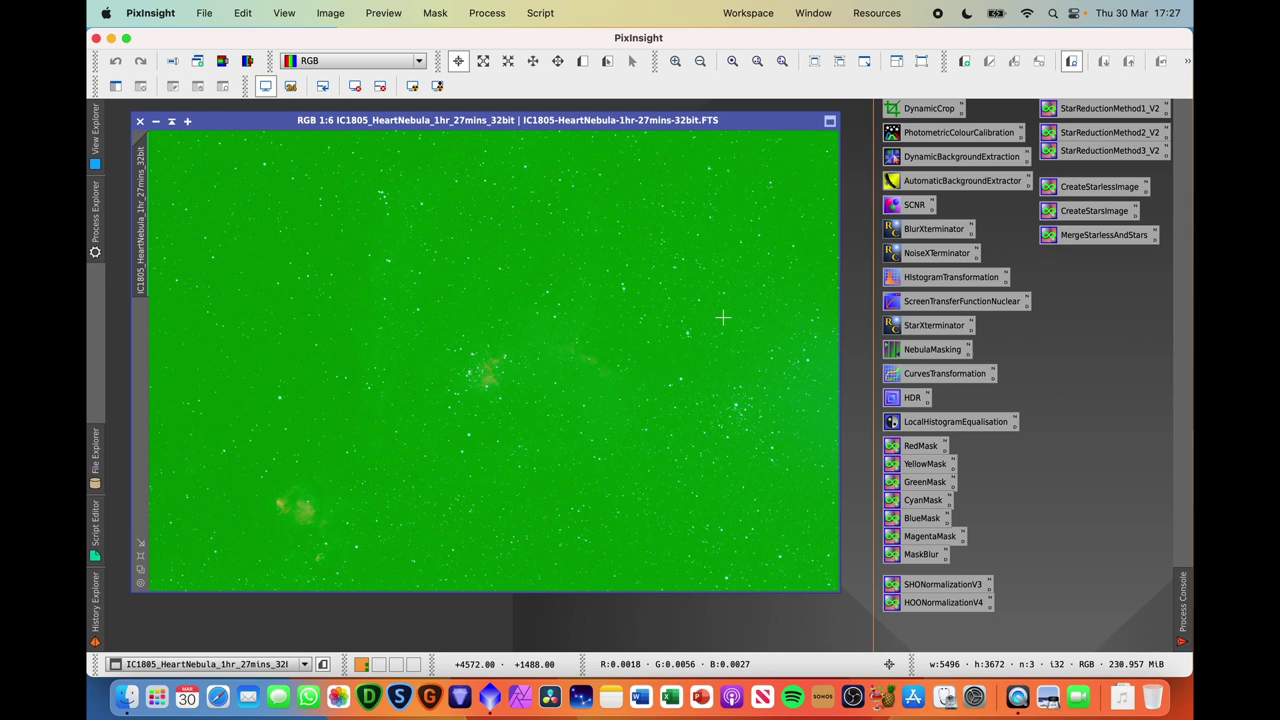
pyautogui.doubleClick(928, 110)
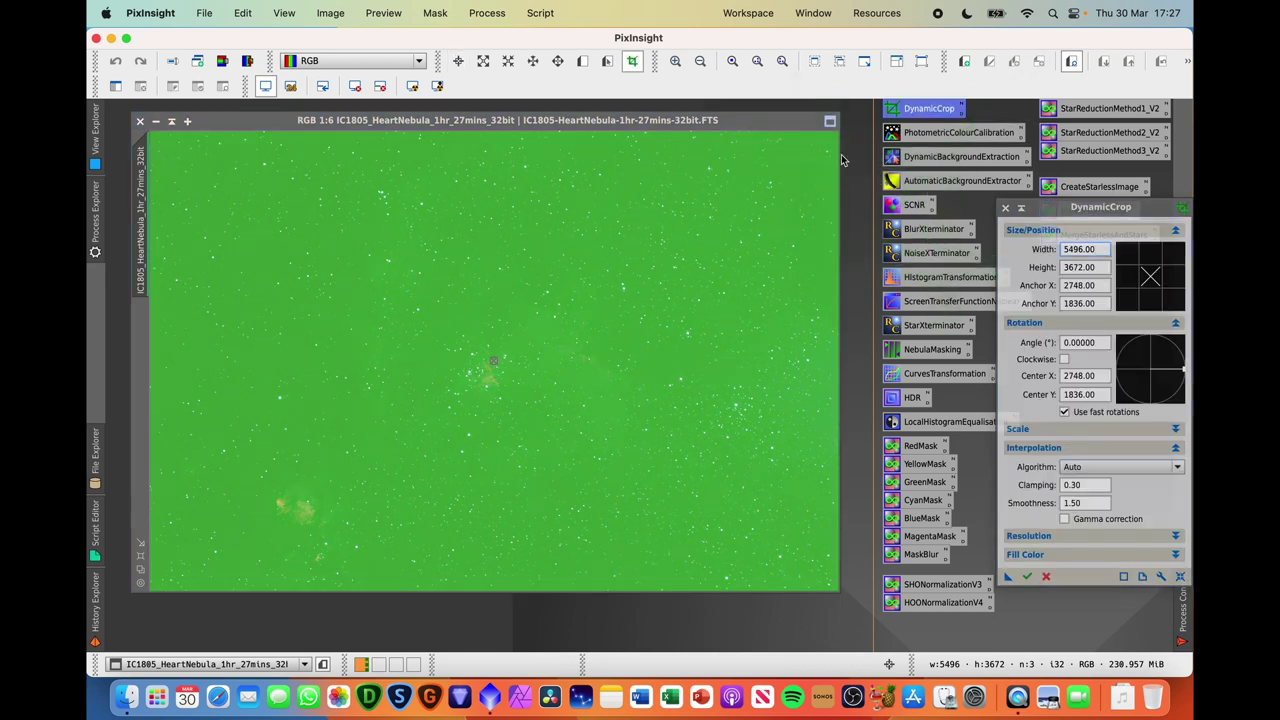
pyautogui.moveTo(835, 131); pyautogui.dragTo(825, 142)
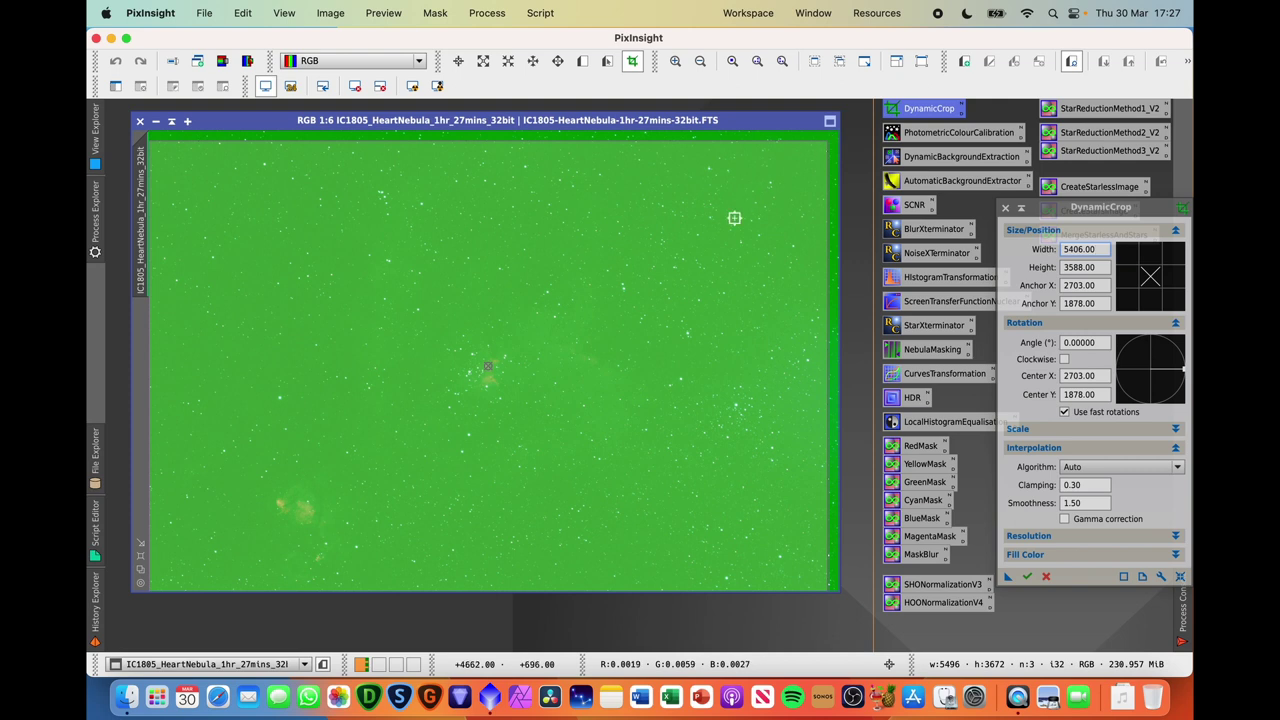
pyautogui.moveTo(734, 217); pyautogui.dragTo(740, 212)
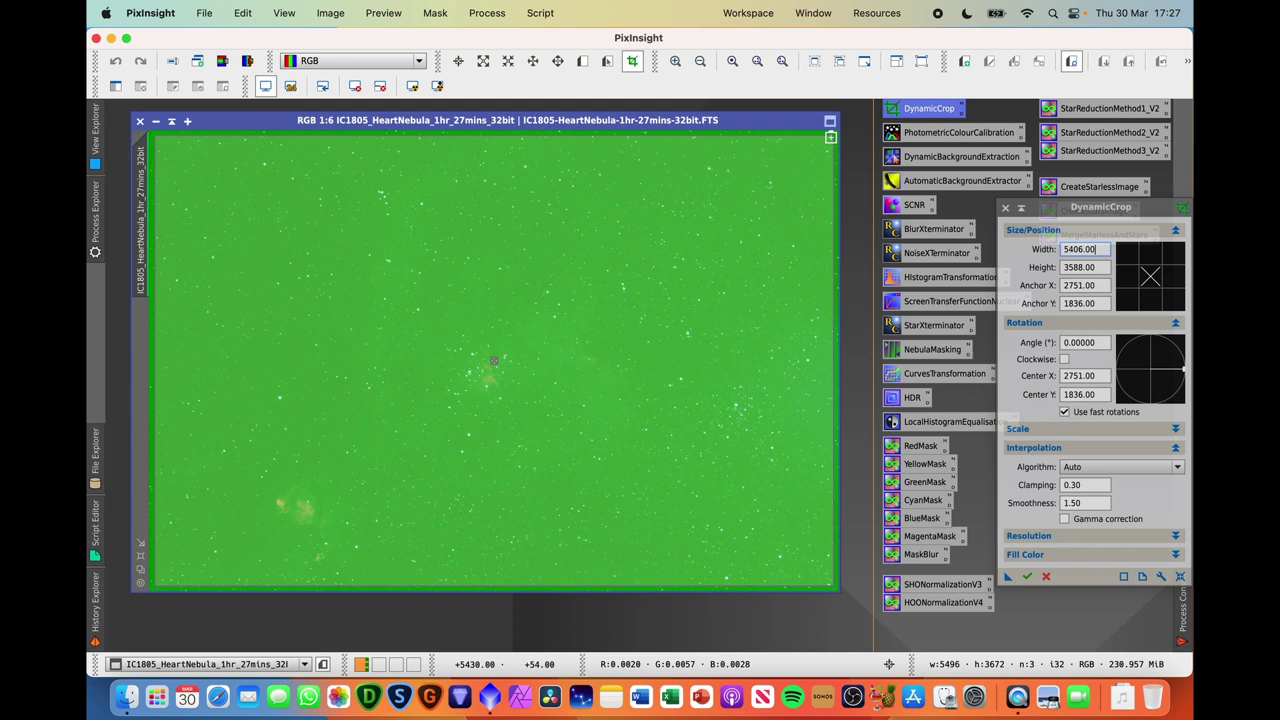
pyautogui.moveTo(831, 137); pyautogui.dragTo(807, 166)
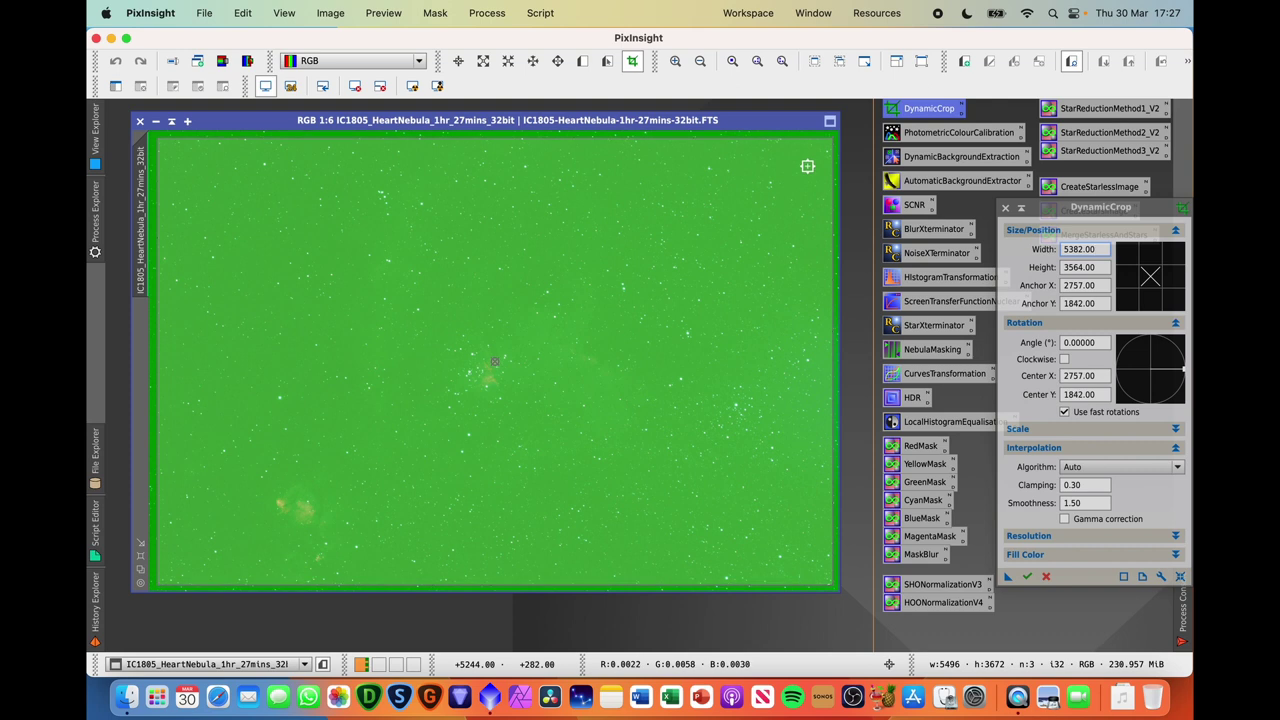
# Step: Apply the 5382 × 3564 crop and close DynamicCrop
pyautogui.click(1028, 578)
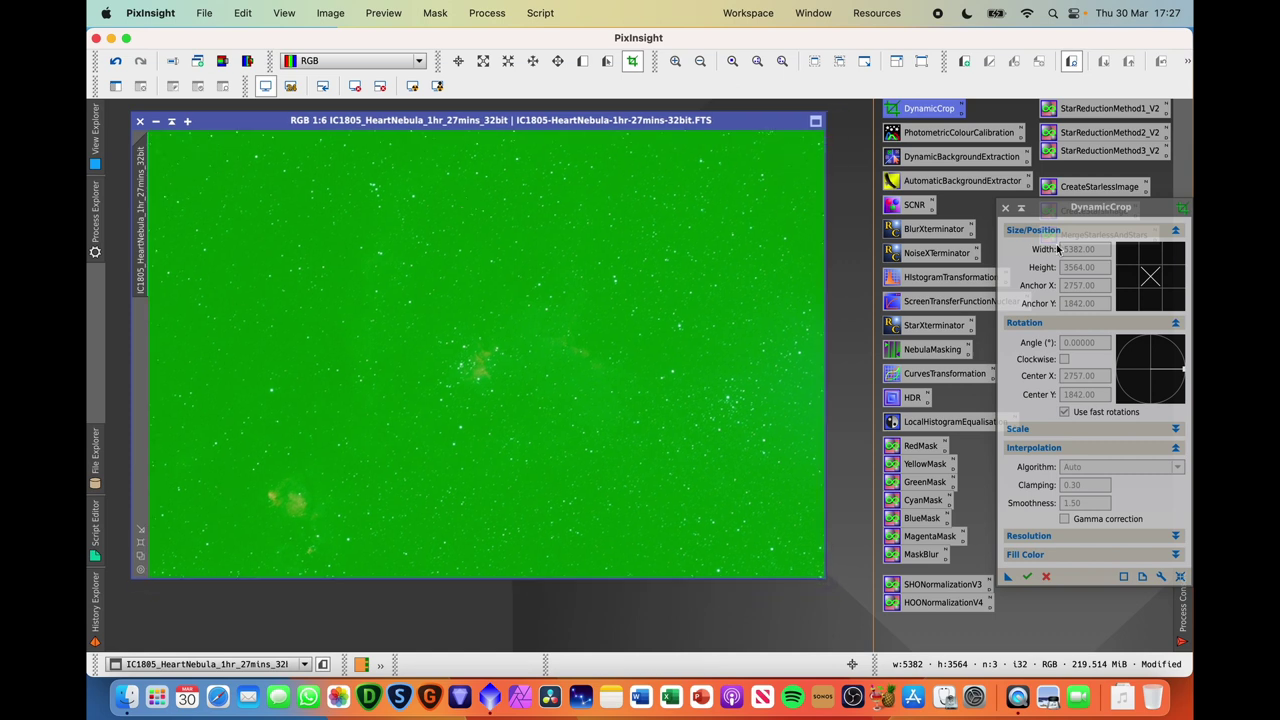
pyautogui.click(1006, 209)
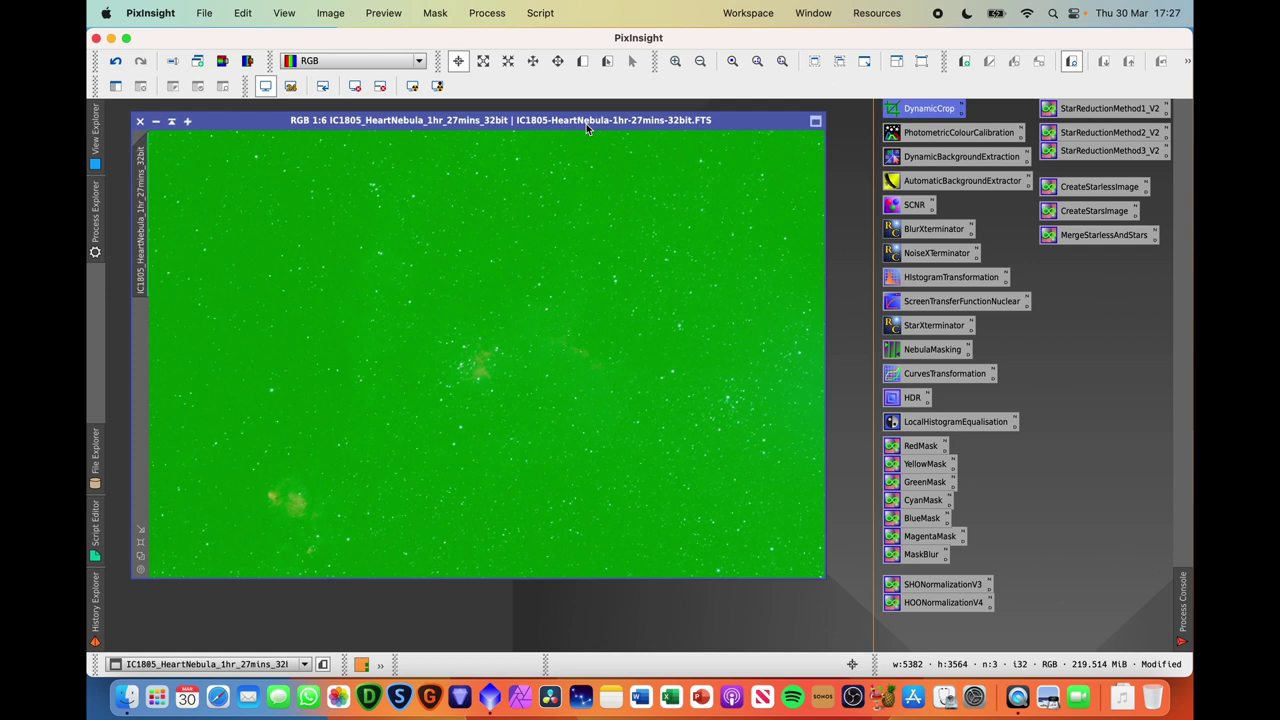
pyautogui.press('super+minus')
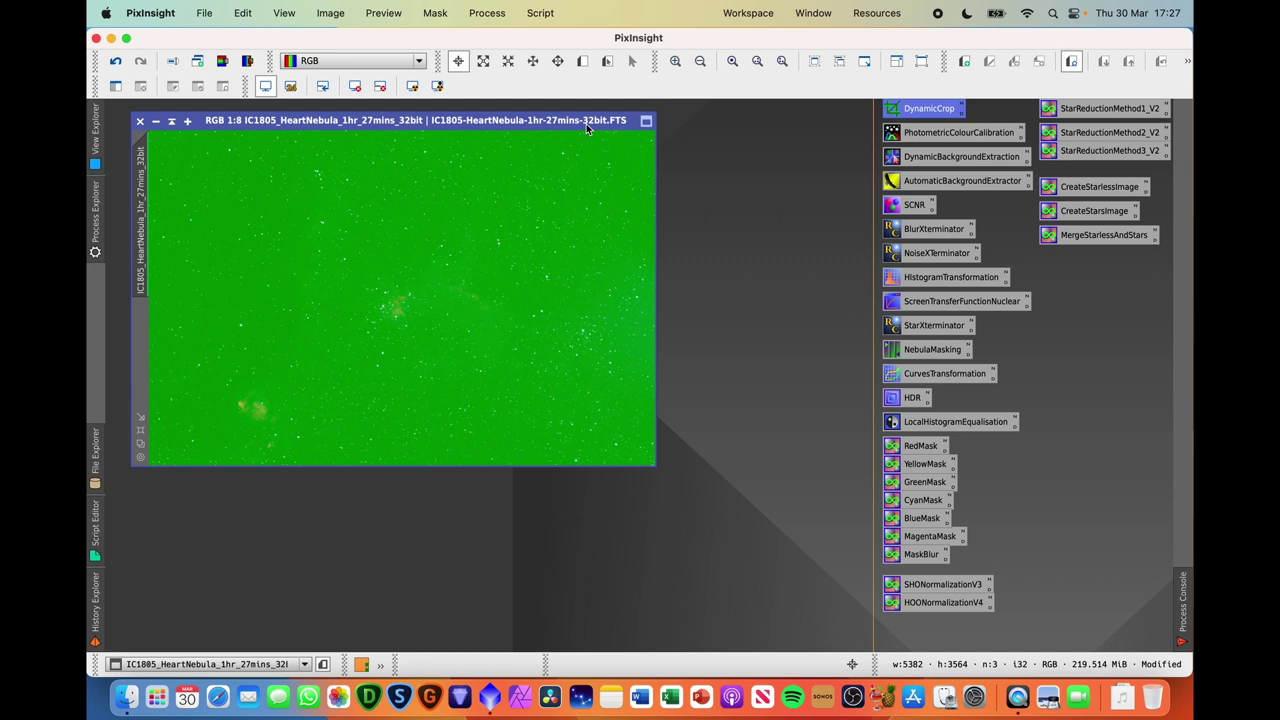
pyautogui.press('super+plus')
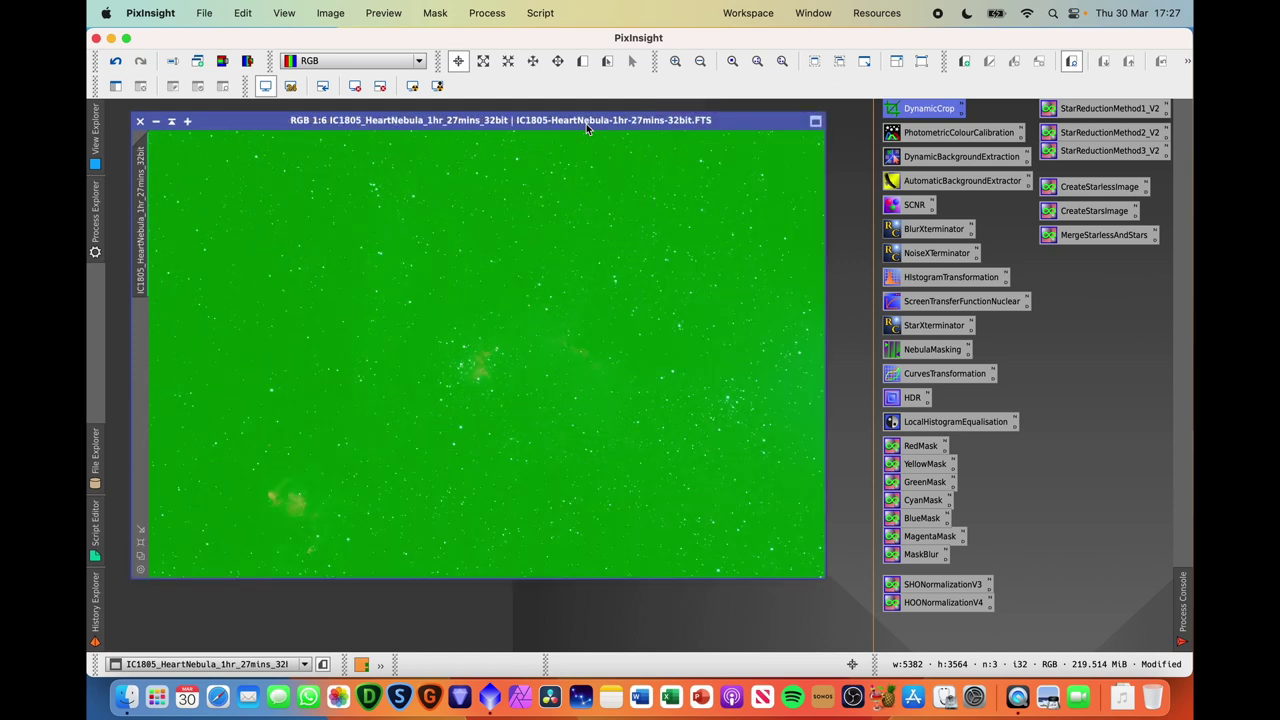
# Step: Open PhotometricColorCalibration with Average Spiral Galaxy white reference beside the image, plus the Process Console
pyautogui.moveTo(586, 123); pyautogui.dragTo(580, 128)
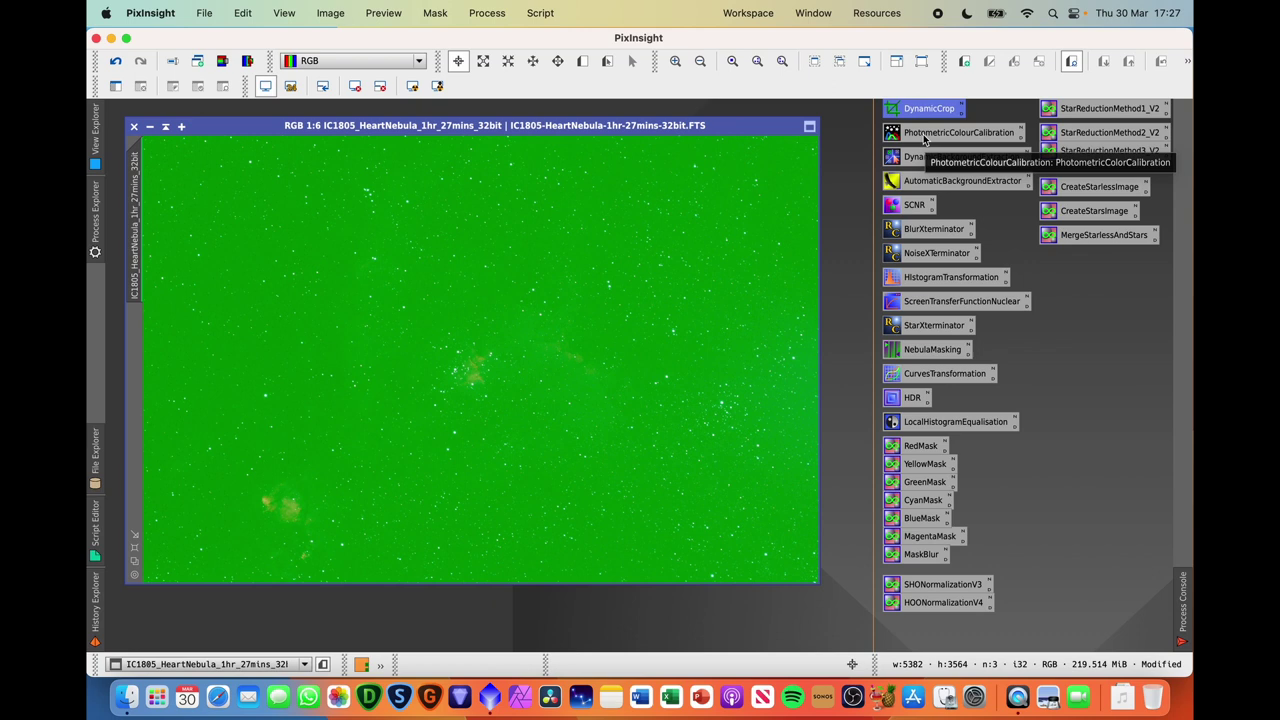
pyautogui.doubleClick(925, 140)
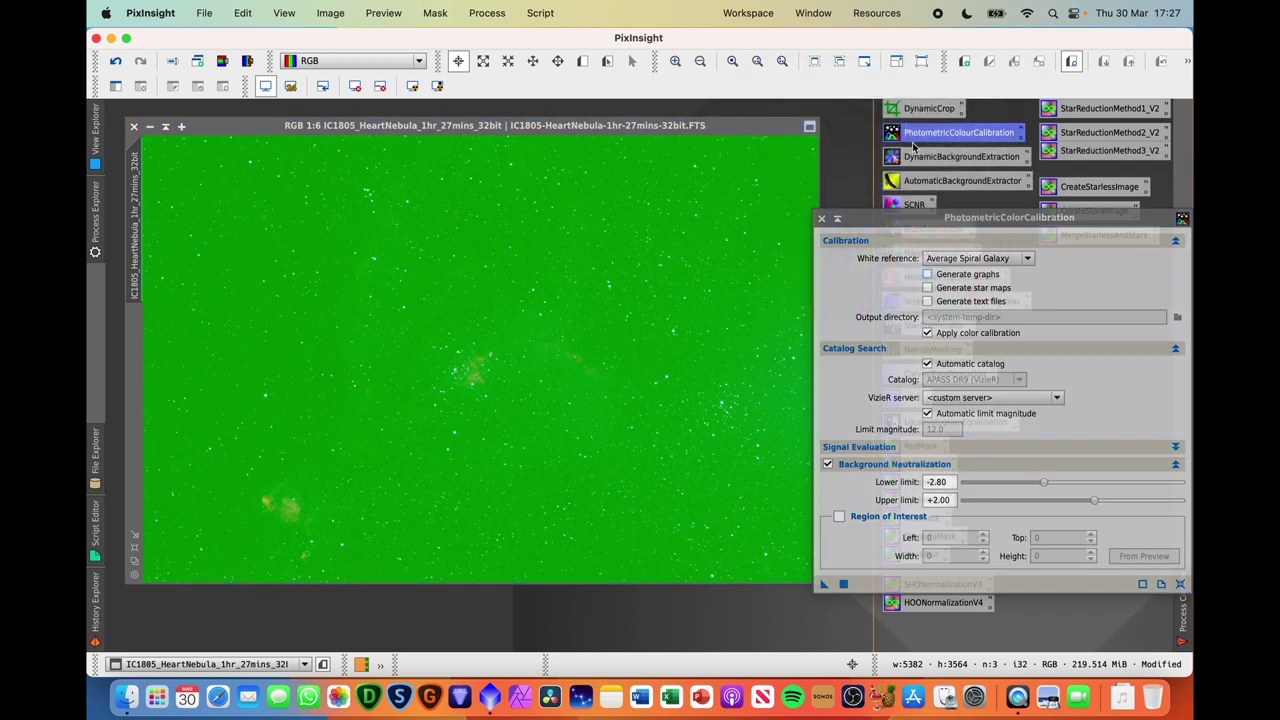
pyautogui.moveTo(902, 220); pyautogui.dragTo(810, 190)
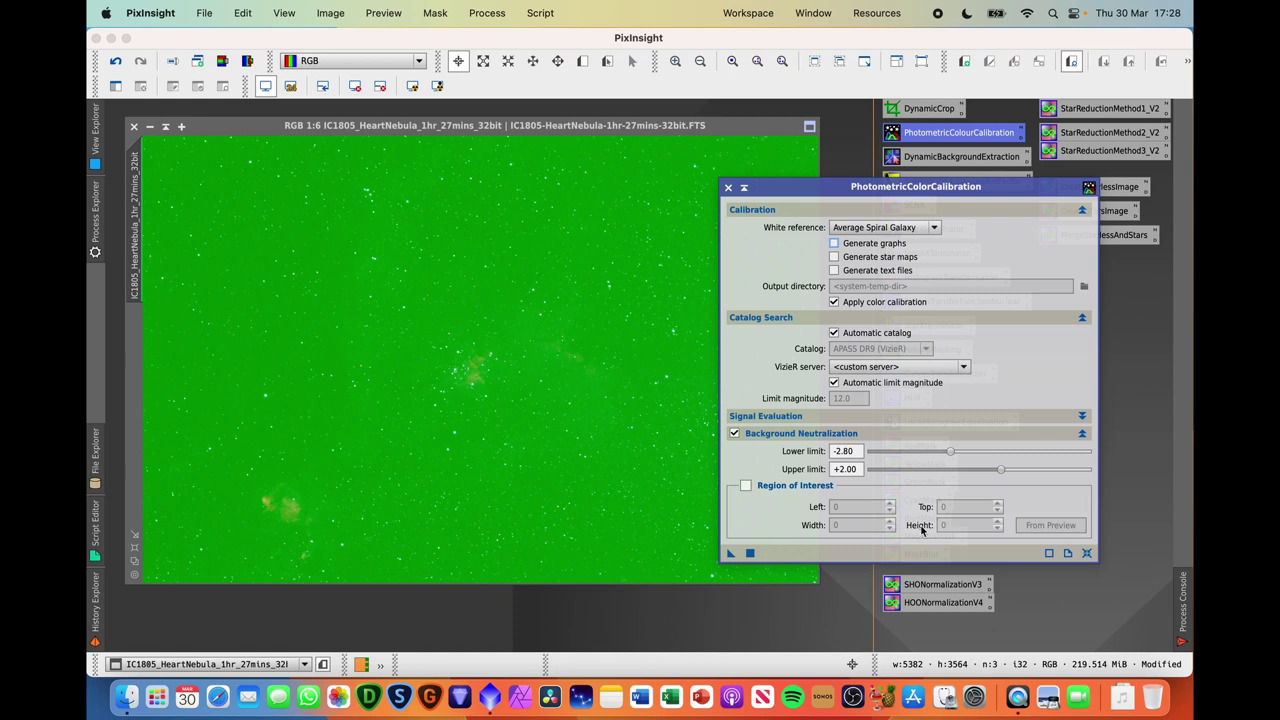
pyautogui.click(730, 553)
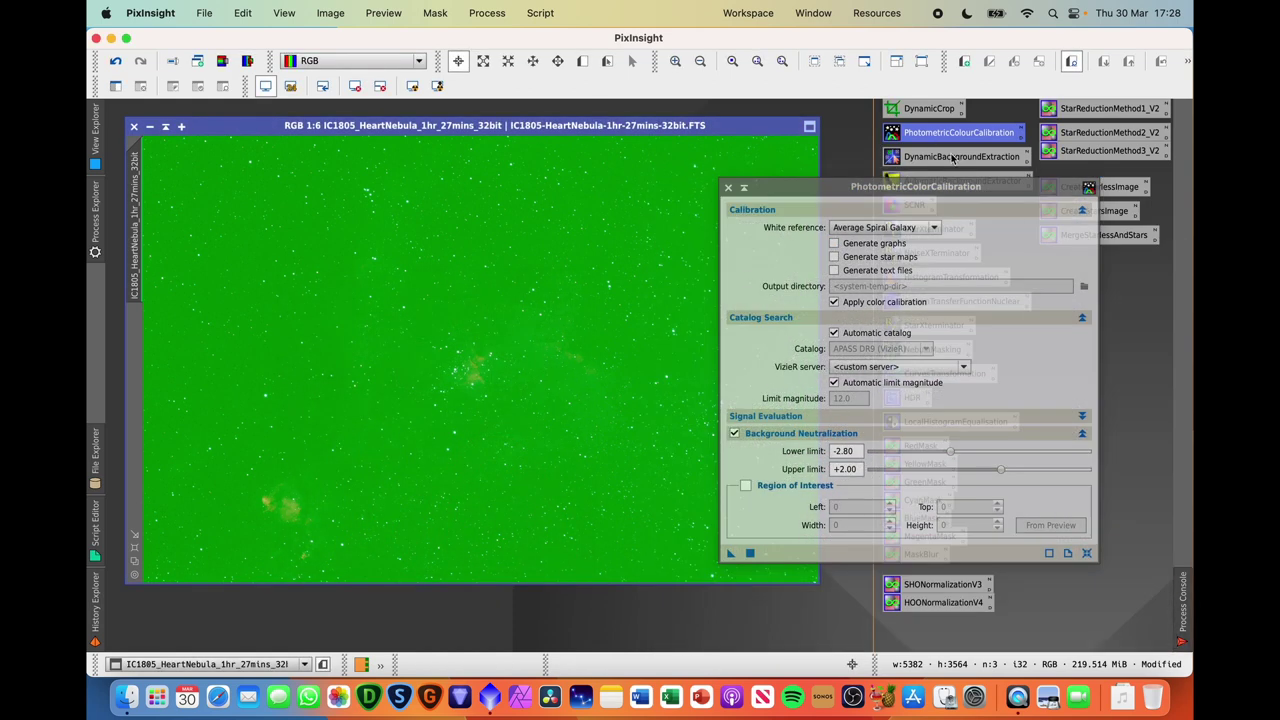
pyautogui.moveTo(947, 188); pyautogui.dragTo(951, 123)
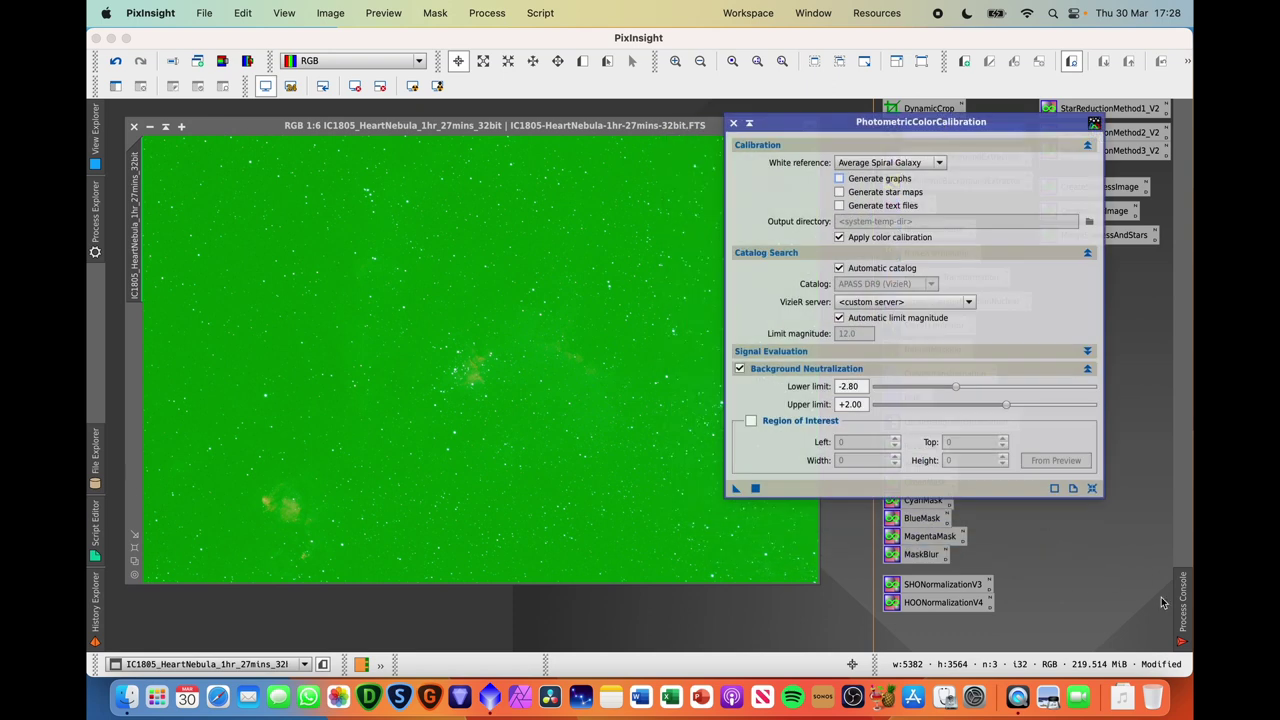
pyautogui.click(1183, 618)
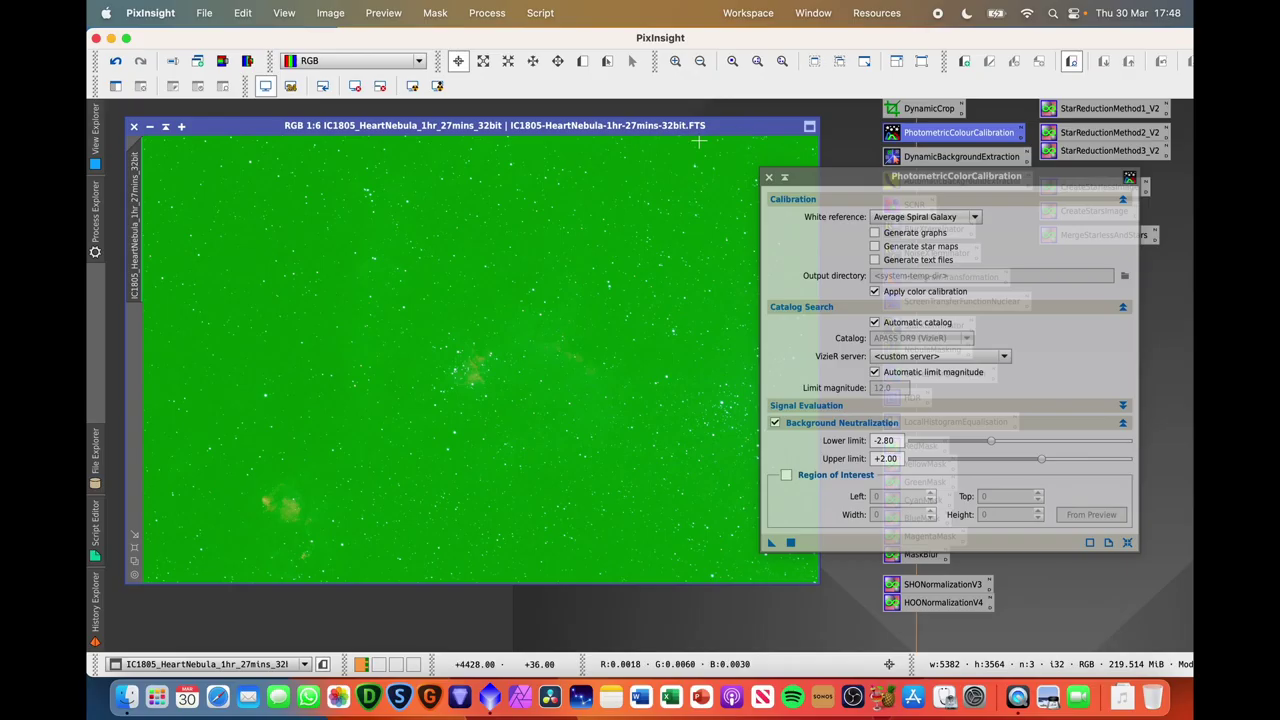
# Step: Launch the ImageSolver script from the Script menu
pyautogui.click(540, 13)
pyautogui.moveTo(587, 145)
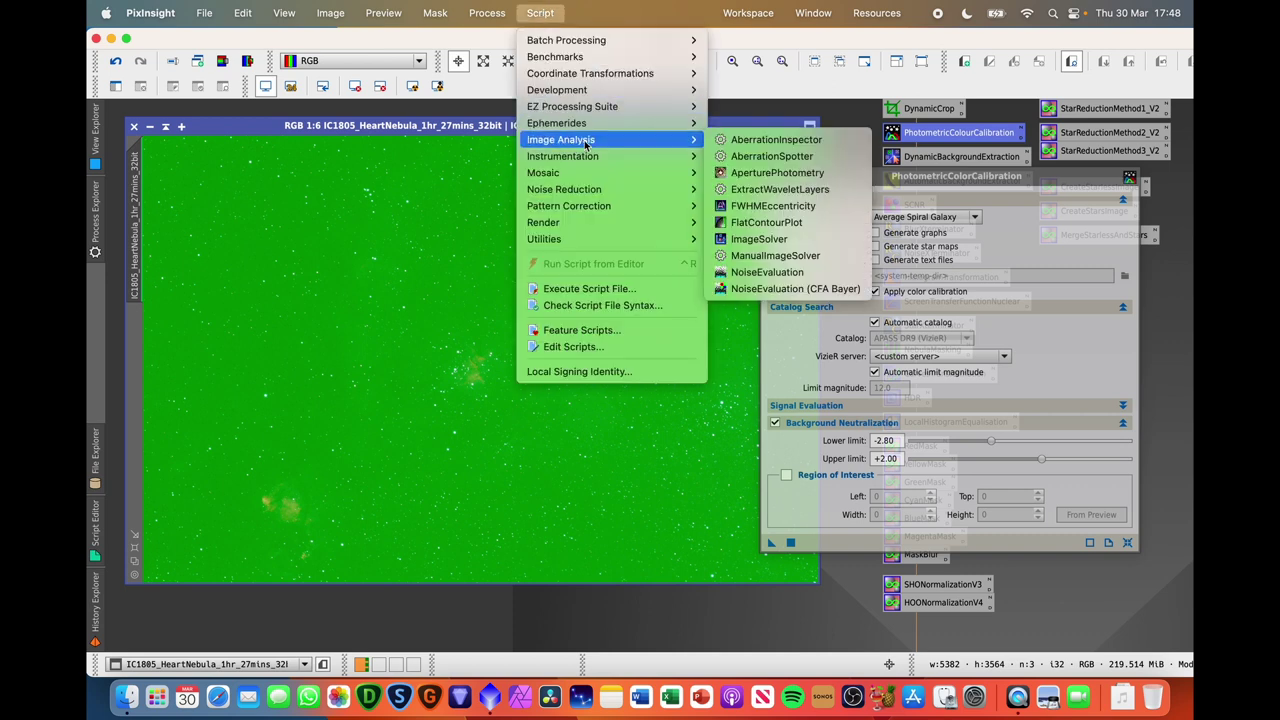
pyautogui.click(790, 240)
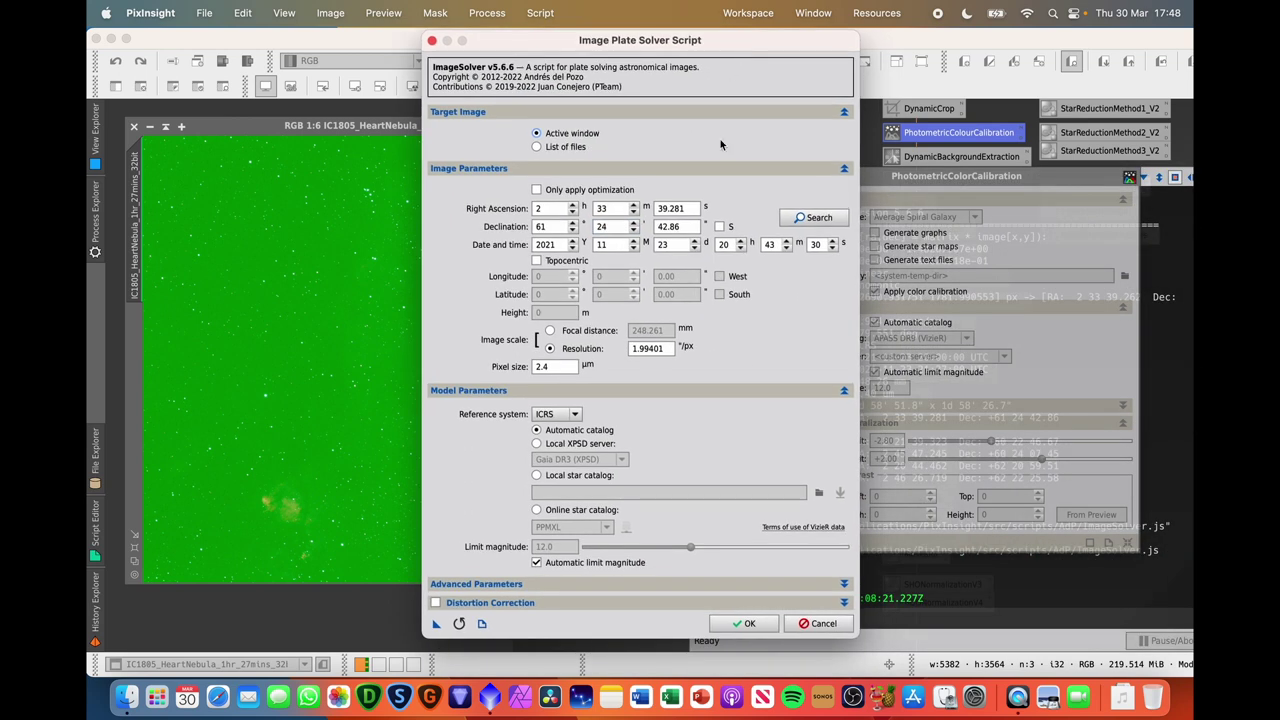
# Step: Enter Heart Nebula coordinates, the 2021-11-23 observation time, 1.99401″/px resolution and 2.4 µm pixels
pyautogui.click(812, 222)
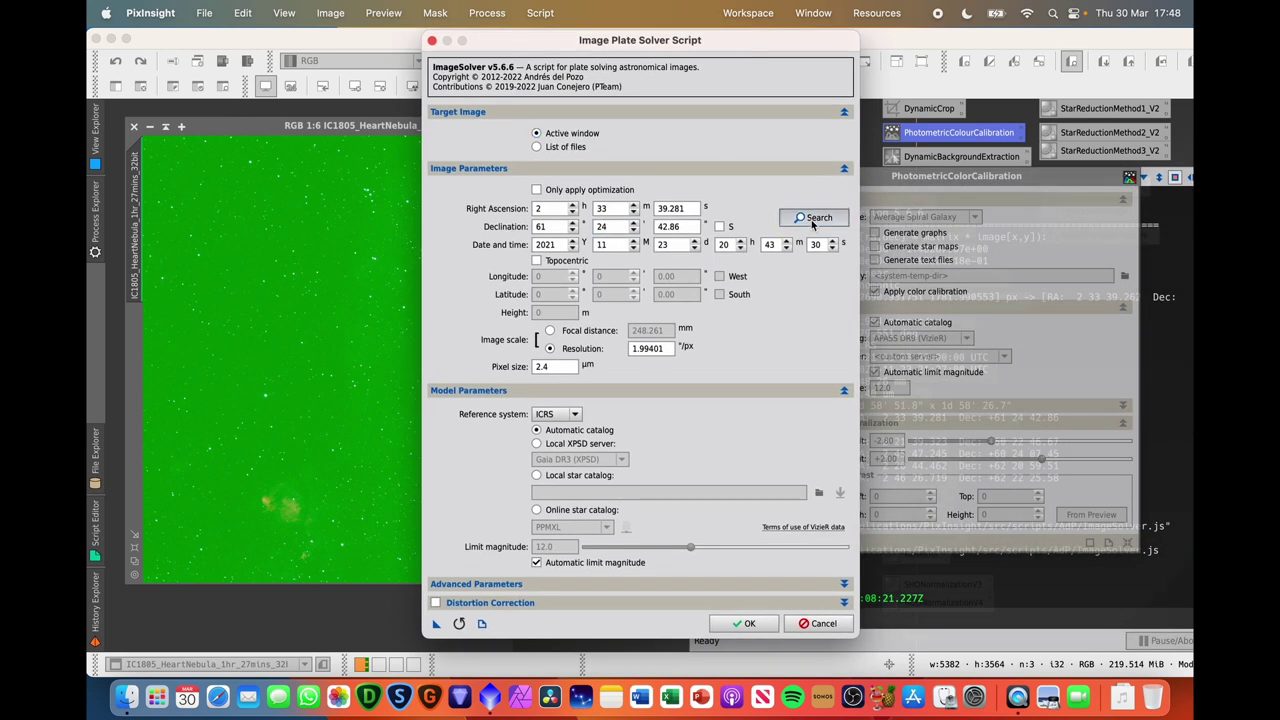
pyautogui.write('Hea')
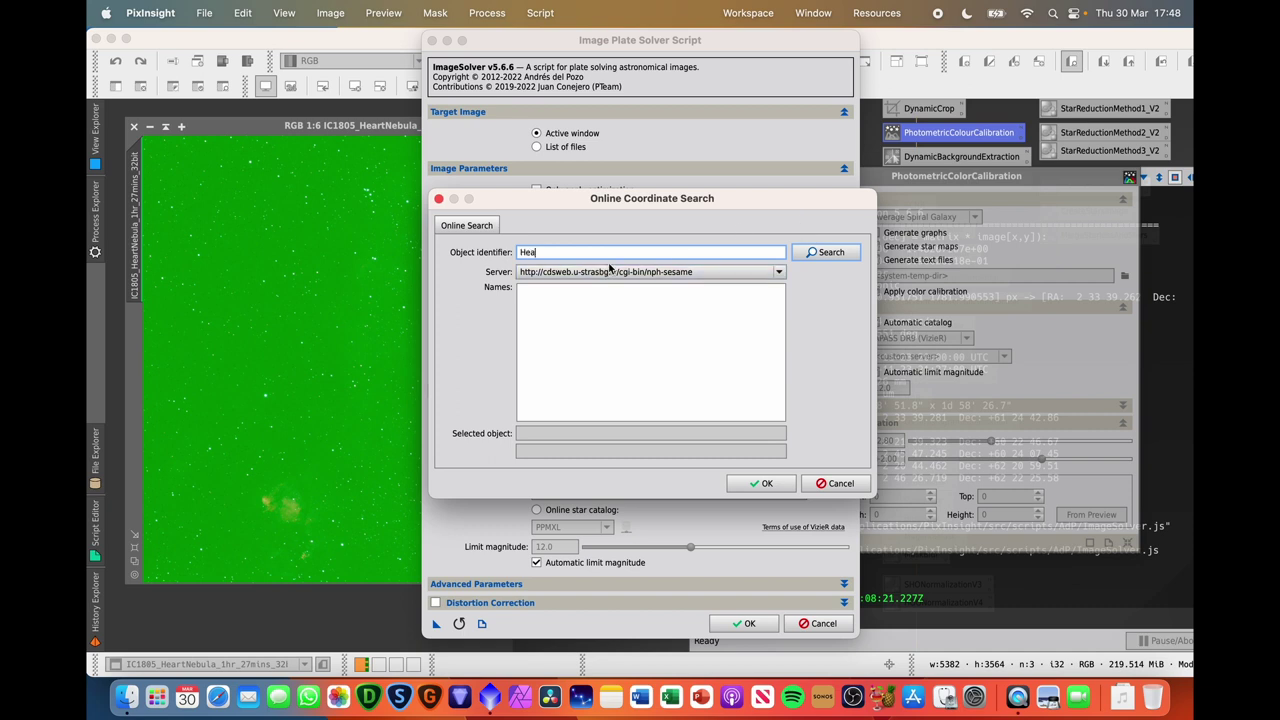
pyautogui.write('rt Nebula')
pyautogui.click(778, 274)
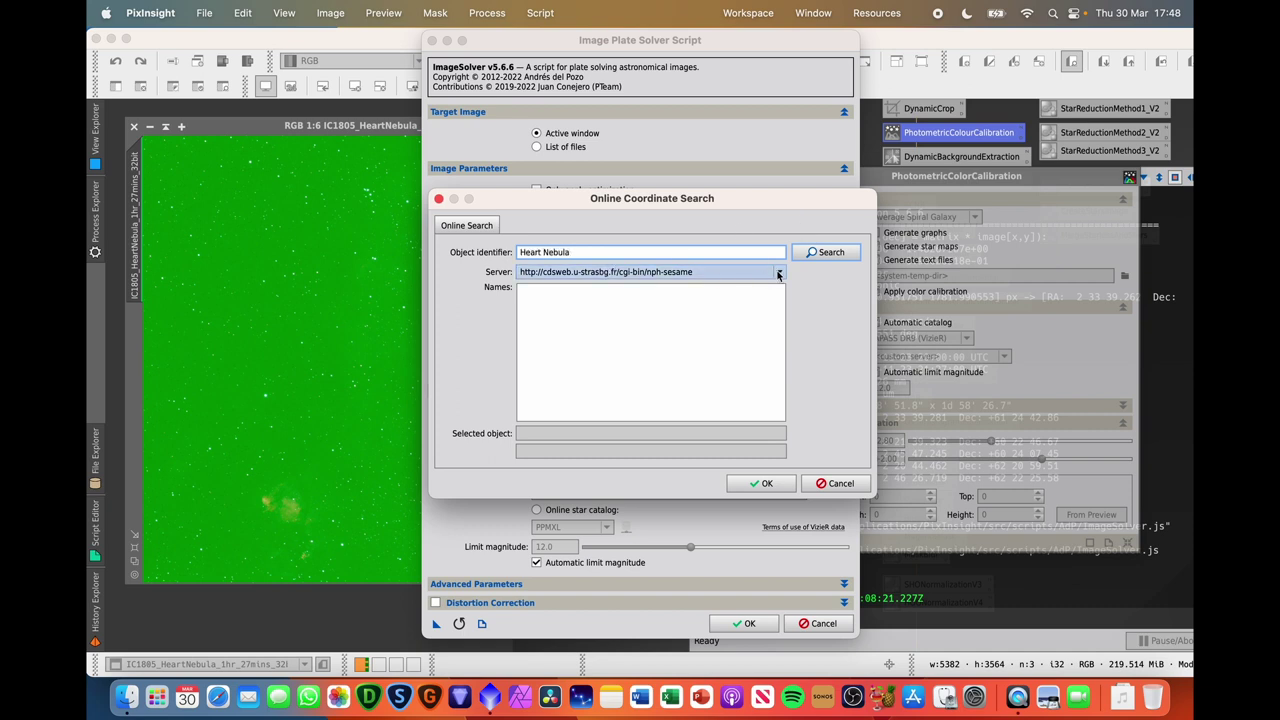
pyautogui.click(833, 253)
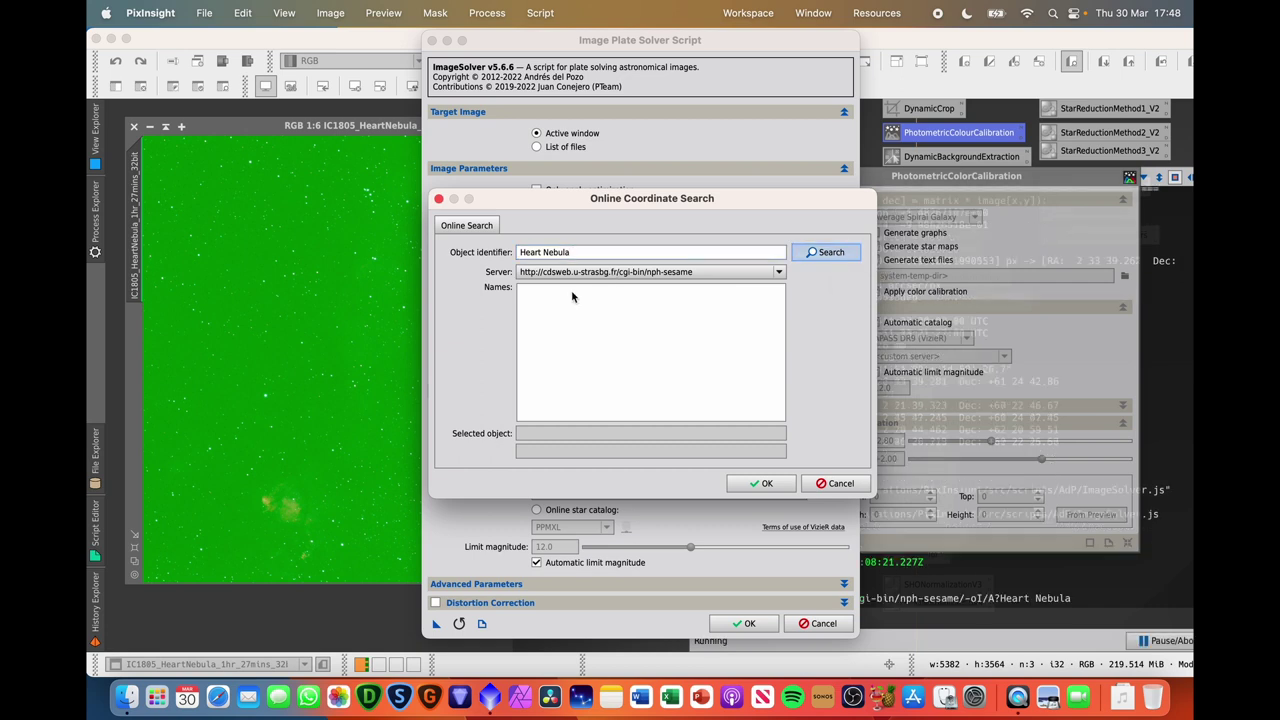
pyautogui.click(765, 484)
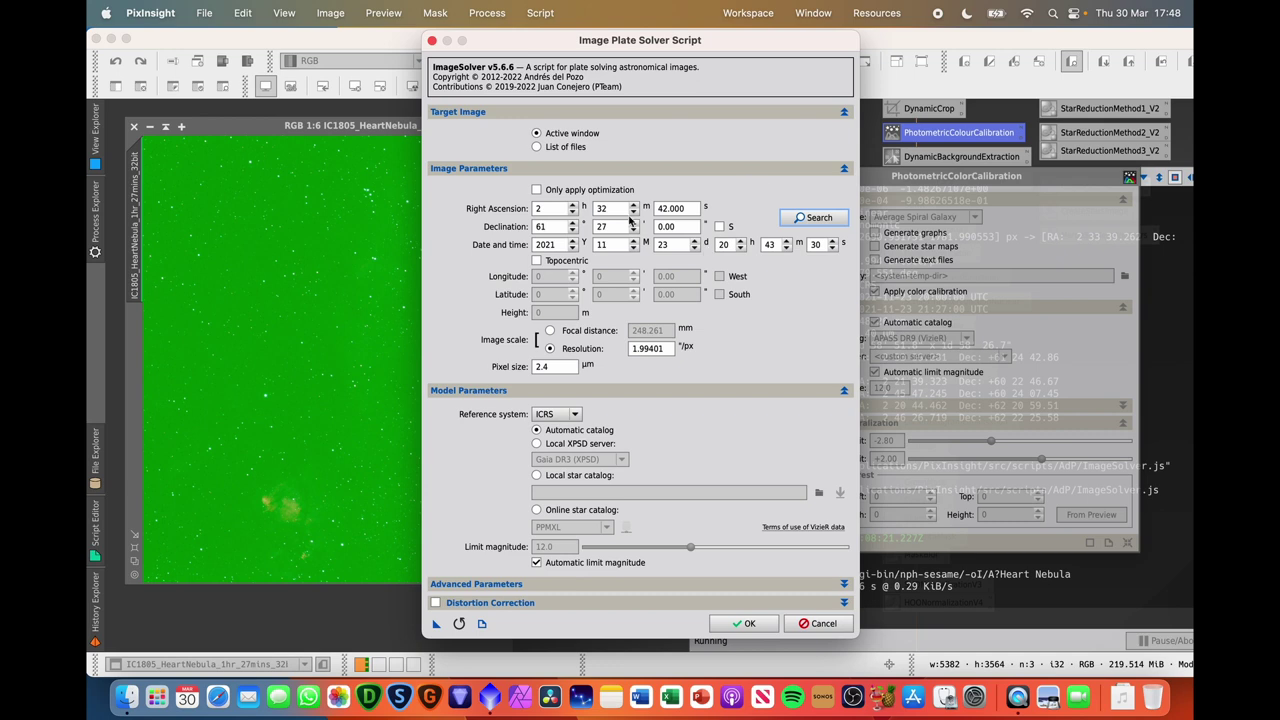
pyautogui.click(666, 247)
pyautogui.click(546, 366)
# Step: Plate-solve the image to centre RA 2h33m39s, Dec +61°24'43", then close the Process Console
pyautogui.click(745, 623)
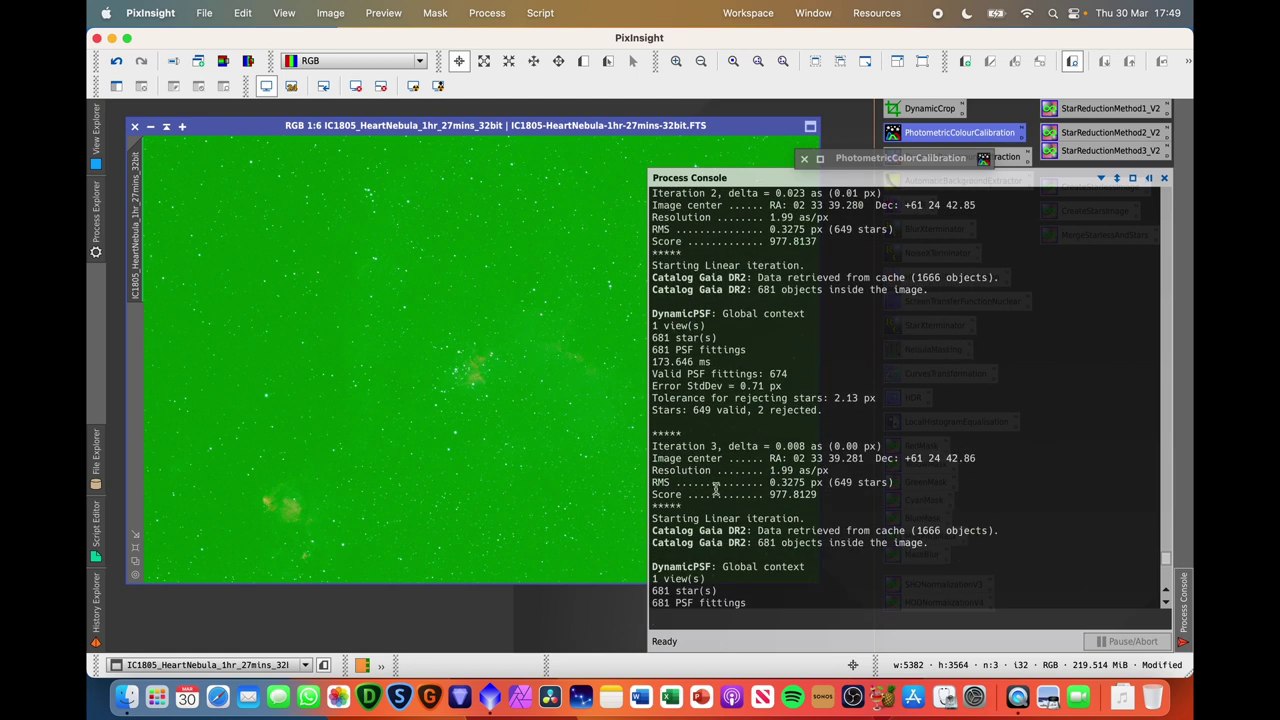
pyautogui.scroll(5, 781, 402)
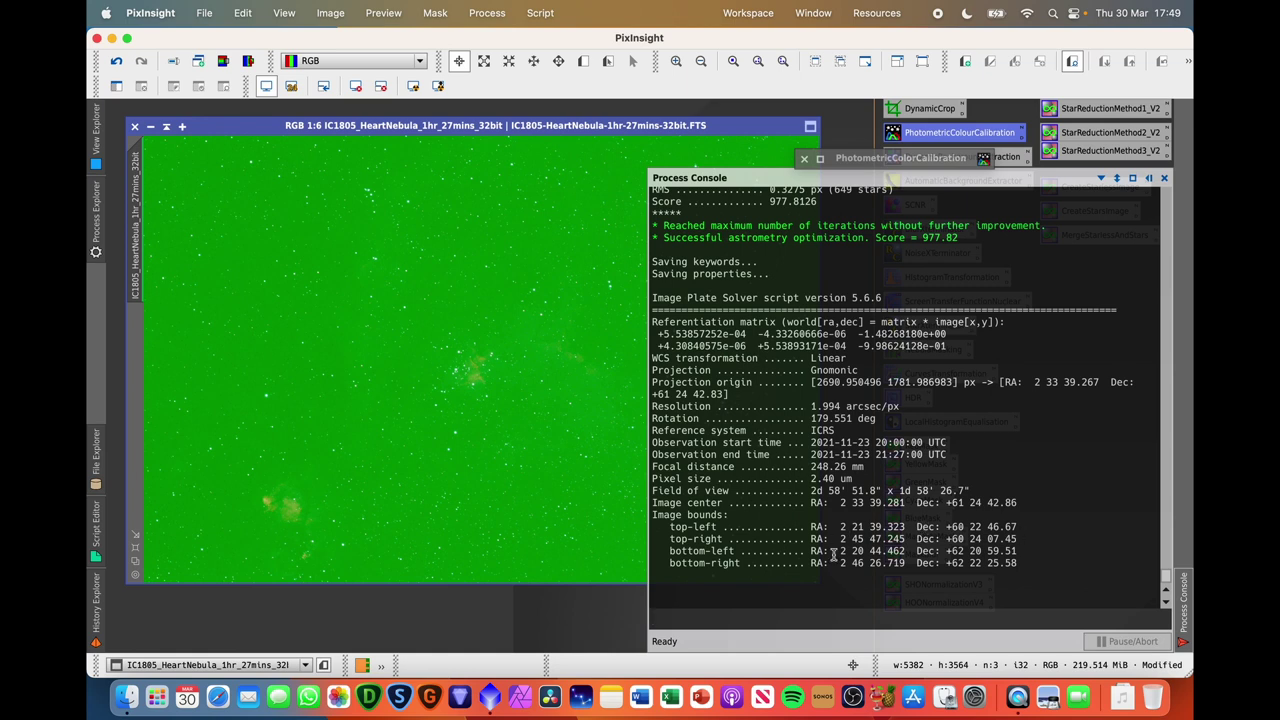
pyautogui.click(1164, 178)
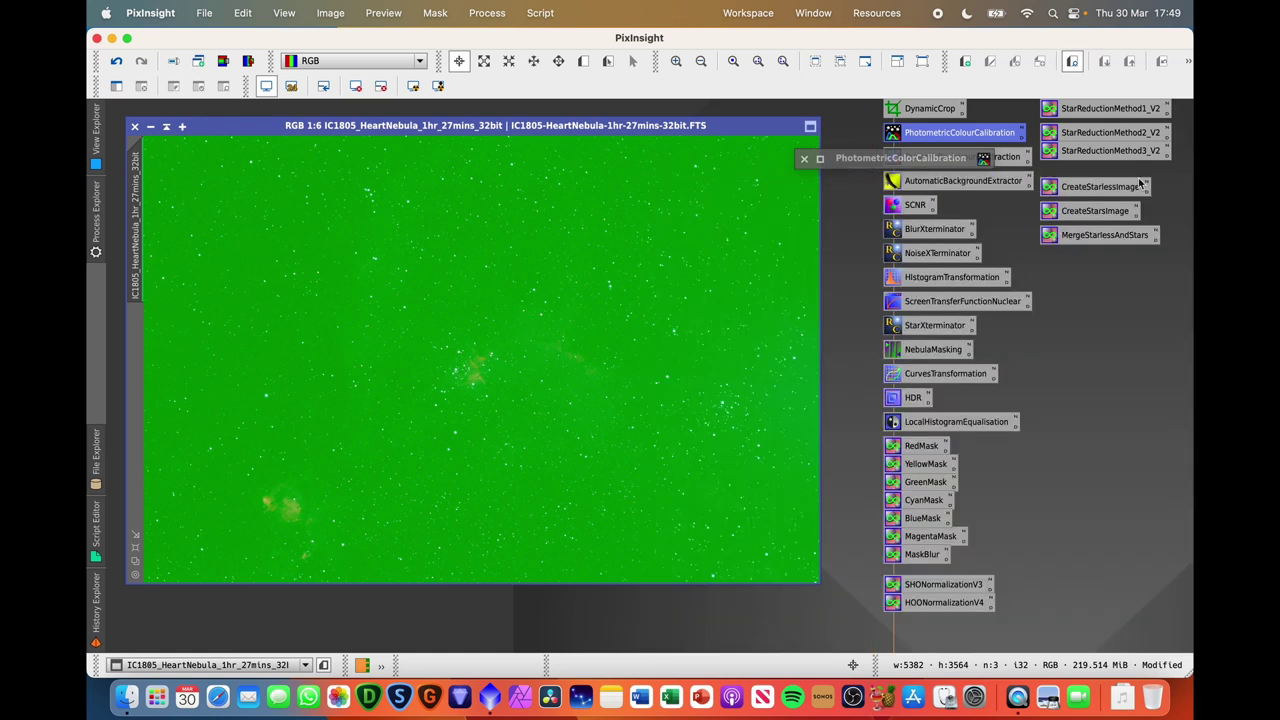
# Step: Apply PhotometricColorCalibration to the Heart Nebula image and re-run STF AutoStretch
pyautogui.click(820, 160)
pyautogui.moveTo(858, 183); pyautogui.dragTo(813, 157)
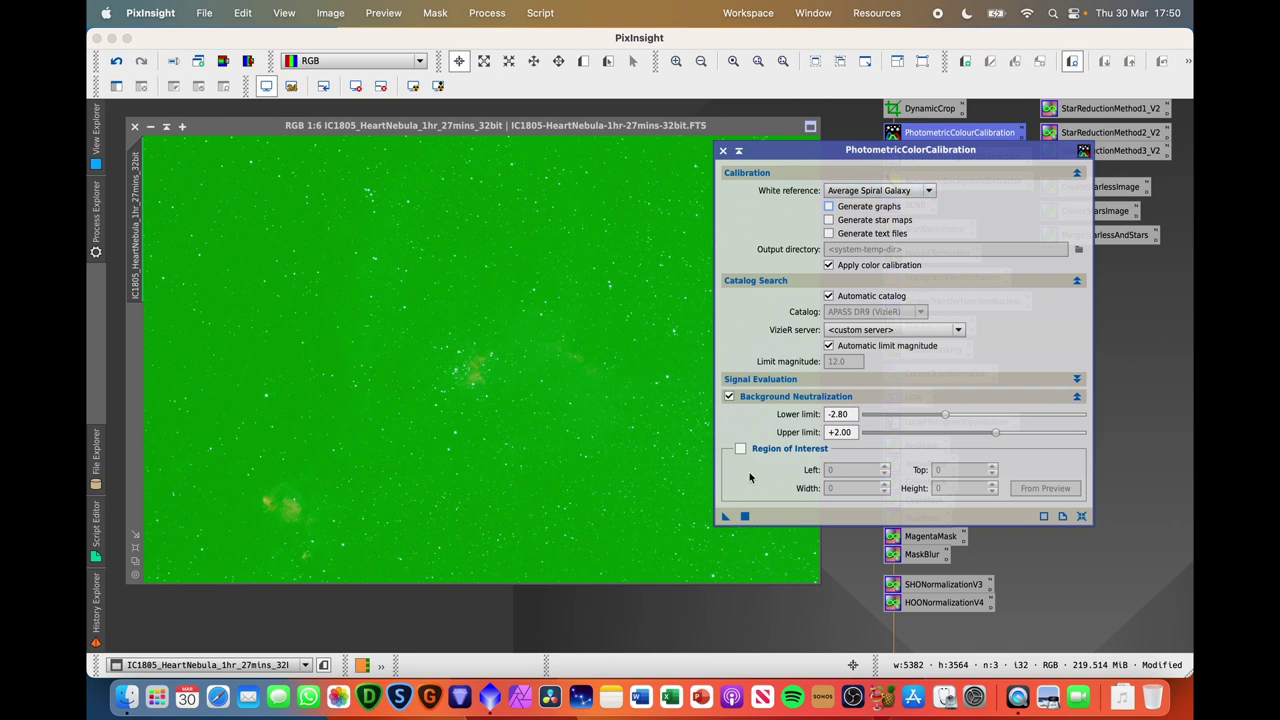
pyautogui.moveTo(725, 518); pyautogui.dragTo(437, 492)
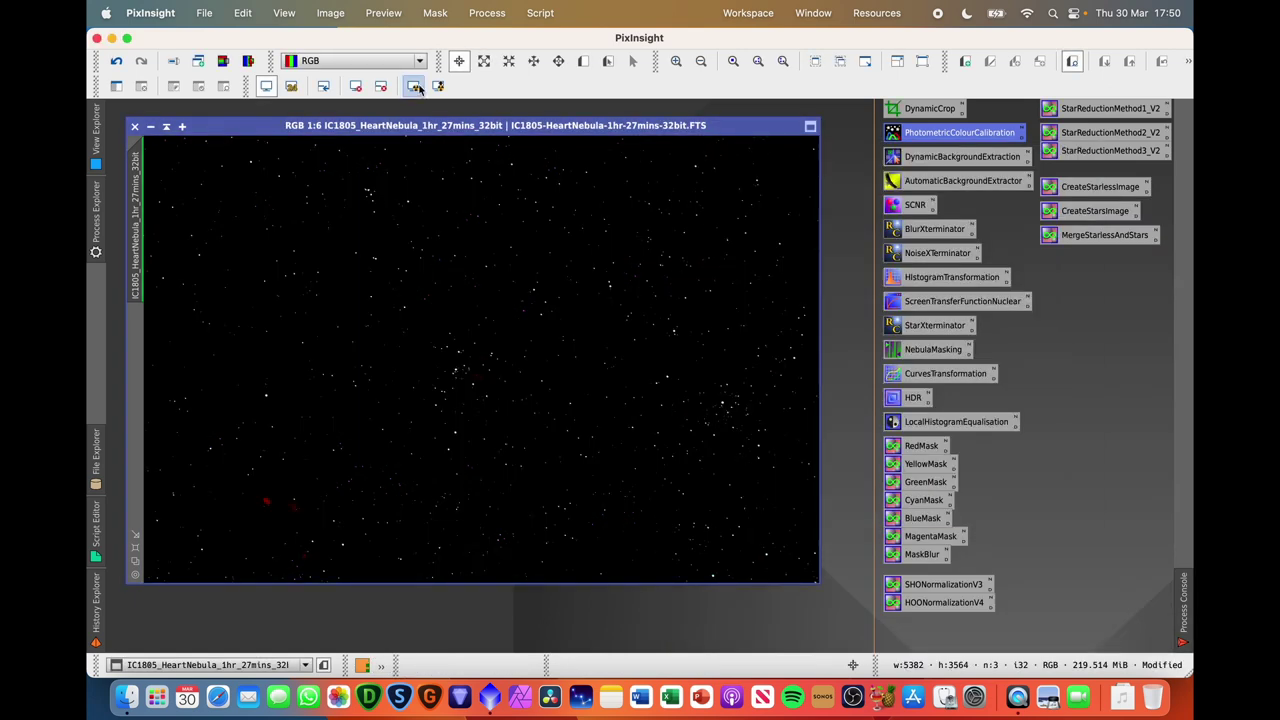
pyautogui.click(413, 85)
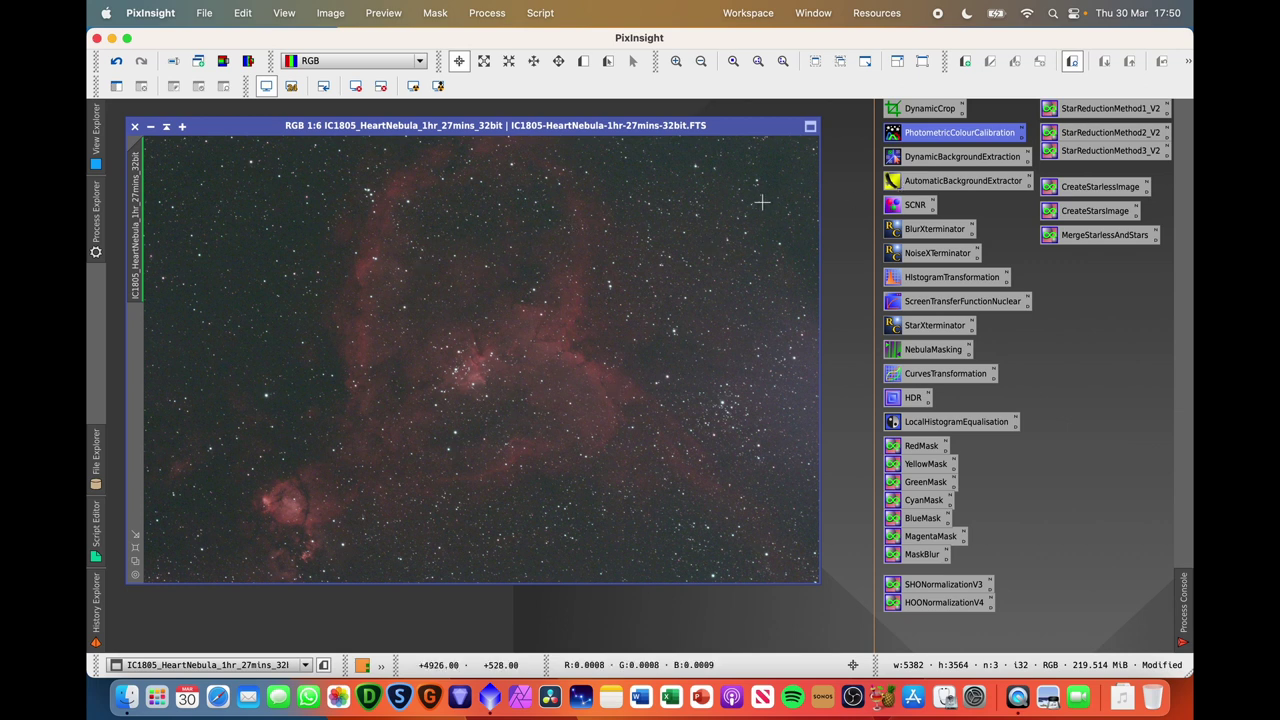
# Step: Open DynamicBackgroundExtraction with Tolerance 2 and shadows relaxation 6
pyautogui.doubleClick(942, 158)
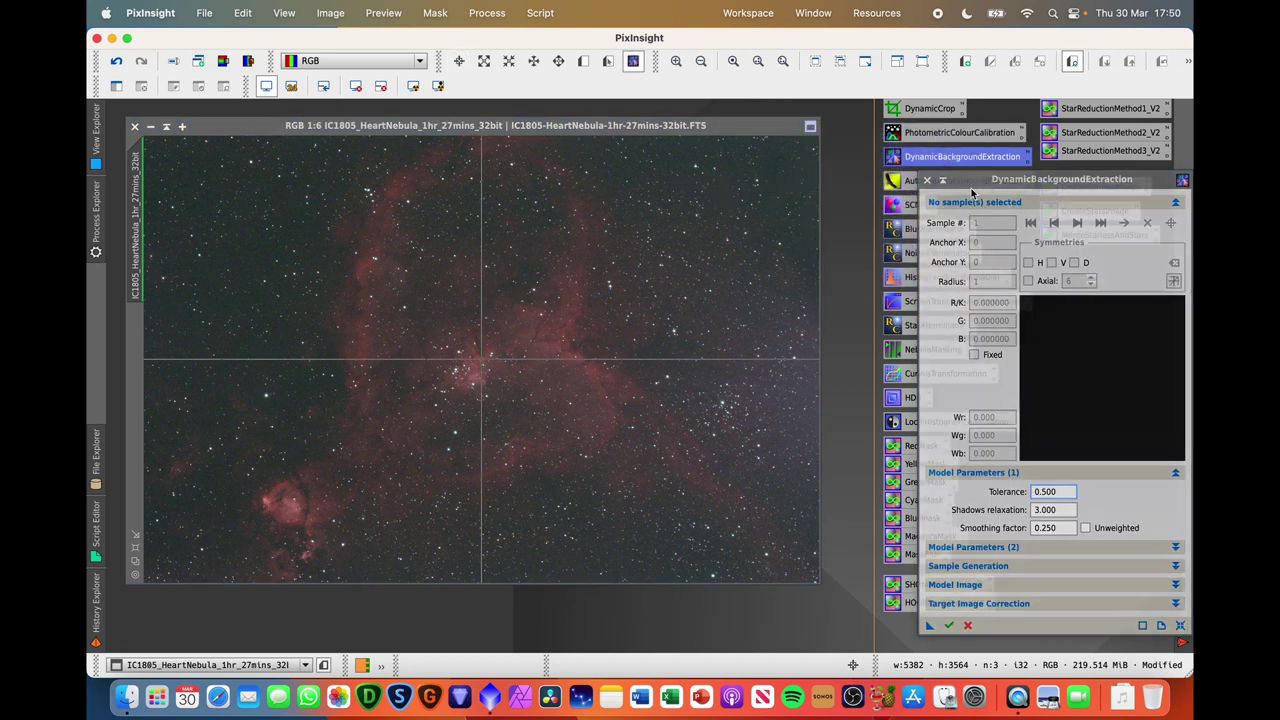
pyautogui.moveTo(1008, 180); pyautogui.dragTo(858, 158)
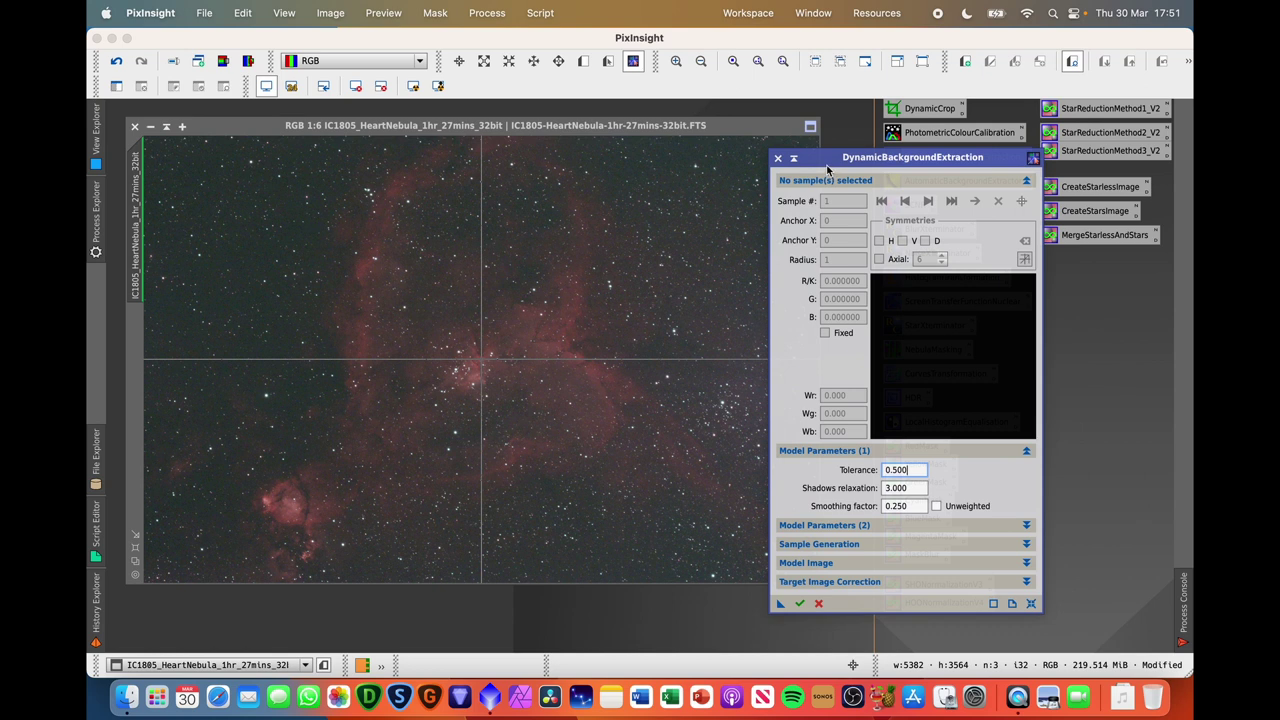
pyautogui.doubleClick(882, 469)
pyautogui.write('2')
pyautogui.press('Tab')
pyautogui.write('6')
pyautogui.moveTo(920, 155); pyautogui.dragTo(938, 101)
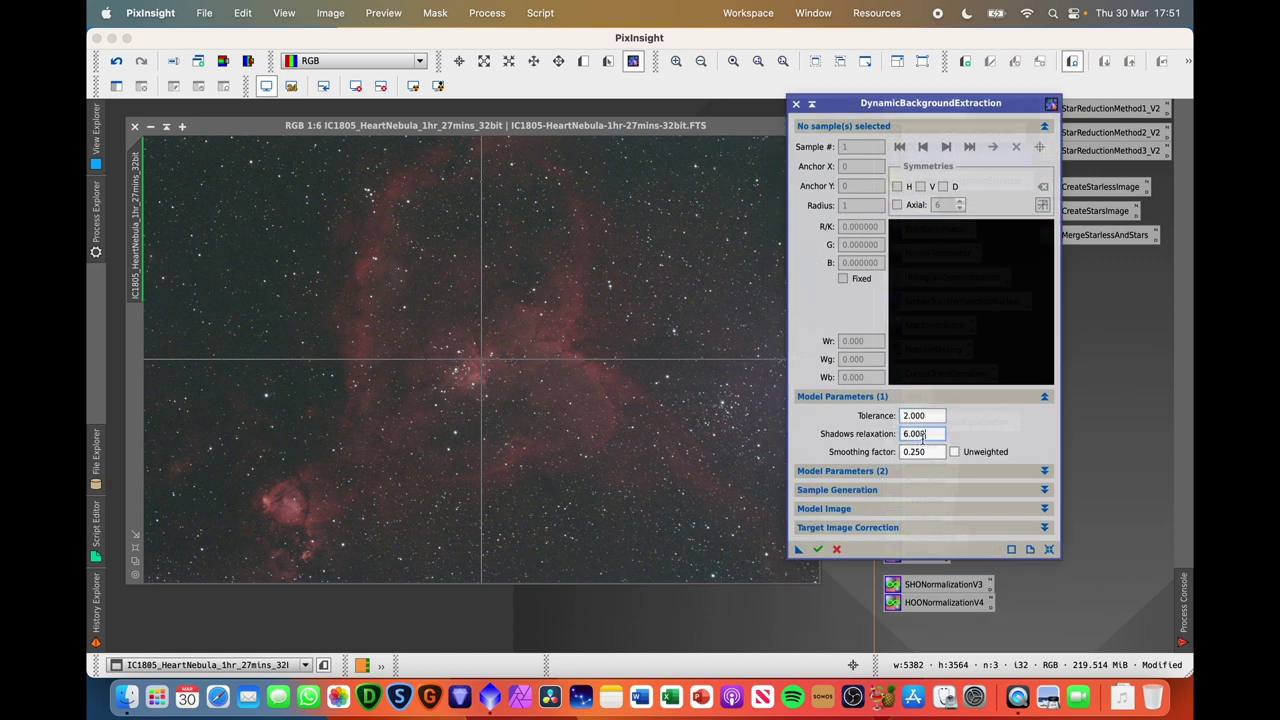
# Step: Generate a grid of background samples with the default sample radius of 150
pyautogui.click(975, 396)
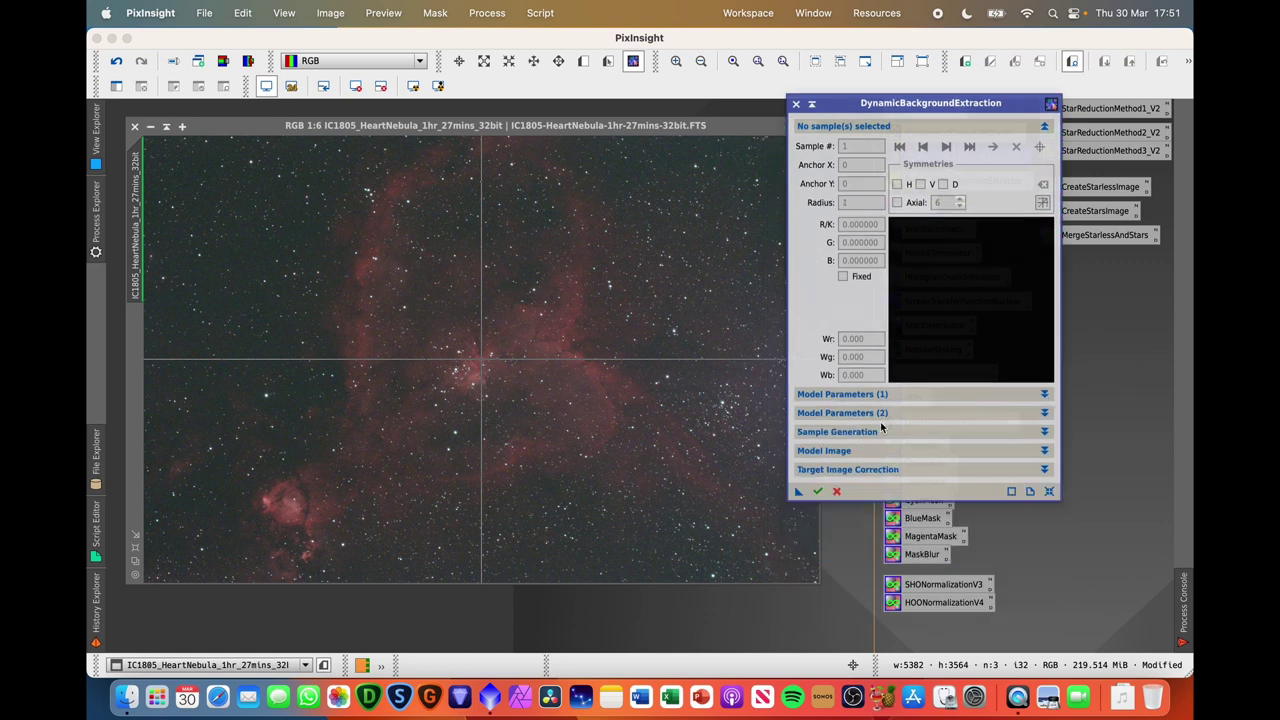
pyautogui.click(895, 432)
pyautogui.doubleClick(922, 451)
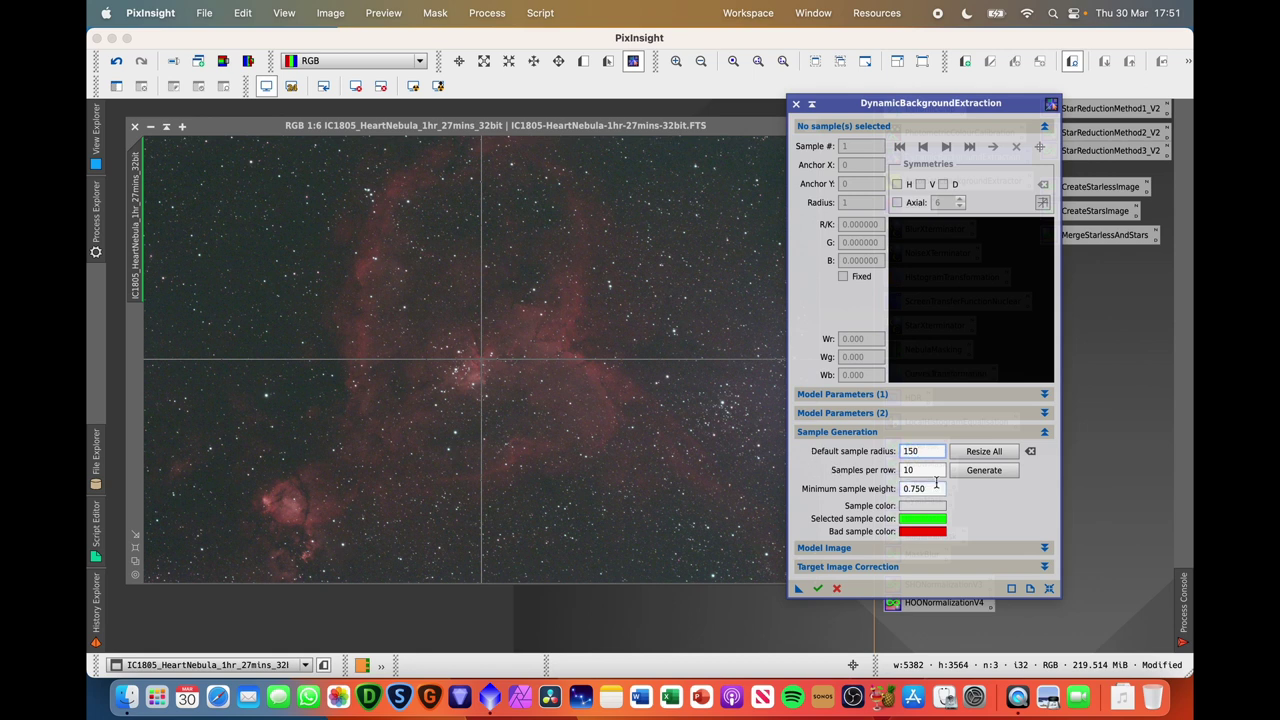
pyautogui.press('Tab')
pyautogui.click(984, 470)
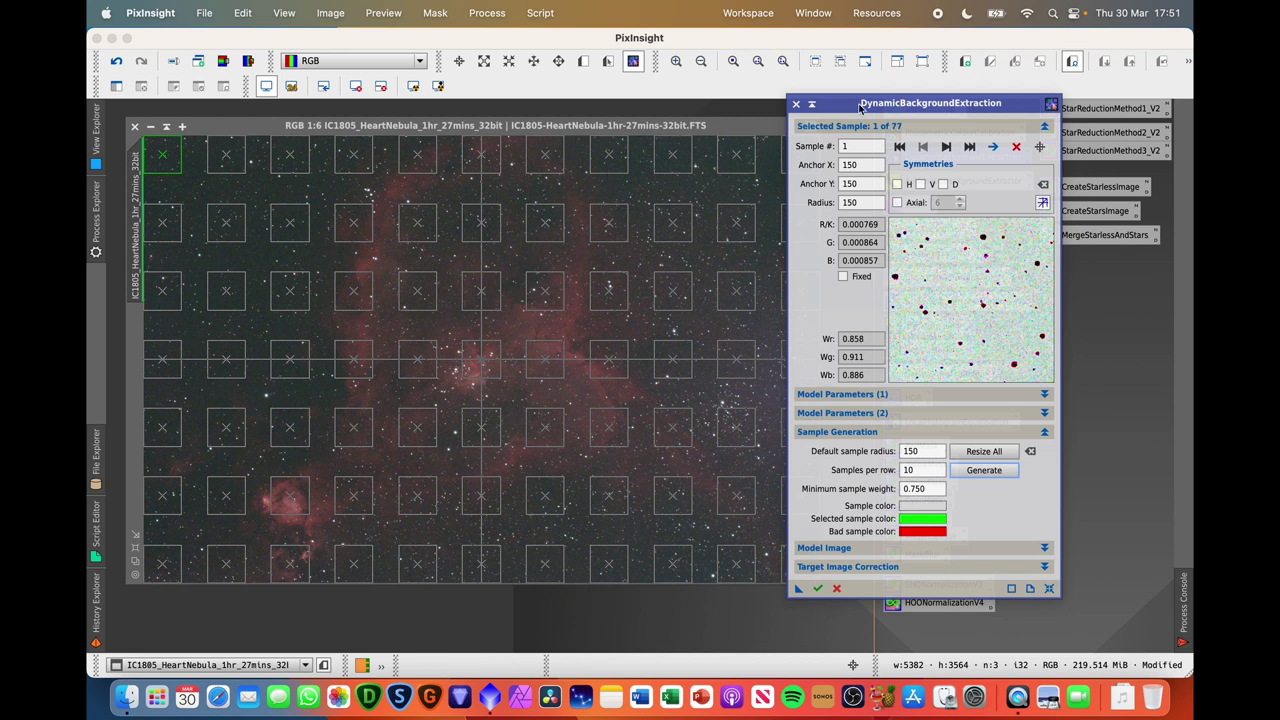
pyautogui.moveTo(905, 105); pyautogui.dragTo(981, 122)
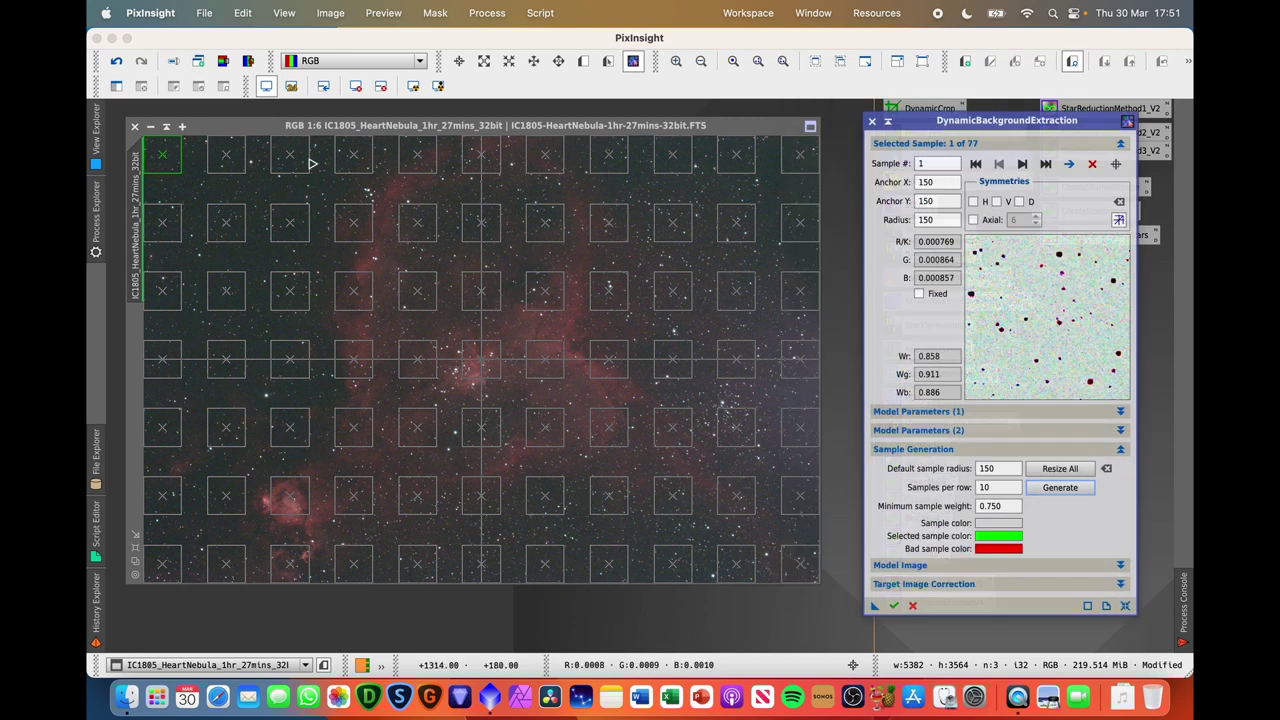
# Step: Delete the inner background samples column by column across the nebula
pyautogui.click(231, 237)
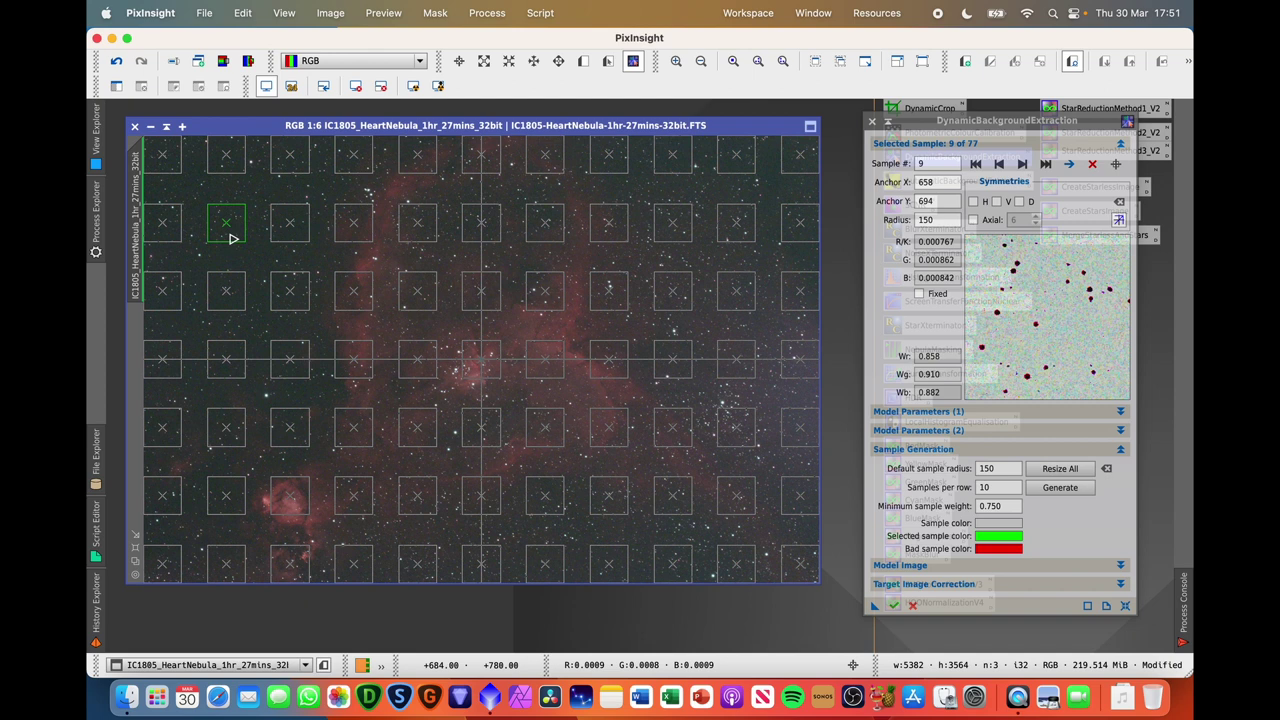
pyautogui.press('Delete')
pyautogui.press('Delete')
pyautogui.press('Delete')
pyautogui.press('Delete')
pyautogui.press('Delete')
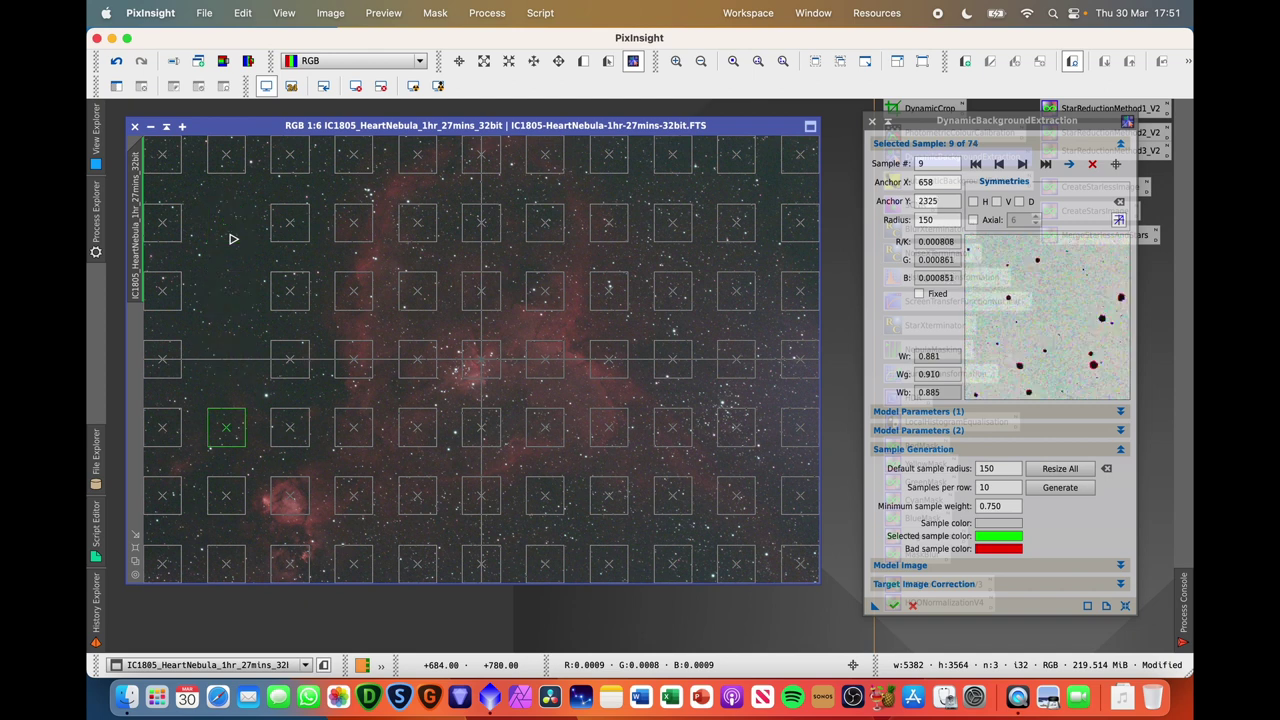
pyautogui.click(292, 228)
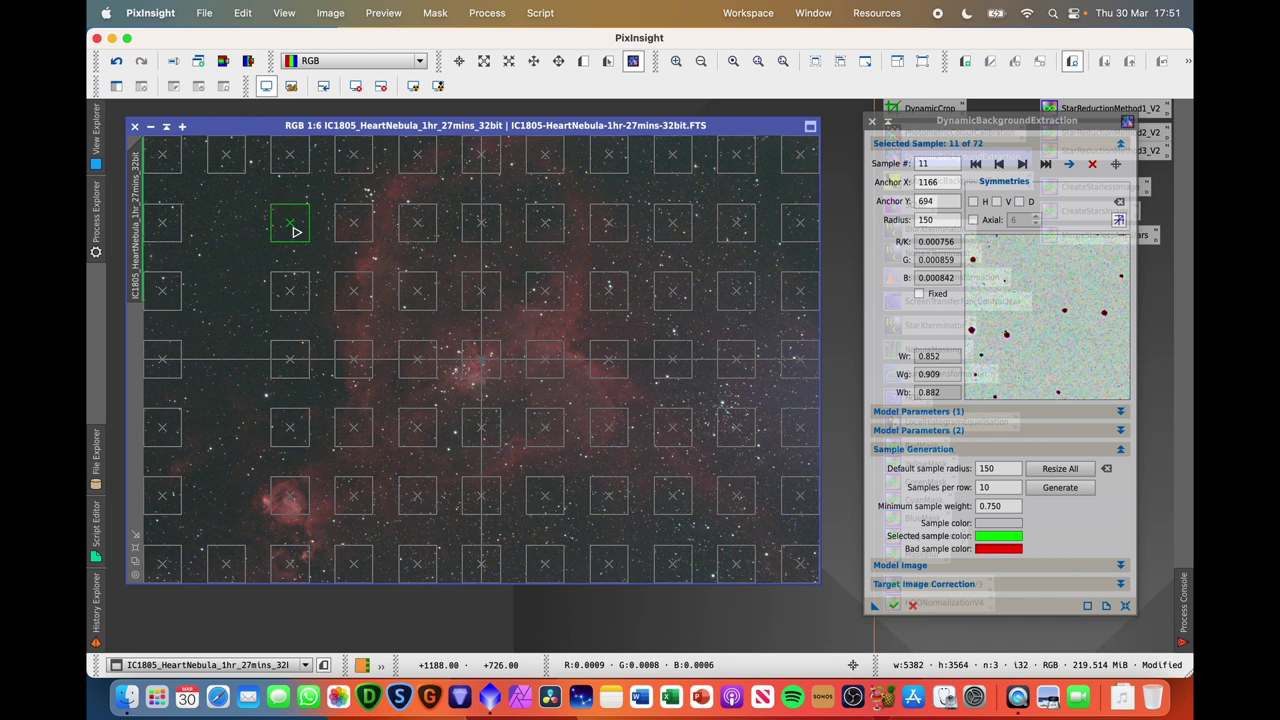
pyautogui.press('Delete')
pyautogui.press('Delete')
pyautogui.press('Delete')
pyautogui.press('Delete')
pyautogui.press('Delete')
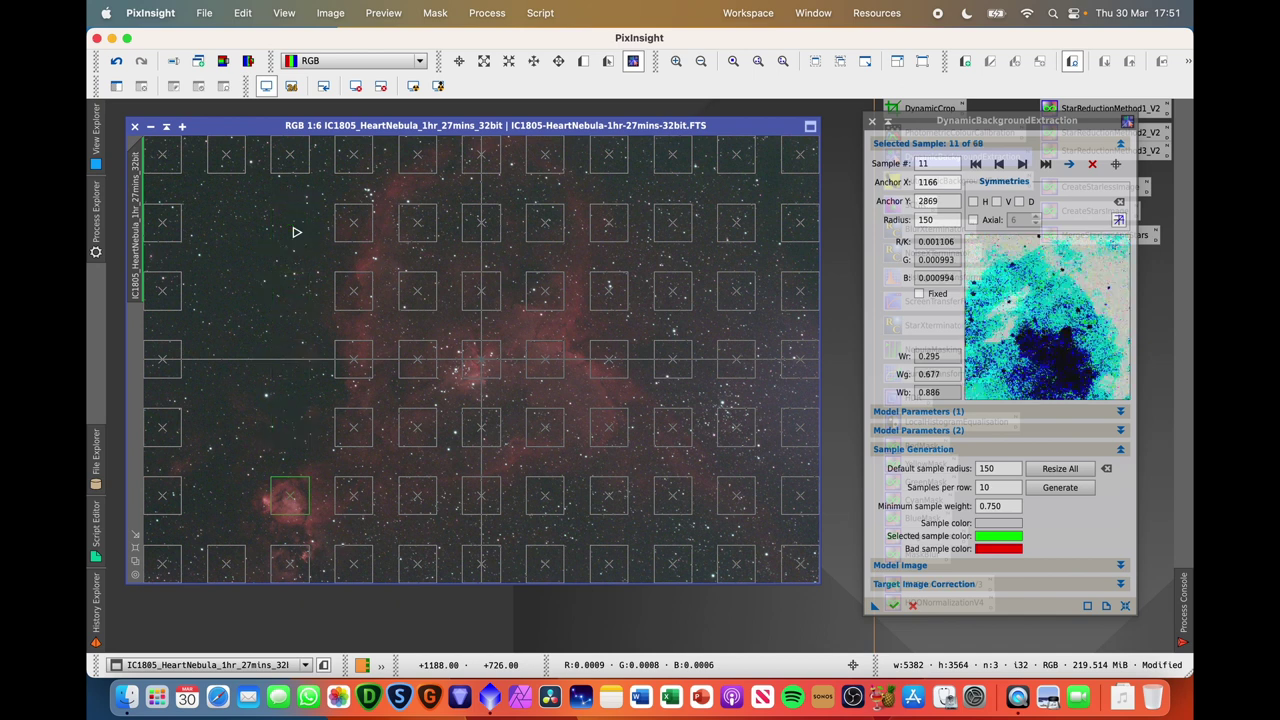
pyautogui.click(369, 225)
pyautogui.press('Delete')
pyautogui.press('Delete')
pyautogui.press('Delete')
pyautogui.press('Delete')
pyautogui.press('Delete')
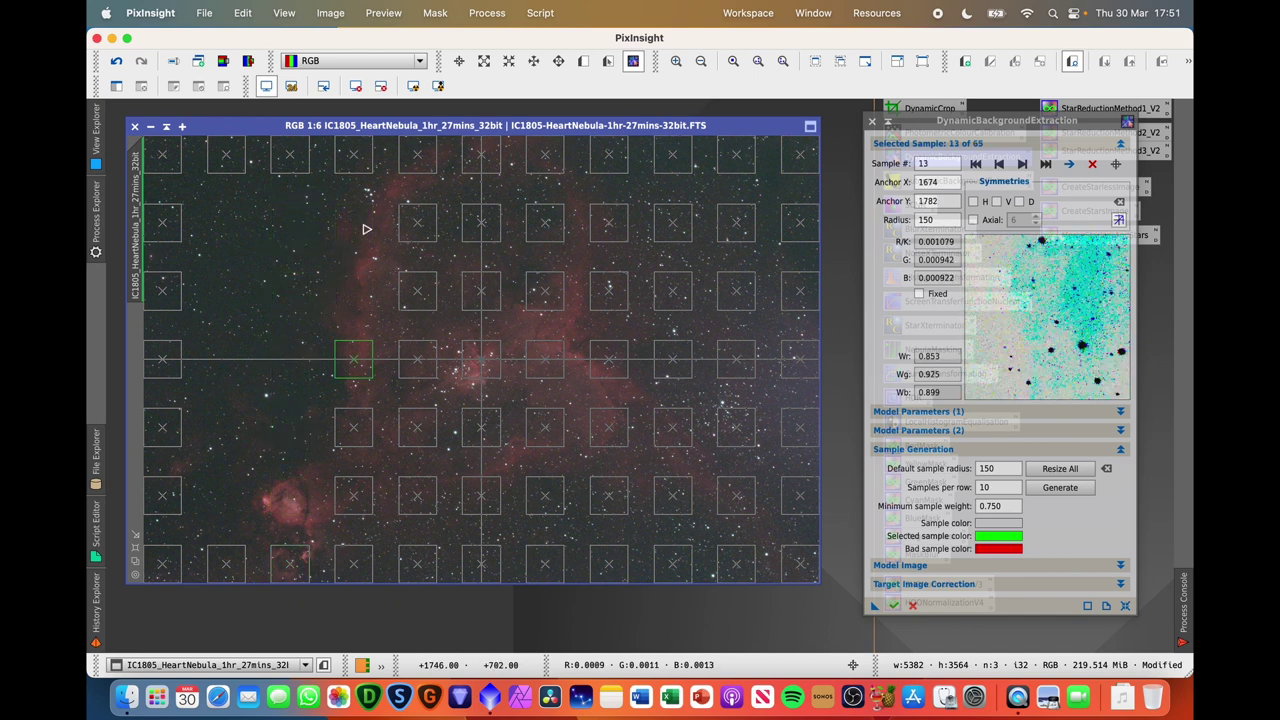
pyautogui.click(417, 232)
pyautogui.press('Delete')
pyautogui.press('Delete')
pyautogui.press('Delete')
pyautogui.press('Delete')
pyautogui.press('Delete')
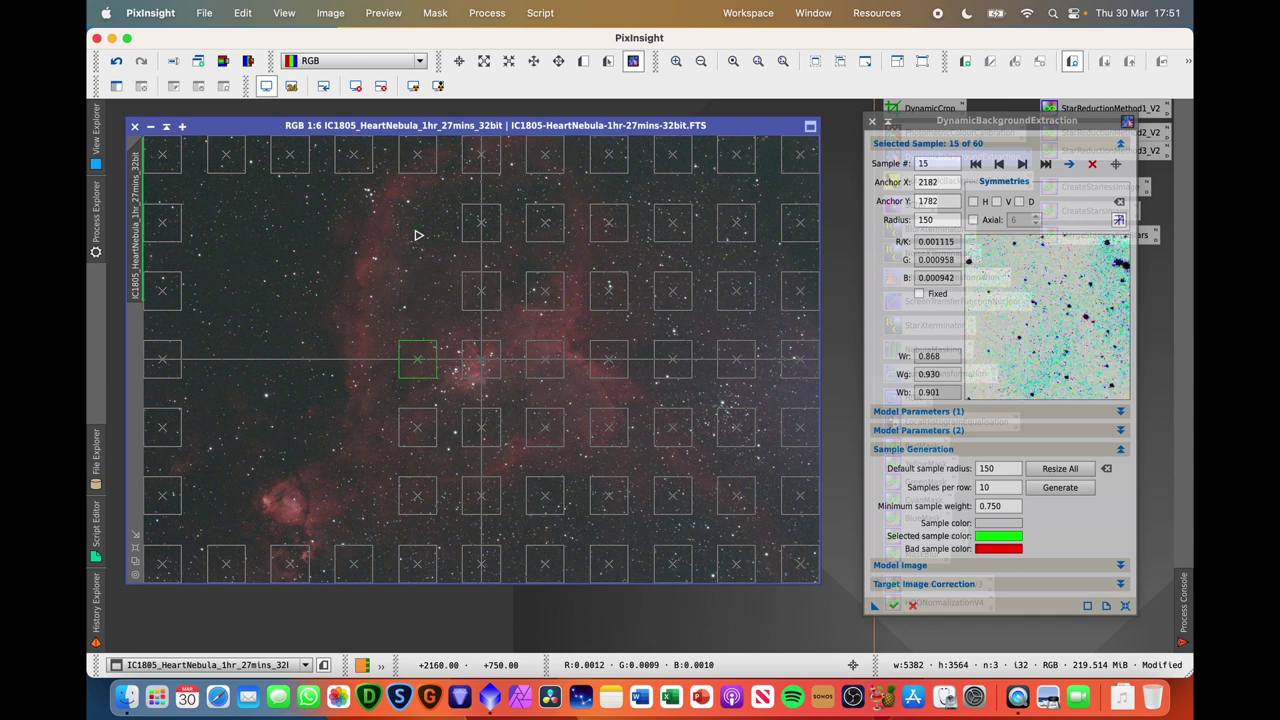
pyautogui.click(484, 214)
pyautogui.press('Delete')
pyautogui.press('Delete')
pyautogui.press('Delete')
pyautogui.press('Delete')
pyautogui.press('Delete')
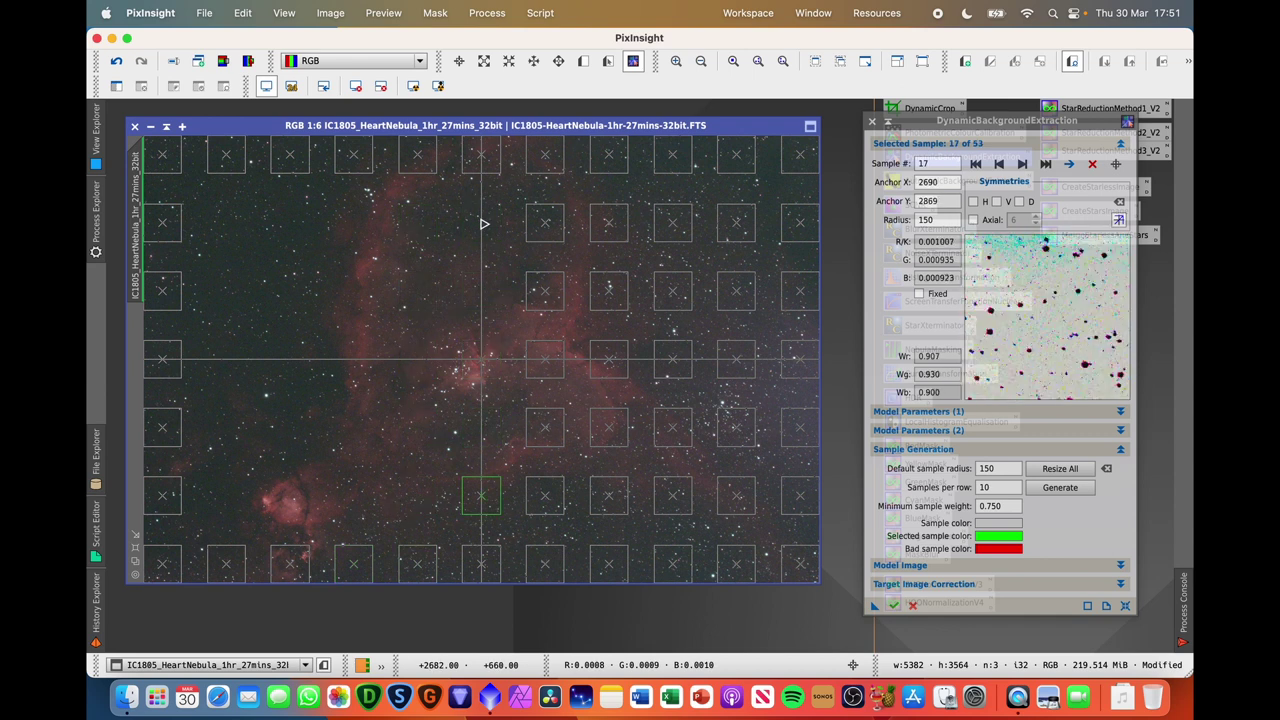
pyautogui.click(556, 232)
pyautogui.press('Delete')
pyautogui.press('Delete')
pyautogui.press('Delete')
pyautogui.press('Delete')
pyautogui.press('Delete')
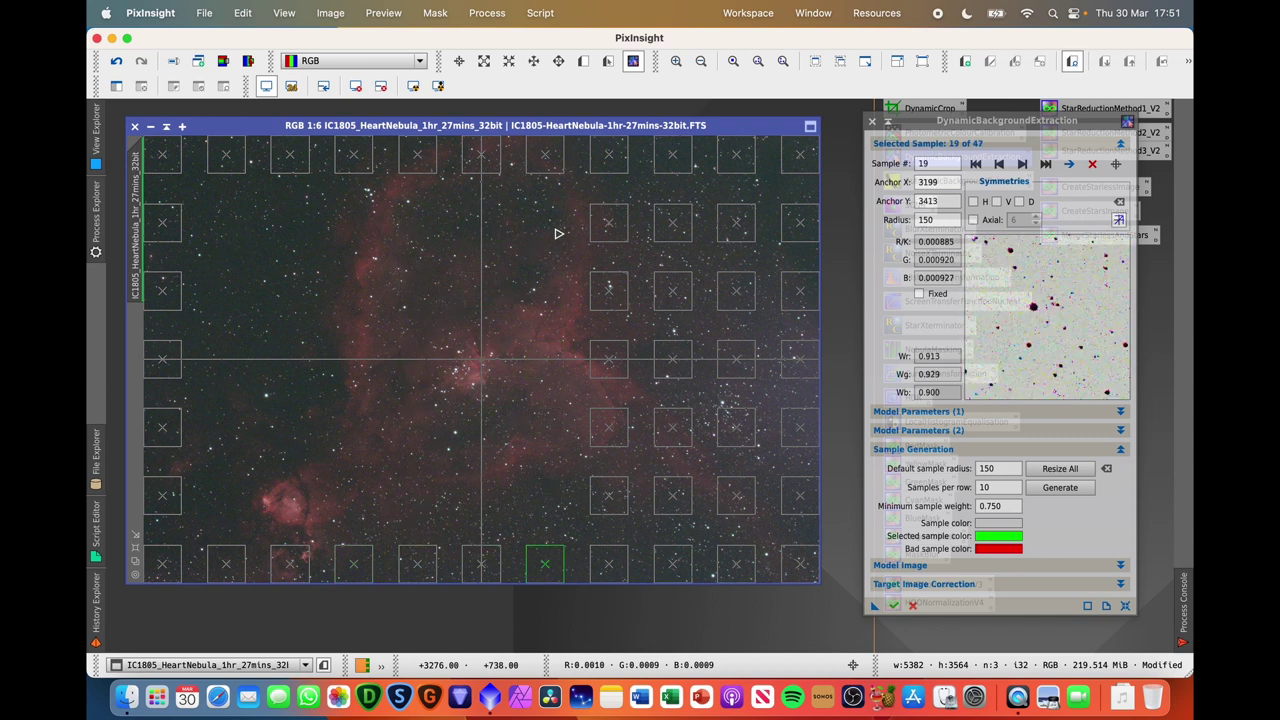
pyautogui.click(613, 231)
pyautogui.press('Delete')
pyautogui.press('Delete')
pyautogui.press('Delete')
pyautogui.press('Delete')
pyautogui.press('Delete')
pyautogui.click(671, 238)
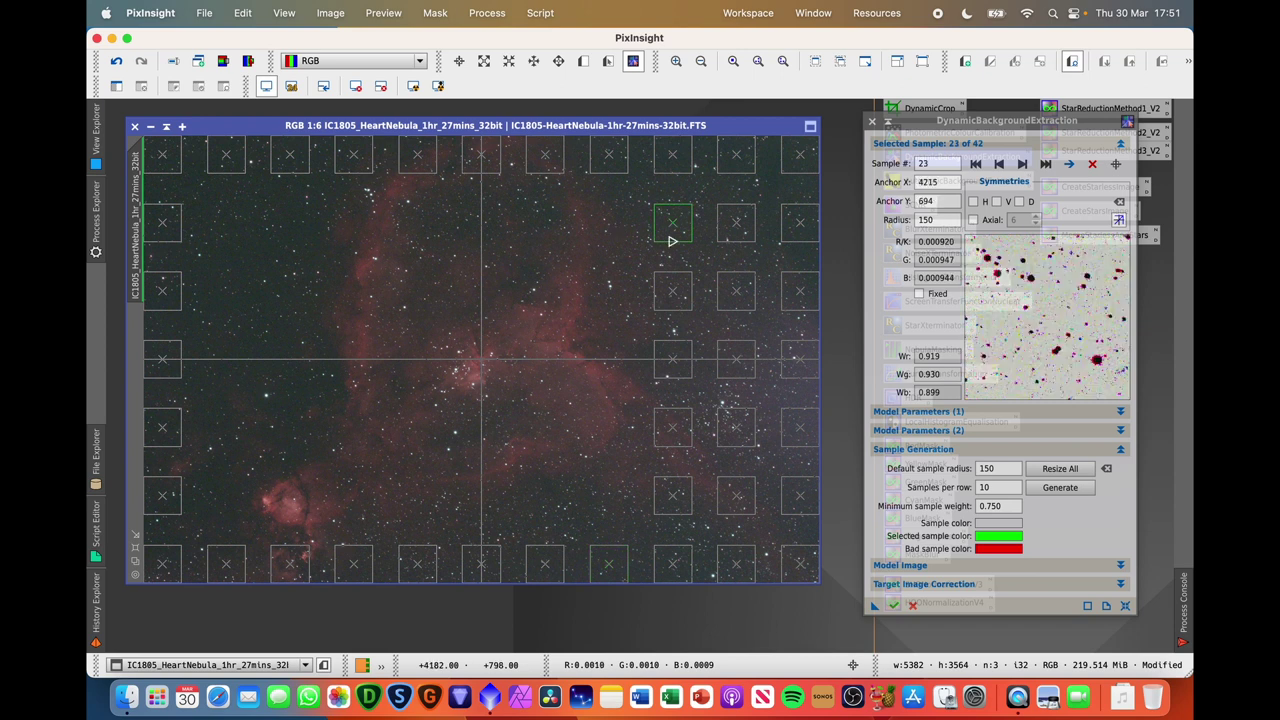
pyautogui.press('Delete')
pyautogui.press('Delete')
pyautogui.press('Delete')
pyautogui.press('Delete')
pyautogui.press('Delete')
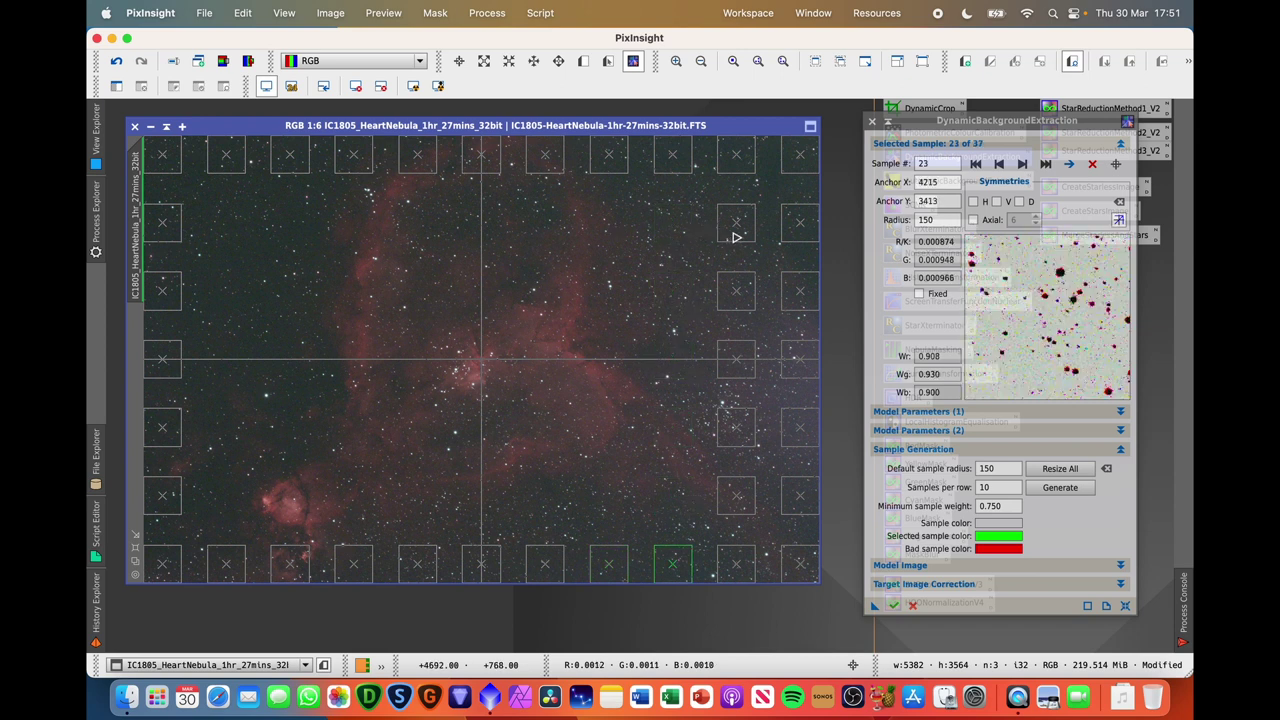
pyautogui.click(736, 236)
# Step: Delete the top-row and bottom-row samples lying over the nebula
pyautogui.press('Delete')
pyautogui.press('Delete')
pyautogui.press('Delete')
pyautogui.press('Delete')
pyautogui.press('Delete')
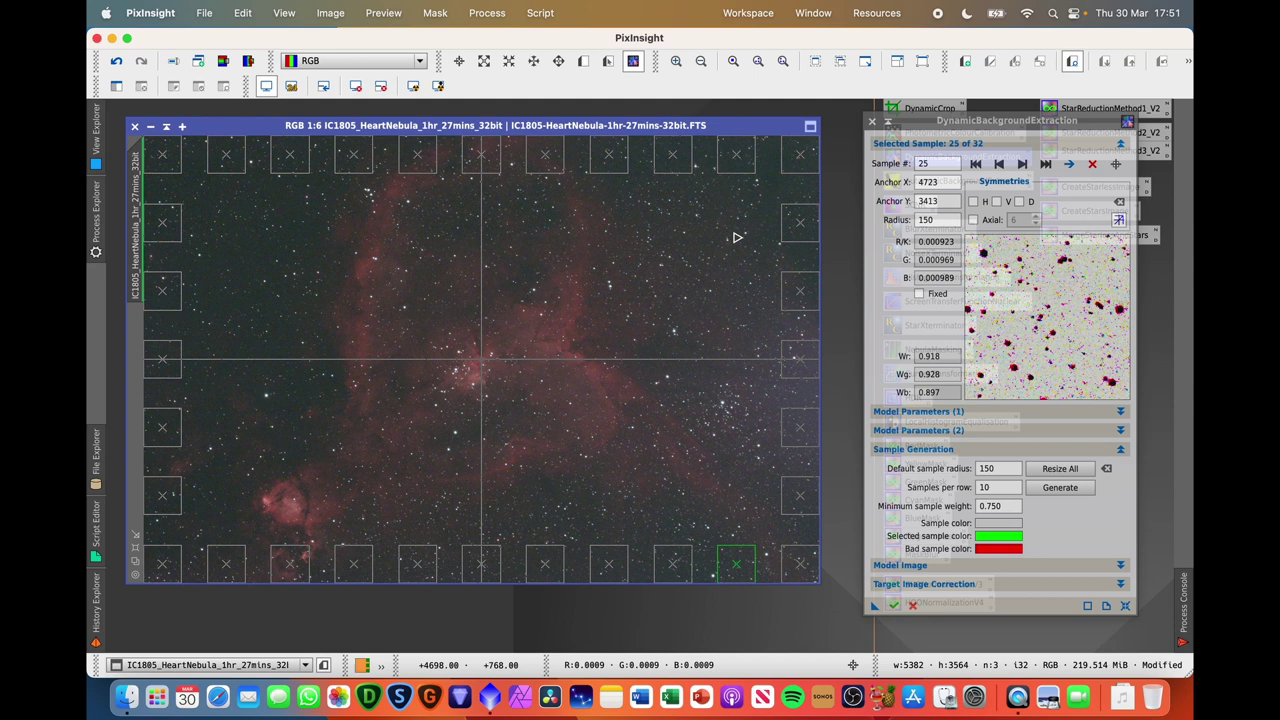
pyautogui.click(418, 165)
pyautogui.press('Delete')
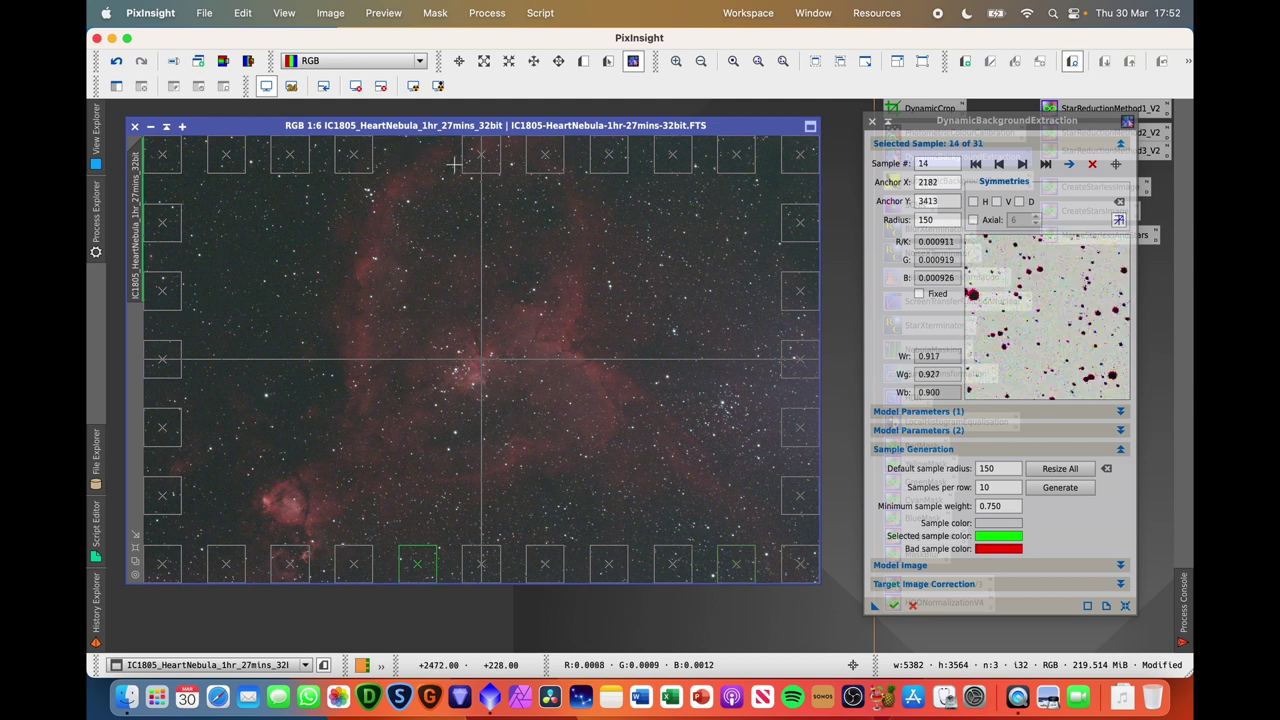
pyautogui.click(480, 163)
pyautogui.press('Delete')
pyautogui.click(544, 163)
pyautogui.press('Delete')
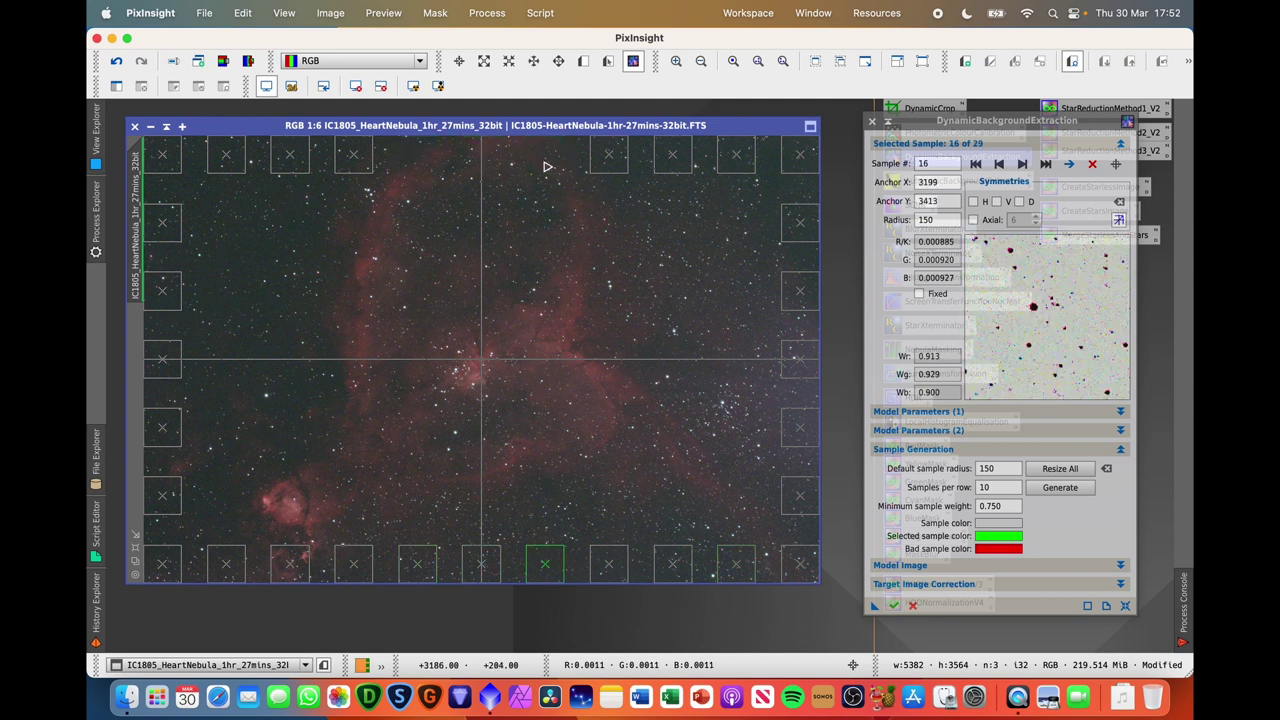
pyautogui.click(607, 168)
pyautogui.press('Delete')
pyautogui.click(338, 167)
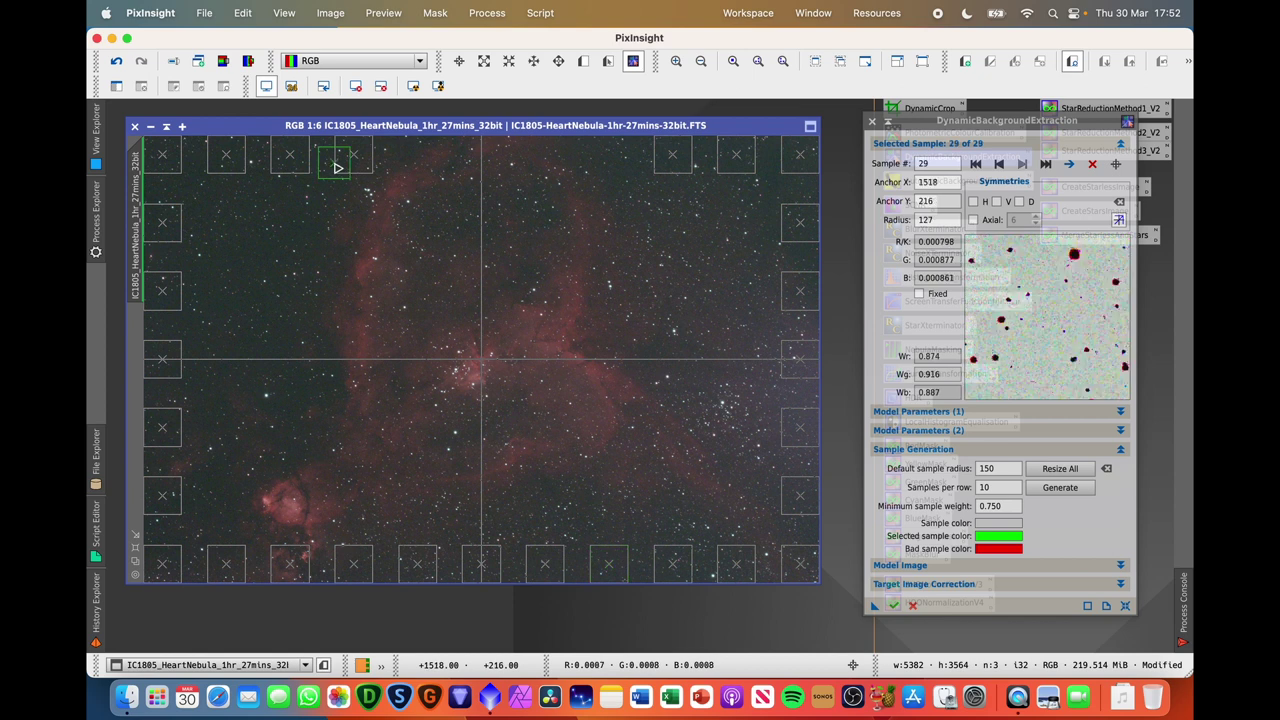
pyautogui.press('Delete')
pyautogui.click(355, 167)
pyautogui.press('Delete')
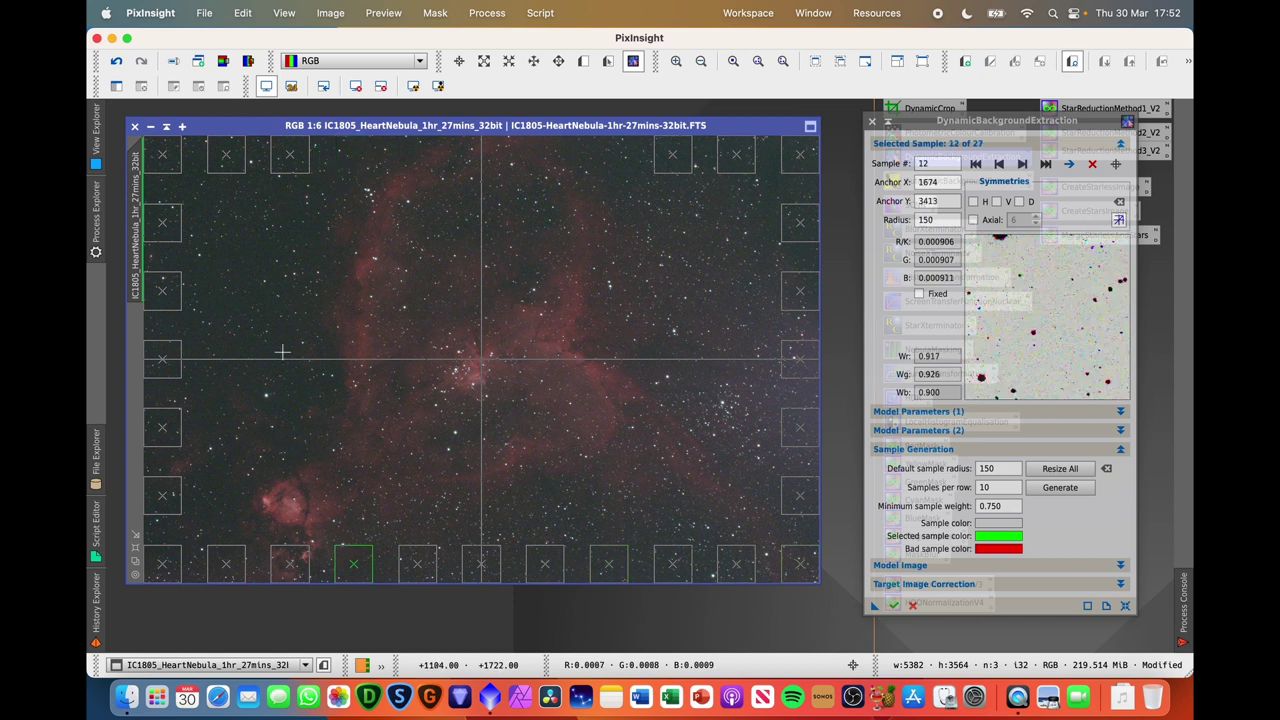
pyautogui.click(237, 572)
pyautogui.press('Delete')
pyautogui.click(279, 571)
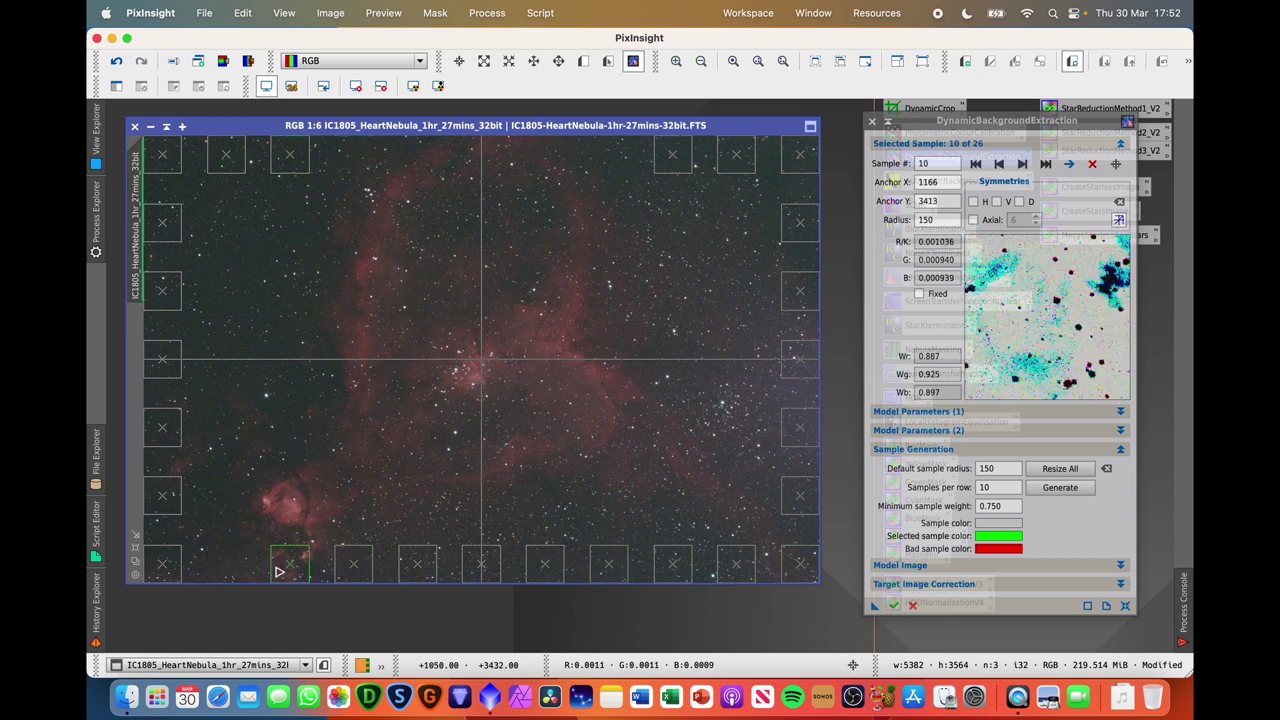
pyautogui.press('Delete')
pyautogui.press('Delete')
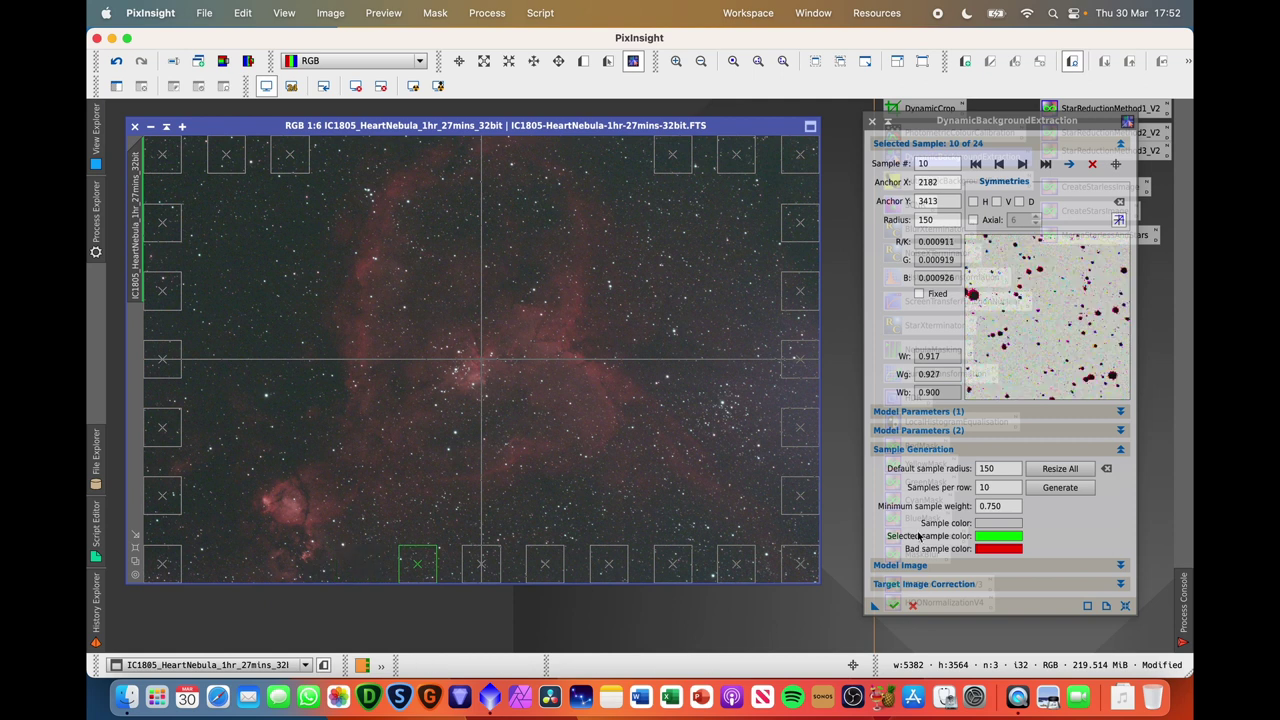
pyautogui.click(806, 571)
pyautogui.press('Delete')
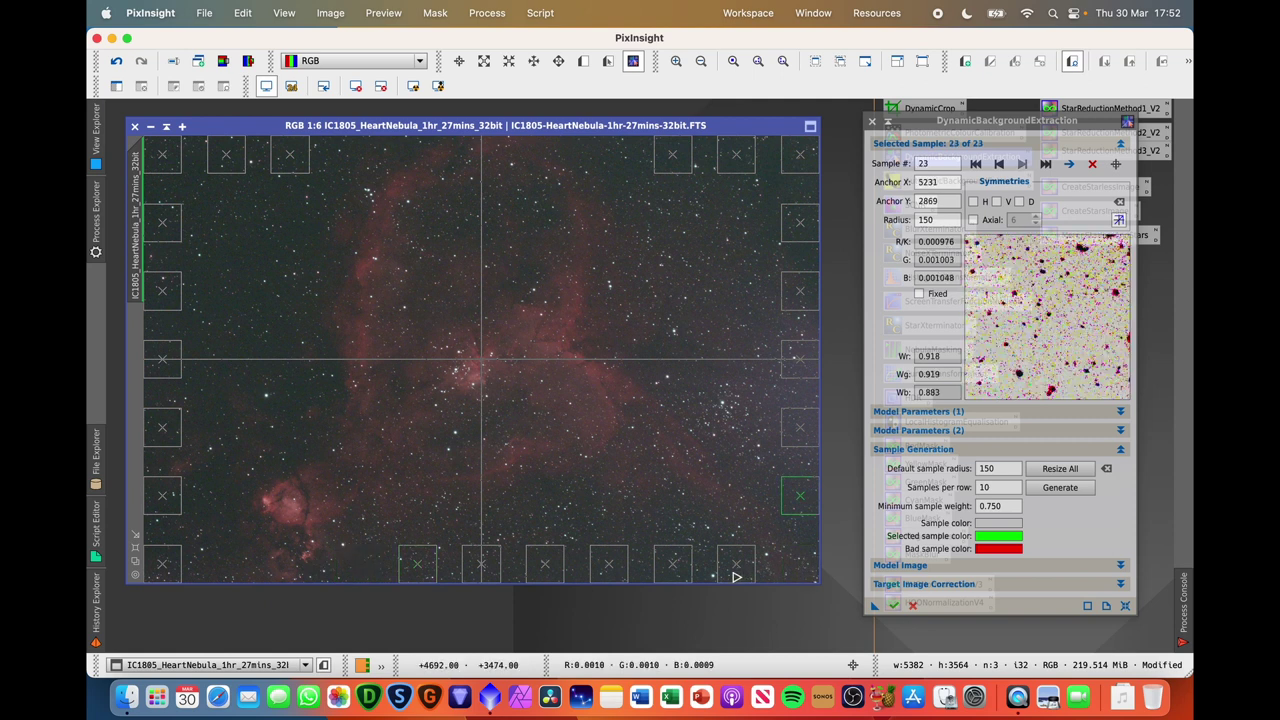
pyautogui.click(730, 578)
pyautogui.press('Delete')
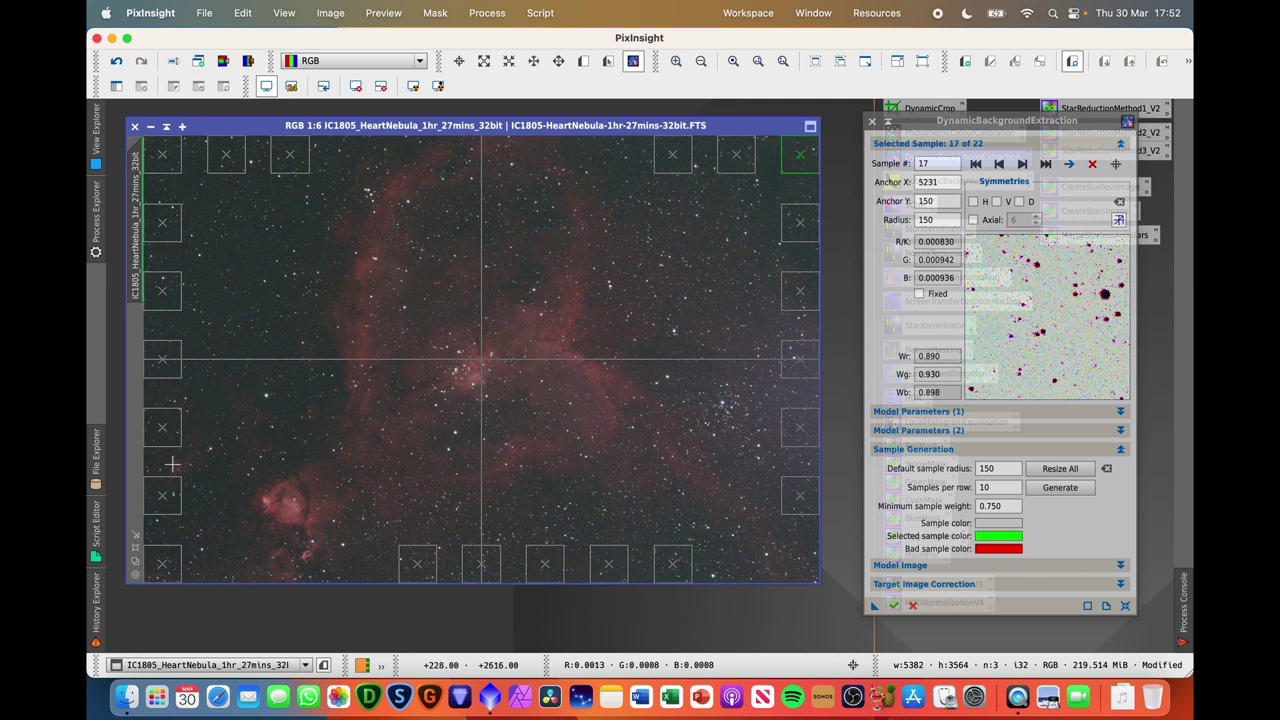
# Step: Move left-edge samples onto empty sky and delete the one on nebulosity, leaving 21
pyautogui.moveTo(166, 437); pyautogui.dragTo(169, 426)
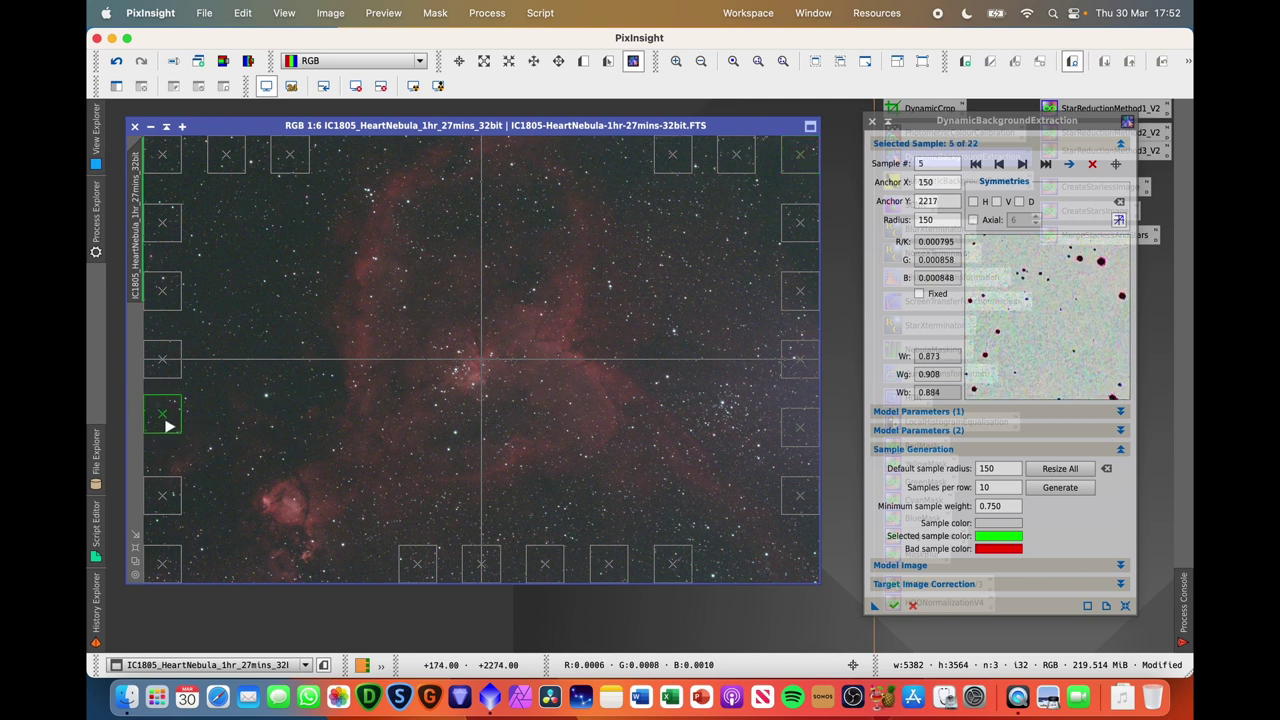
pyautogui.moveTo(166, 363); pyautogui.dragTo(163, 356)
pyautogui.moveTo(166, 414); pyautogui.dragTo(222, 319)
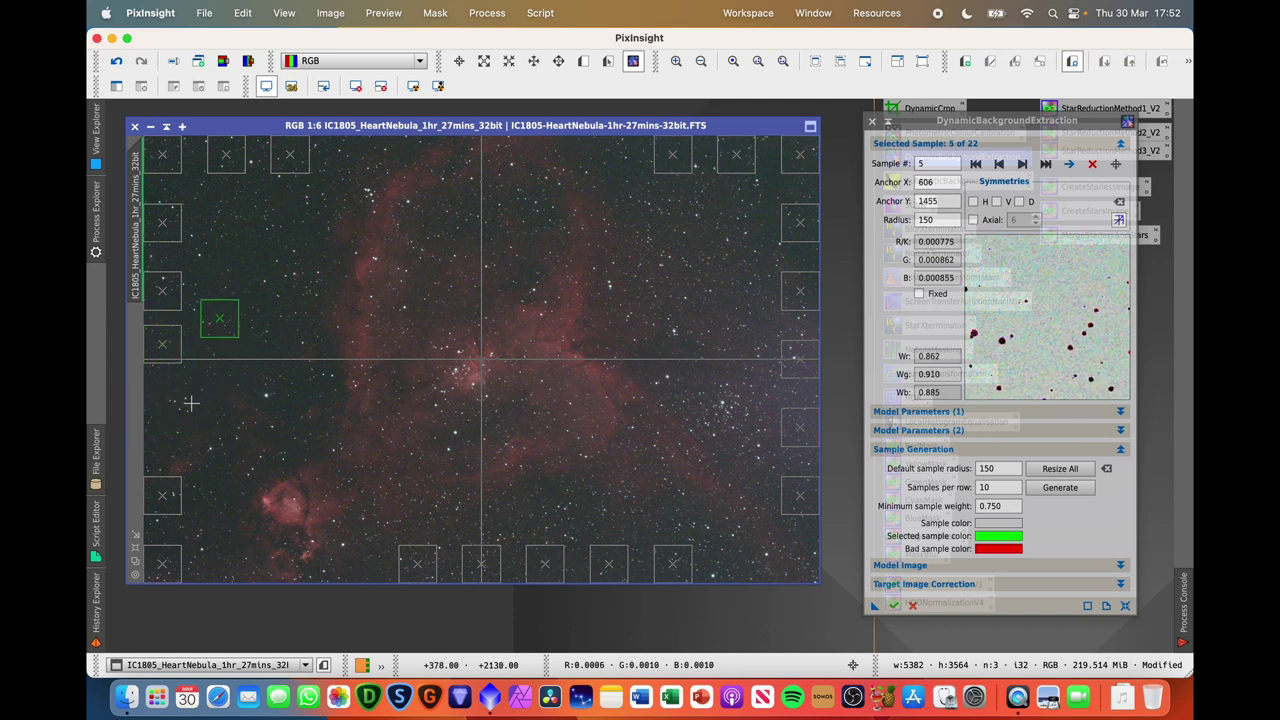
pyautogui.click(163, 497)
pyautogui.press('Delete')
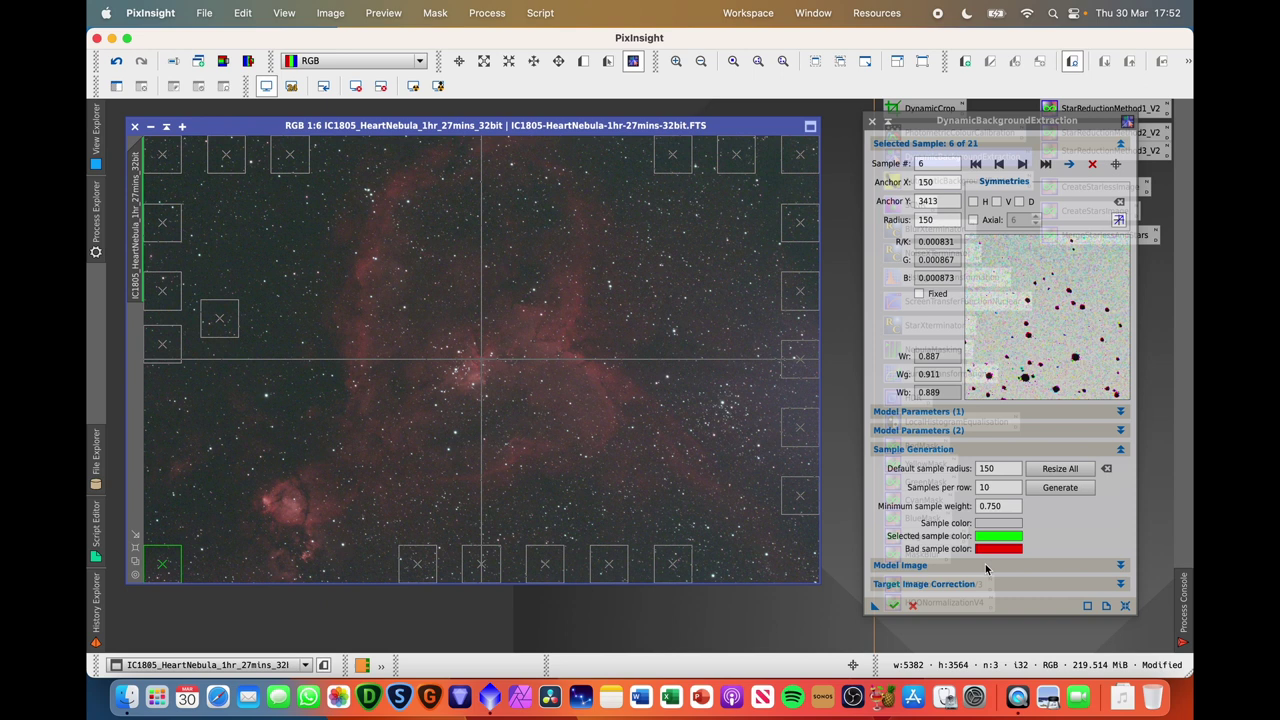
# Step: Set target correction to Subtraction with Discard background model and Replace target image ticked
pyautogui.click(1018, 586)
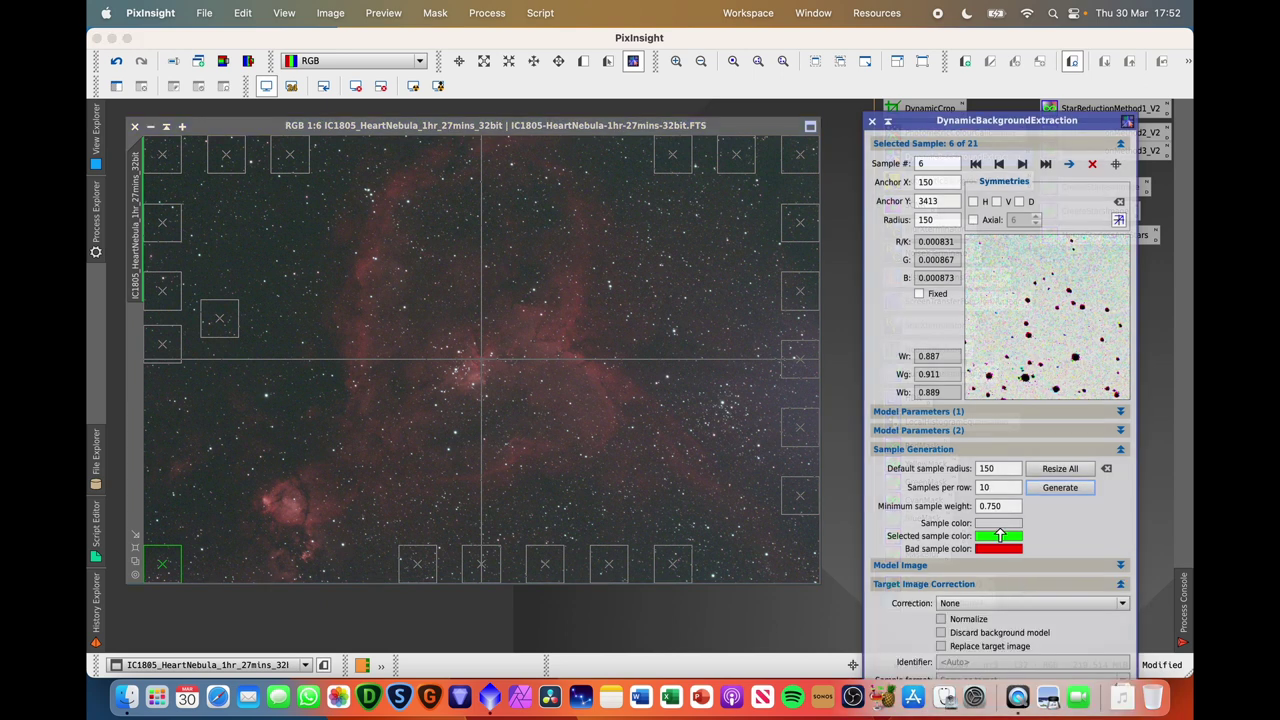
pyautogui.click(1015, 453)
pyautogui.click(1000, 506)
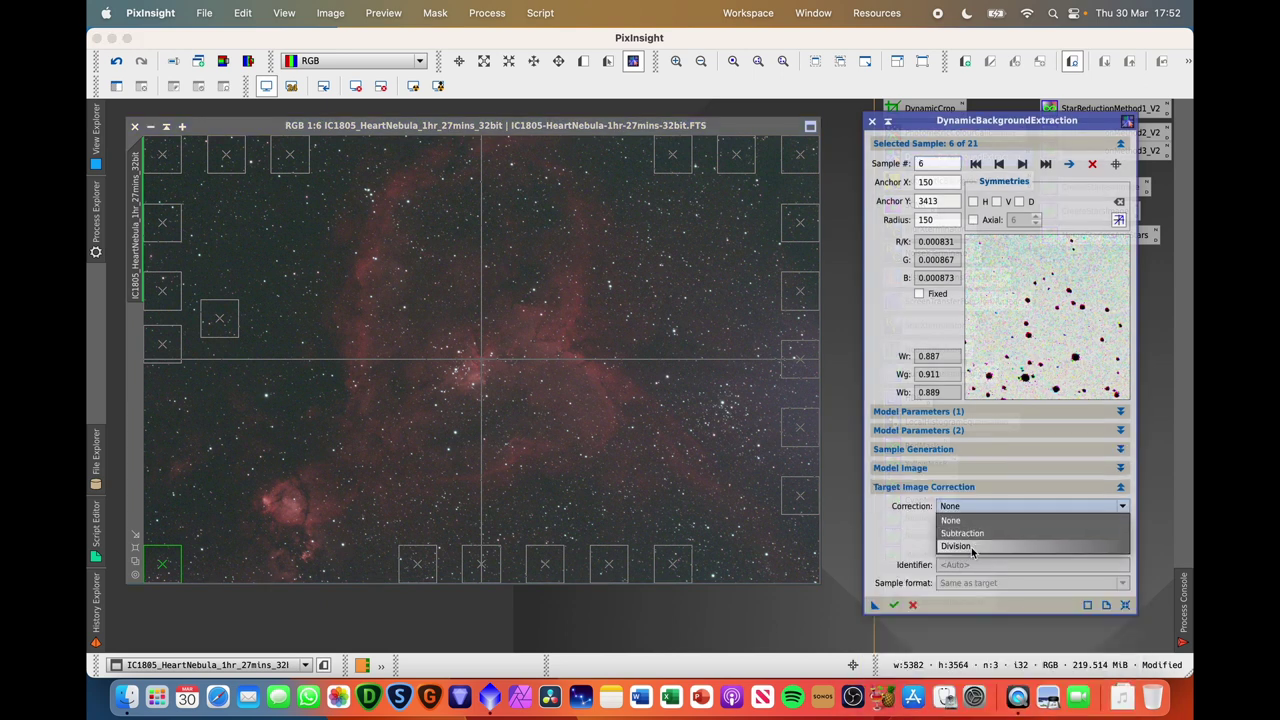
pyautogui.click(962, 547)
pyautogui.click(984, 508)
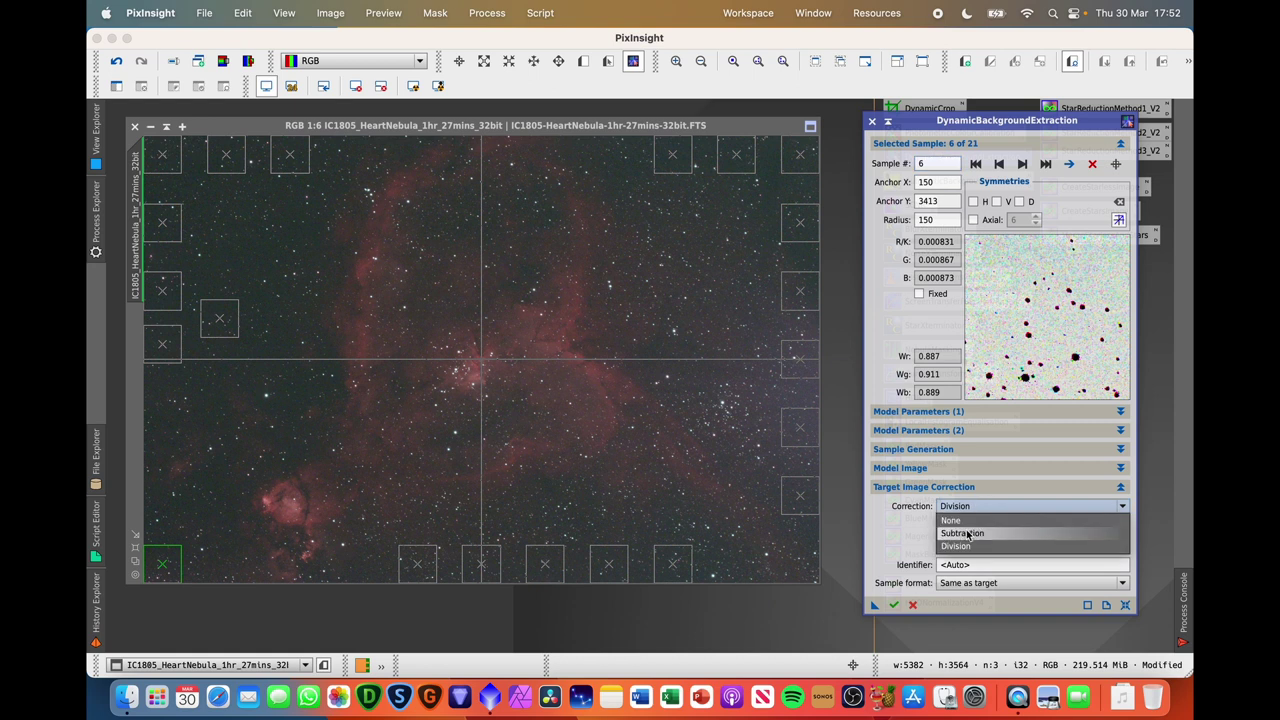
pyautogui.click(978, 533)
pyautogui.click(978, 537)
pyautogui.click(966, 550)
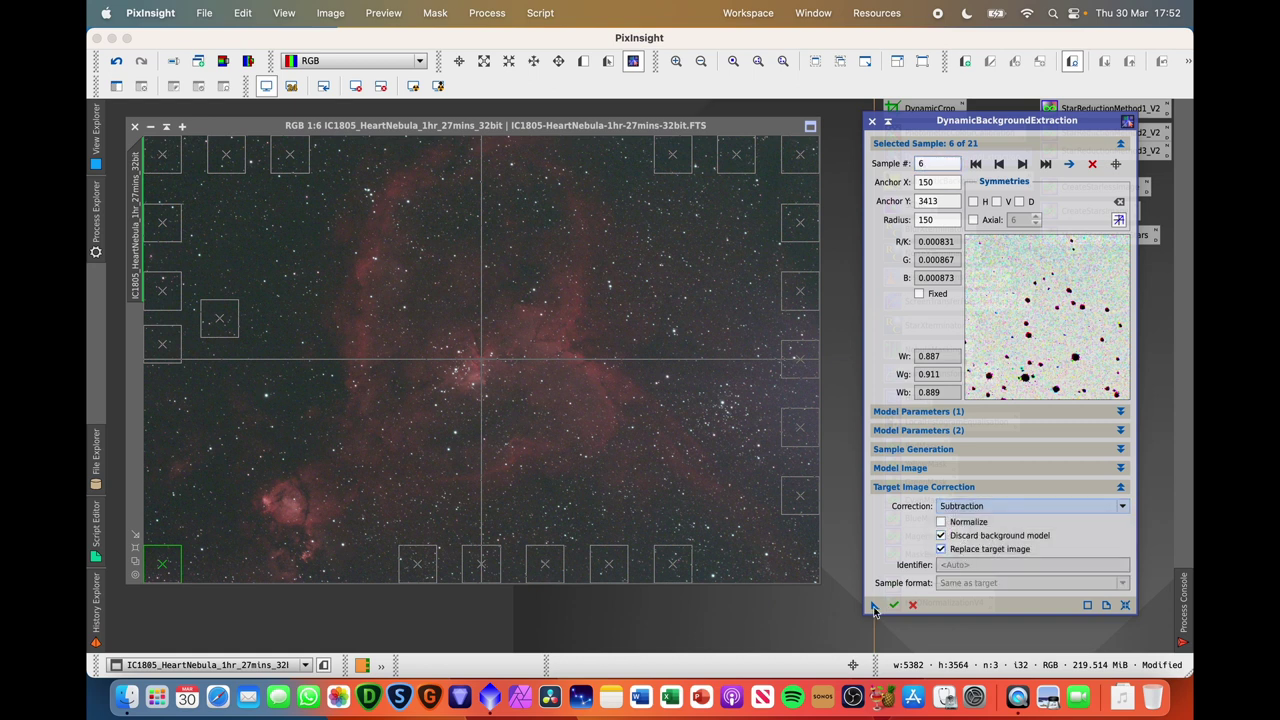
# Step: Save the DBE setup as an icon, execute it on the image and end the session
pyautogui.moveTo(873, 607); pyautogui.dragTo(686, 626)
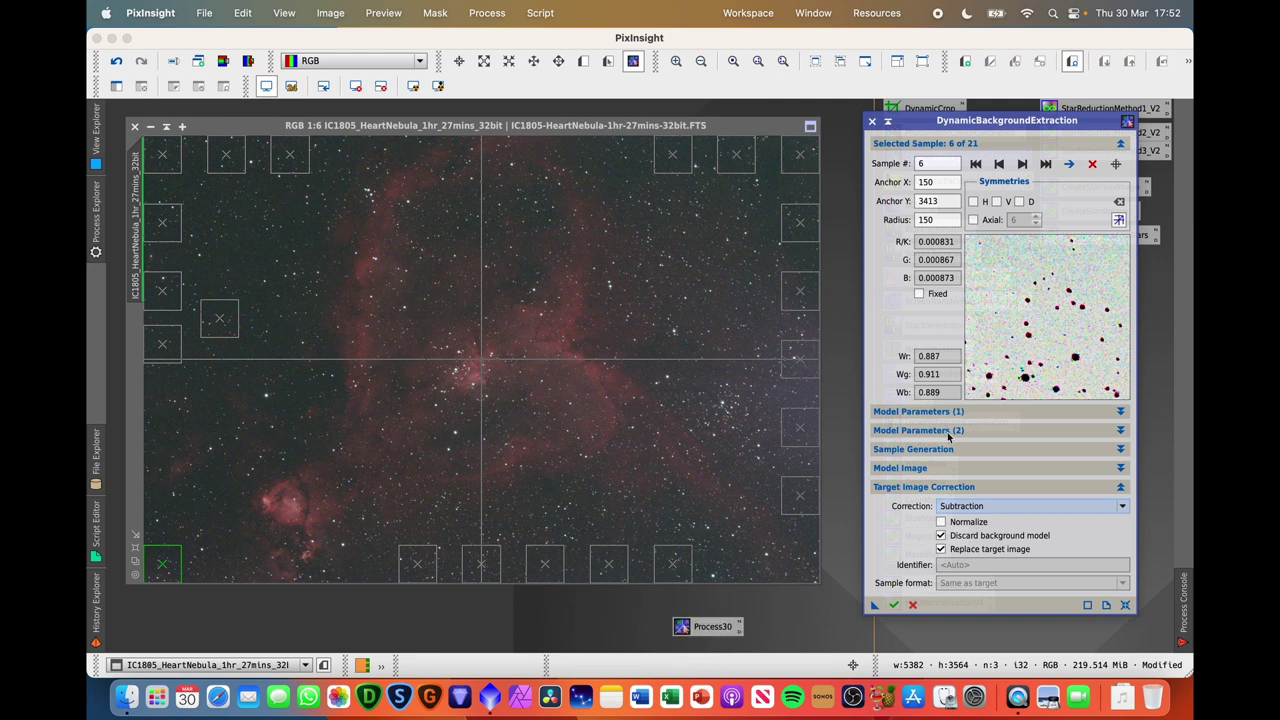
pyautogui.click(1005, 511)
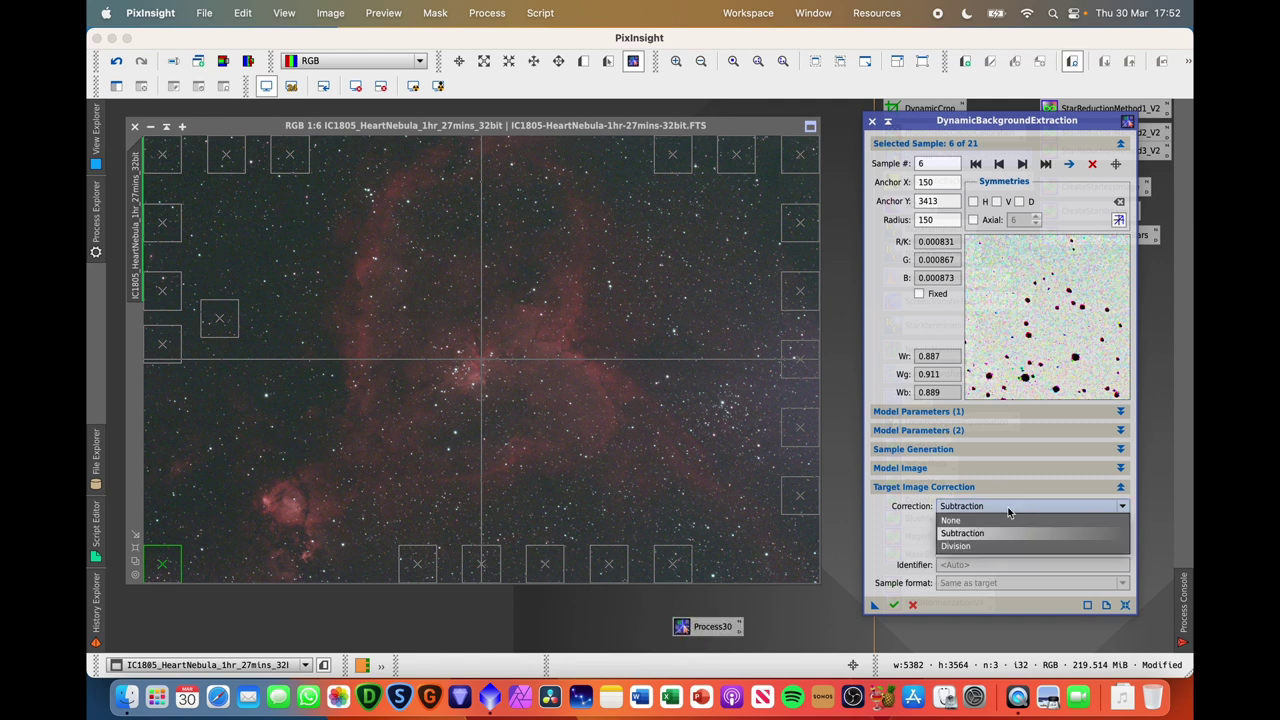
pyautogui.click(971, 548)
pyautogui.click(893, 605)
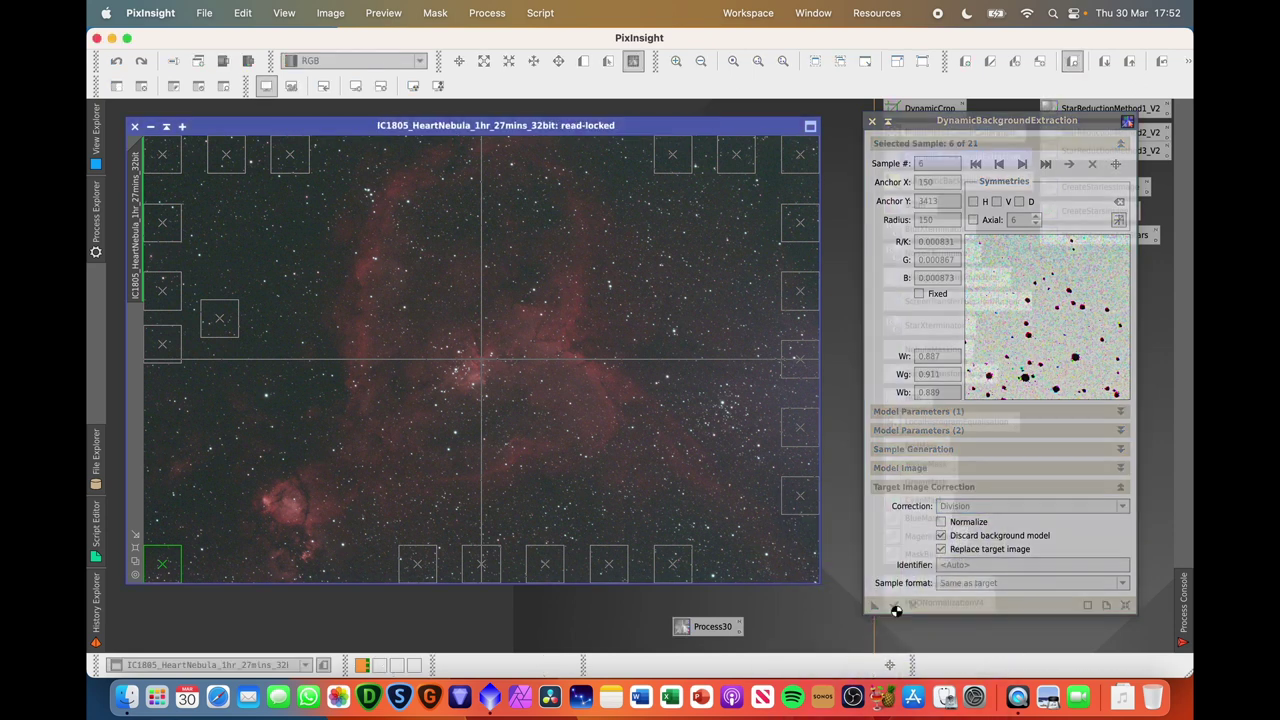
pyautogui.click(871, 121)
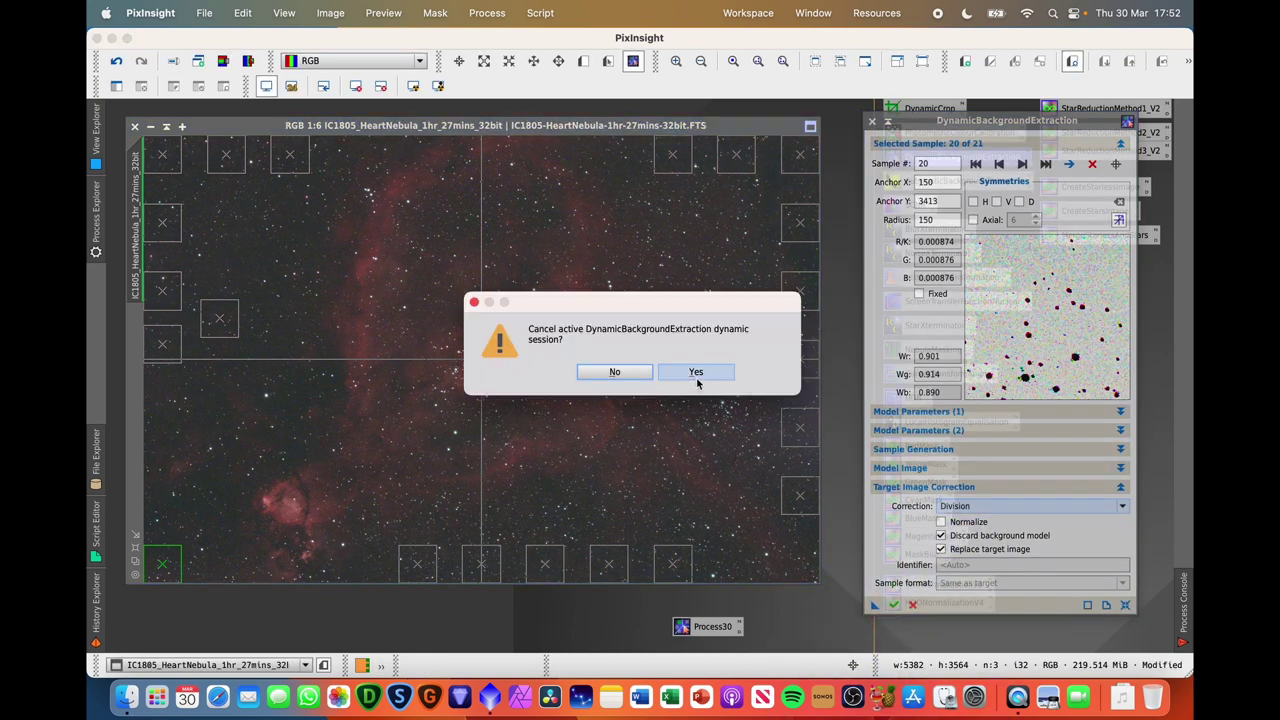
pyautogui.click(697, 372)
# Step: Re-apply the saved DBE icon to the image, execute it and close the tool
pyautogui.moveTo(712, 626); pyautogui.dragTo(660, 520)
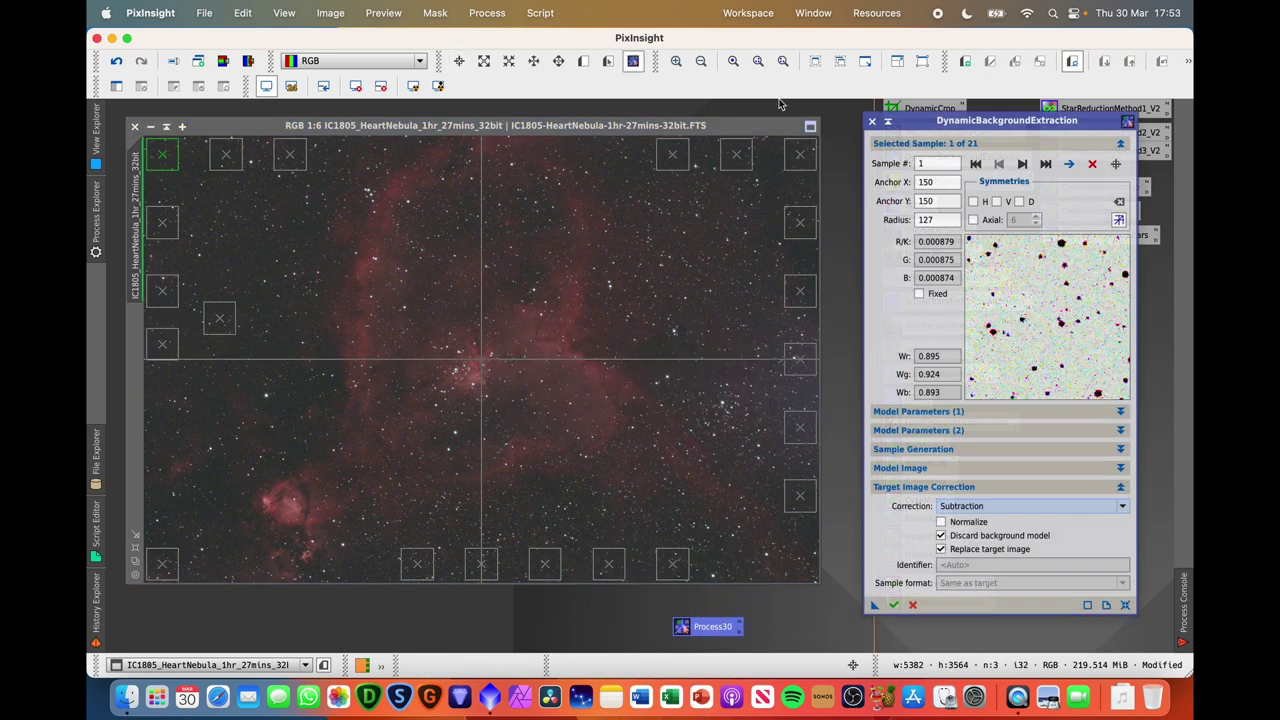
pyautogui.click(896, 606)
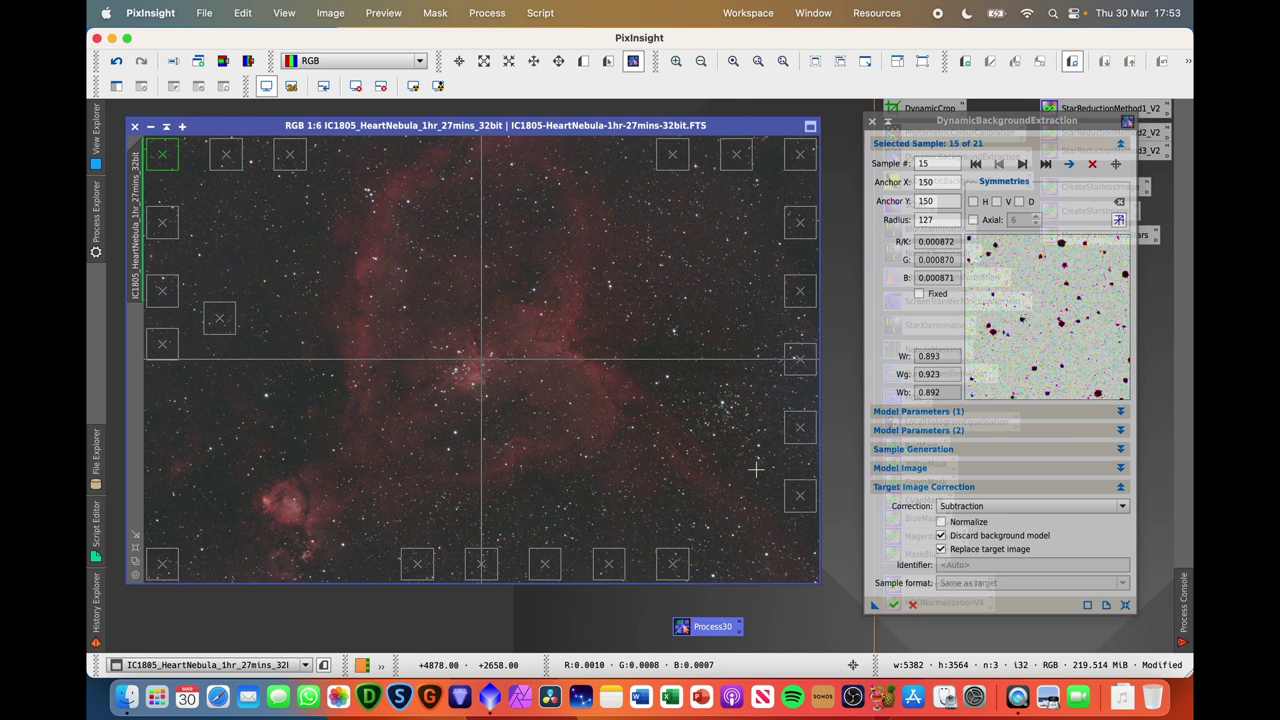
pyautogui.click(872, 121)
# Step: Confirm ending the DBE session and delete the leftover Process30 icon
pyautogui.click(694, 372)
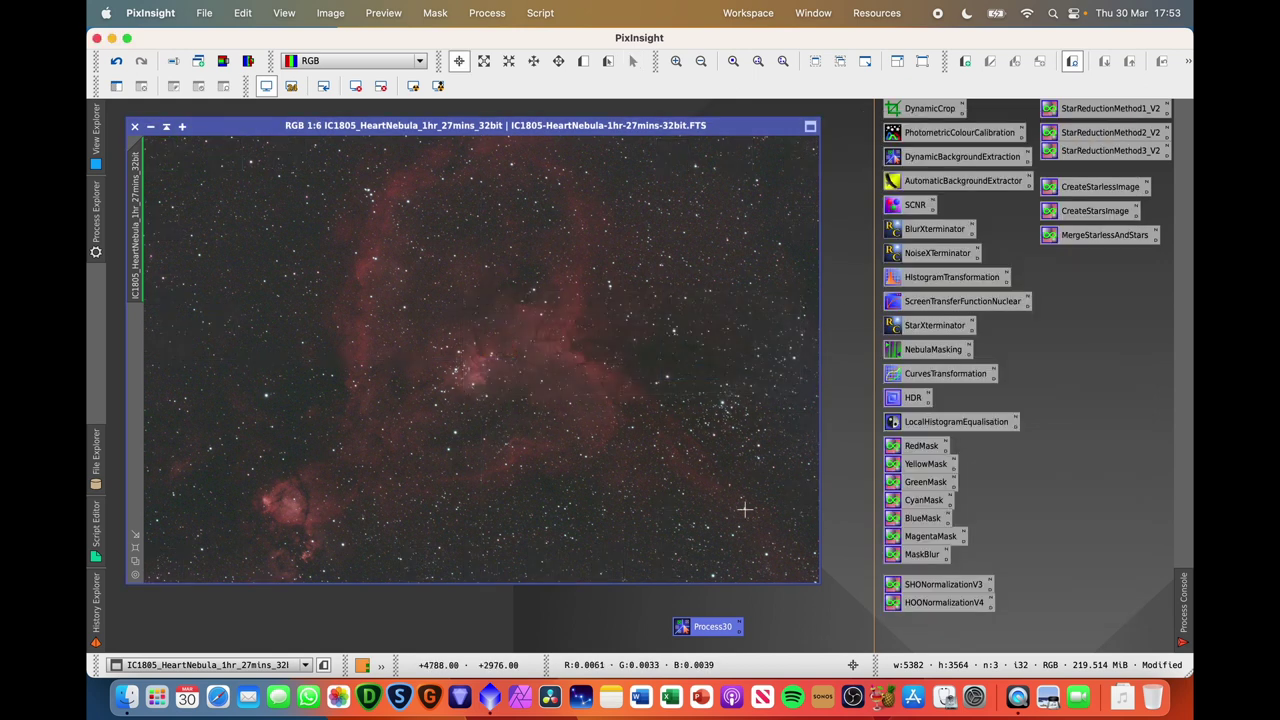
pyautogui.rightClick(705, 630)
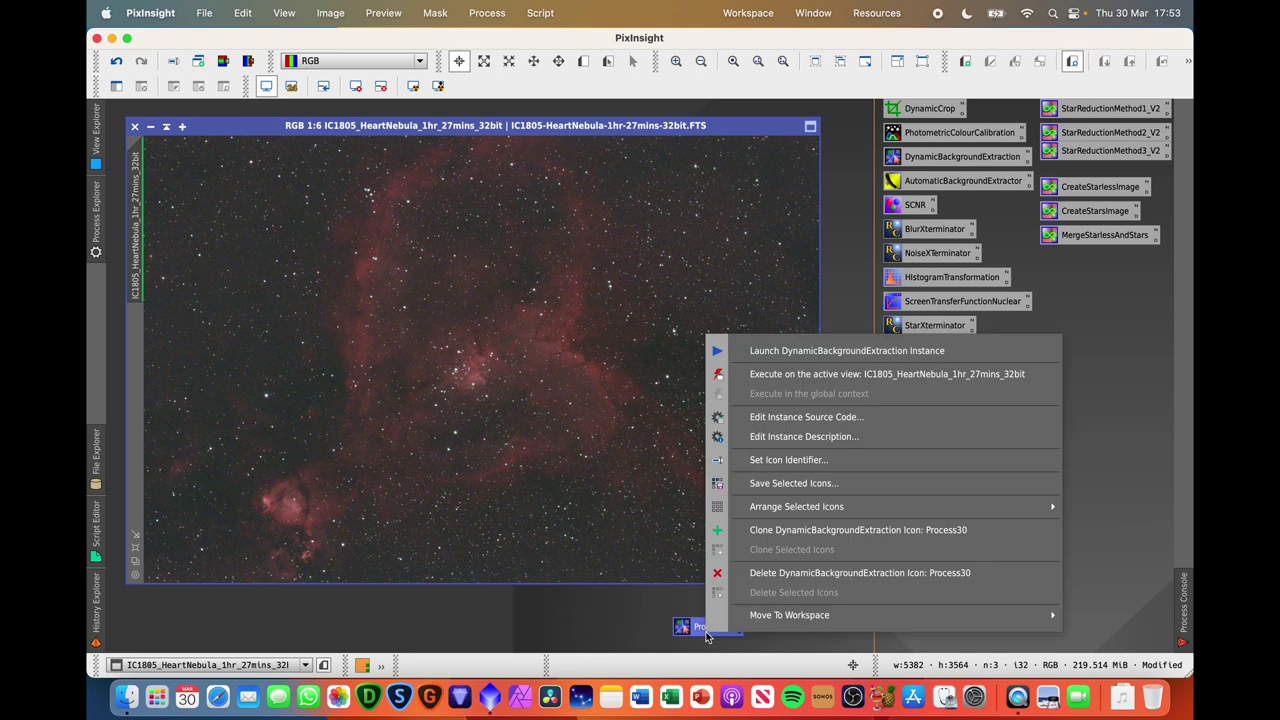
pyautogui.click(780, 572)
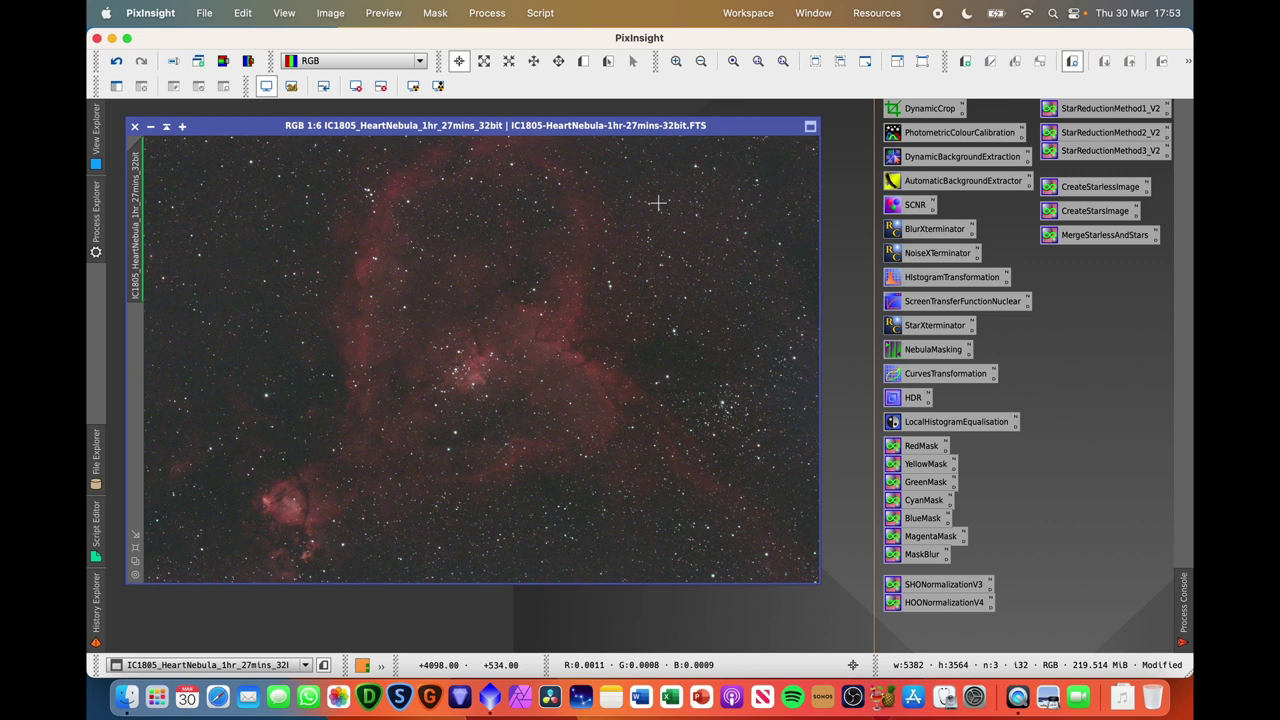
# Step: Crop the image's right strip with DynamicCrop to 4428 × 3564 and apply it
pyautogui.doubleClick(930, 108)
pyautogui.moveTo(815, 290); pyautogui.dragTo(699, 303)
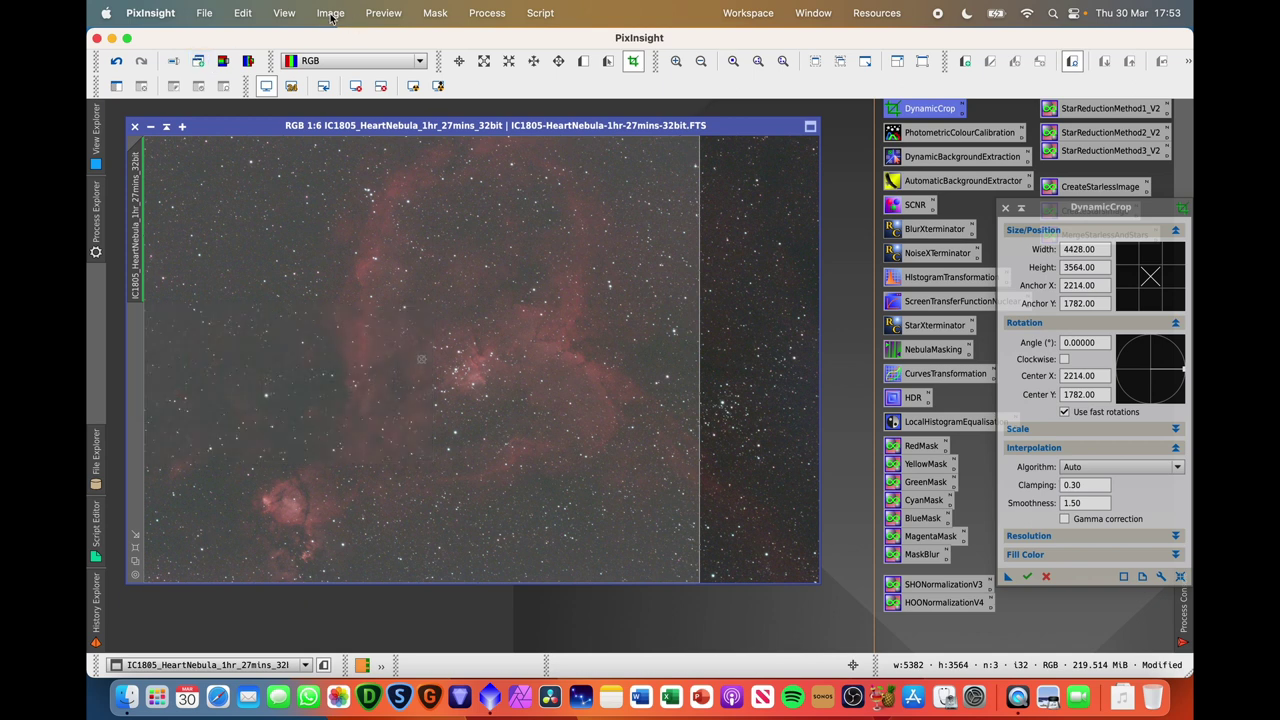
pyautogui.click(1028, 578)
# Step: Accept losing the astrometric solution, close DynamicCrop and nudge the image window
pyautogui.click(697, 404)
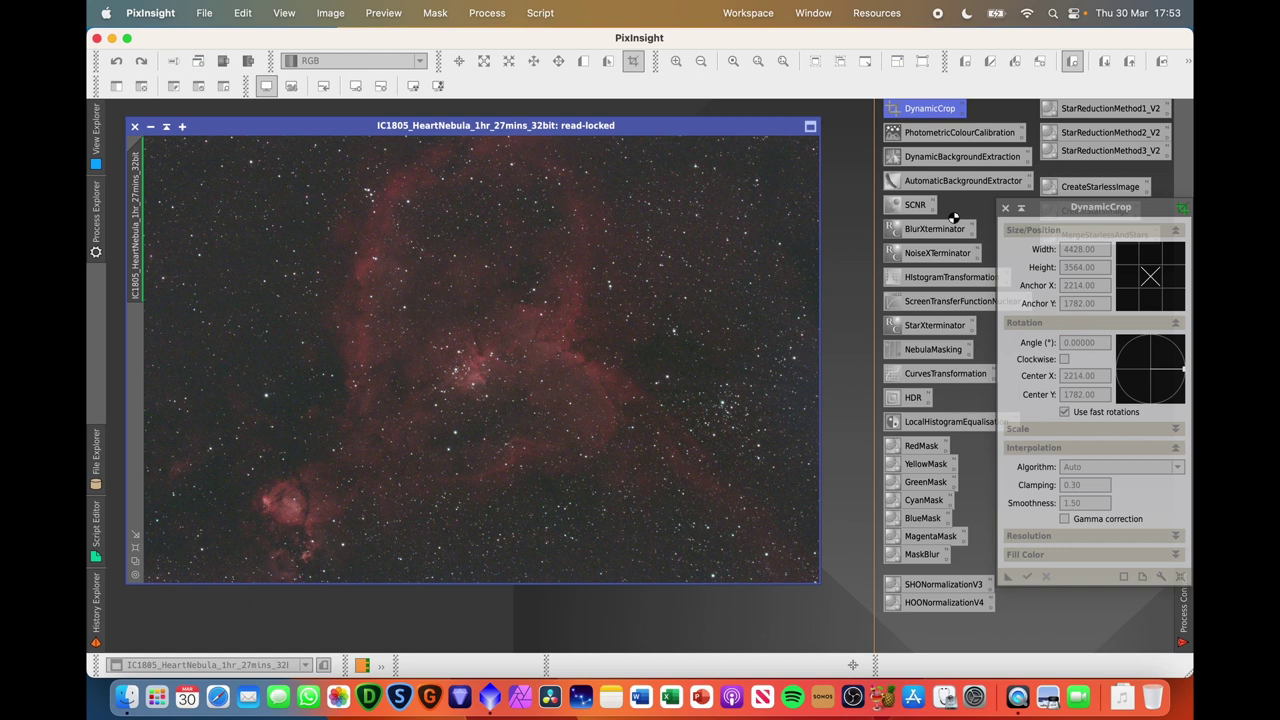
pyautogui.click(1006, 209)
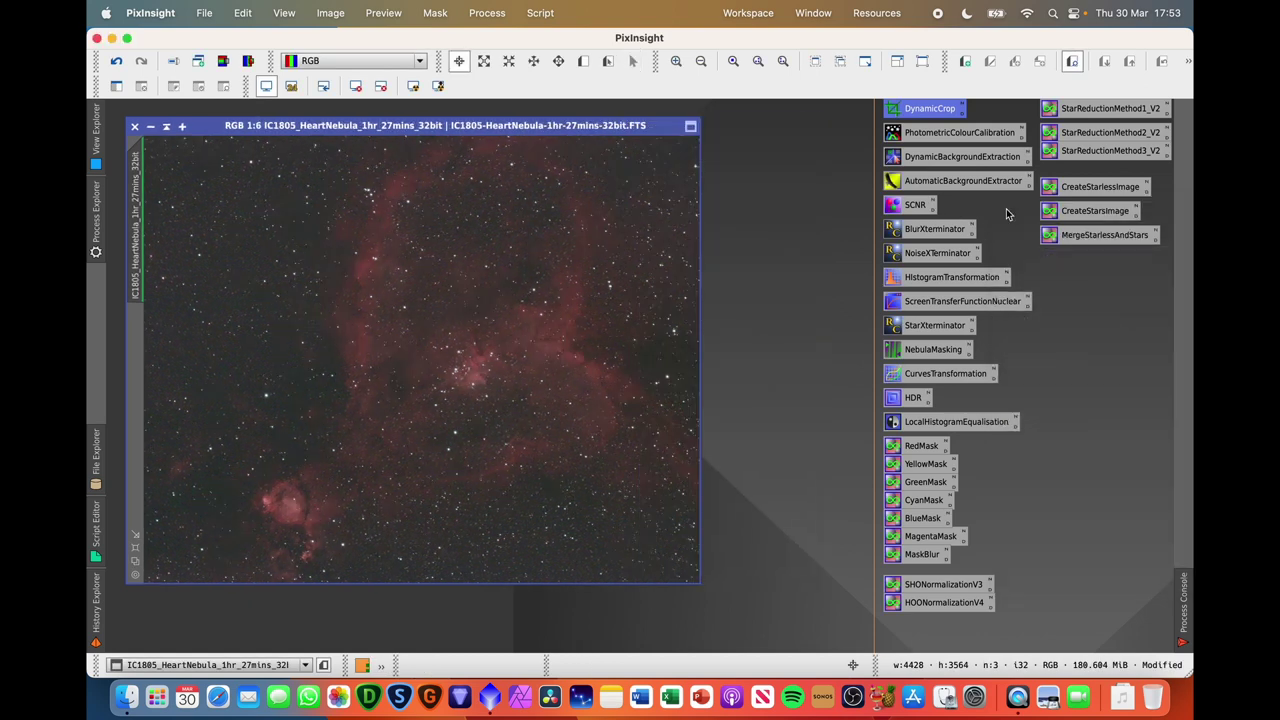
pyautogui.moveTo(497, 131); pyautogui.dragTo(539, 136)
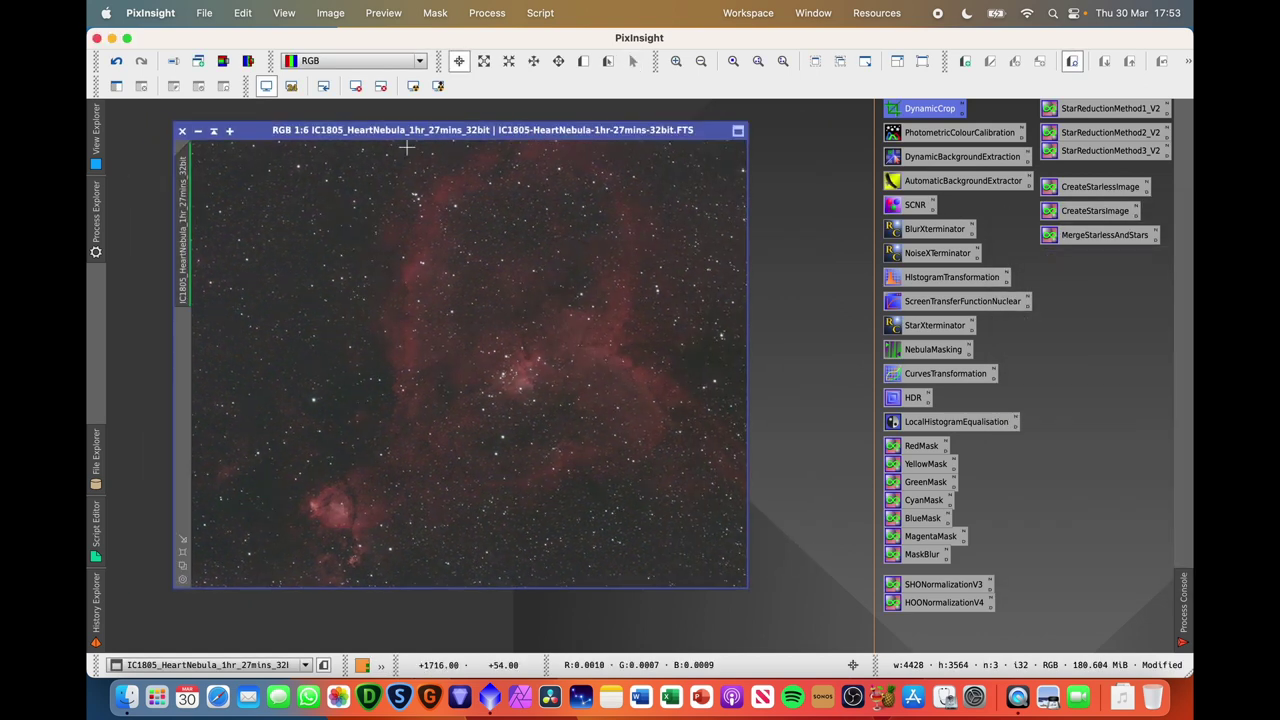
# Step: Rotate the cropped image 90° counter-clockwise with FastRotation into a 3564 × 4428 portrait
pyautogui.click(480, 12)
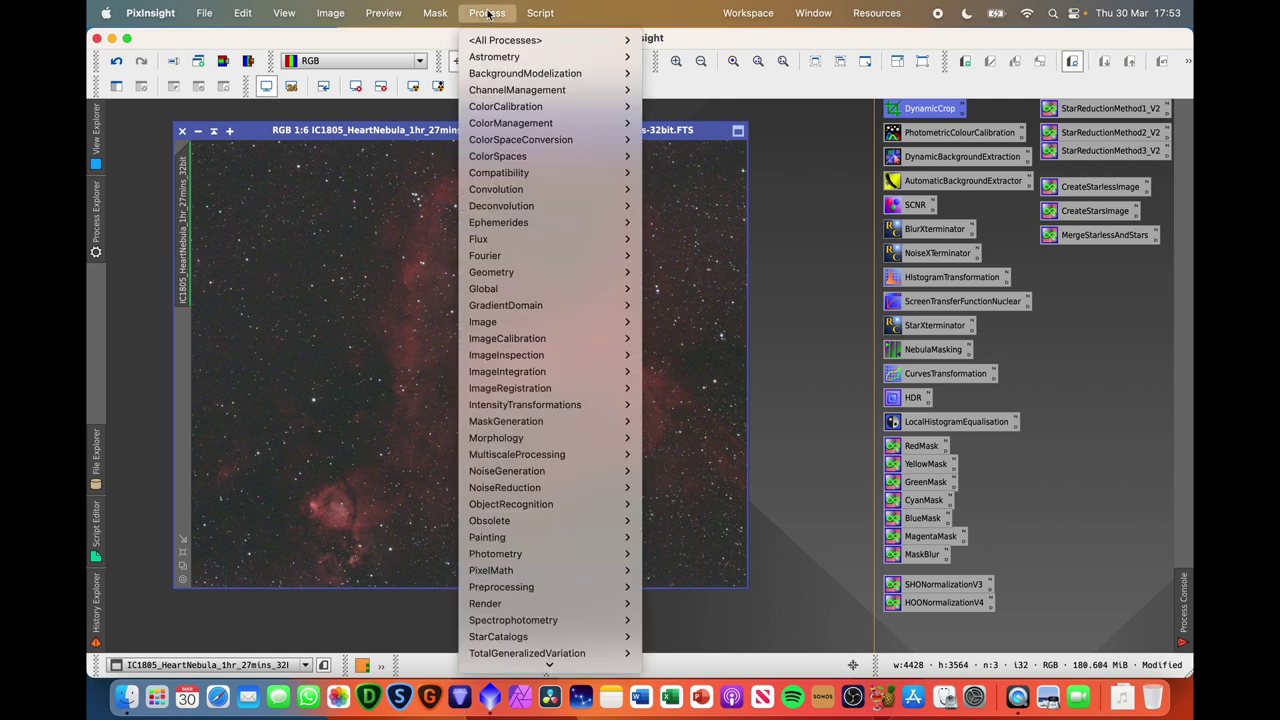
pyautogui.moveTo(525, 44)
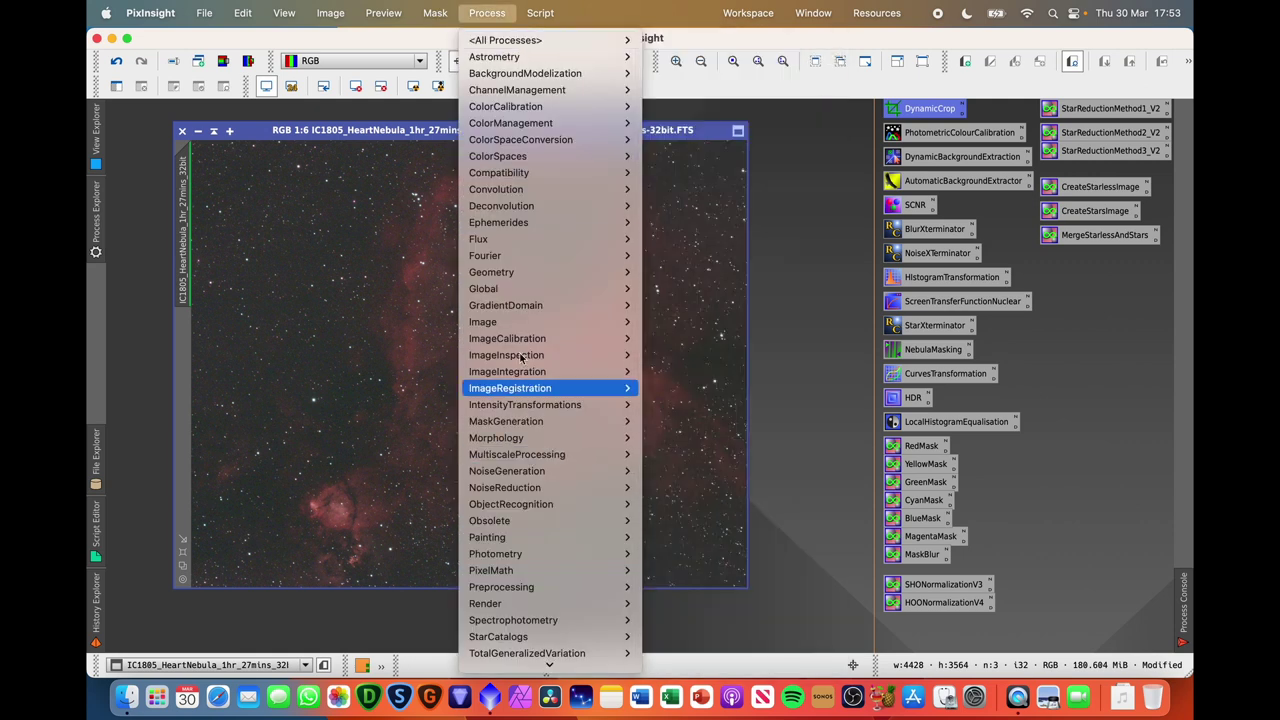
pyautogui.moveTo(518, 208)
pyautogui.moveTo(520, 274)
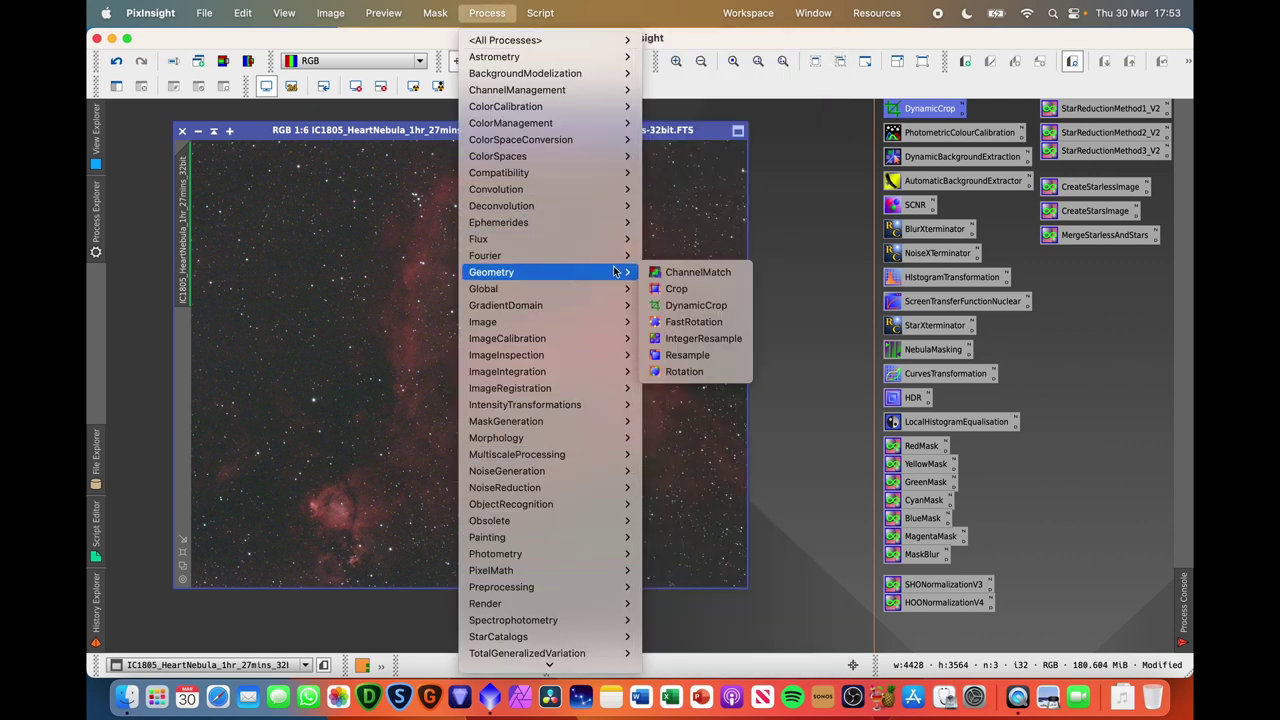
pyautogui.click(694, 322)
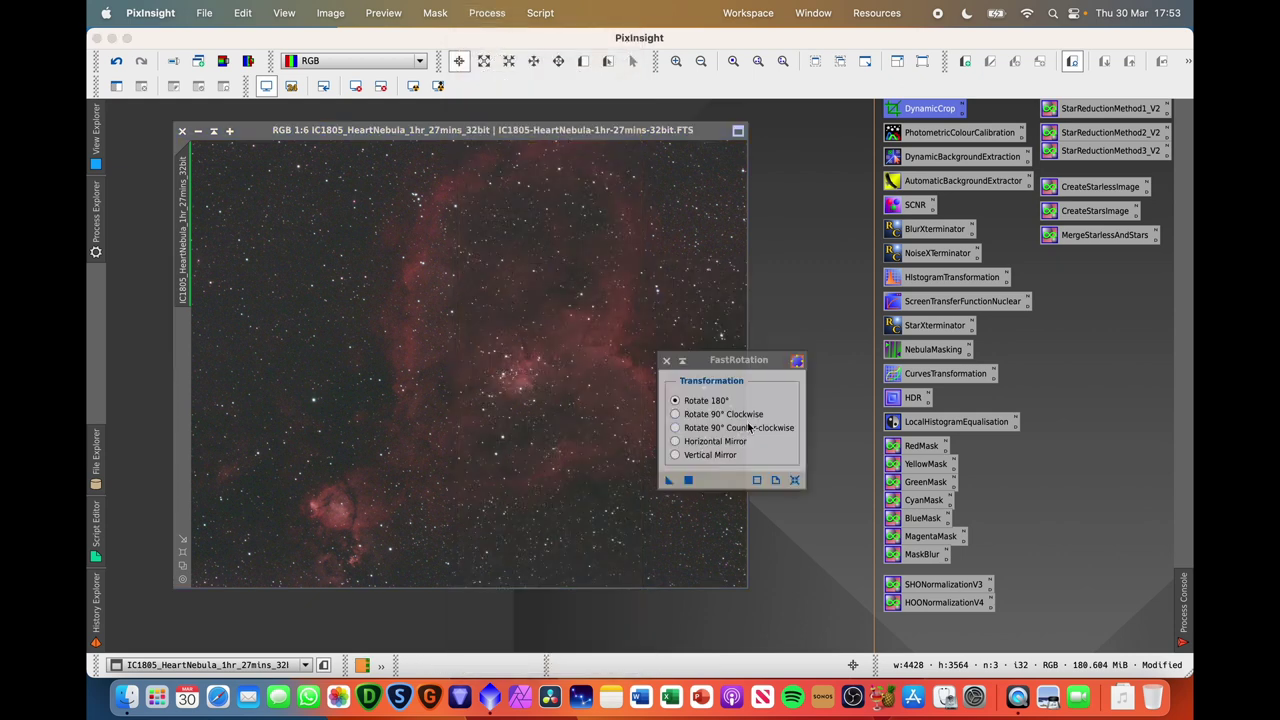
pyautogui.click(707, 426)
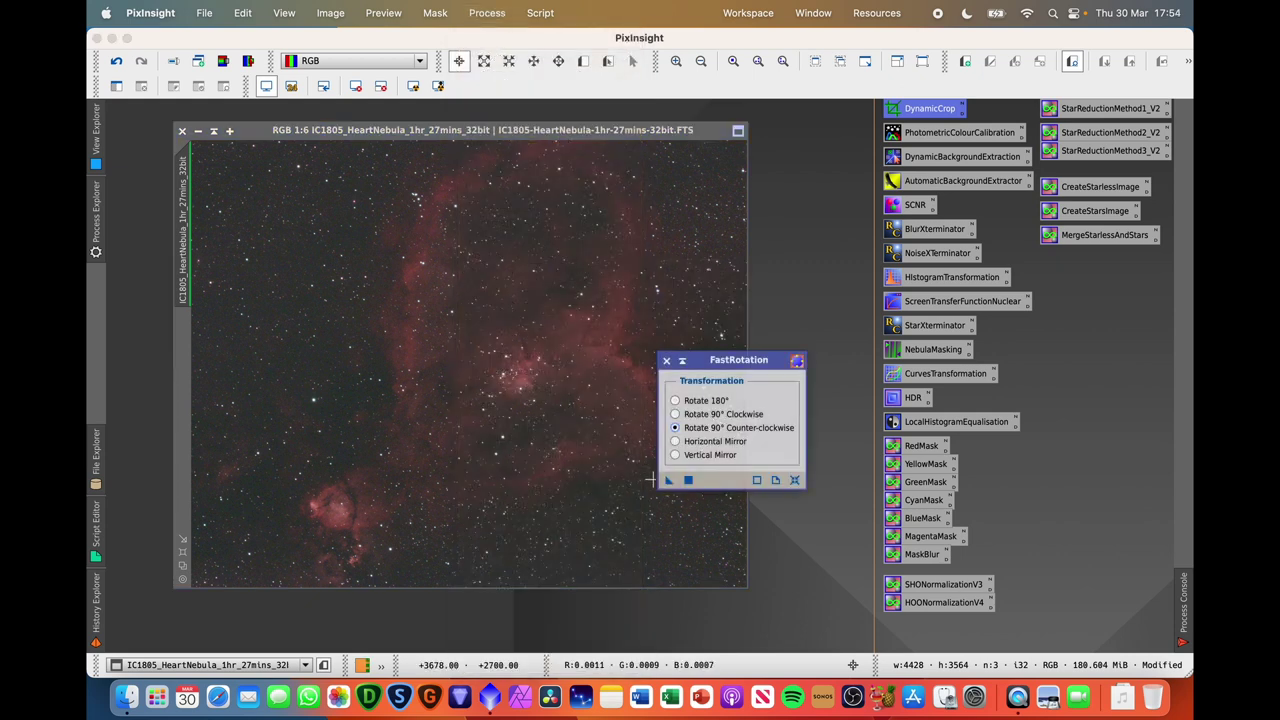
pyautogui.moveTo(668, 482); pyautogui.dragTo(492, 502)
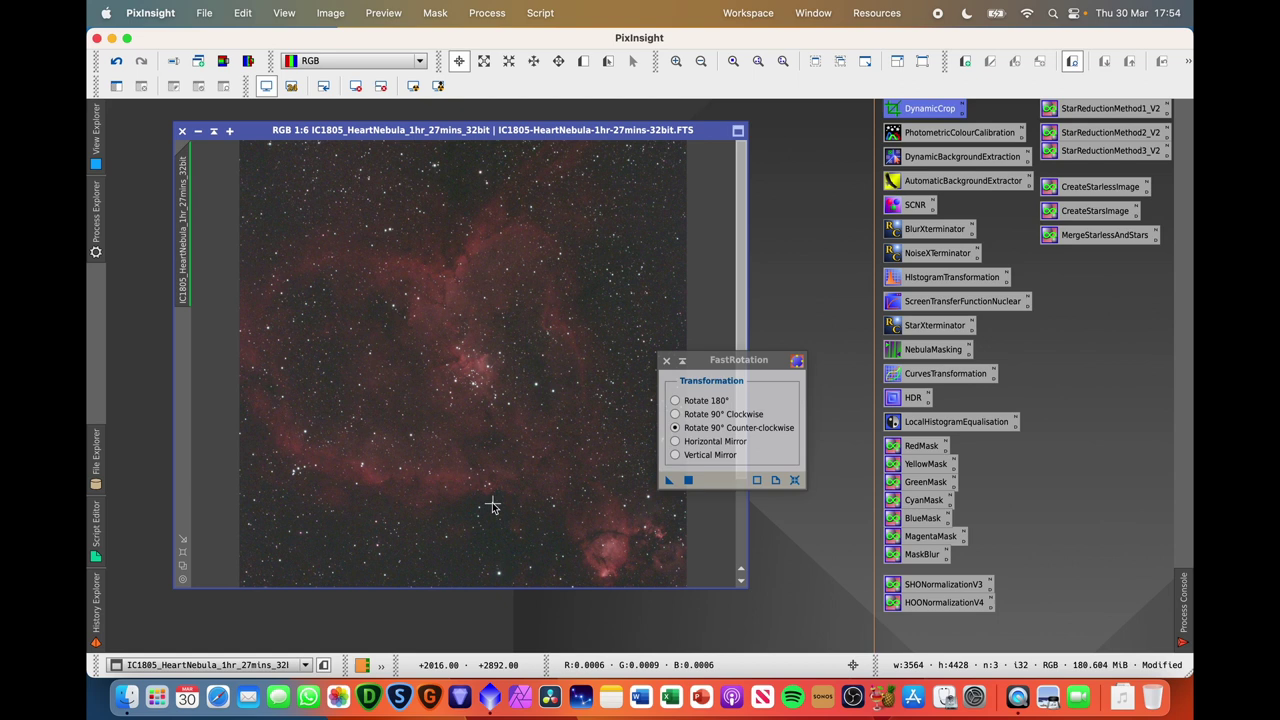
pyautogui.click(666, 361)
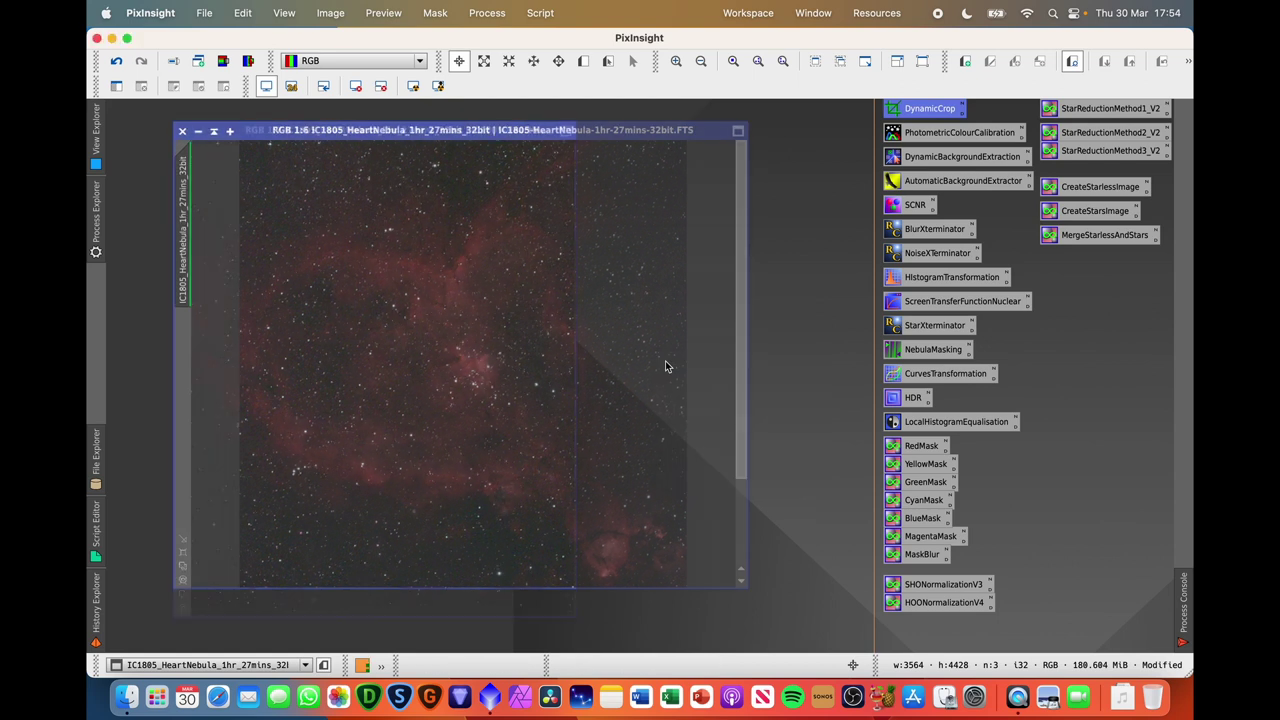
# Step: Check a sky-background pixel readout and open BlurXTerminator (Sharpen Stars 0.25, Star Halos -0.40, Nonstellar 0.90)
pyautogui.moveTo(479, 136); pyautogui.dragTo(510, 126)
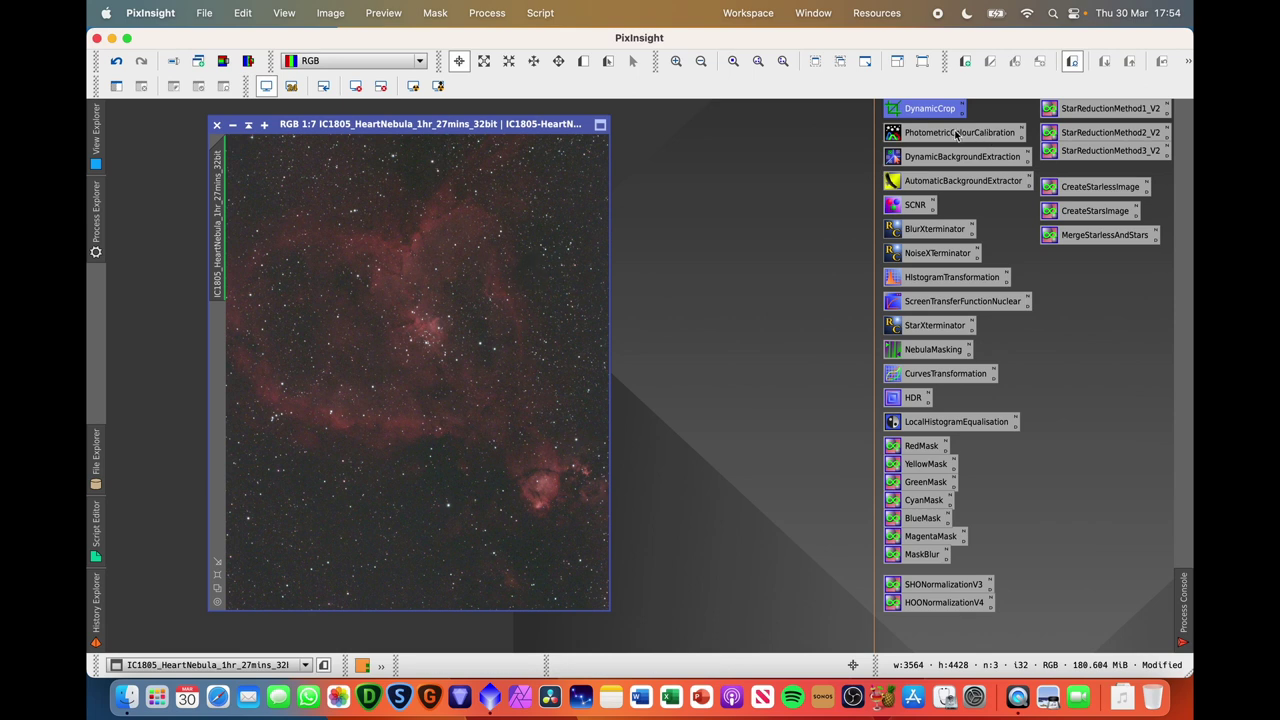
pyautogui.click(526, 263)
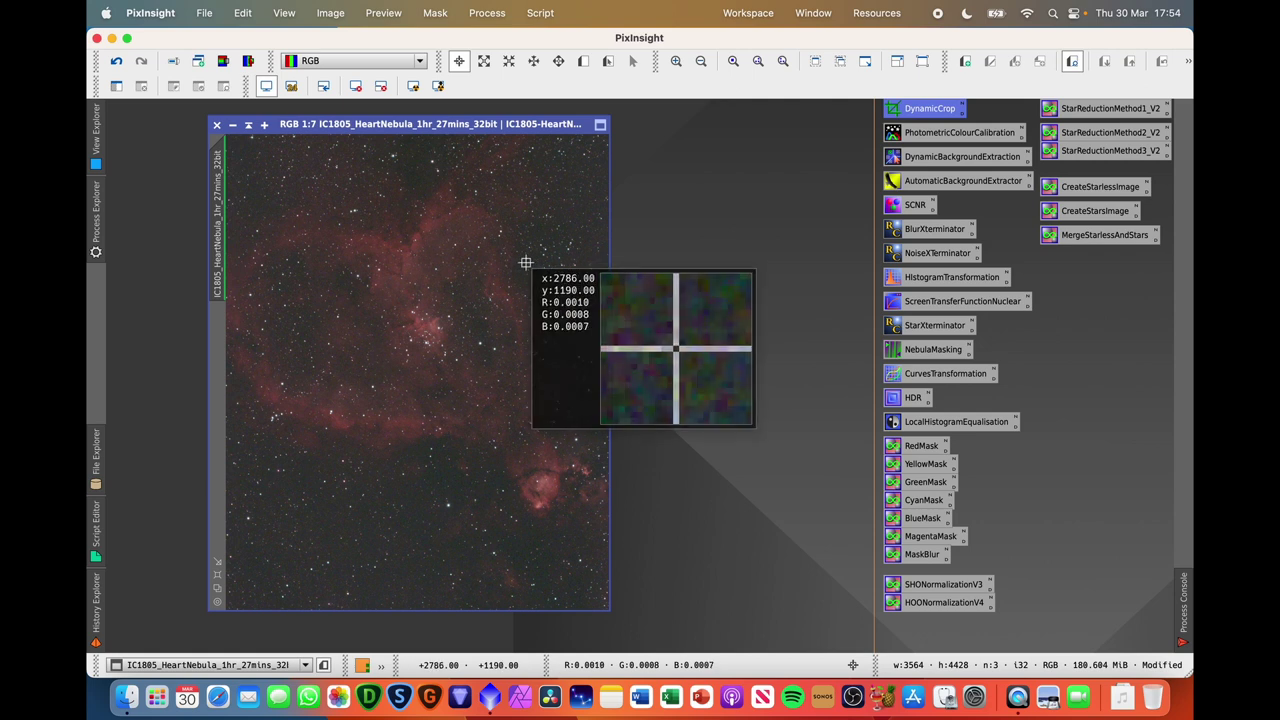
pyautogui.doubleClick(932, 230)
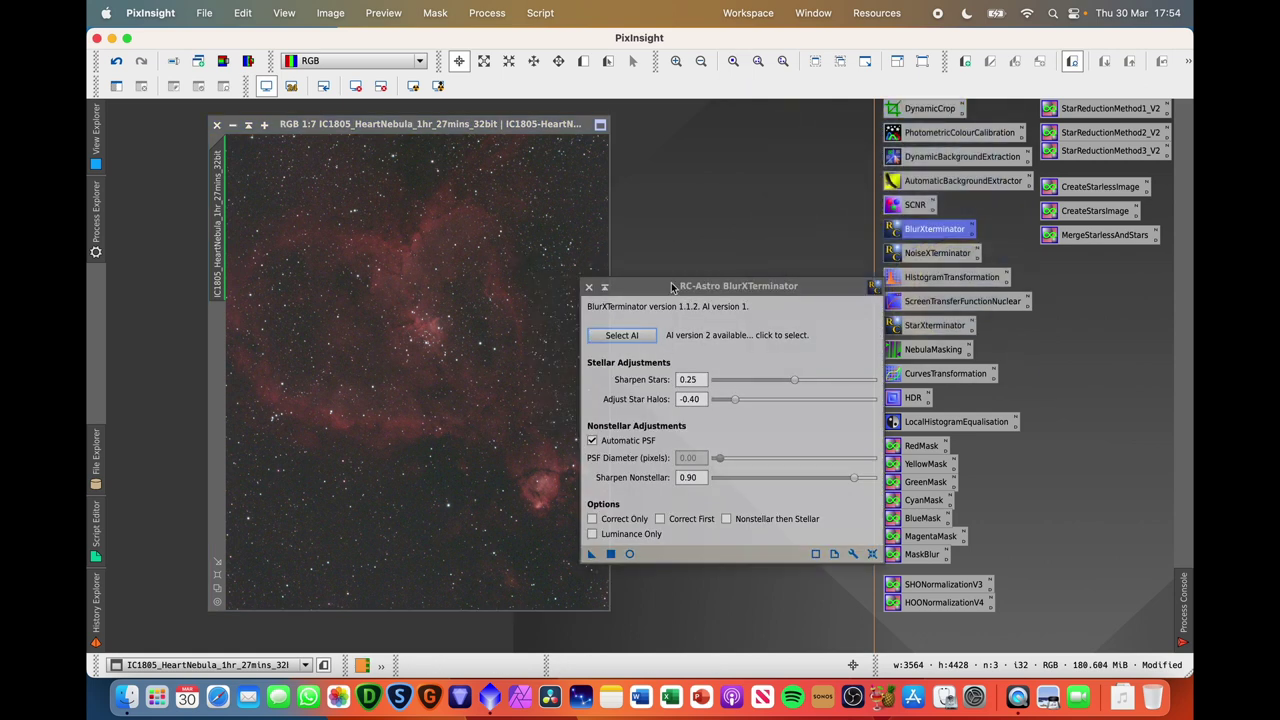
# Step: Sharpen the portrait image with BlurXTerminator using Star Halos 0.00 and automatic PSF
pyautogui.moveTo(646, 291); pyautogui.dragTo(700, 215)
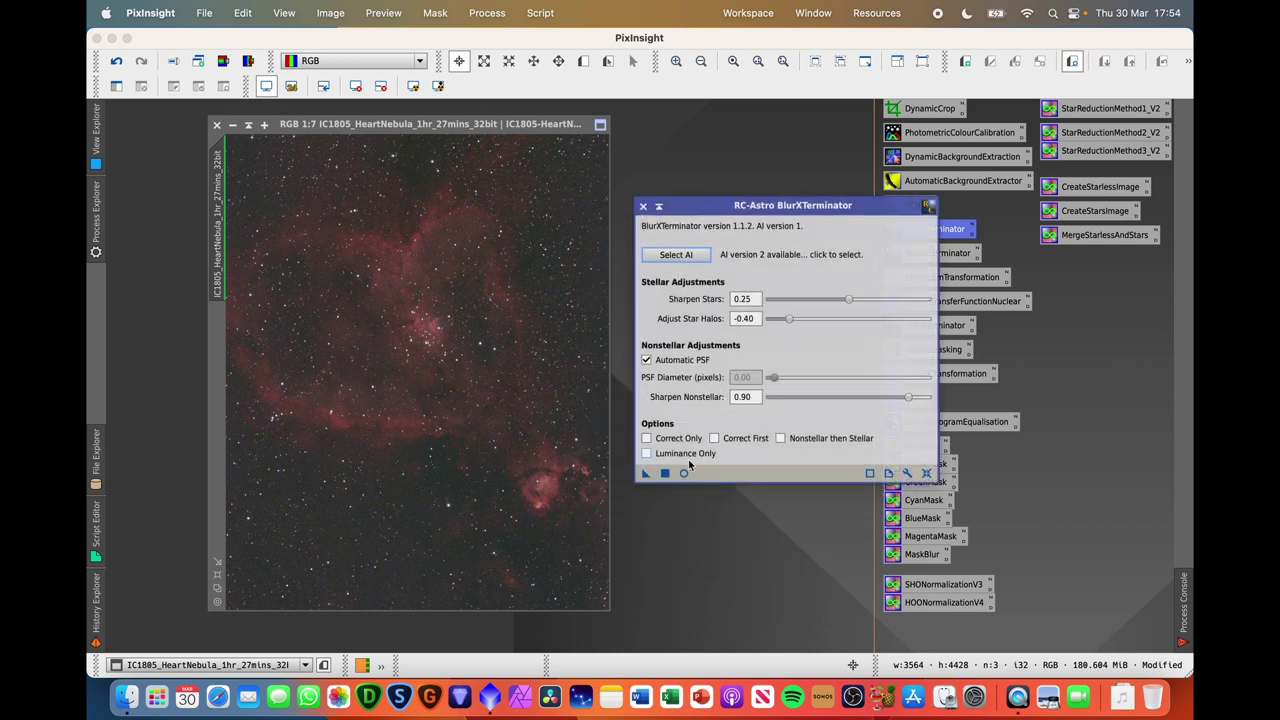
pyautogui.moveTo(644, 477); pyautogui.dragTo(338, 496)
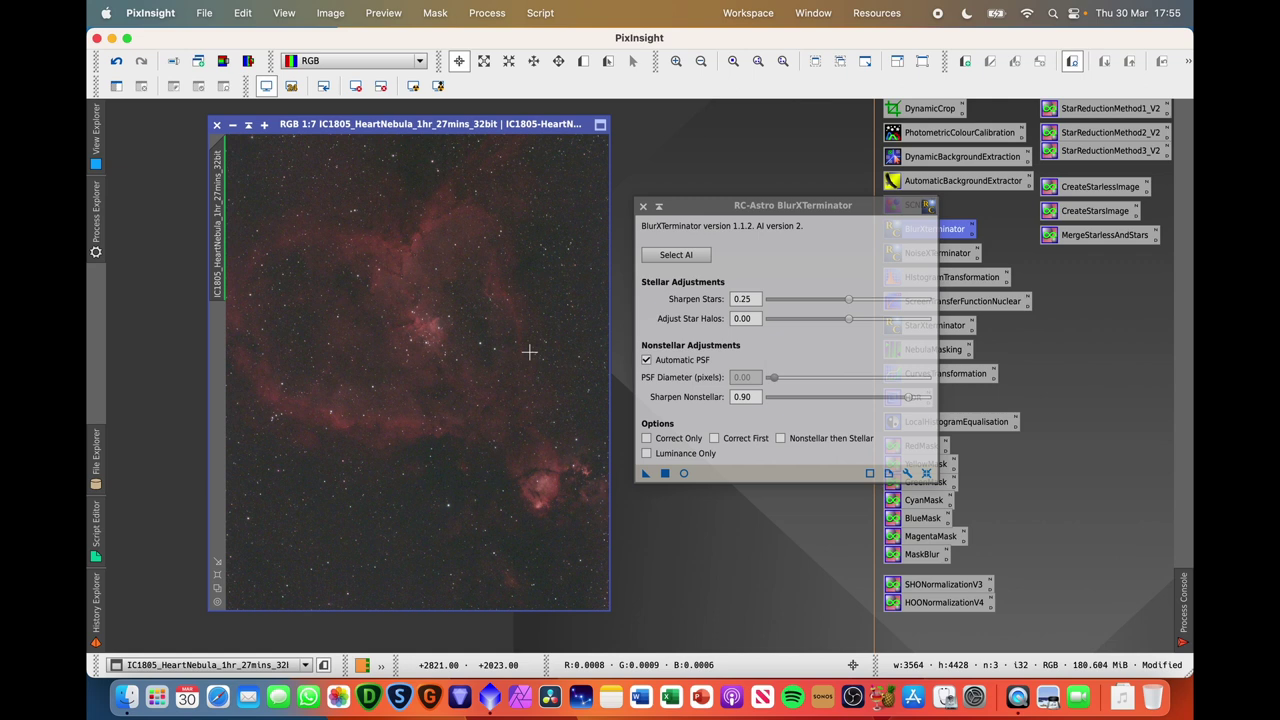
pyautogui.click(716, 208)
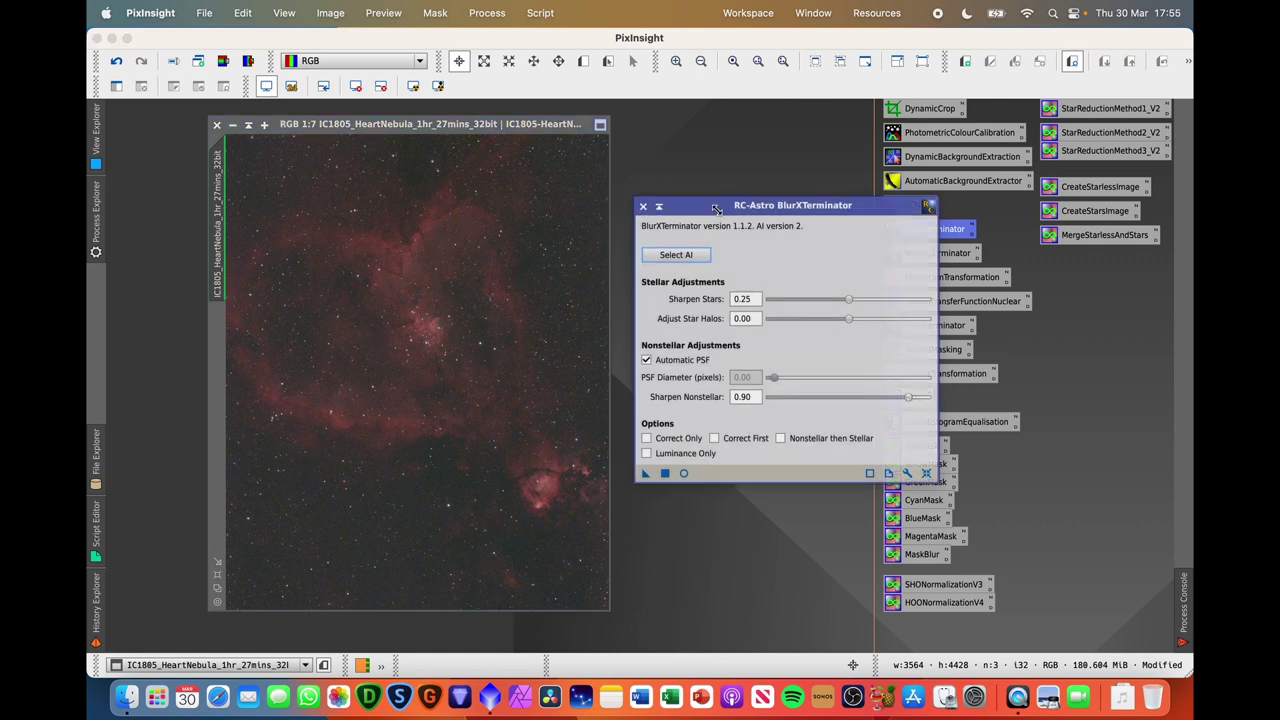
# Step: Close BlurXTerminator, denoise with NoiseXTerminator at Denoise 0.90 and Detail 0.15, and zoom to 1:1
pyautogui.click(643, 207)
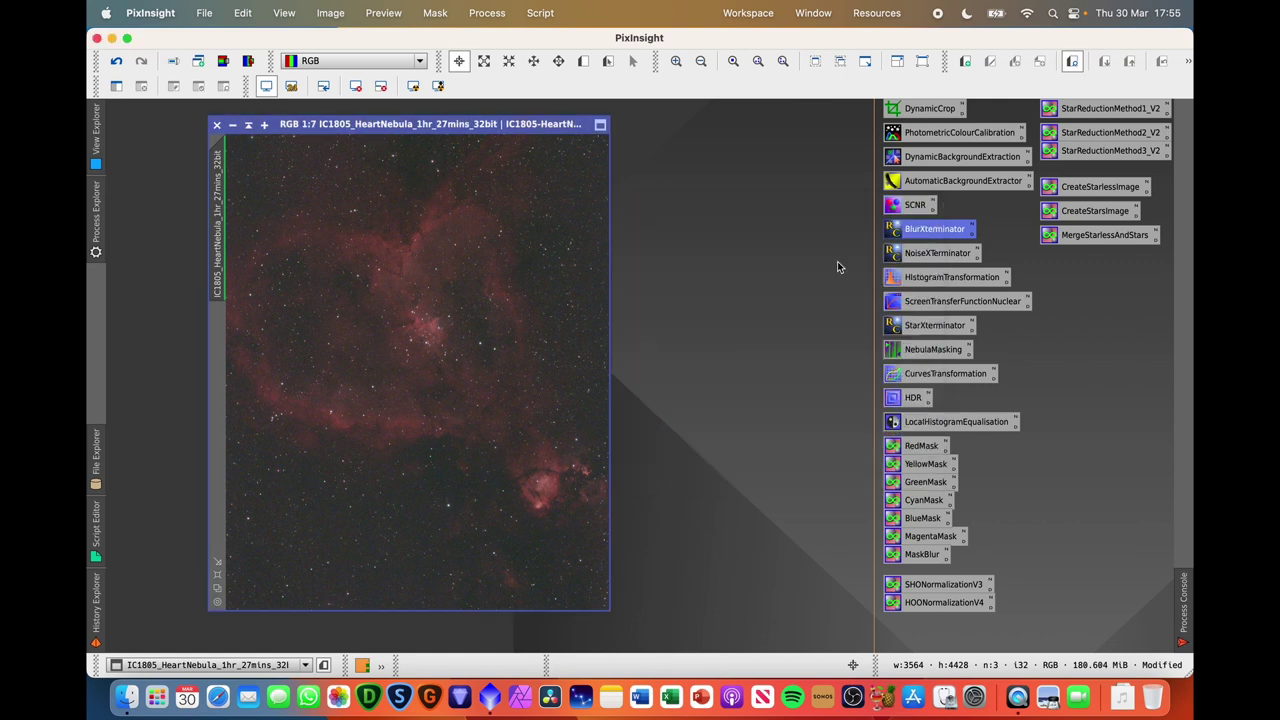
pyautogui.click(928, 256)
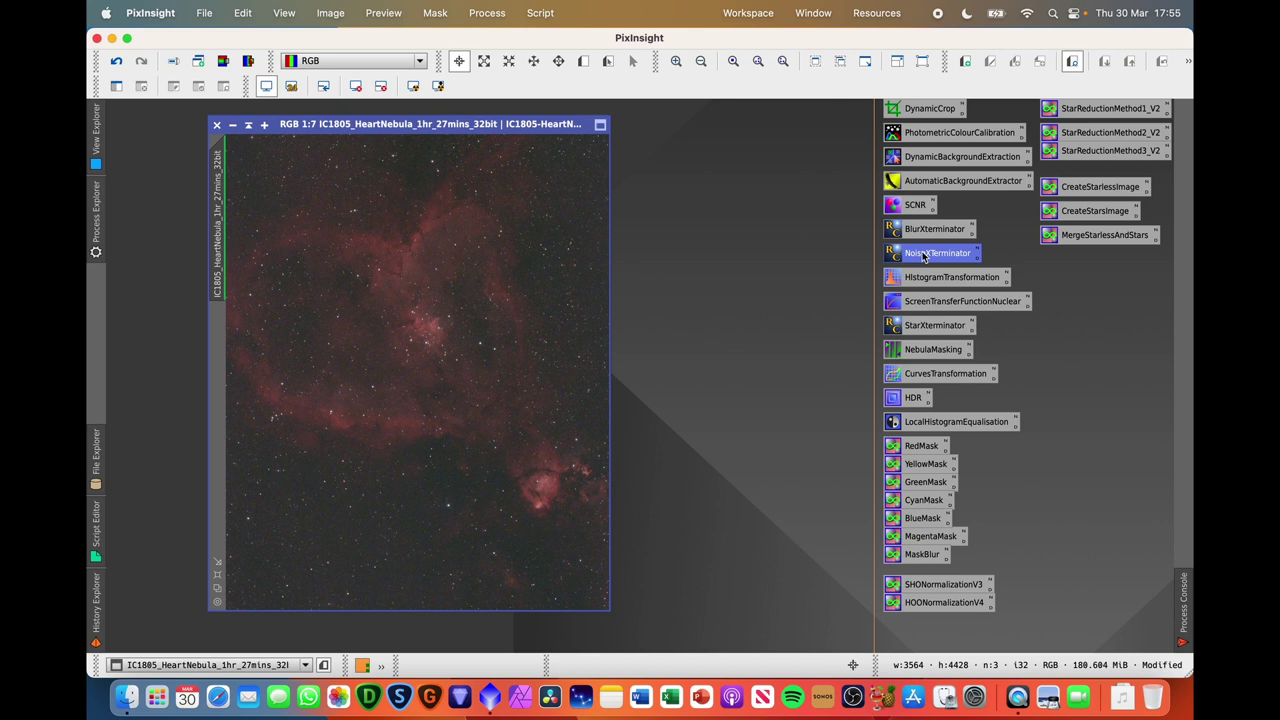
pyautogui.doubleClick(924, 255)
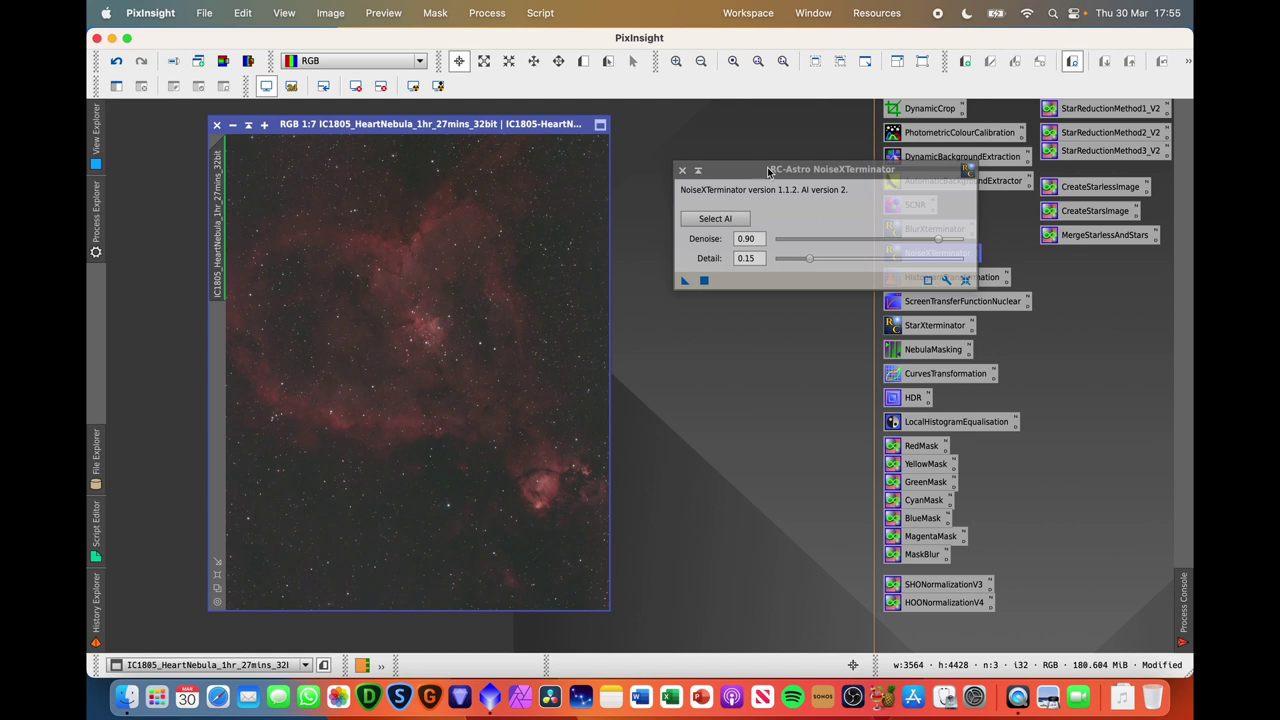
pyautogui.click(683, 170)
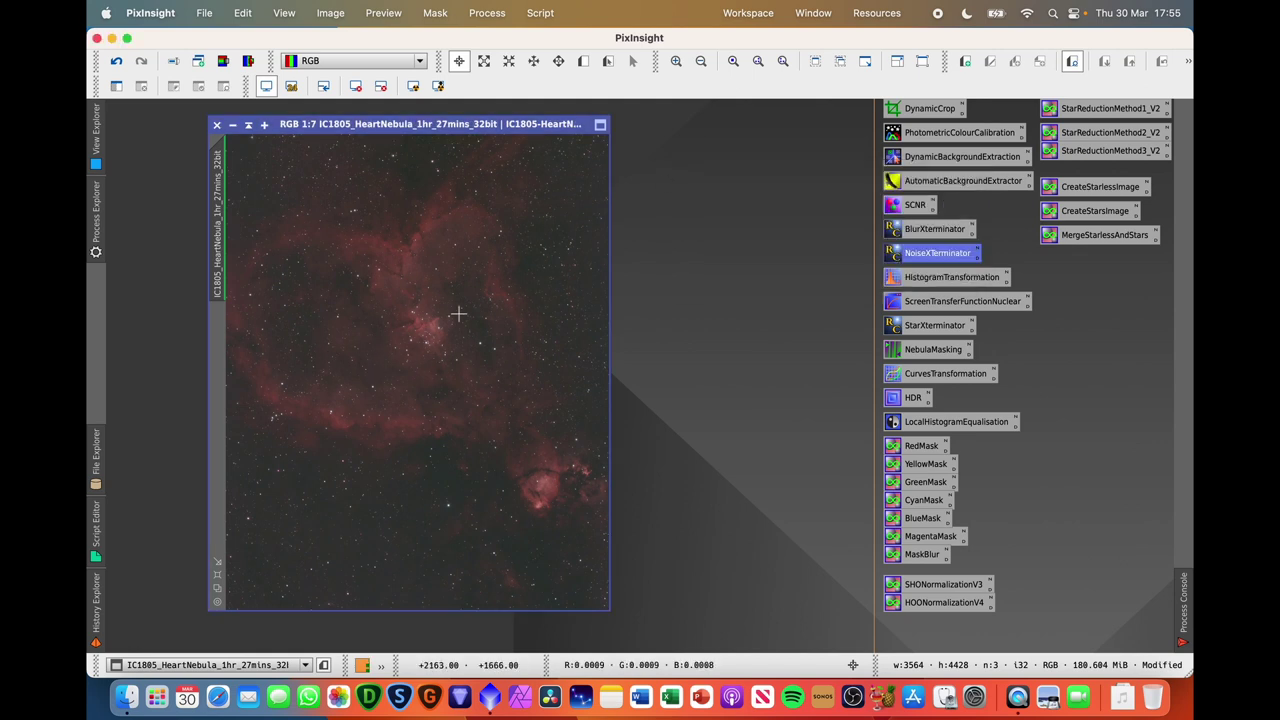
pyautogui.scroll(6, 458, 314)
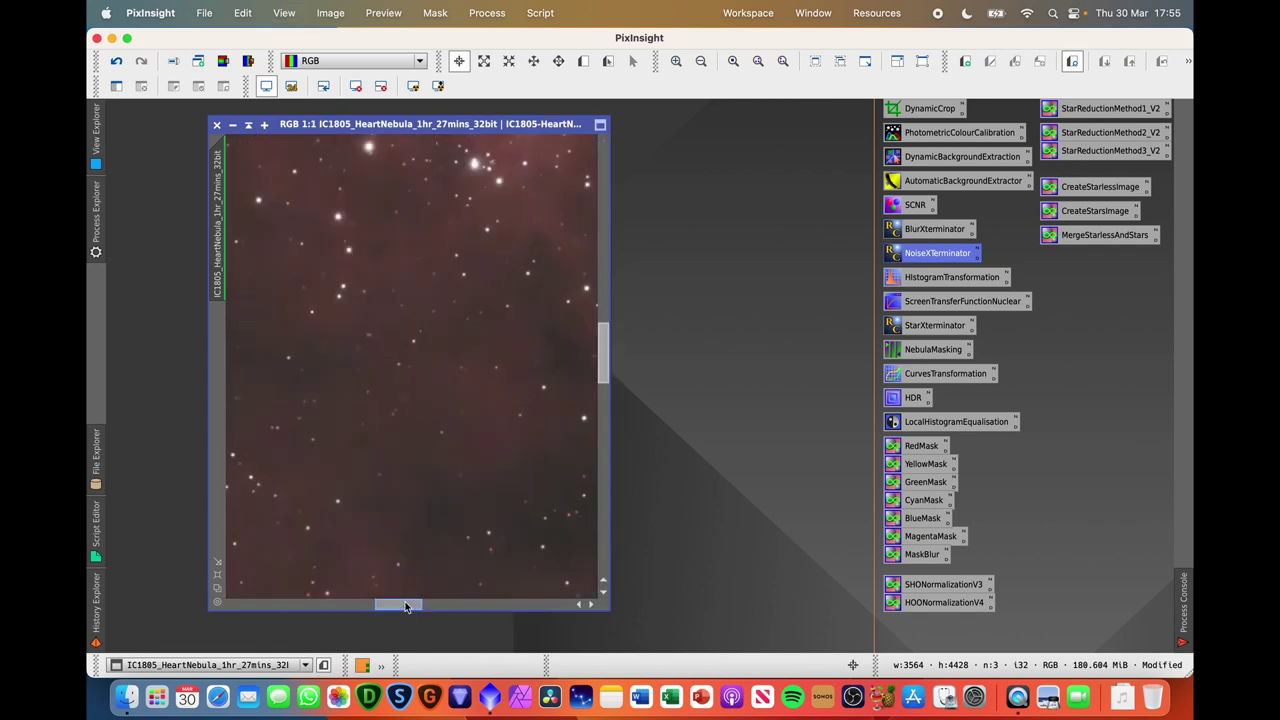
# Step: Undo the NoiseXTerminator noise reduction with Cmd+Z and zoom back out
pyautogui.moveTo(409, 603); pyautogui.dragTo(506, 603)
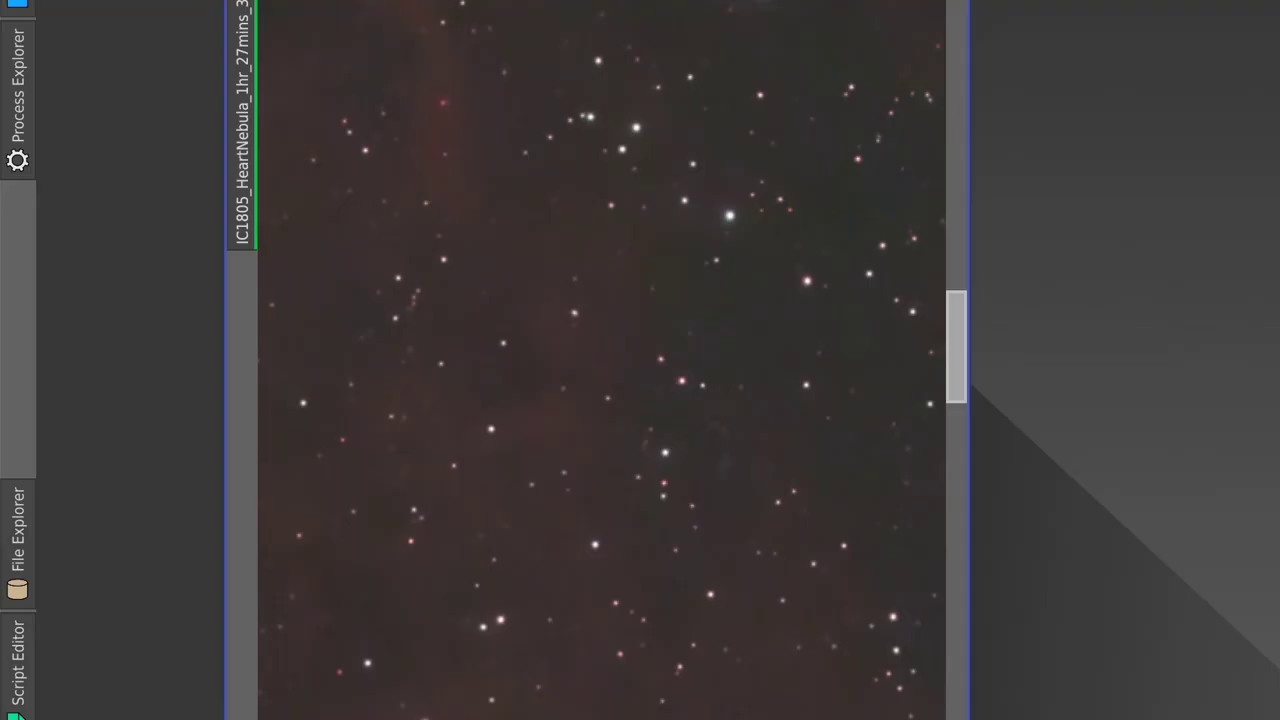
pyautogui.hotkey('ctrl', 'z')
pyautogui.scroll(2, 600, 360)
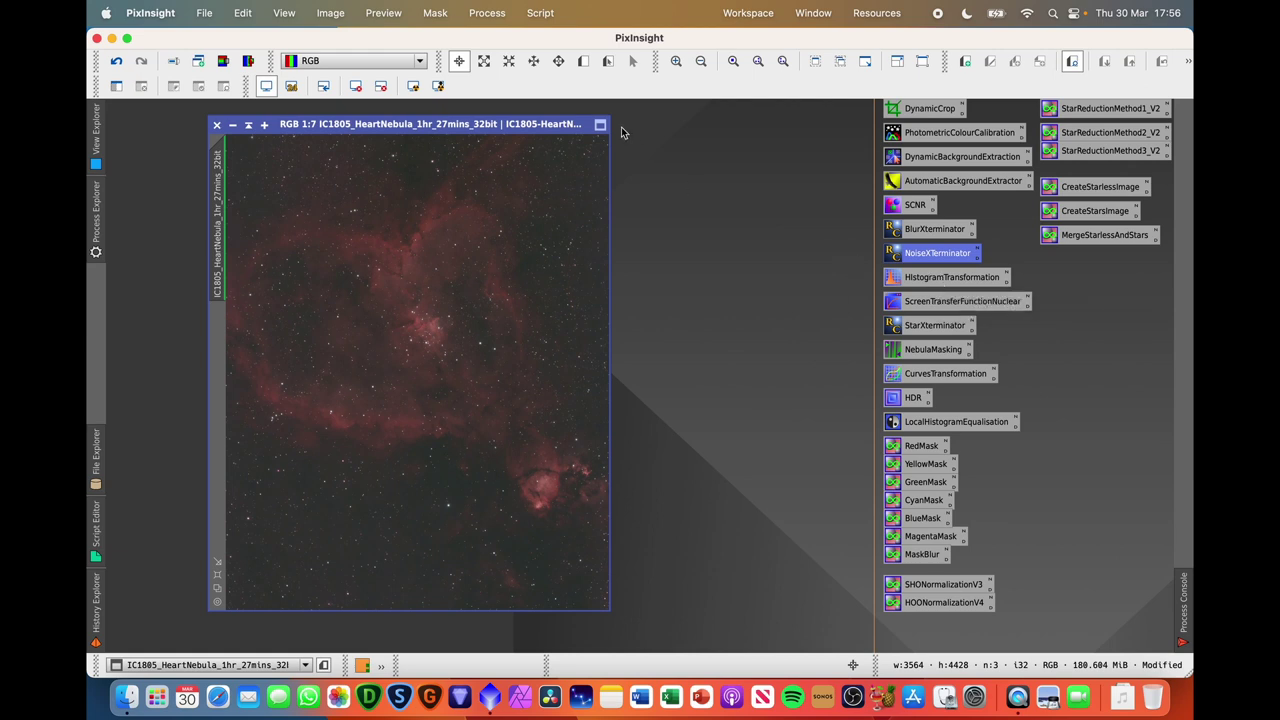
# Step: Browse the Script > EZ Processing Suite menu and close it without running anything
pyautogui.click(540, 13)
pyautogui.moveTo(573, 107)
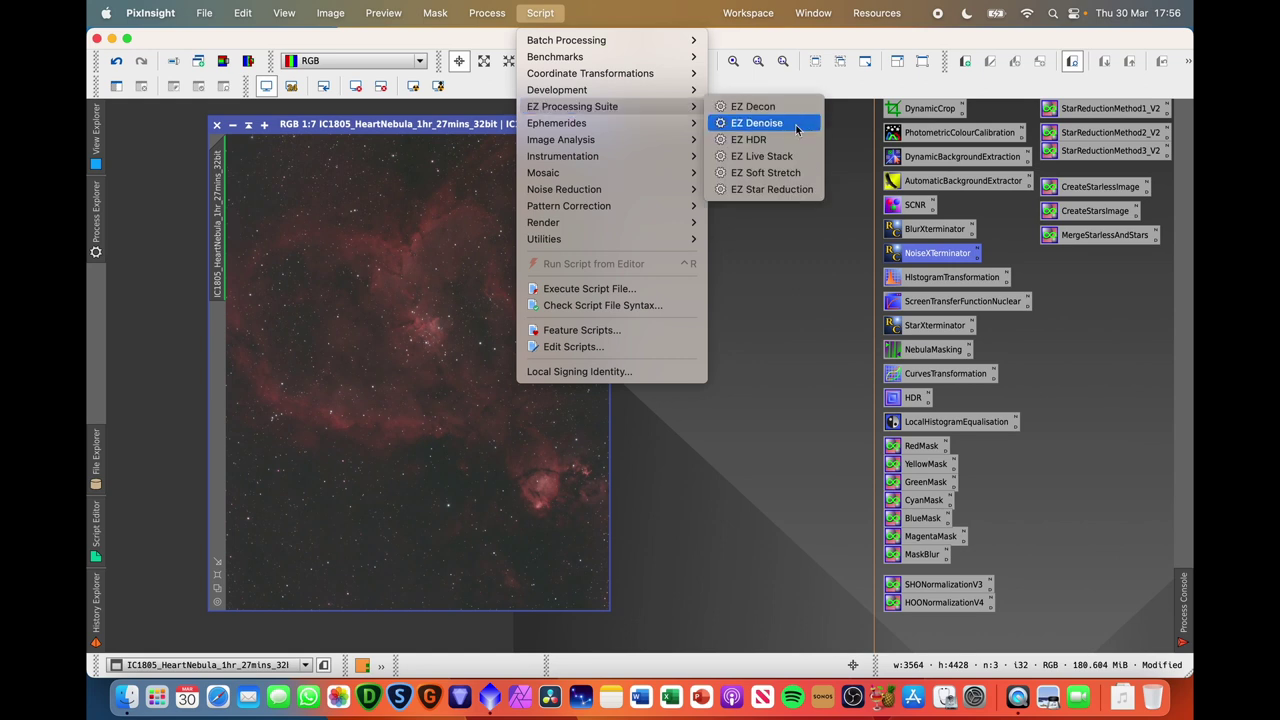
pyautogui.click(788, 290)
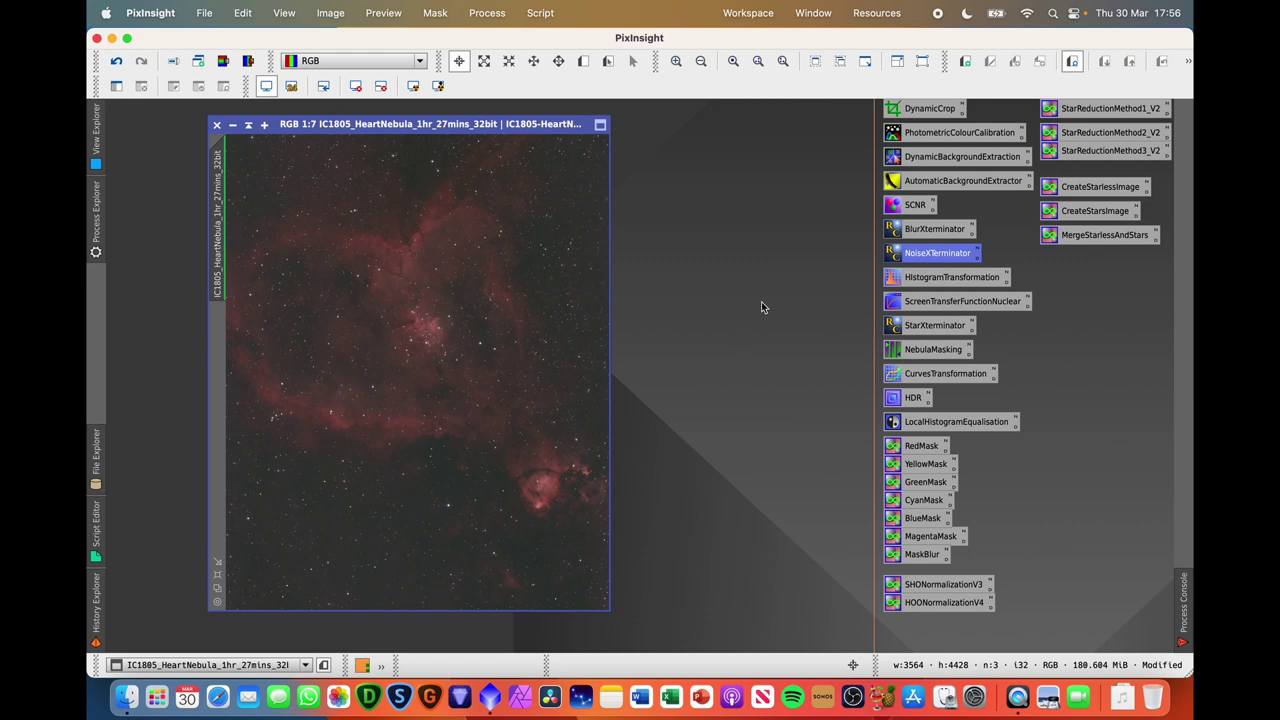
# Step: Open HistogramTransformation and ScreenTransferFunction and arrange them beside the Heart Nebula image
pyautogui.click(785, 279)
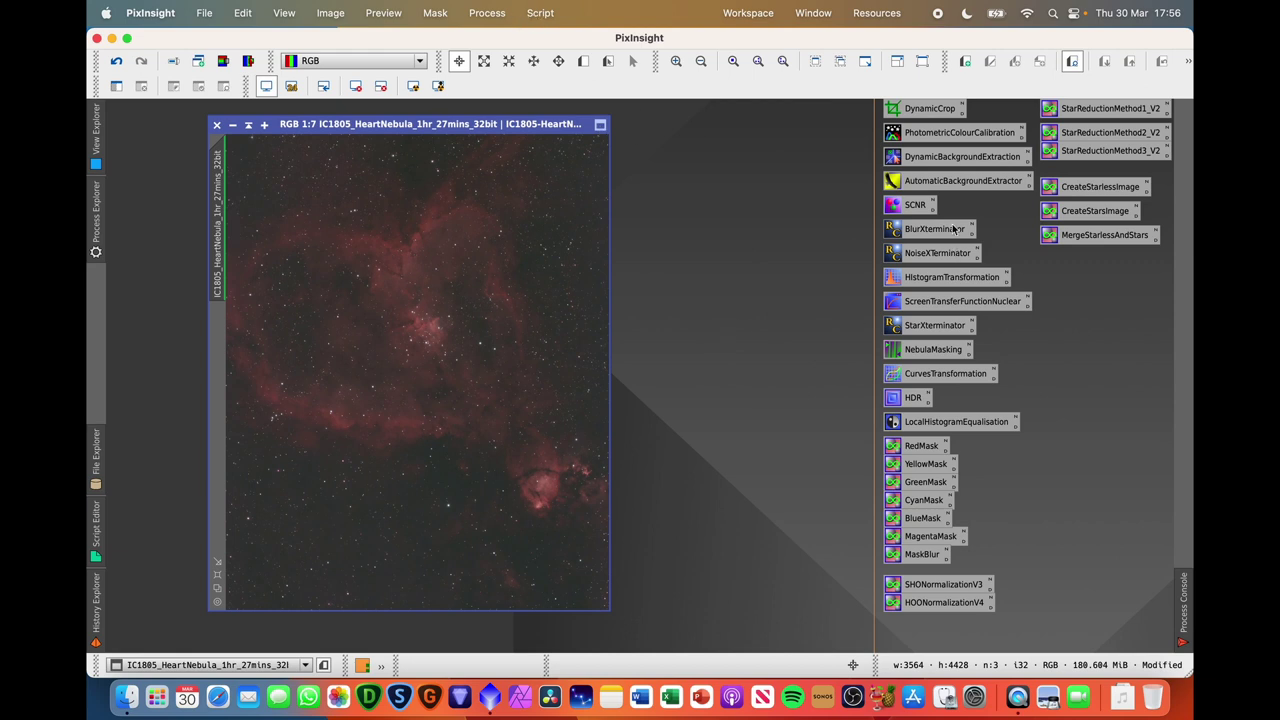
pyautogui.click(964, 280)
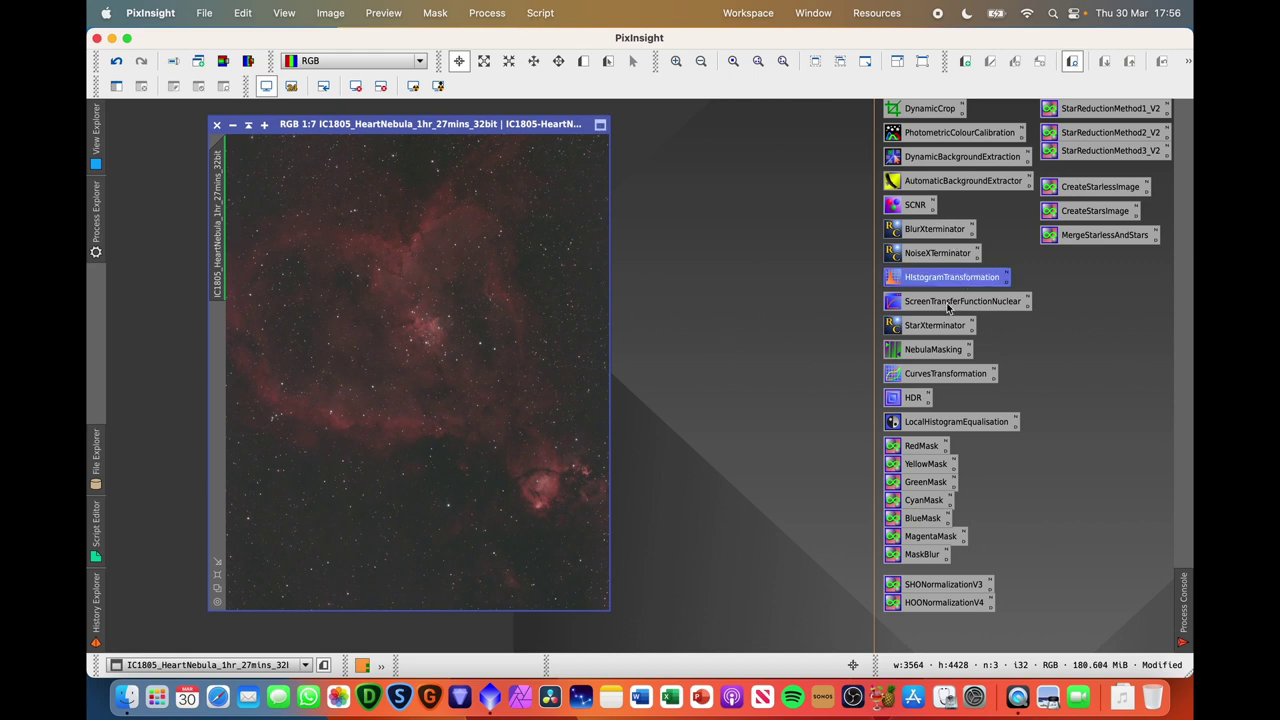
pyautogui.click(948, 305)
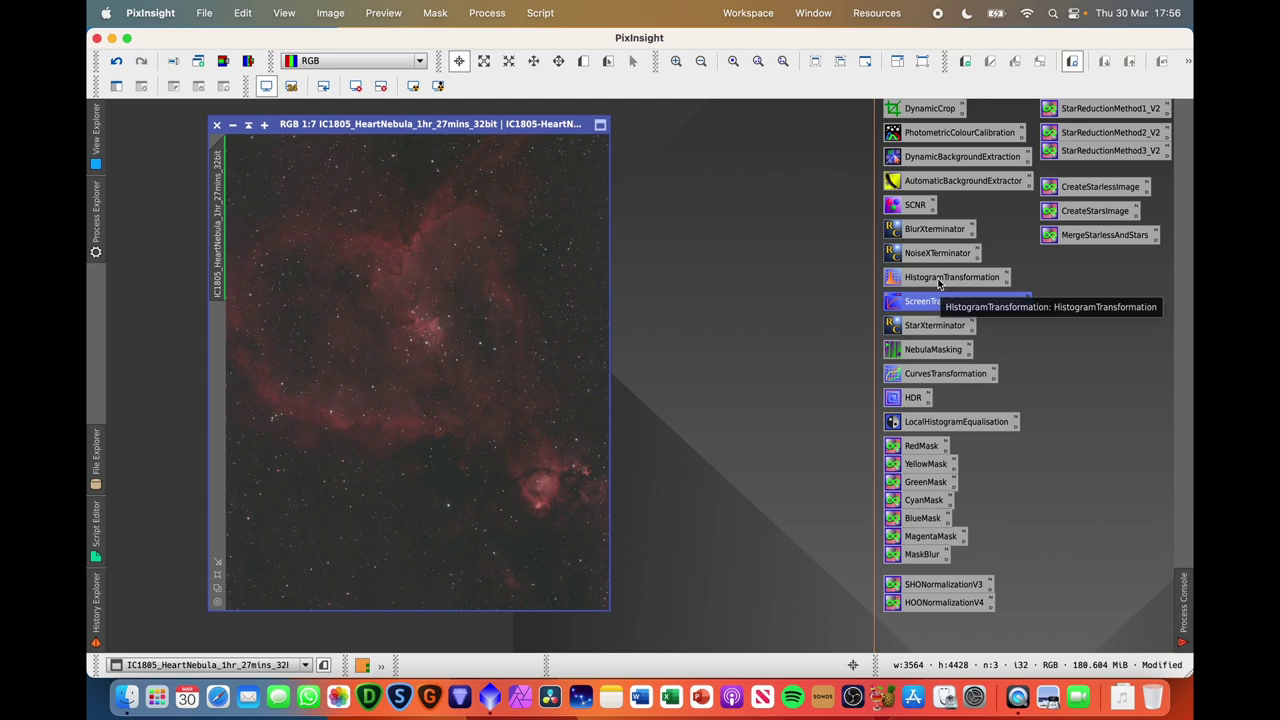
pyautogui.click(832, 304)
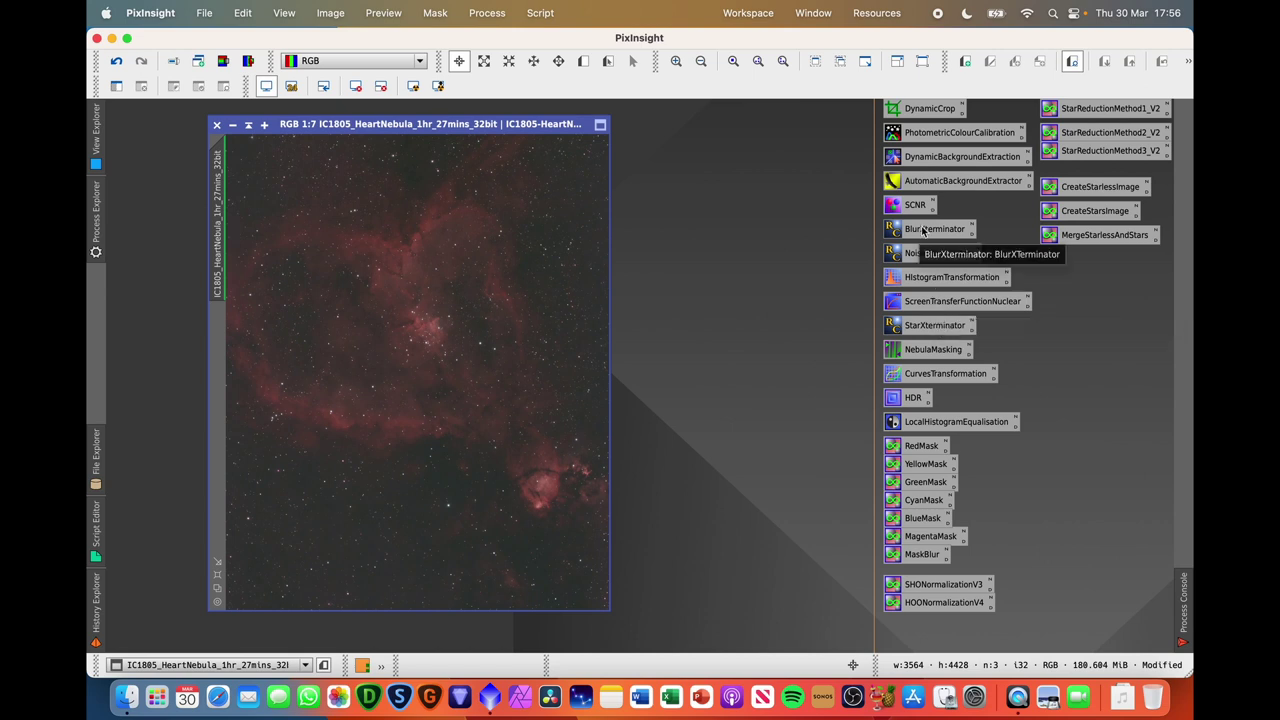
pyautogui.doubleClick(919, 283)
pyautogui.doubleClick(945, 301)
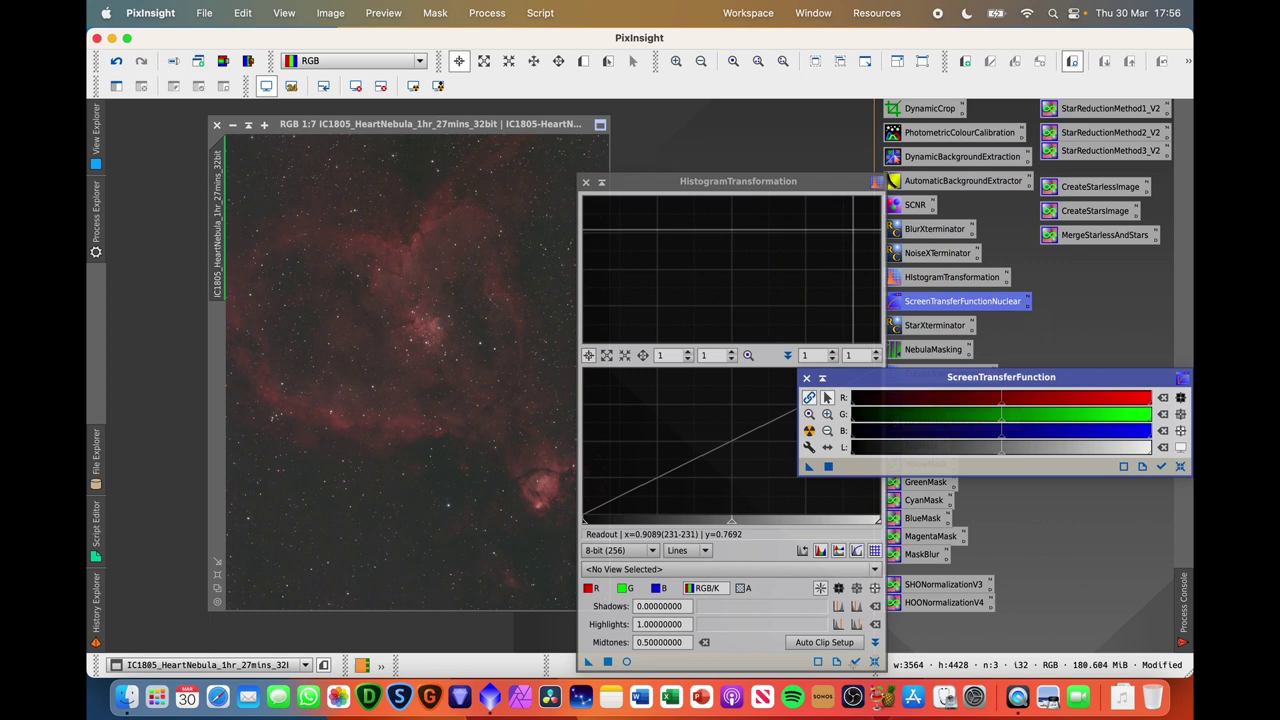
pyautogui.moveTo(740, 181); pyautogui.dragTo(790, 114)
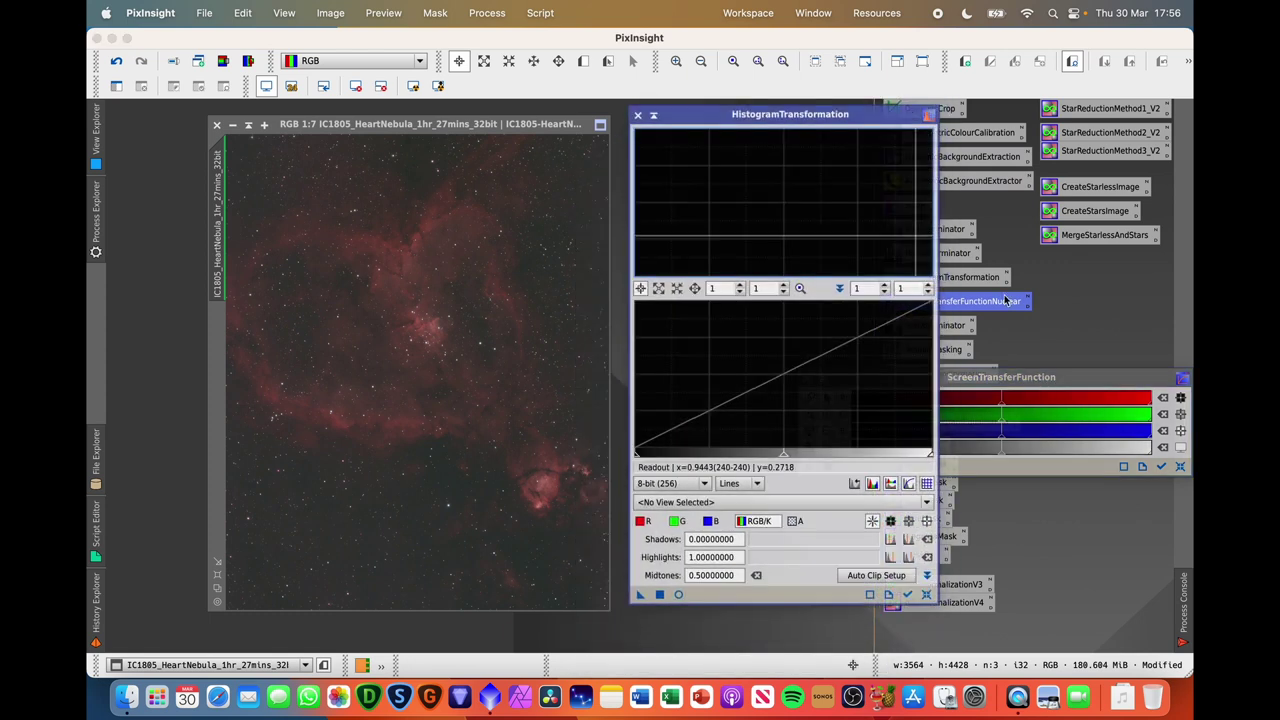
pyautogui.moveTo(1008, 380); pyautogui.dragTo(386, 522)
# Step: Auto-stretch the display, load the STF stretch (midtones 0.03544304) into HistogramTransformation, then reset and close it
pyautogui.click(185, 572)
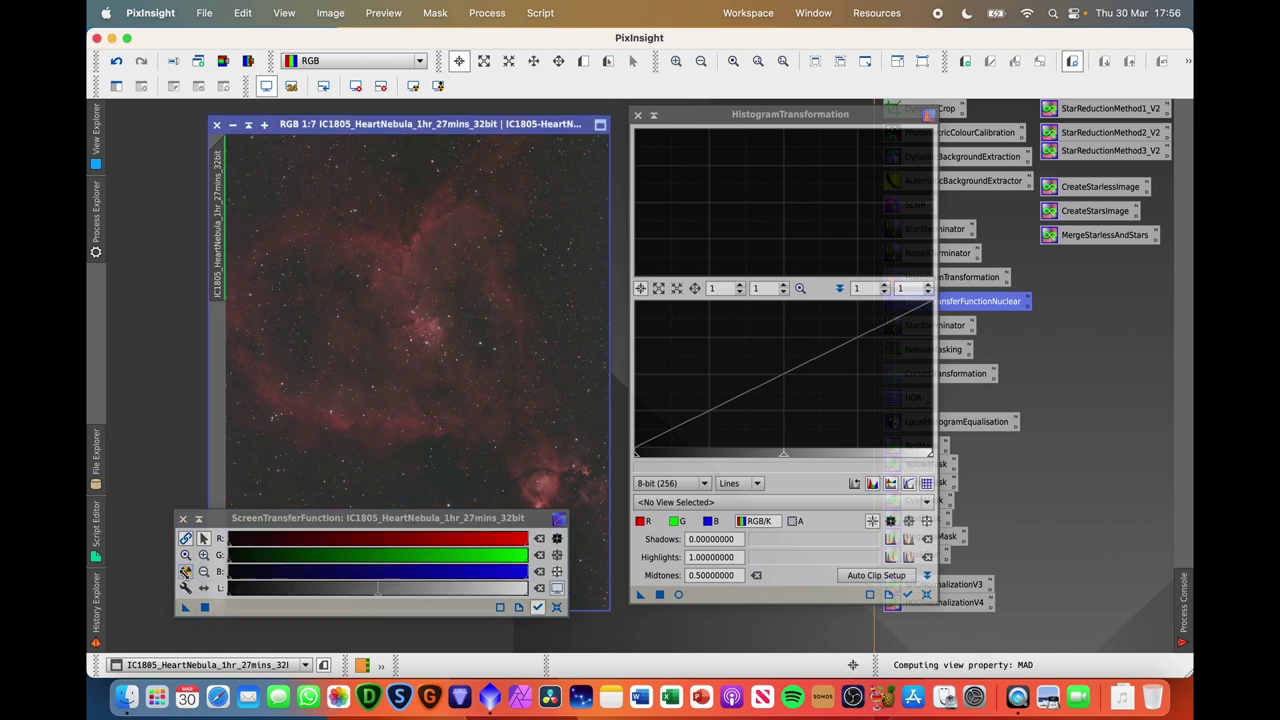
pyautogui.click(736, 504)
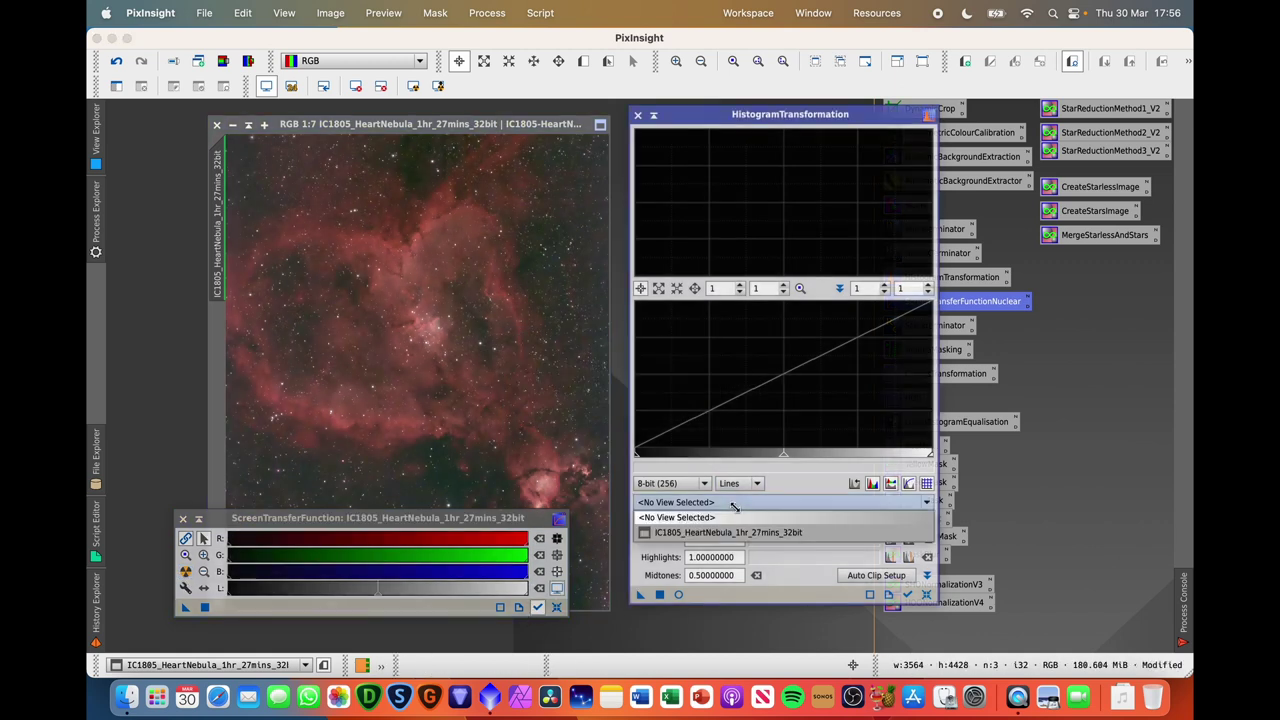
pyautogui.click(694, 533)
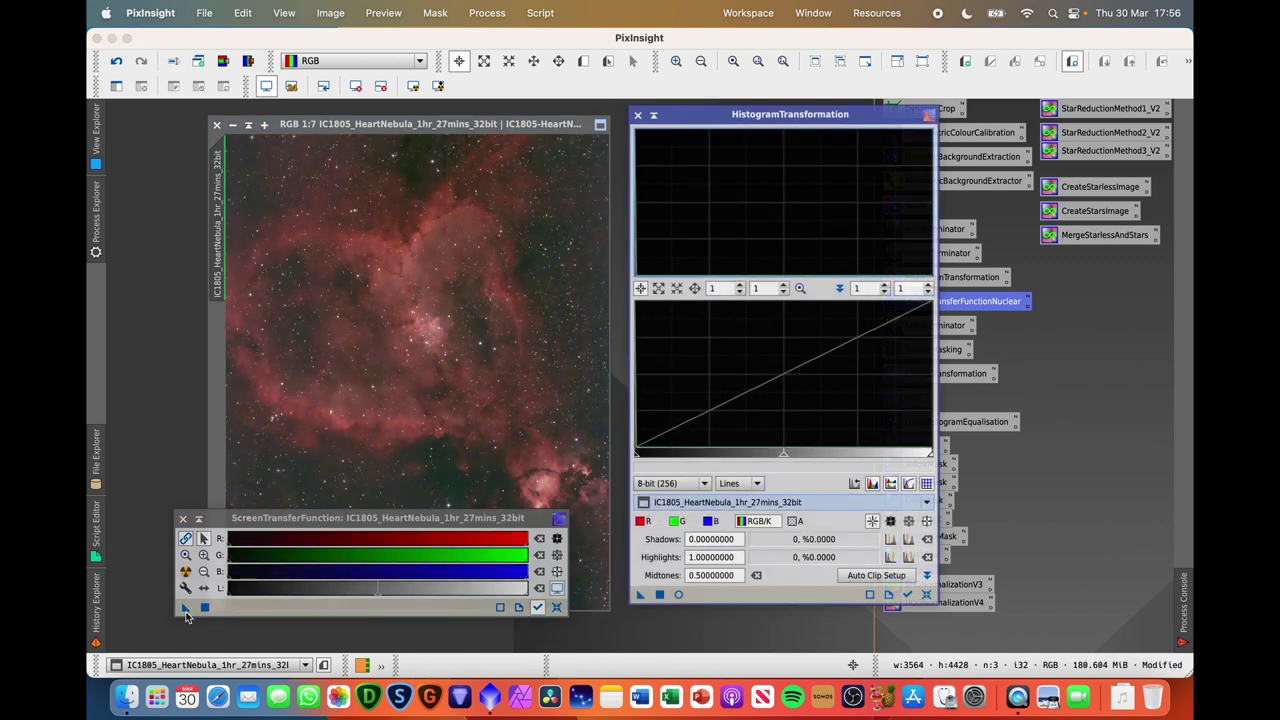
pyautogui.moveTo(185, 608); pyautogui.dragTo(739, 596)
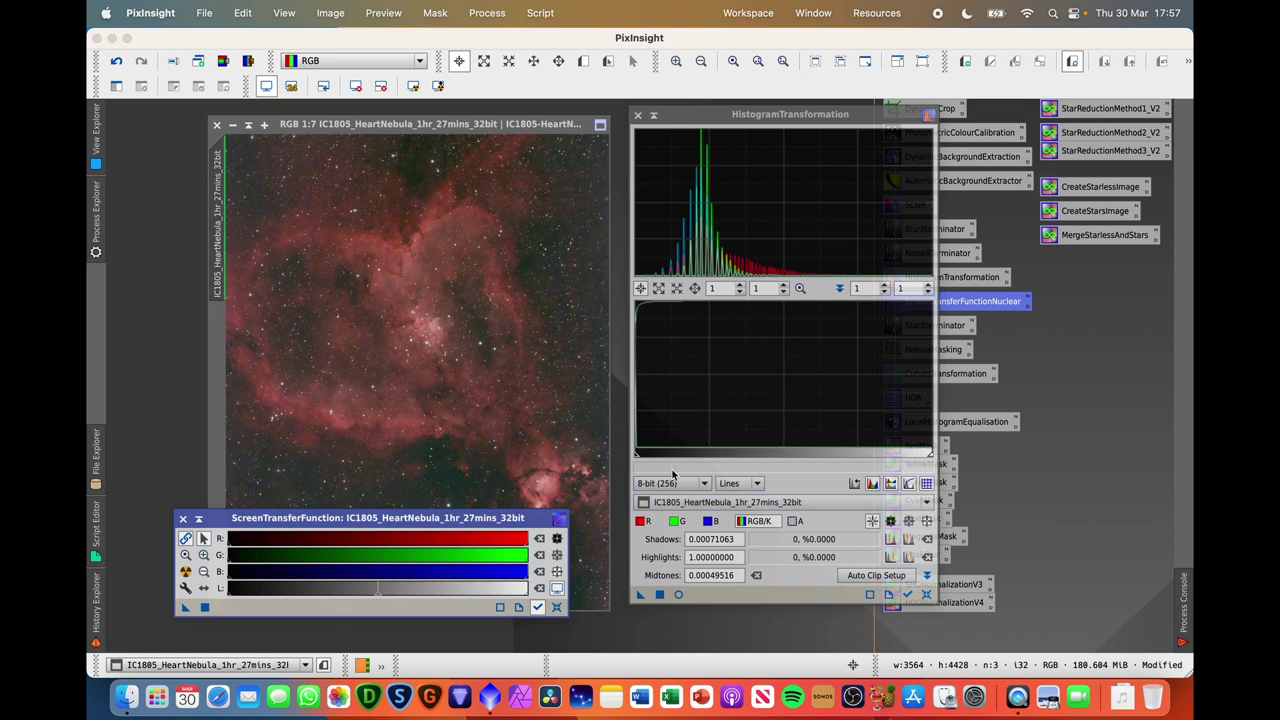
pyautogui.click(926, 594)
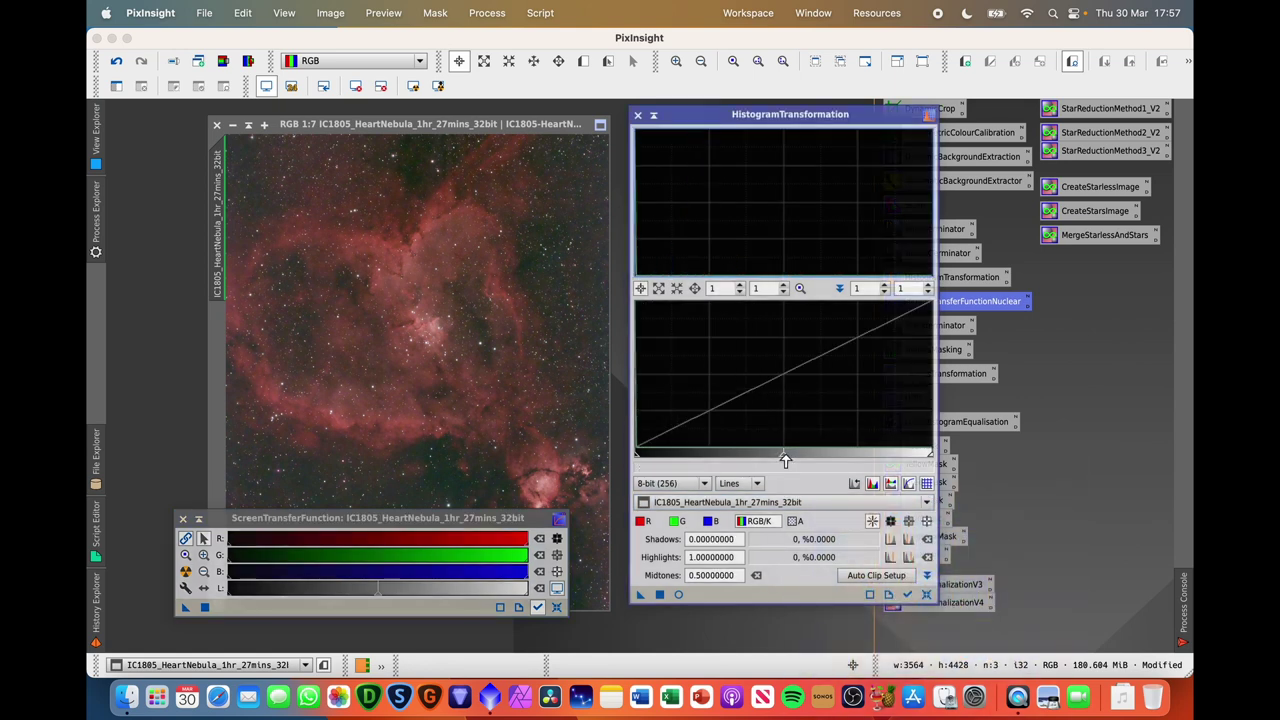
pyautogui.moveTo(785, 460); pyautogui.dragTo(644, 463)
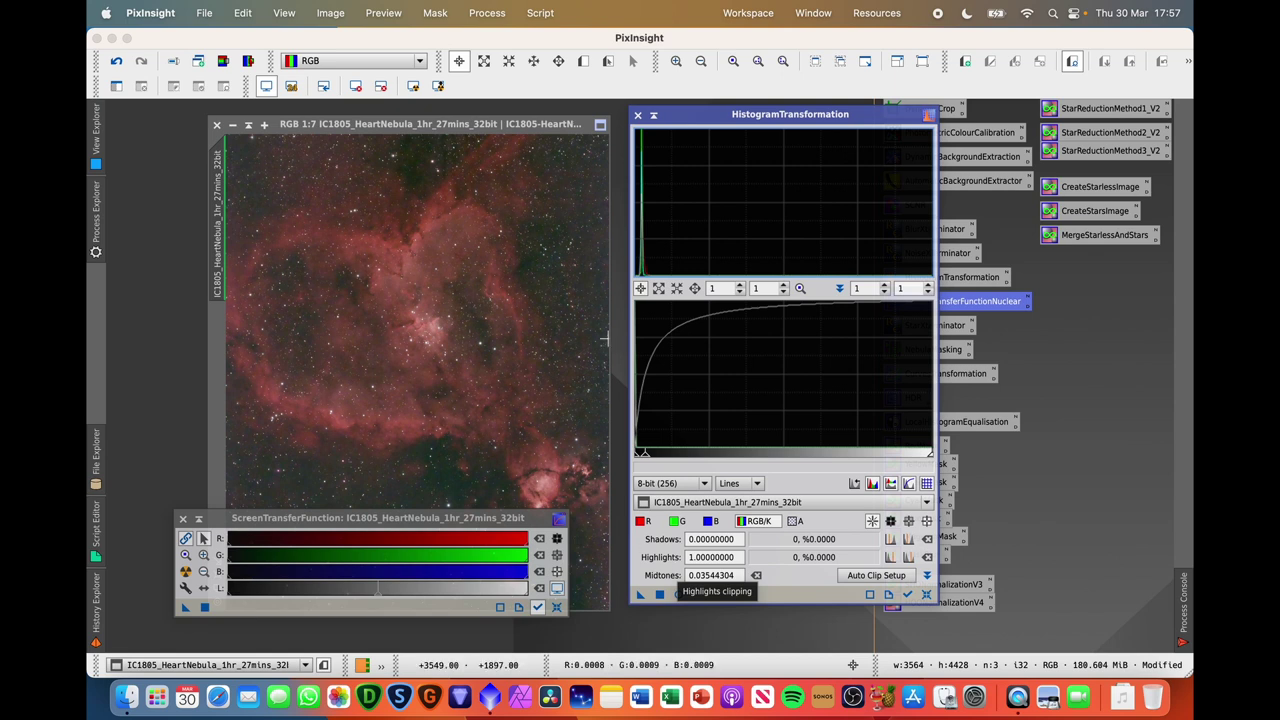
pyautogui.click(926, 594)
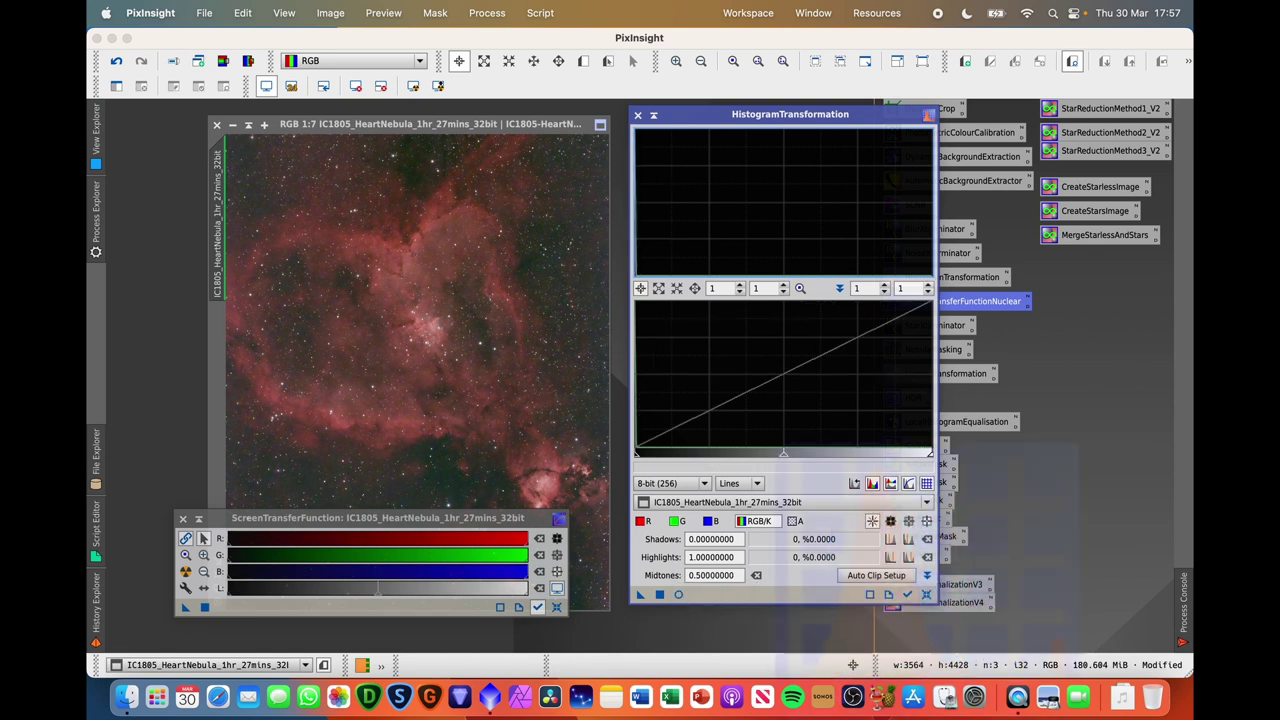
pyautogui.click(637, 115)
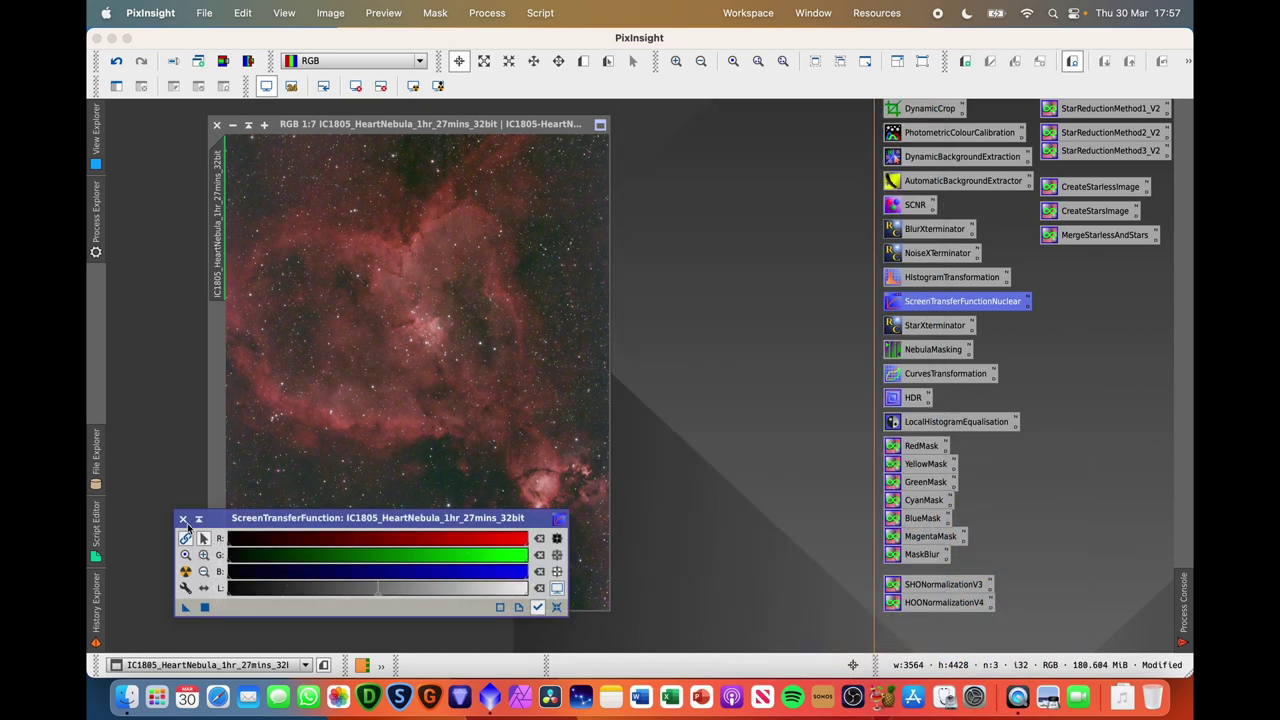
# Step: Close ScreenTransferFunction and briefly launch, then close, the EZ Soft Stretch script
pyautogui.click(182, 518)
pyautogui.click(540, 13)
pyautogui.moveTo(600, 106)
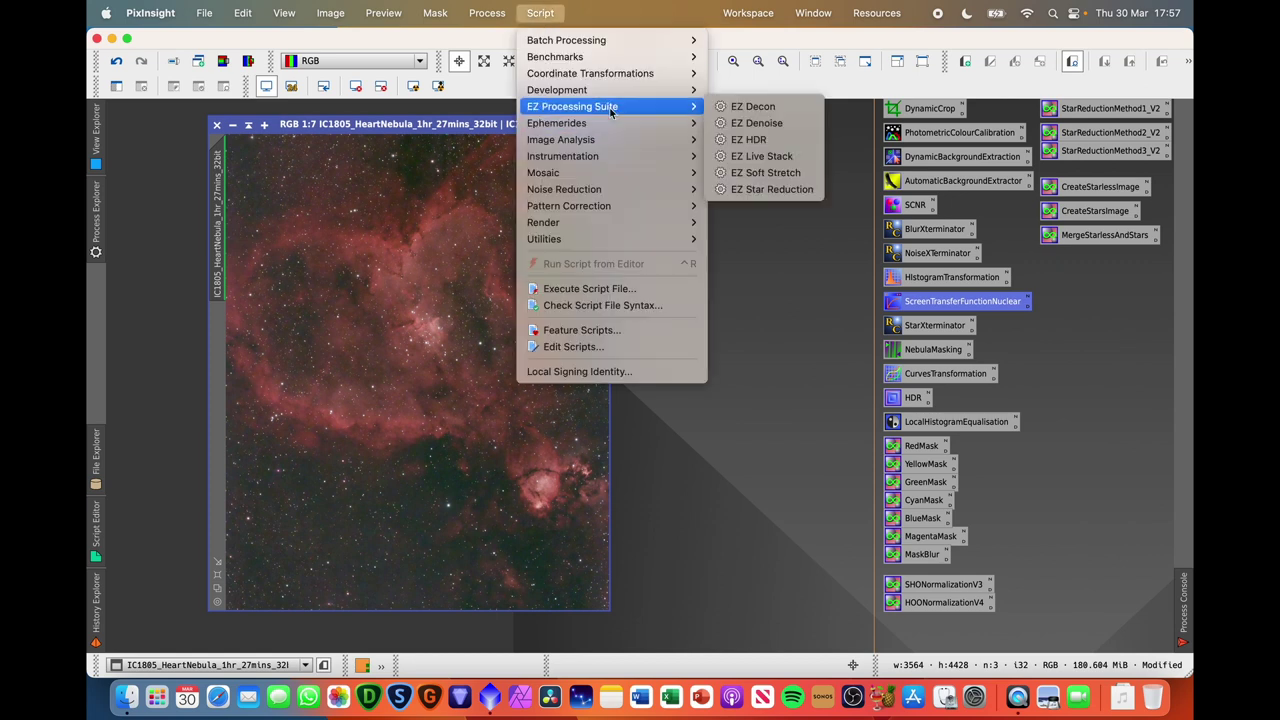
pyautogui.click(770, 173)
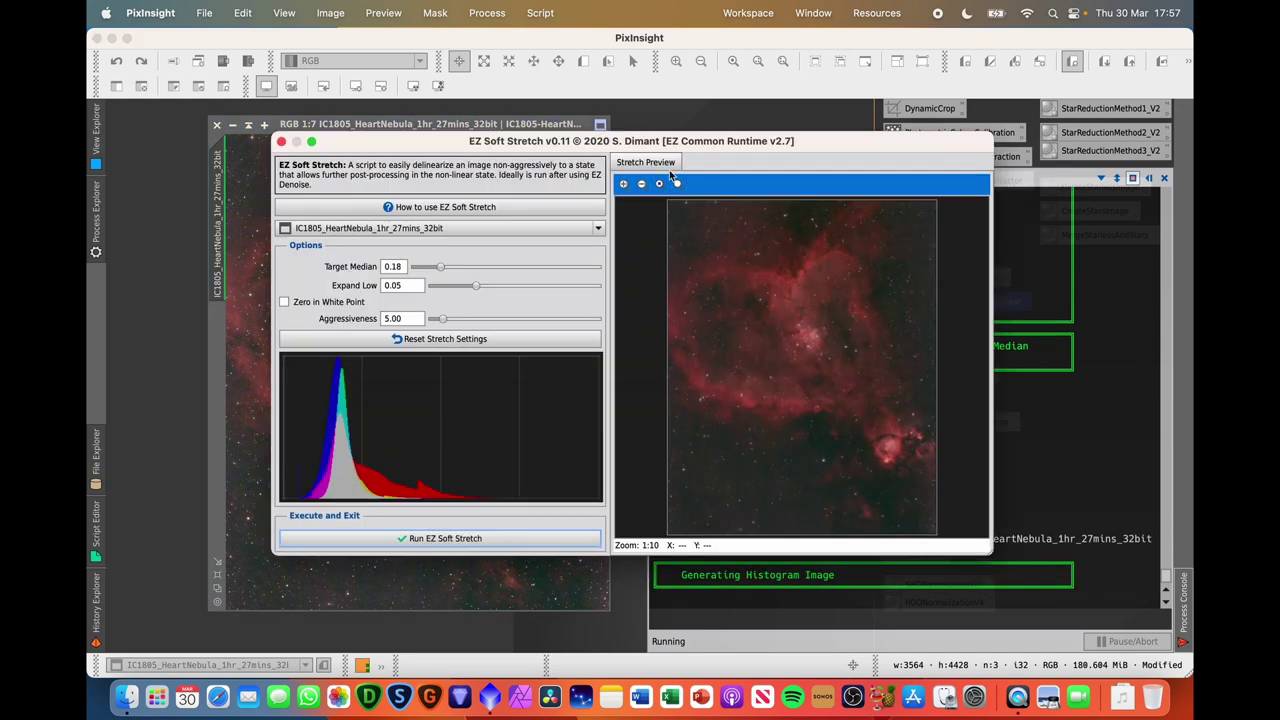
pyautogui.click(281, 142)
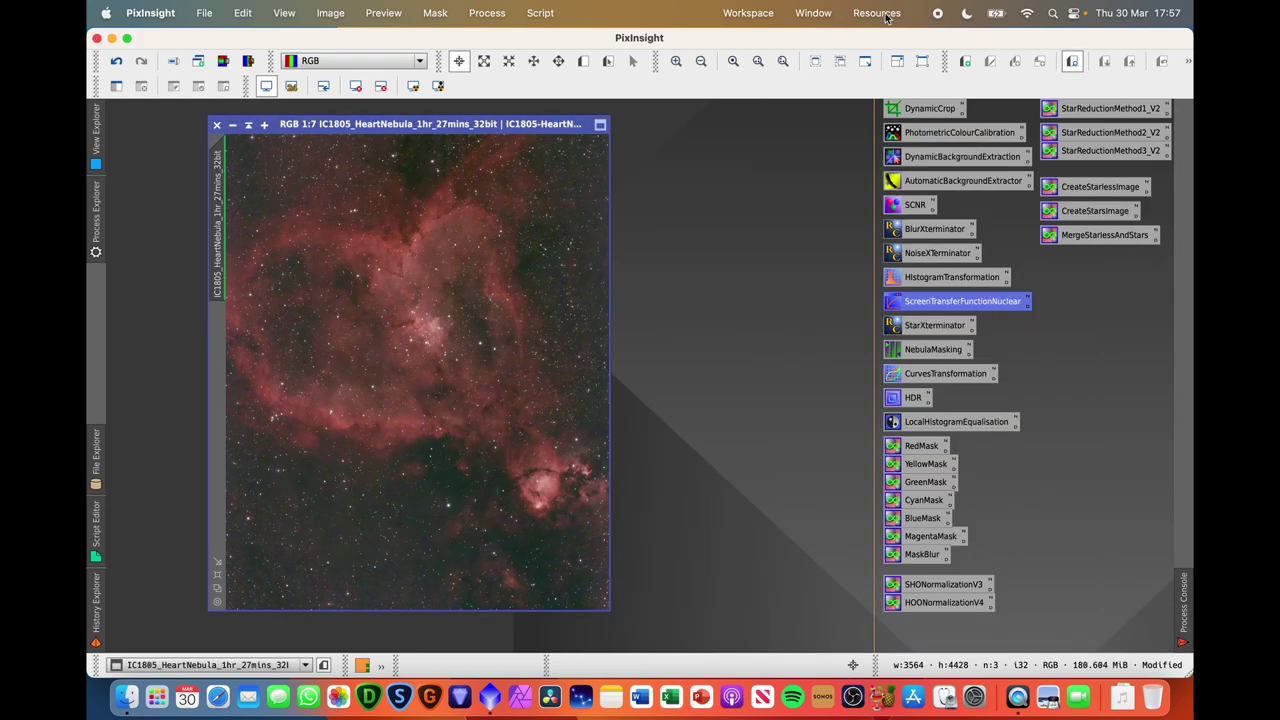
# Step: Open Manage Update Repositories, start adding a repository, then cancel both dialogs without changes
pyautogui.click(876, 13)
pyautogui.moveTo(903, 121)
pyautogui.press('Escape')
pyautogui.press('Escape')
pyautogui.click(868, 10)
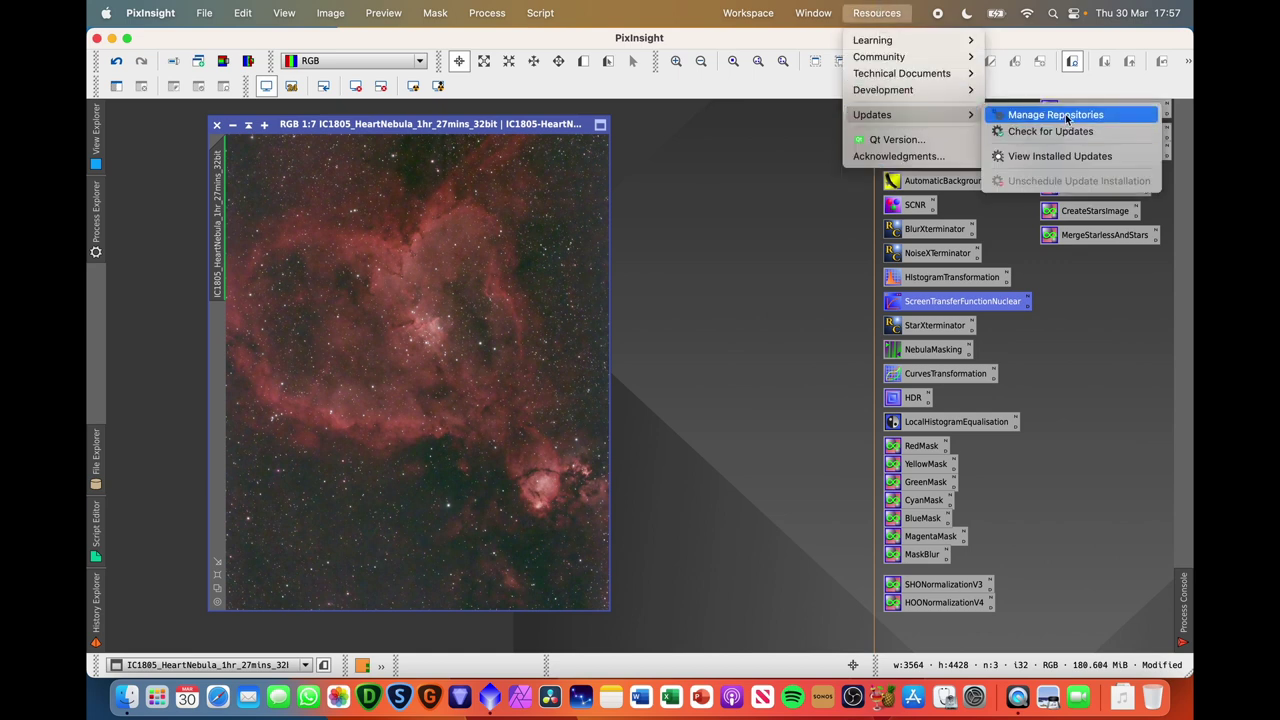
pyautogui.click(1066, 116)
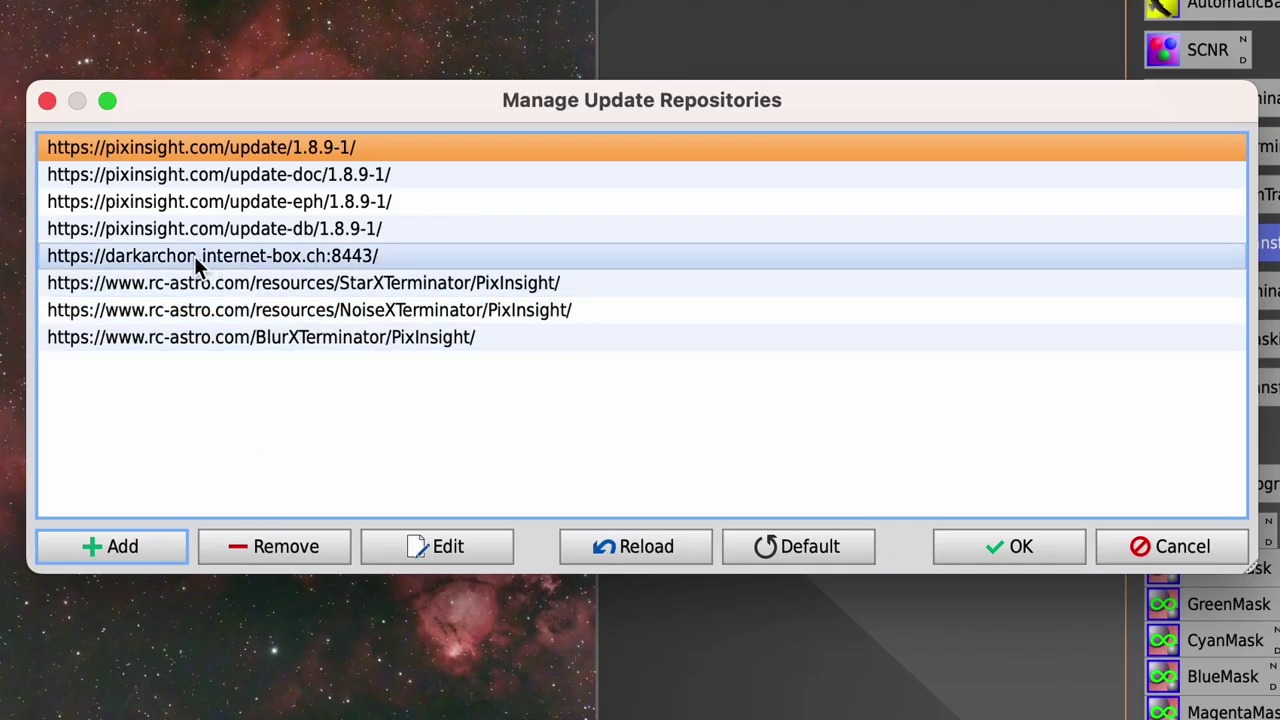
pyautogui.click(196, 260)
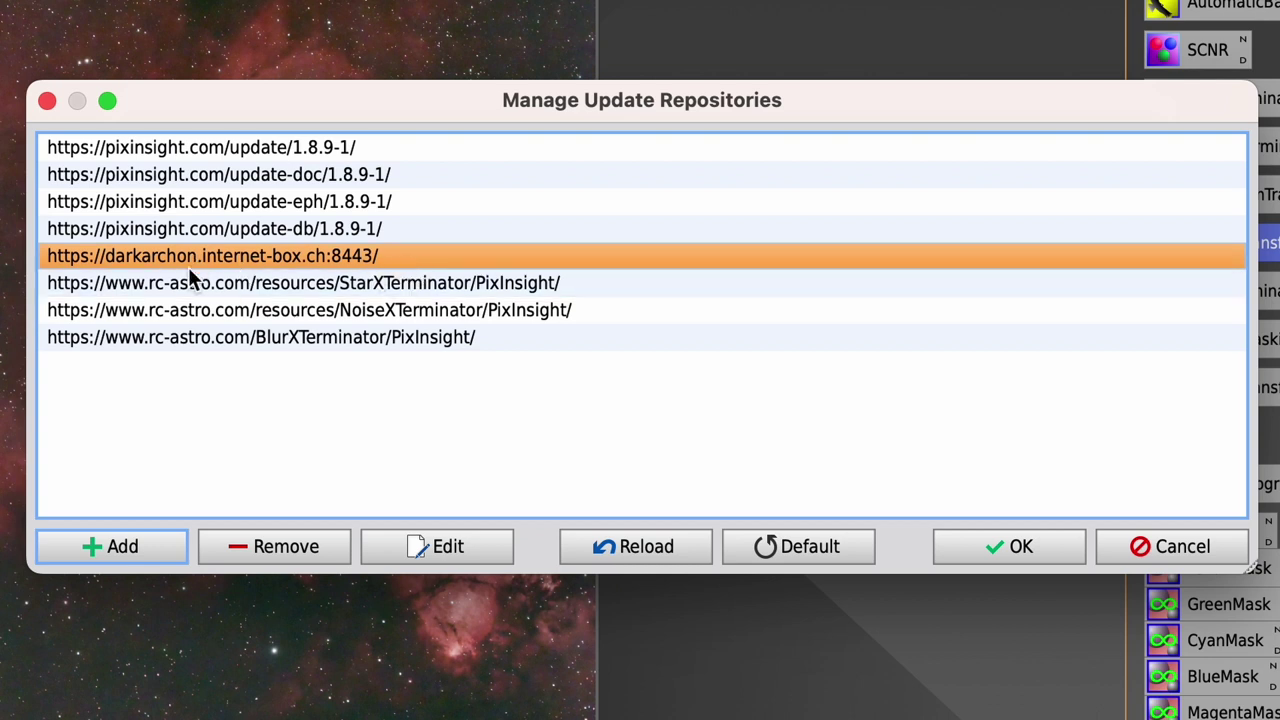
pyautogui.click(103, 546)
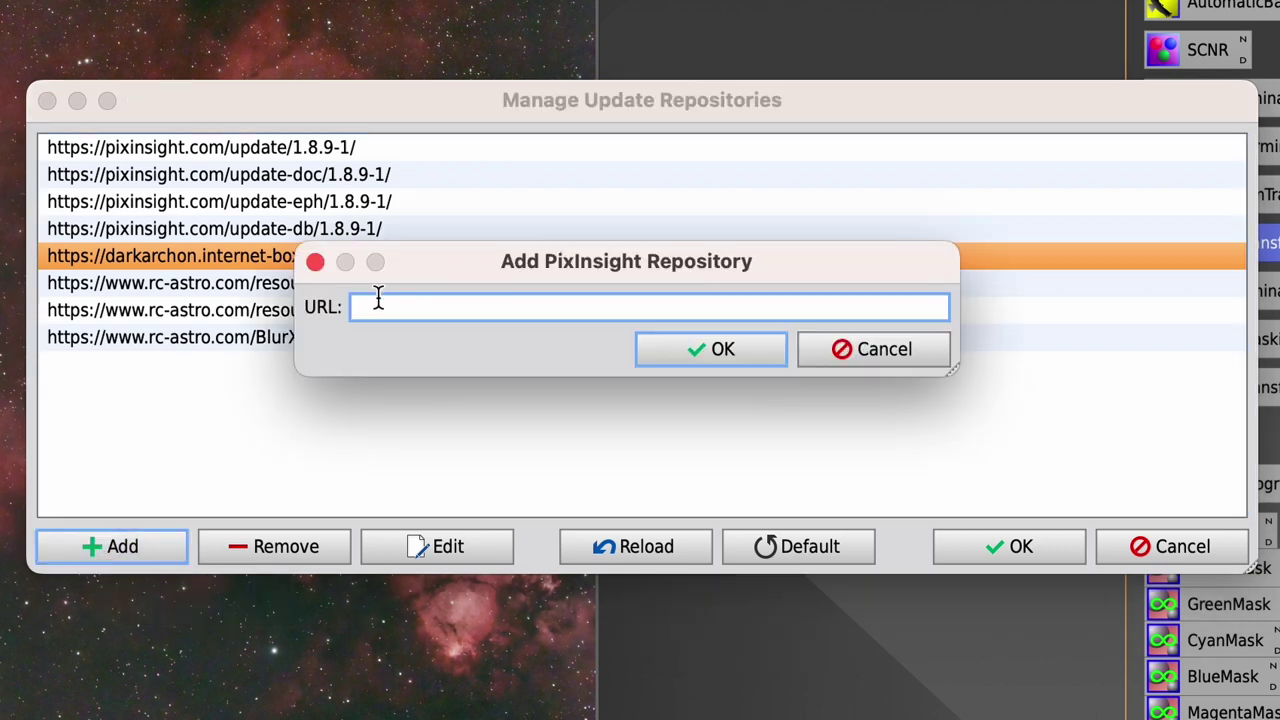
pyautogui.moveTo(510, 273); pyautogui.dragTo(418, 432)
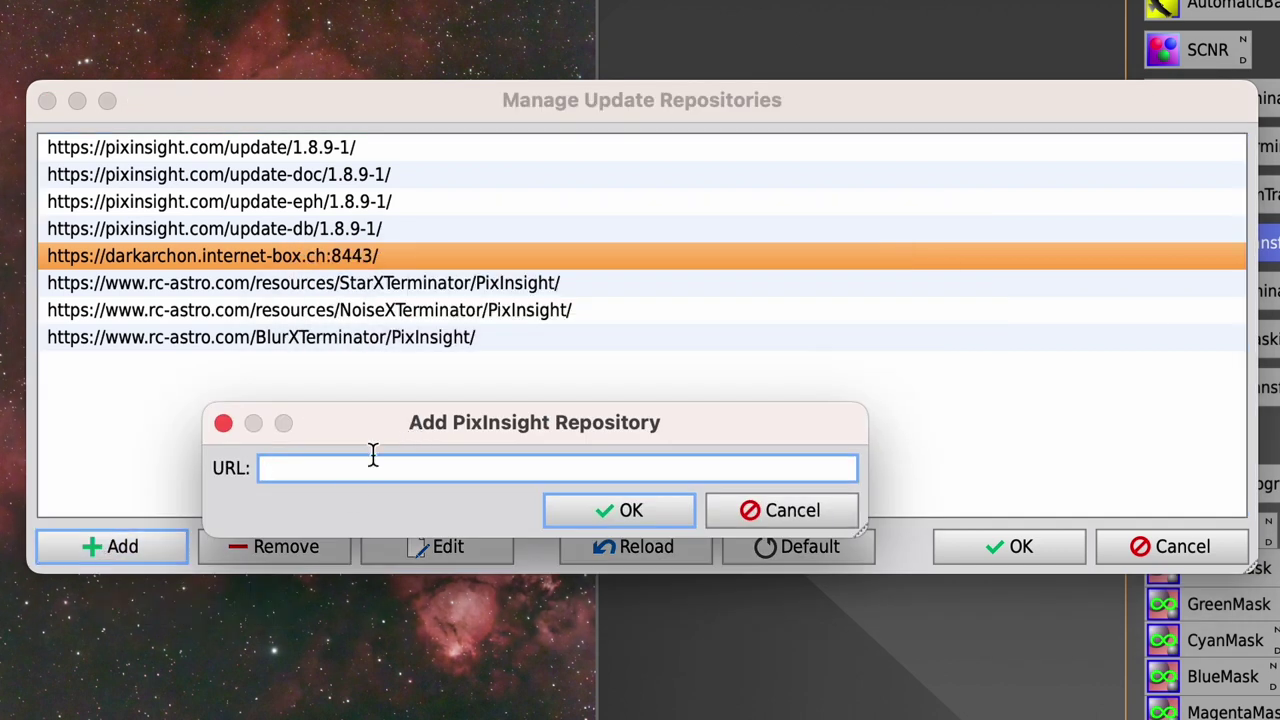
pyautogui.click(771, 508)
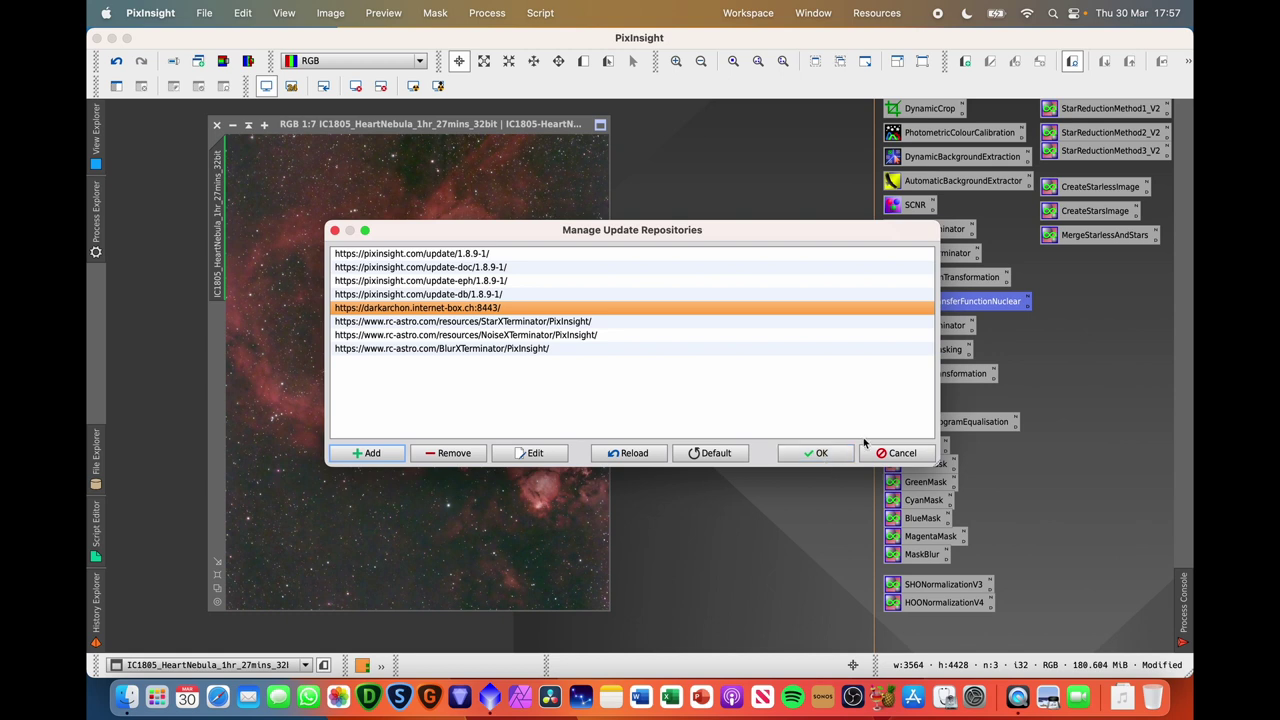
pyautogui.click(900, 453)
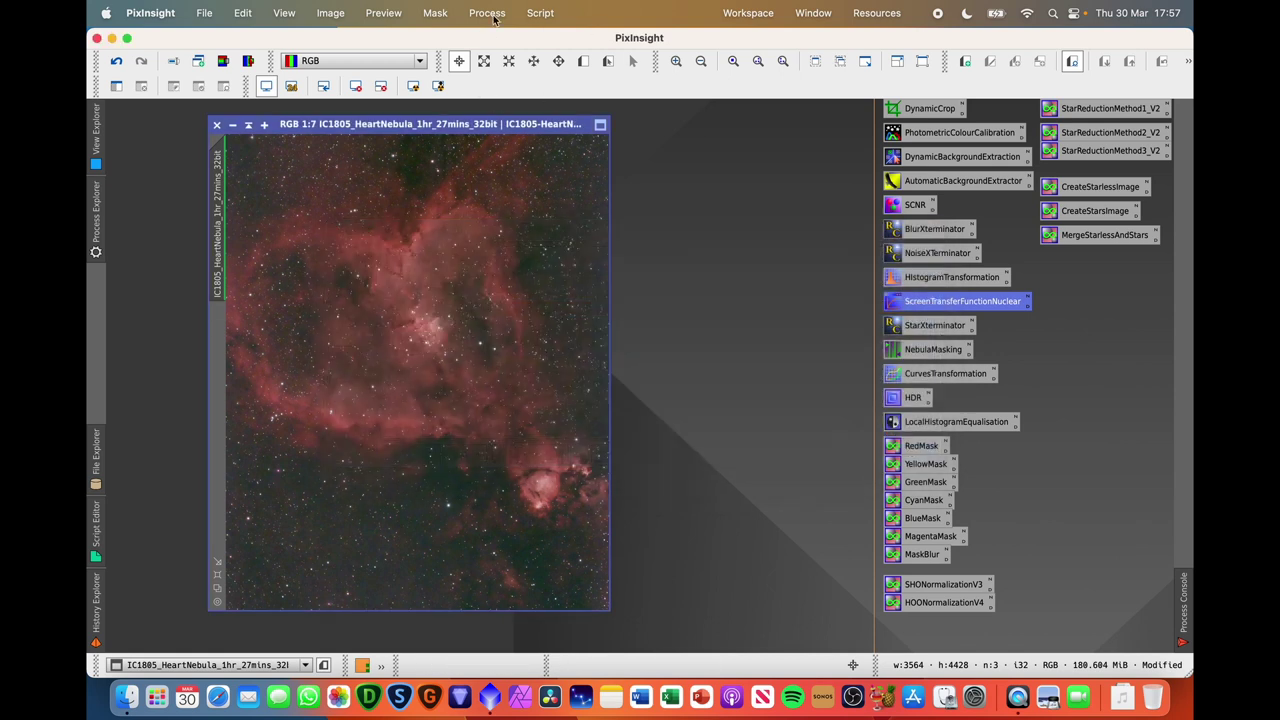
# Step: Run EZ Soft Stretch with Target Median 0.18, Expand Low 0.05 and Aggressiveness 5.00
pyautogui.click(540, 12)
pyautogui.moveTo(612, 106)
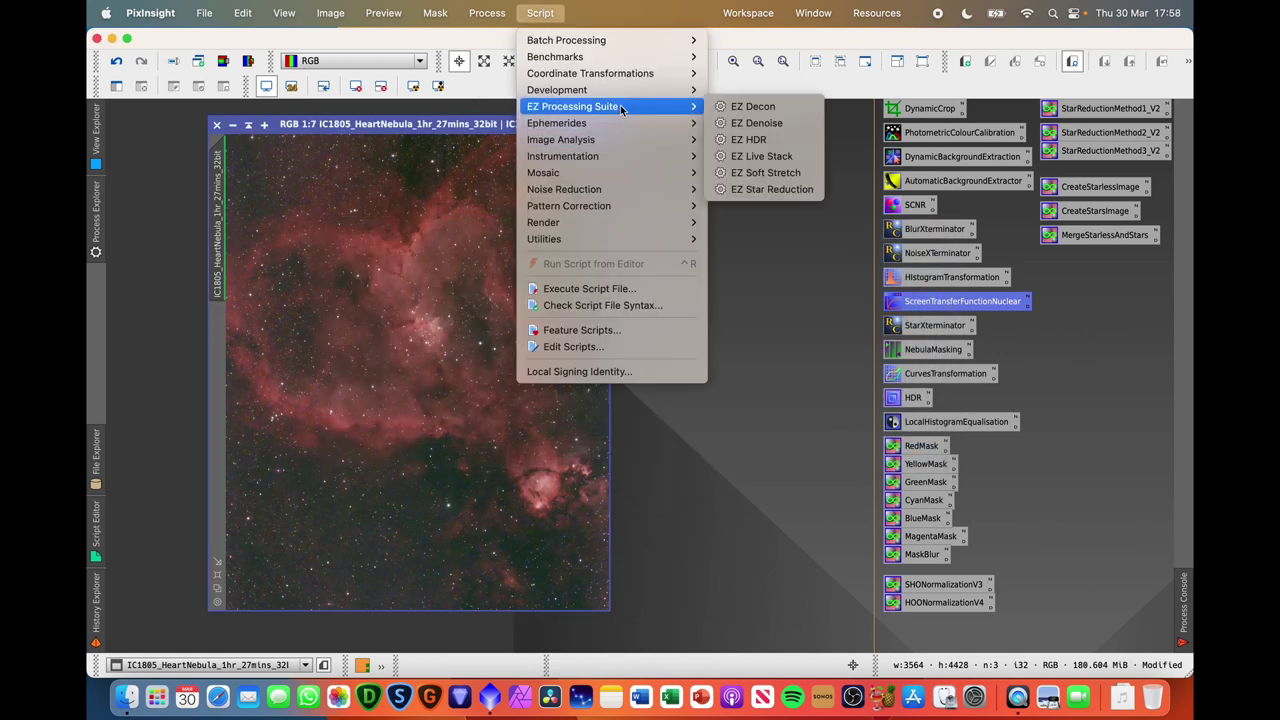
pyautogui.click(776, 174)
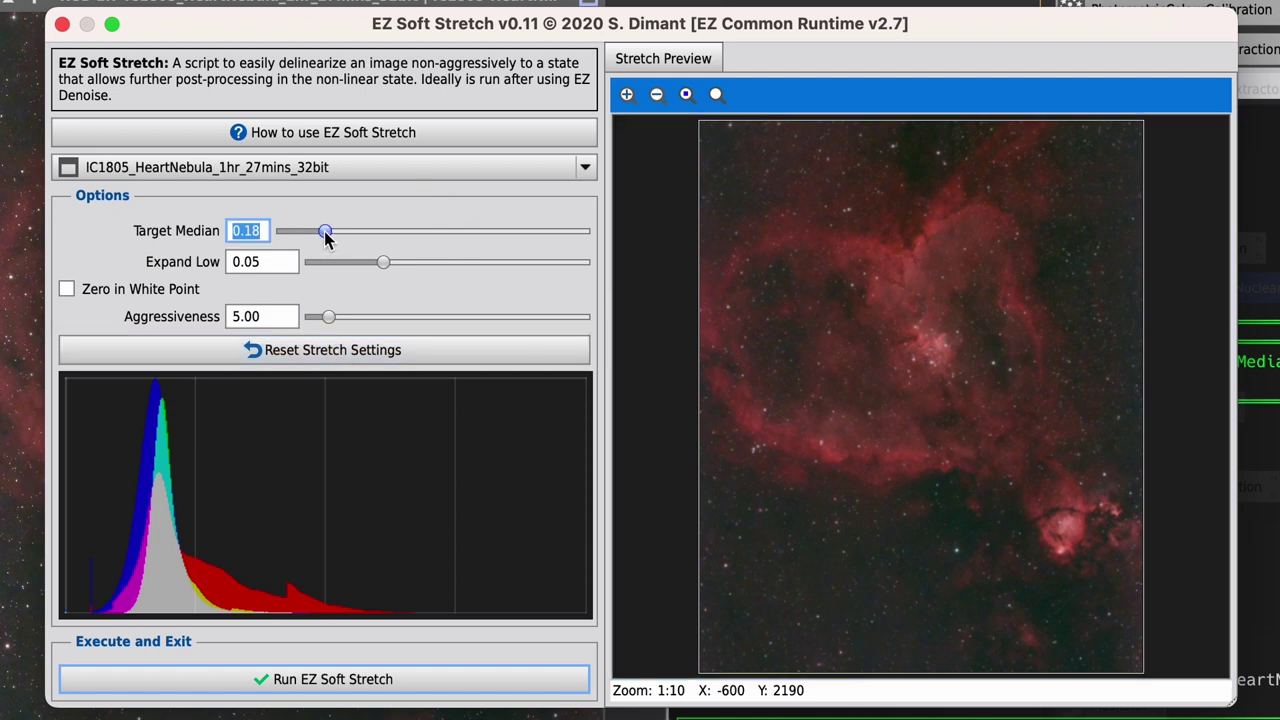
pyautogui.moveTo(324, 231); pyautogui.dragTo(305, 233)
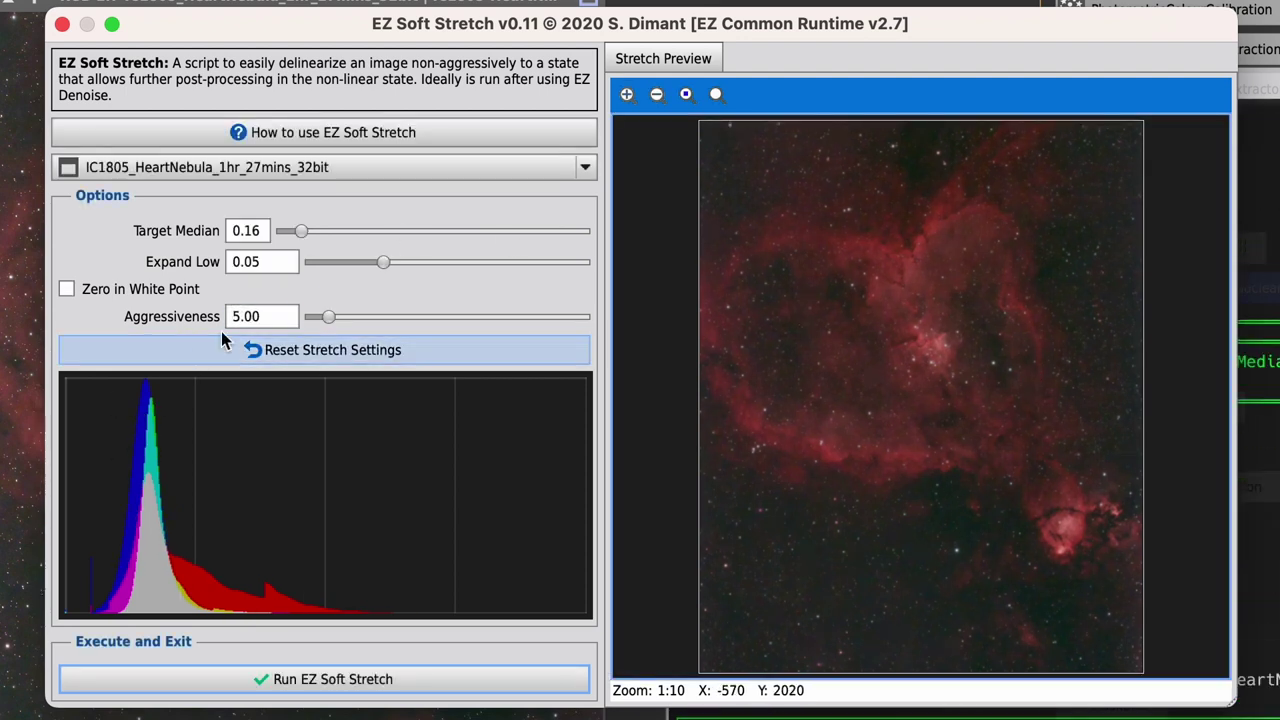
pyautogui.moveTo(301, 232); pyautogui.dragTo(325, 232)
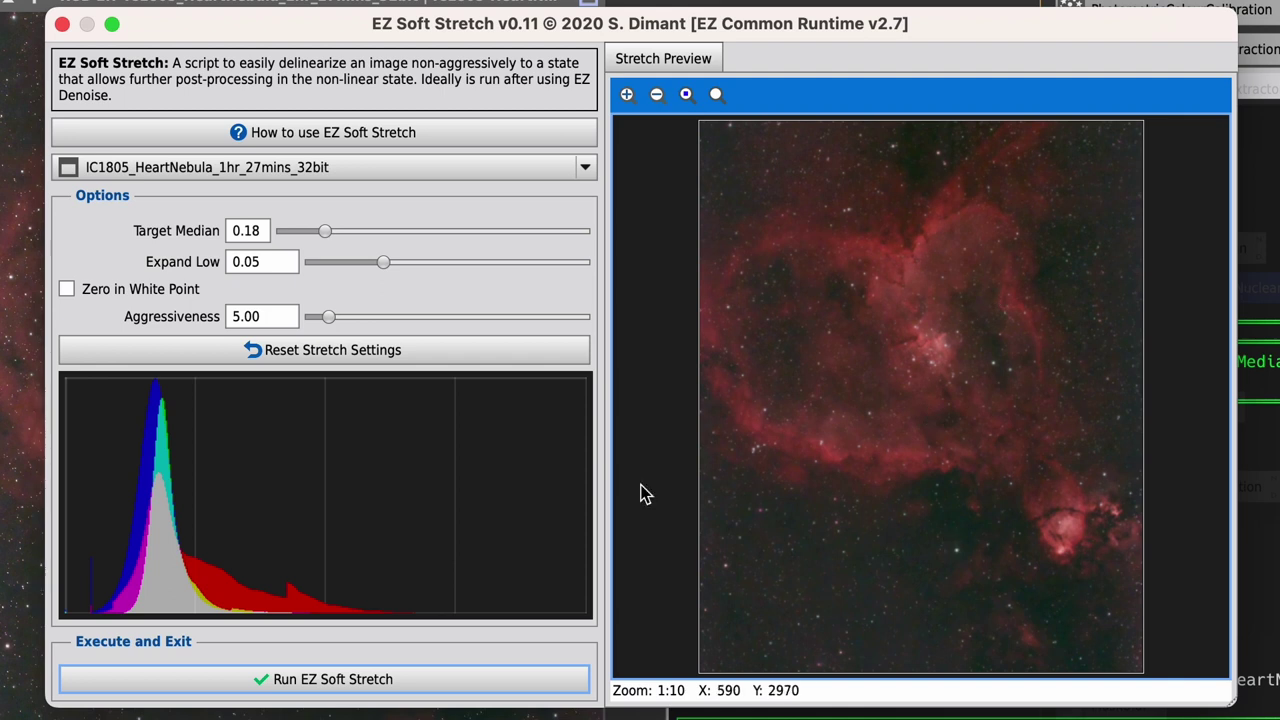
pyautogui.click(362, 679)
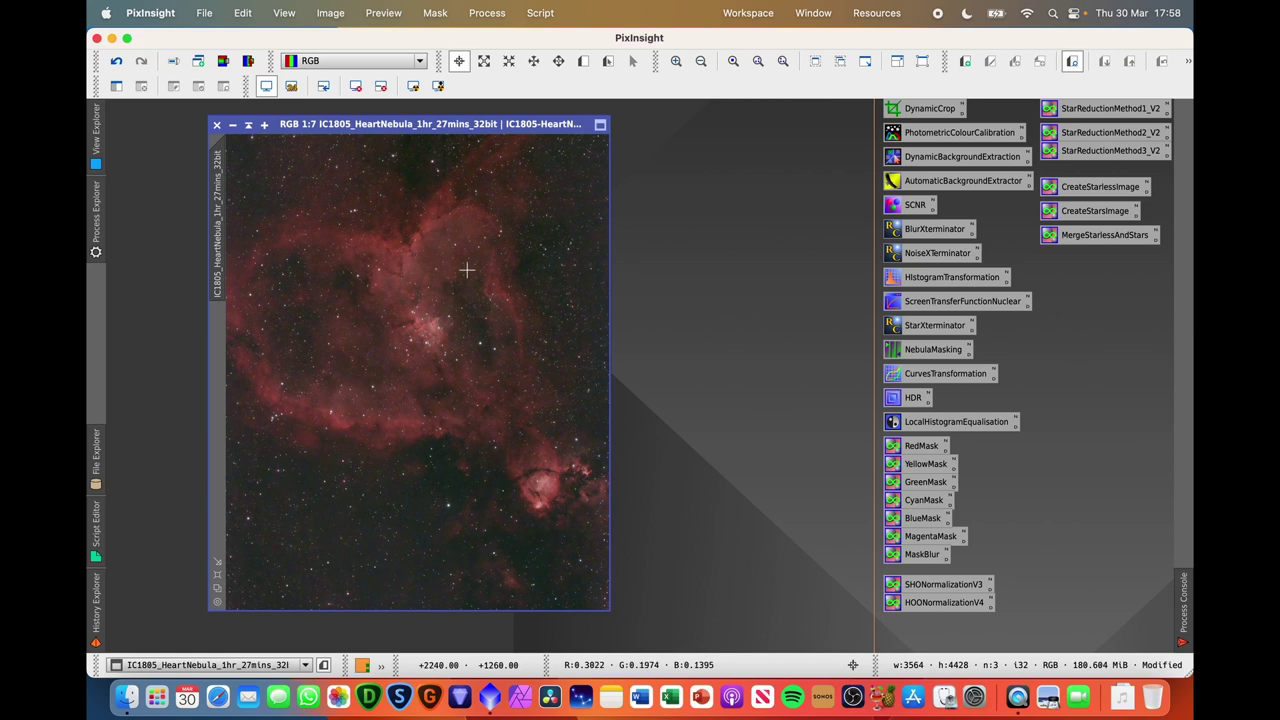
# Step: Remove stars with StarXTerminator, generating a separate stars-only image
pyautogui.doubleClick(928, 325)
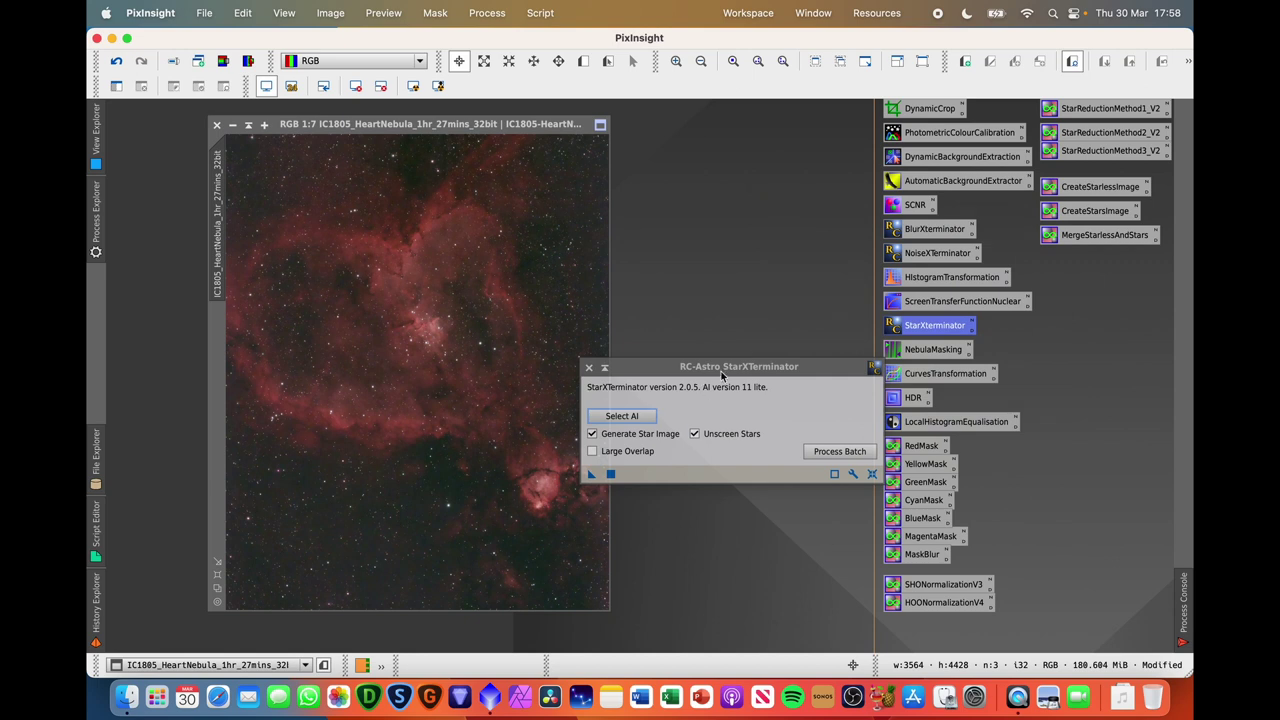
pyautogui.moveTo(725, 358); pyautogui.dragTo(772, 193)
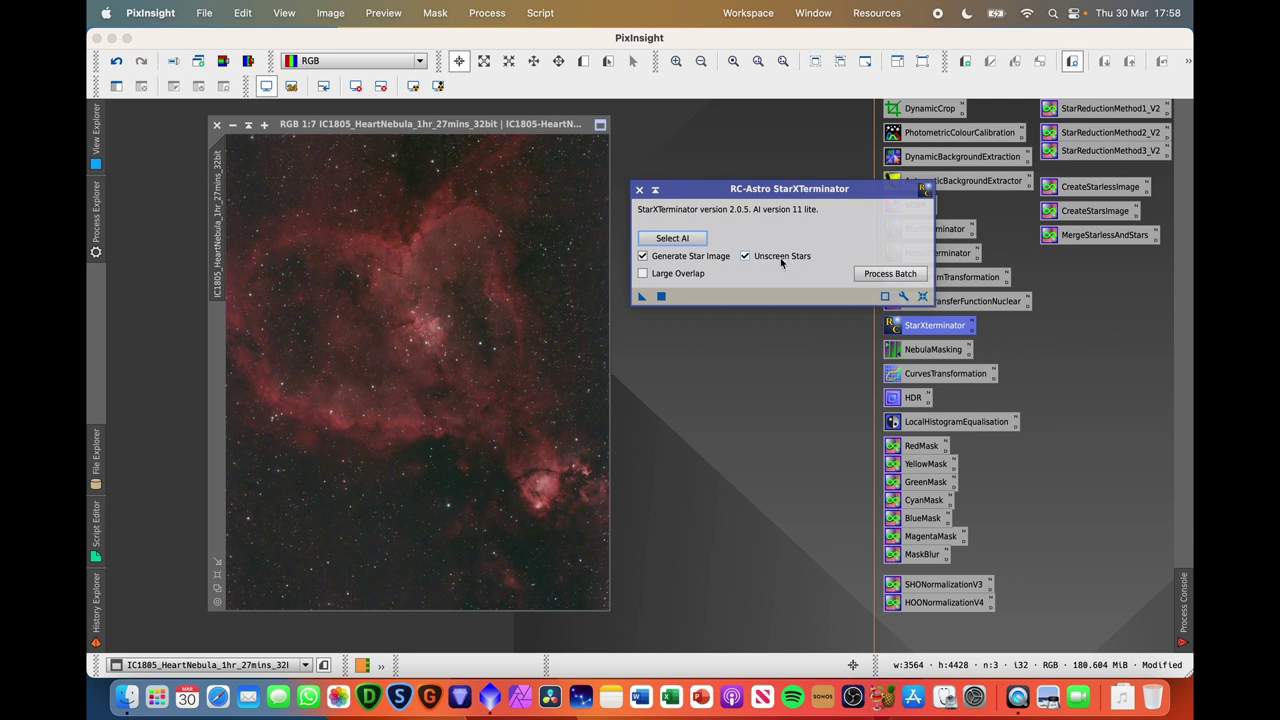
pyautogui.moveTo(760, 261)
pyautogui.moveTo(642, 296); pyautogui.dragTo(333, 457)
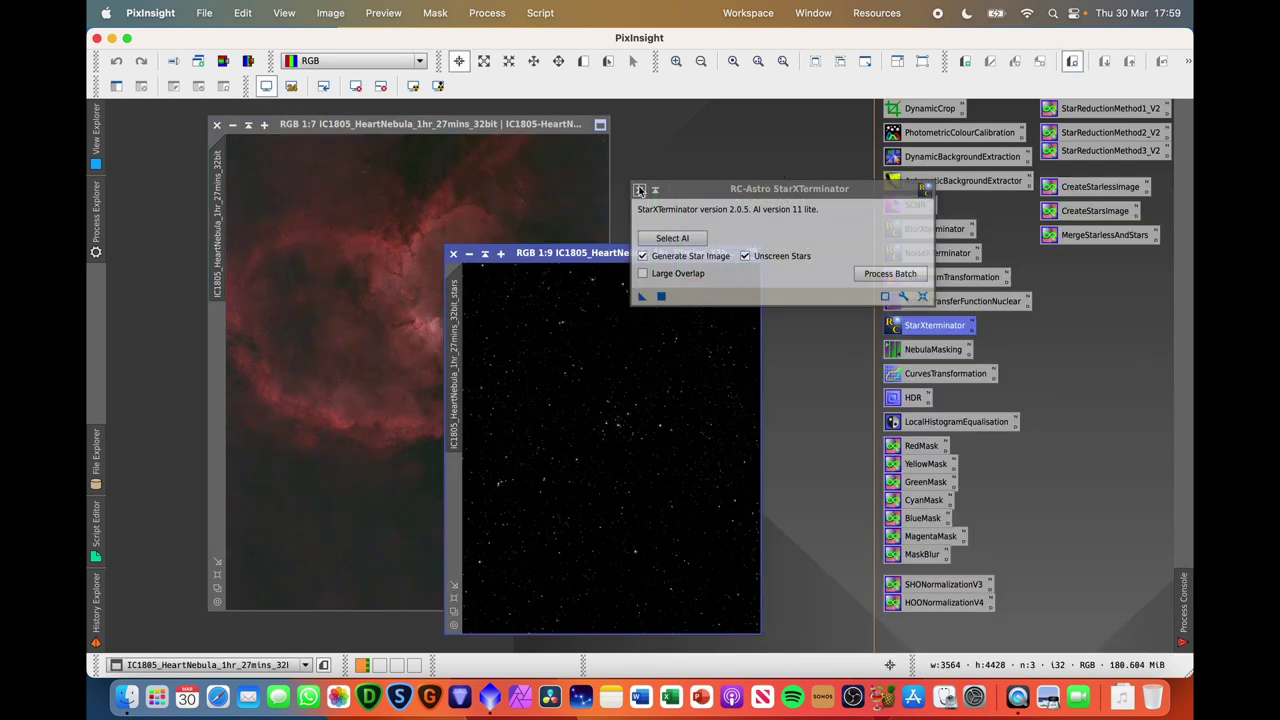
pyautogui.click(640, 189)
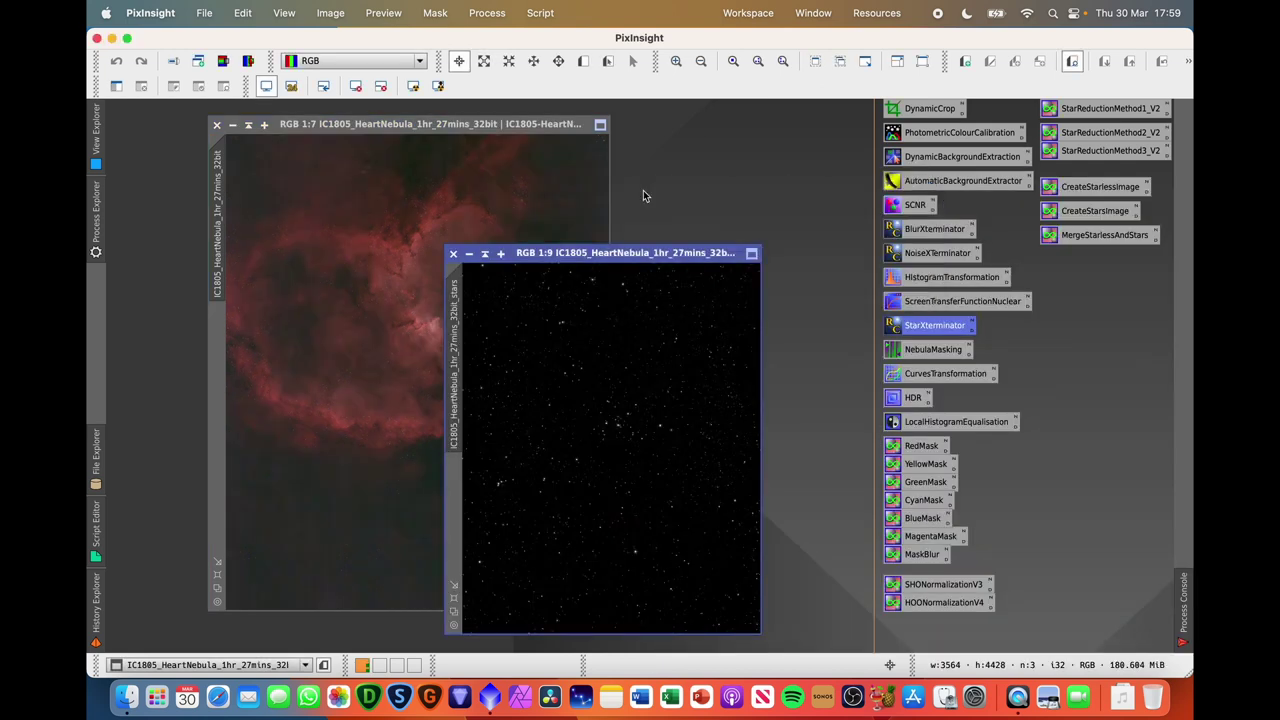
# Step: Shade the stars image, park it at the top left, and shift the starless window right
pyautogui.click(485, 253)
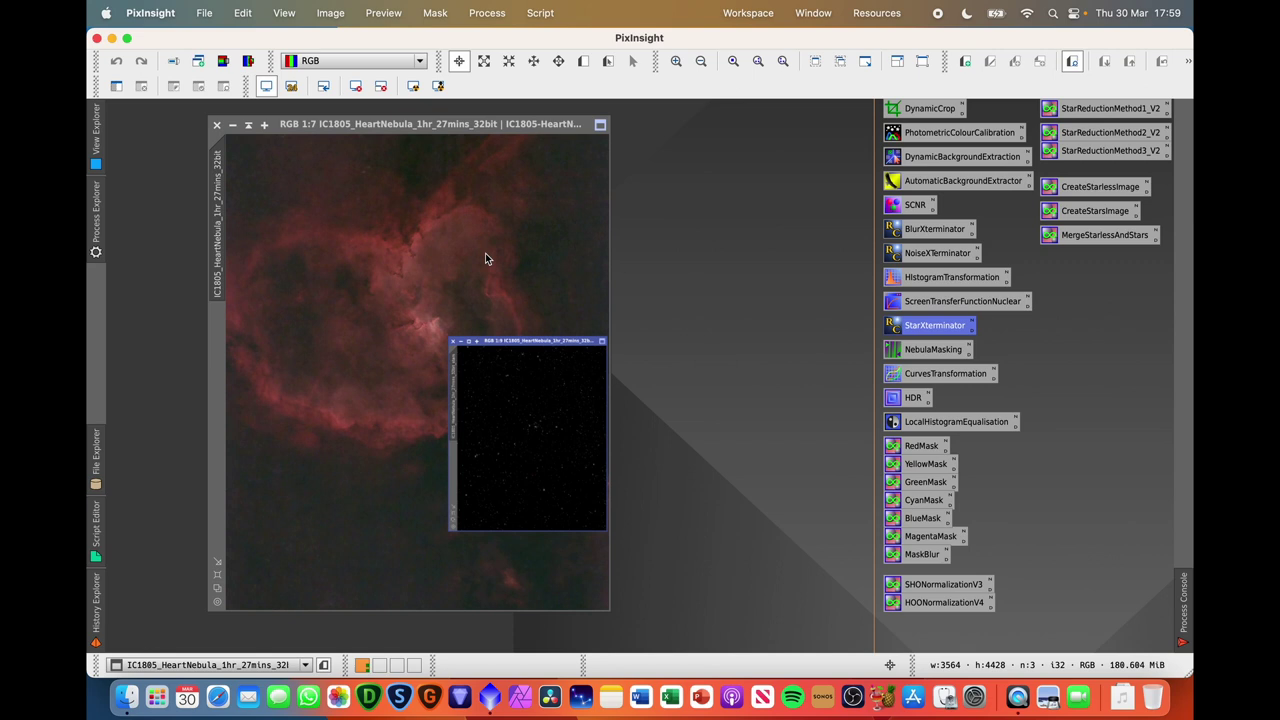
pyautogui.moveTo(600, 444)
pyautogui.mouseDown()
pyautogui.moveTo(272, 204)
pyautogui.moveTo(264, 134)
pyautogui.moveTo(264, 146)
pyautogui.mouseUp()
pyautogui.moveTo(375, 126); pyautogui.dragTo(413, 126)
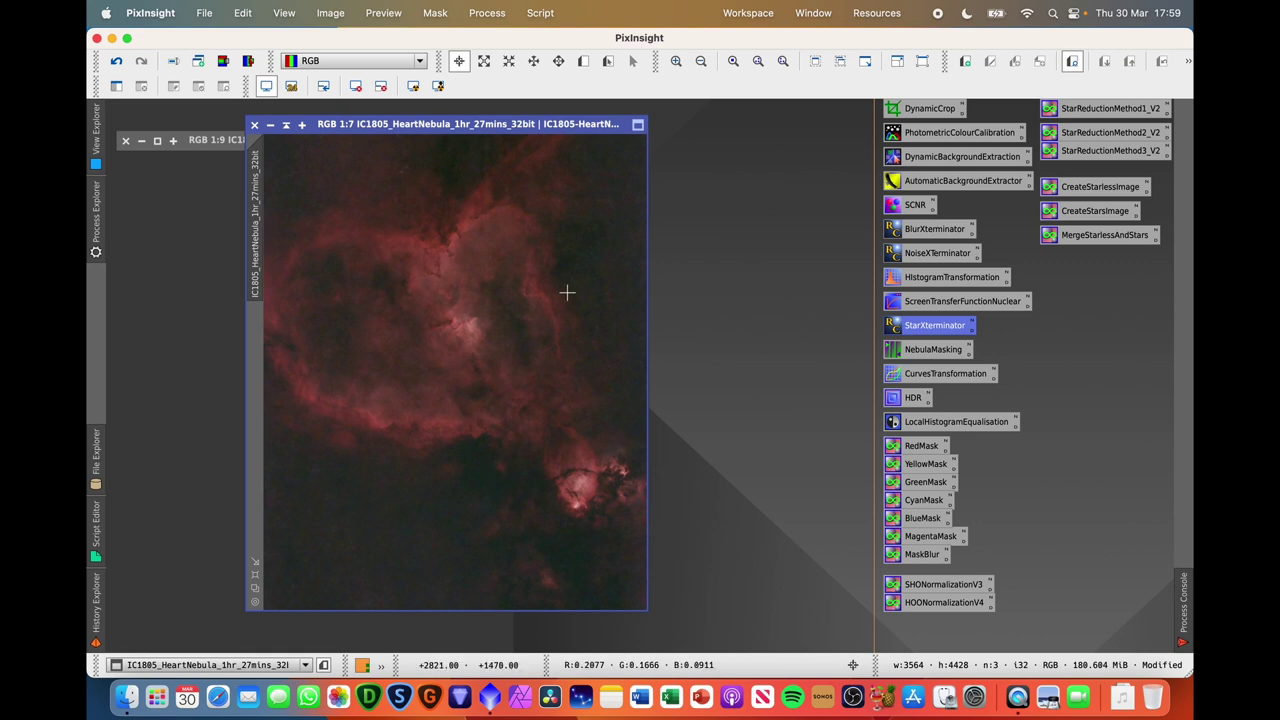
# Step: Open CurvesTransformation with Real-Time Preview, try an S-curve on the starless nebula, then reset it
pyautogui.doubleClick(926, 376)
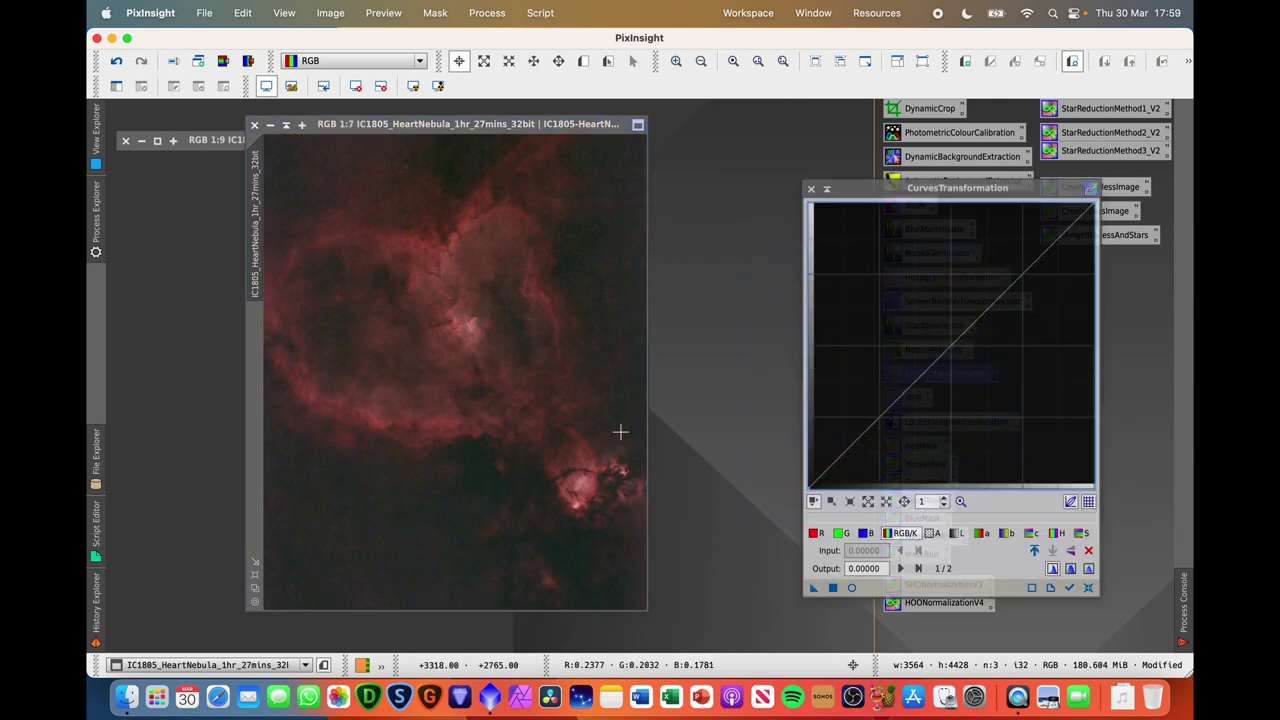
pyautogui.click(851, 587)
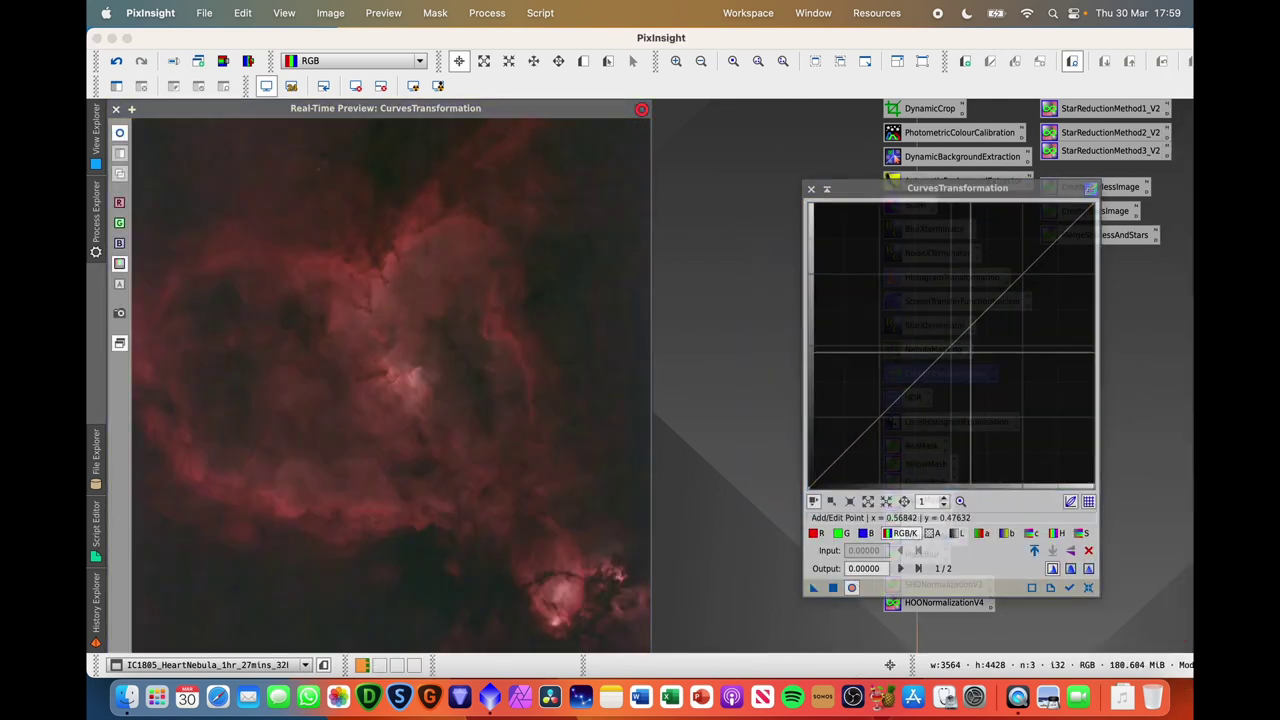
pyautogui.moveTo(1004, 292); pyautogui.dragTo(1004, 263)
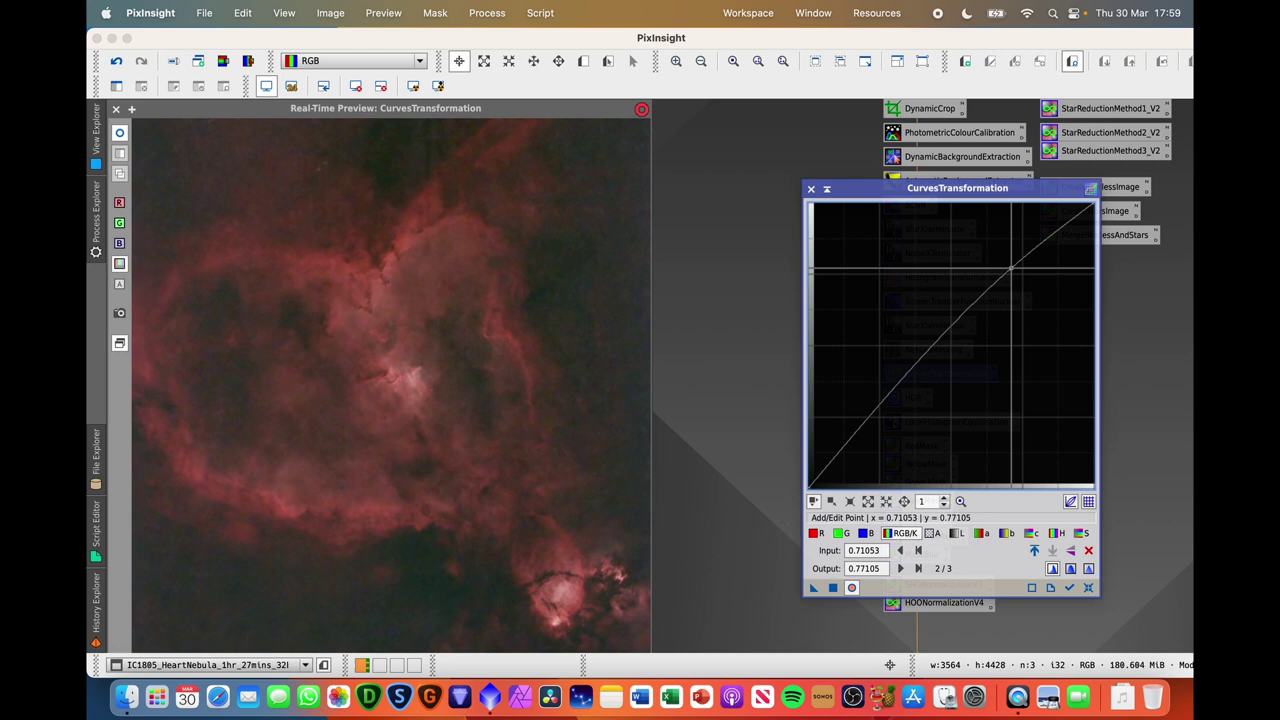
pyautogui.moveTo(852, 444); pyautogui.dragTo(852, 455)
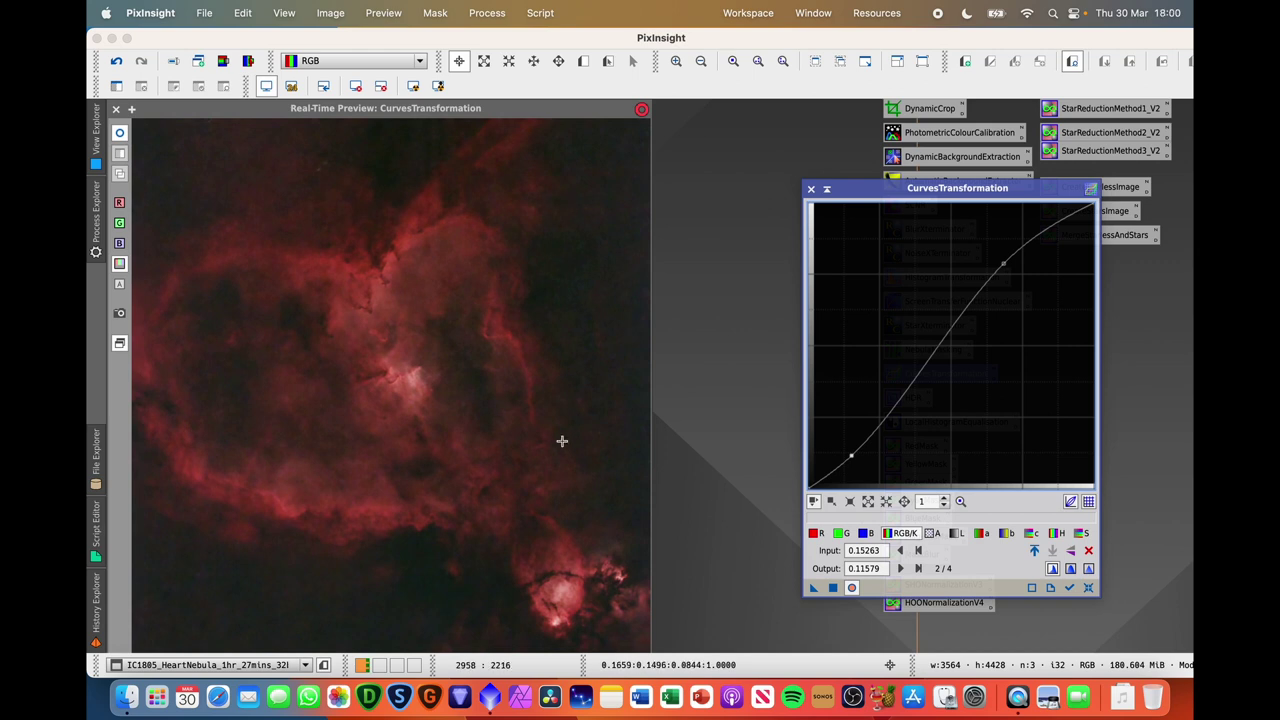
pyautogui.click(1088, 587)
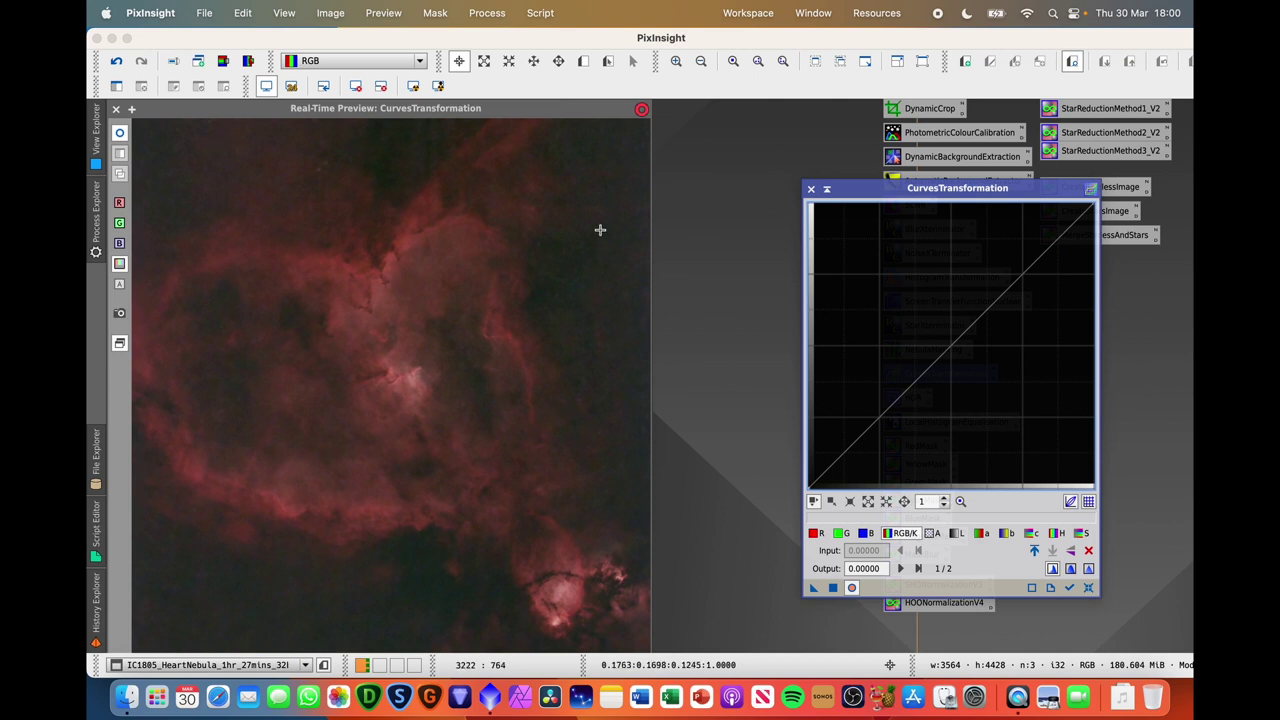
# Step: Close Curves and its preview and open the NebulaMasking RangeSelection instance
pyautogui.click(811, 190)
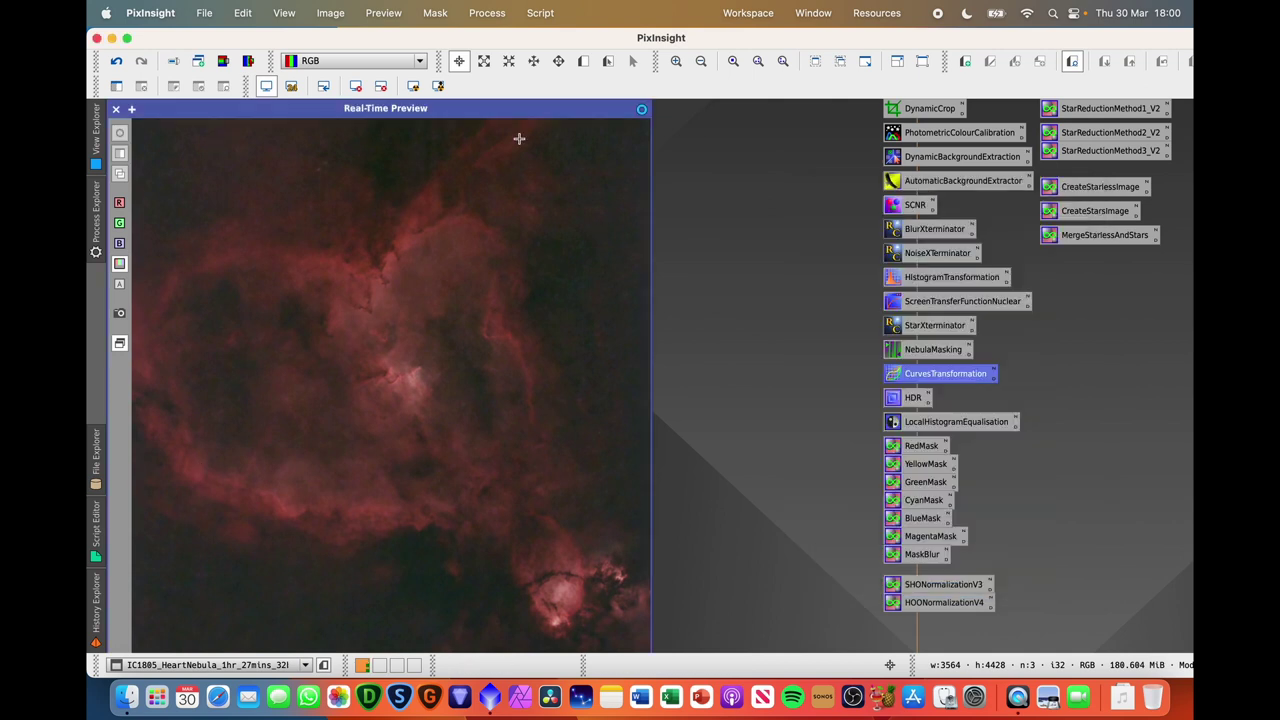
pyautogui.click(116, 108)
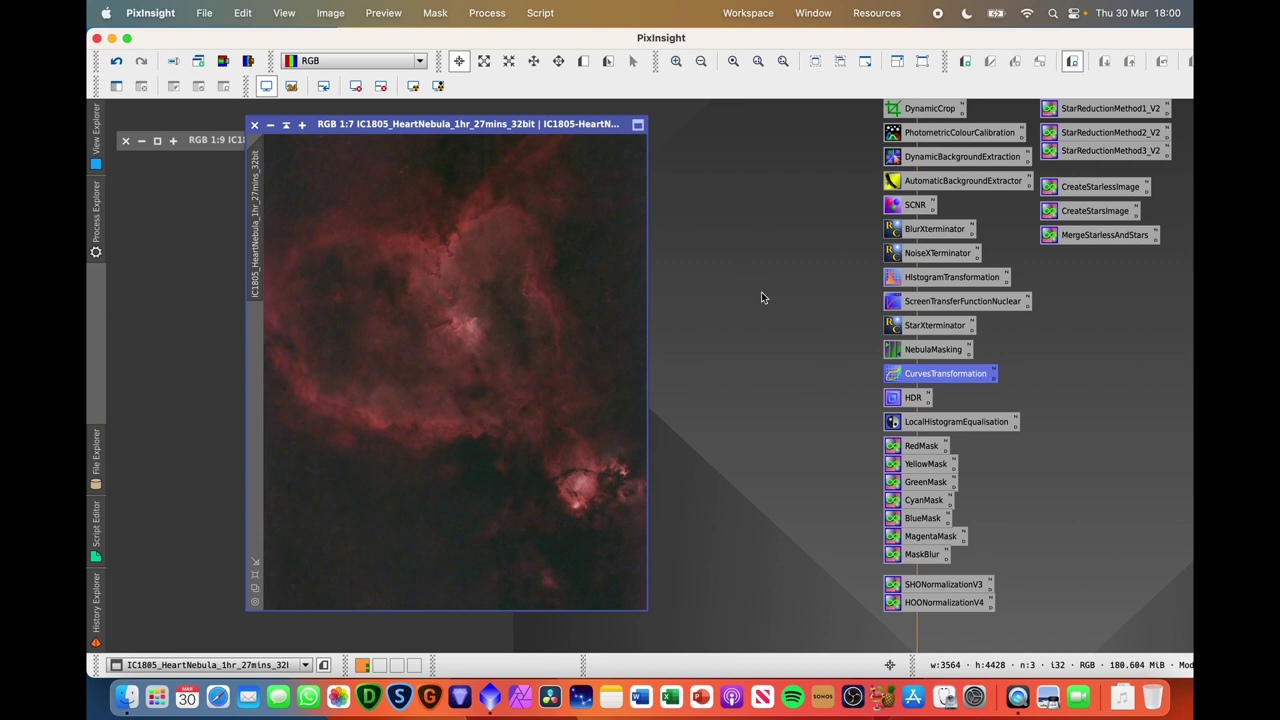
pyautogui.click(936, 350)
pyautogui.doubleClick(918, 352)
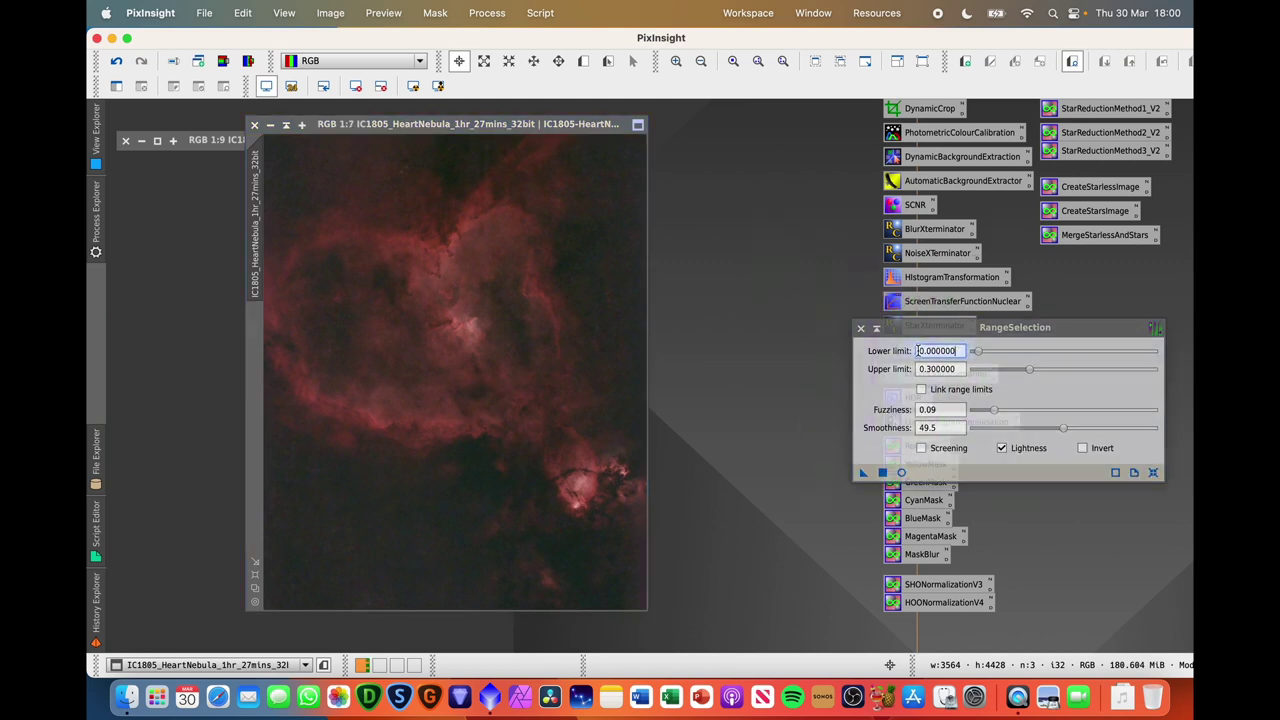
# Step: Reset RangeSelection and preview the mask live with a lower limit of 0.24
pyautogui.moveTo(1013, 333); pyautogui.dragTo(904, 246)
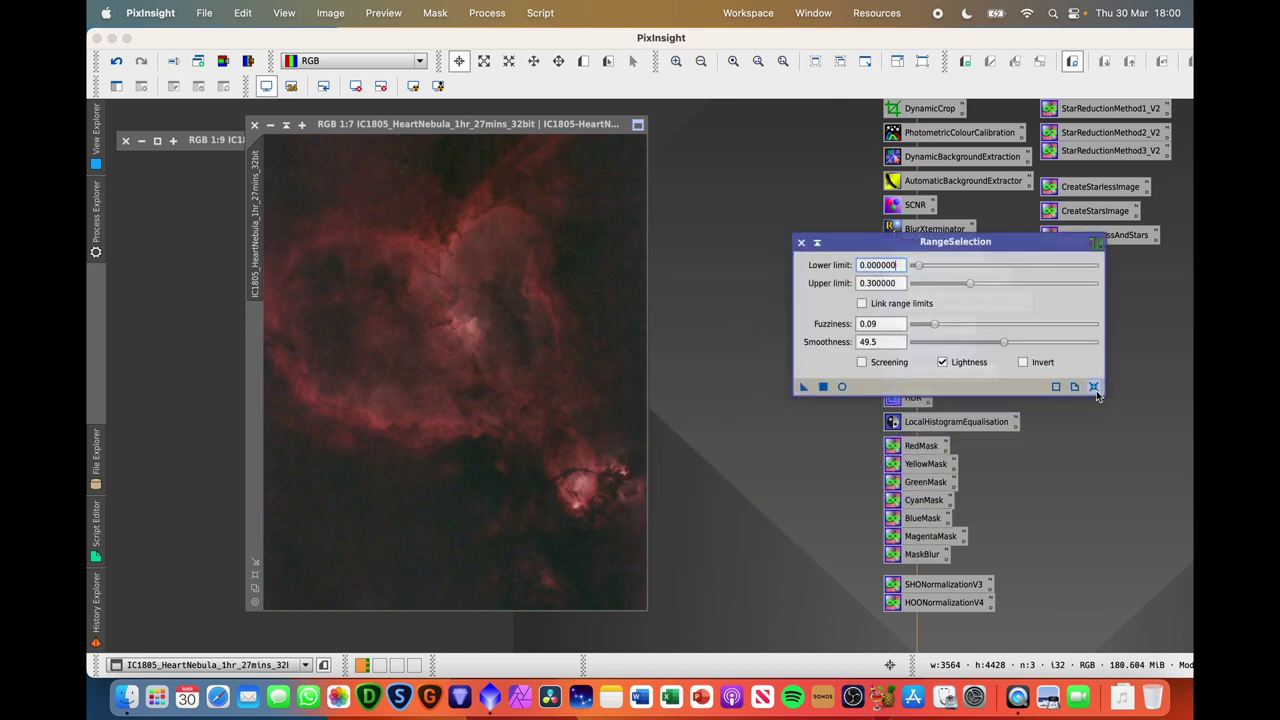
pyautogui.click(841, 387)
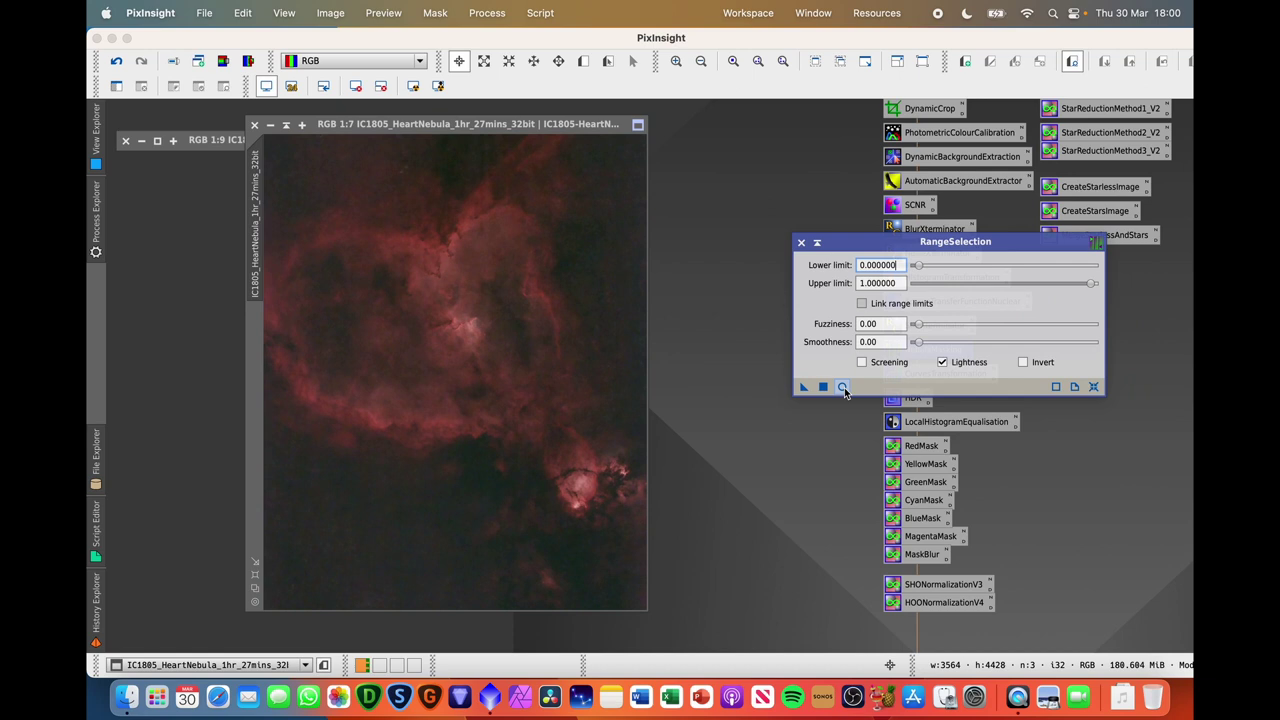
pyautogui.click(842, 387)
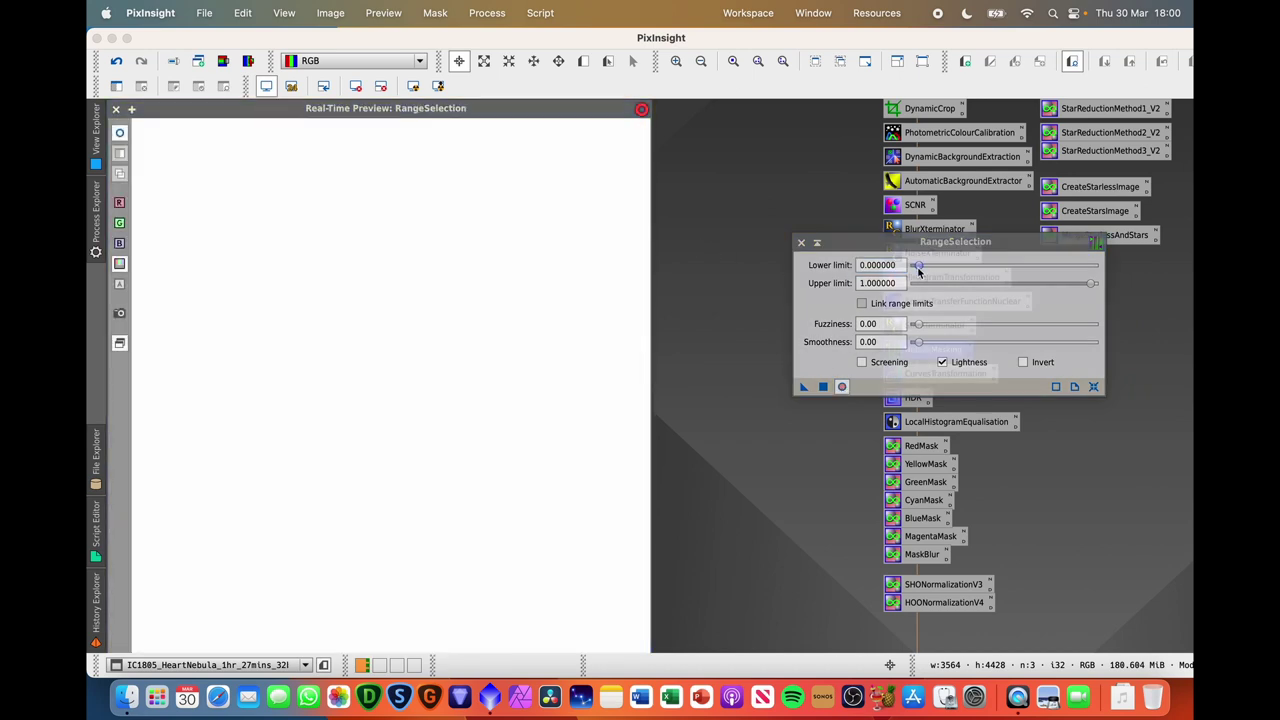
pyautogui.moveTo(918, 266); pyautogui.dragTo(961, 268)
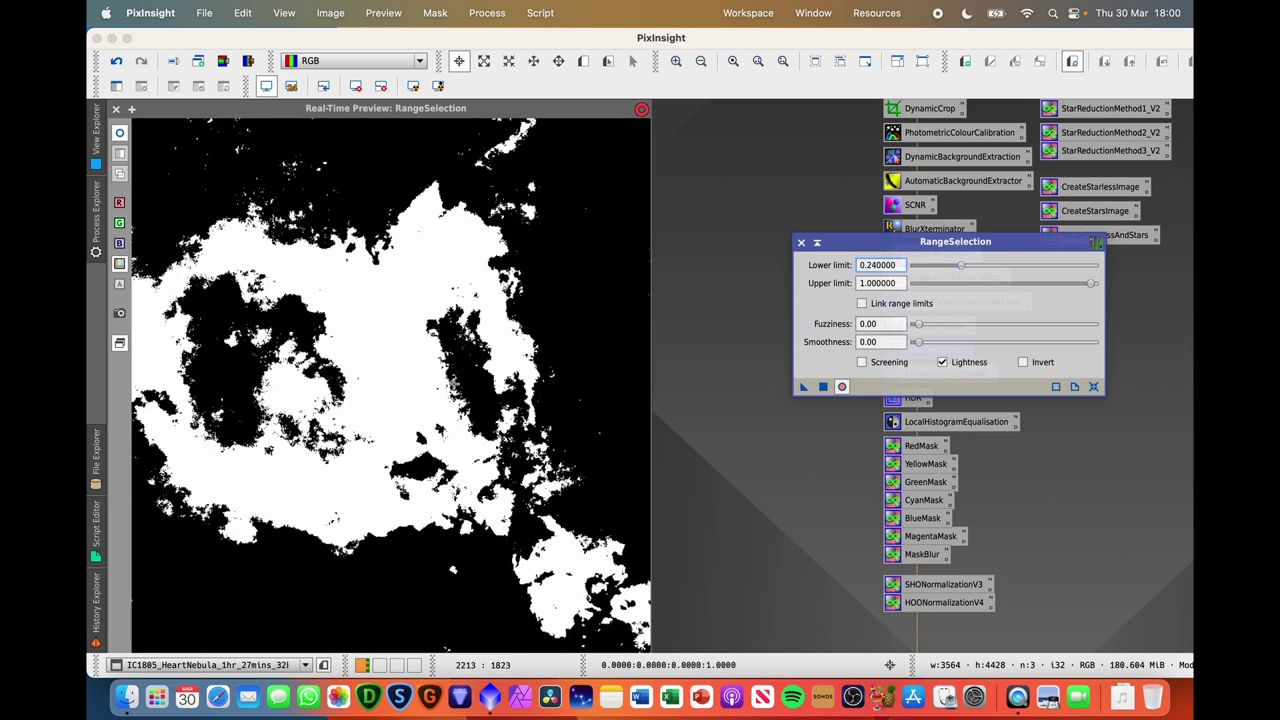
# Step: Tune the mask to fuzziness 0.03 and smoothness 38.0, keeping the lower limit at 0.24
pyautogui.moveTo(920, 341); pyautogui.dragTo(998, 341)
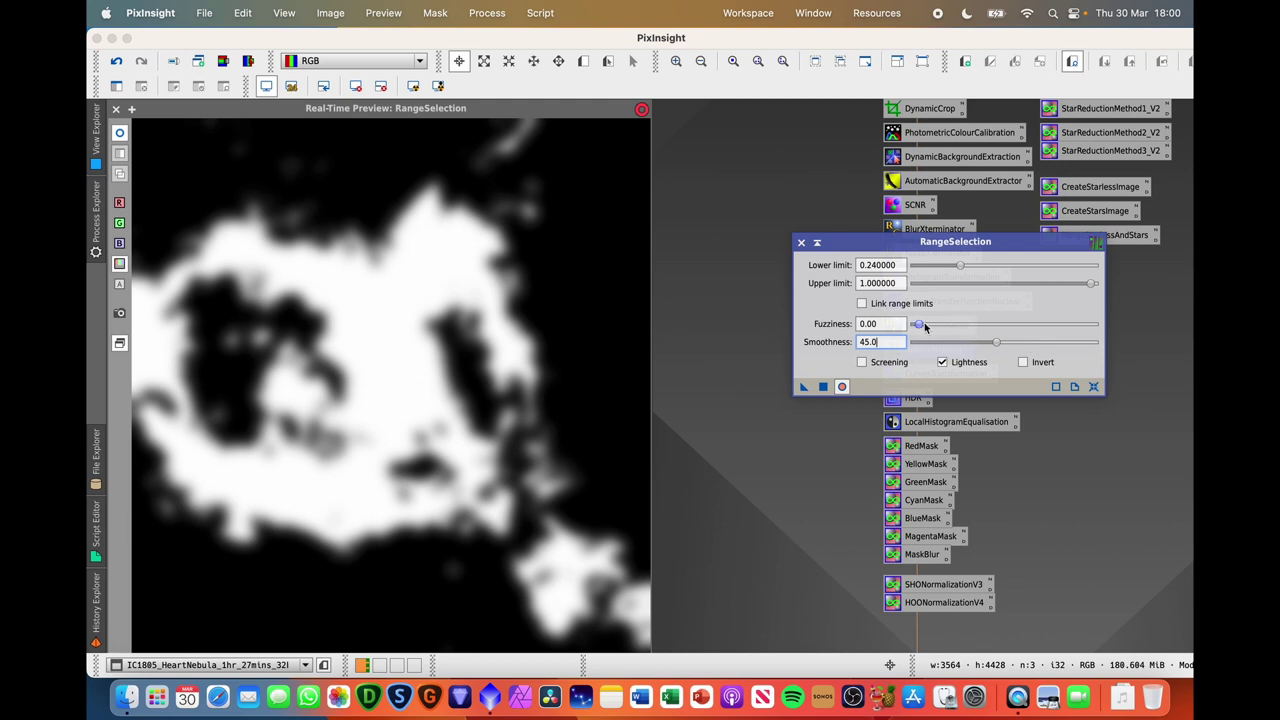
pyautogui.moveTo(919, 328); pyautogui.dragTo(929, 330)
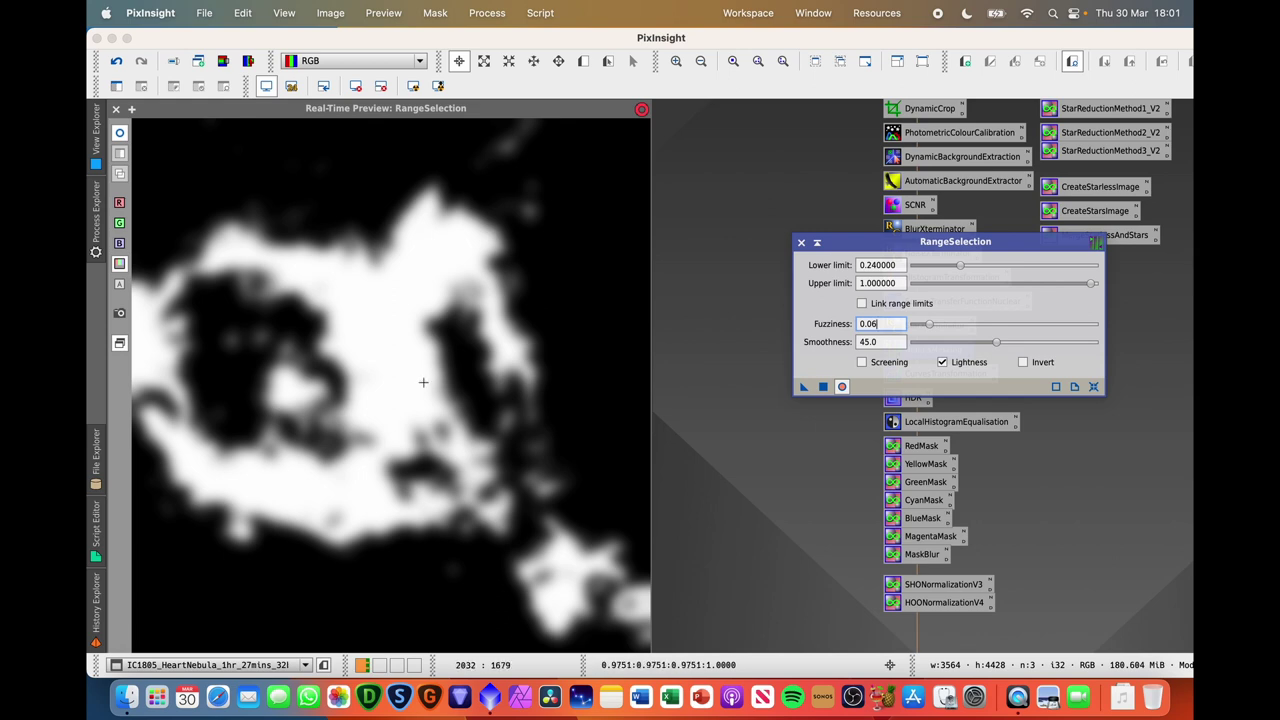
pyautogui.moveTo(931, 328); pyautogui.dragTo(921, 327)
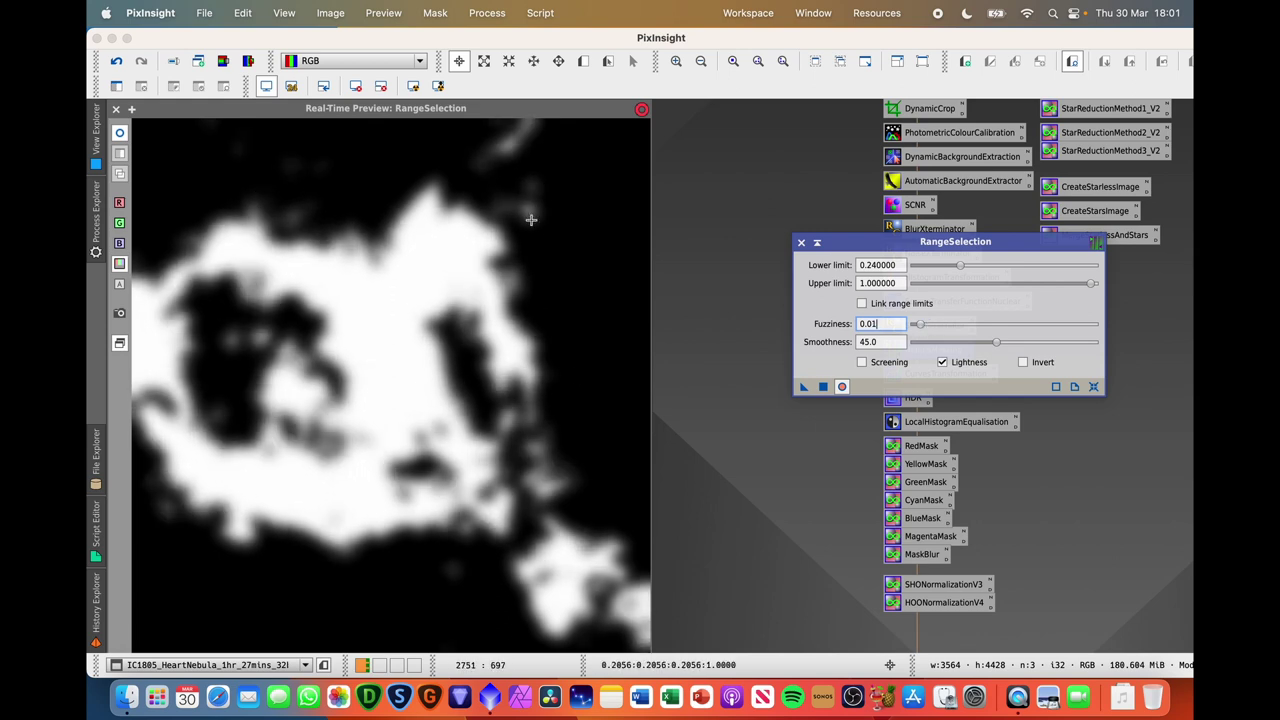
pyautogui.moveTo(960, 264); pyautogui.dragTo(954, 265)
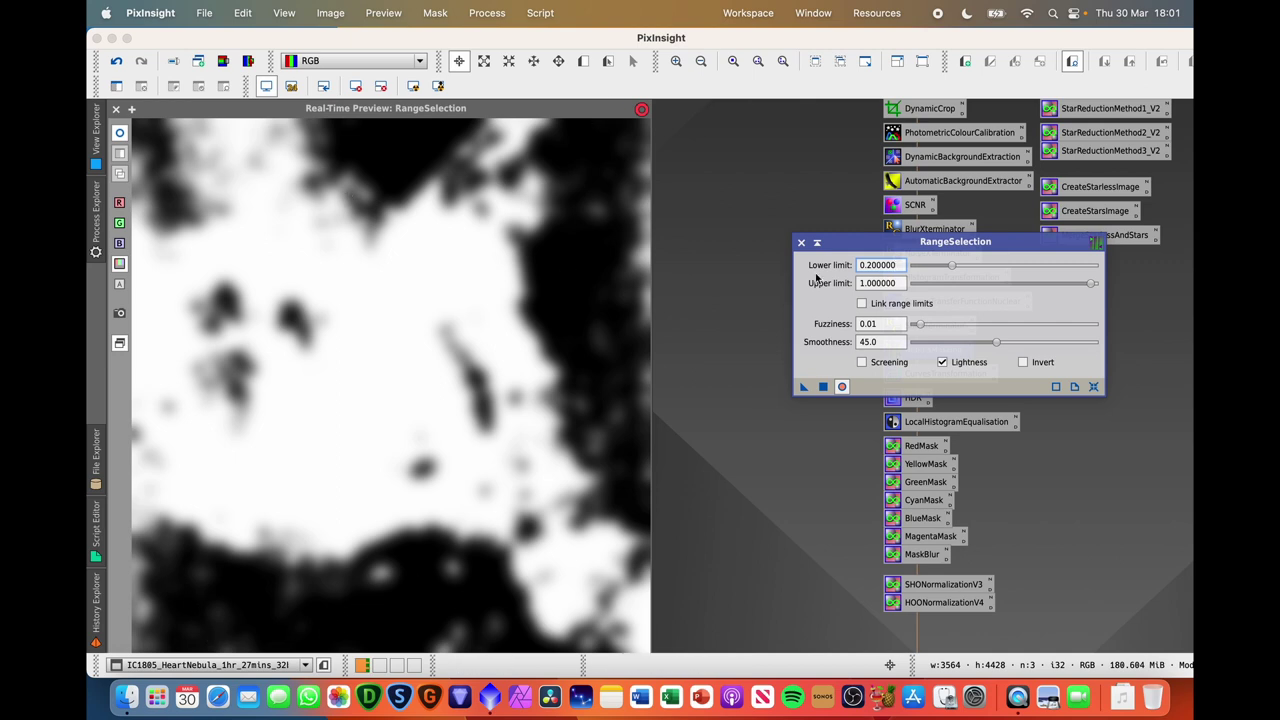
pyautogui.moveTo(954, 268); pyautogui.dragTo(961, 268)
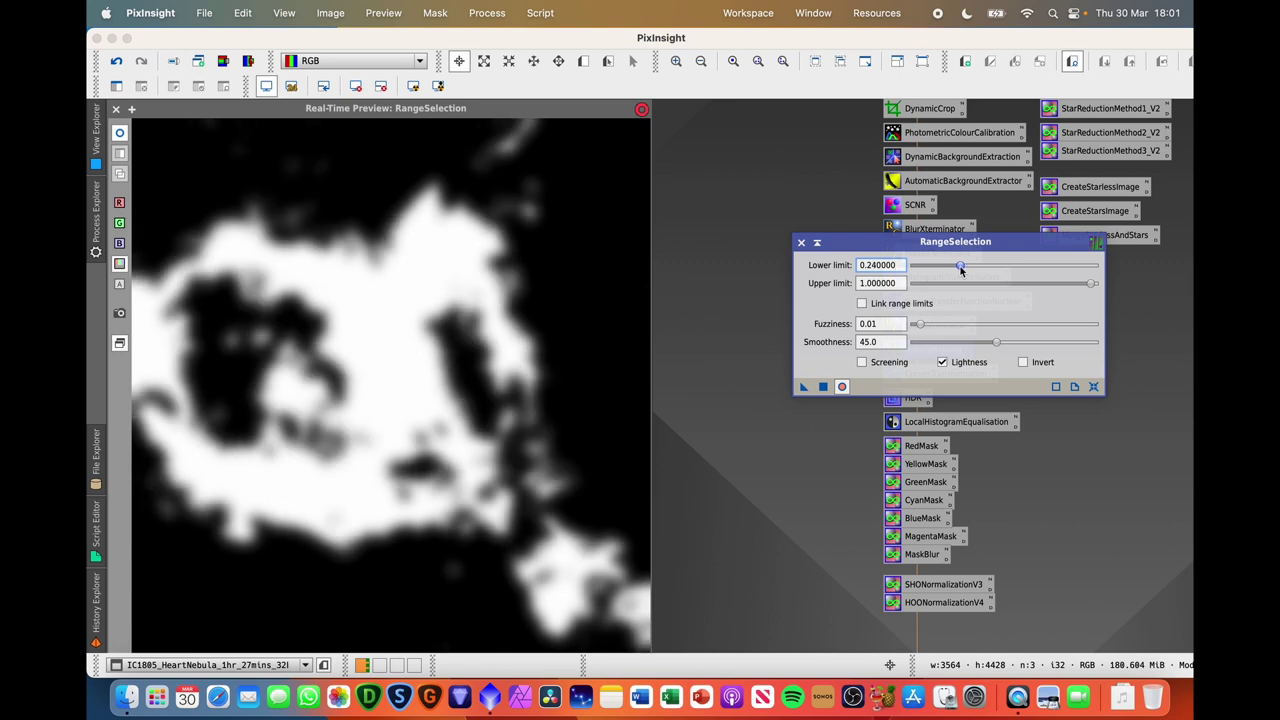
pyautogui.click(980, 324)
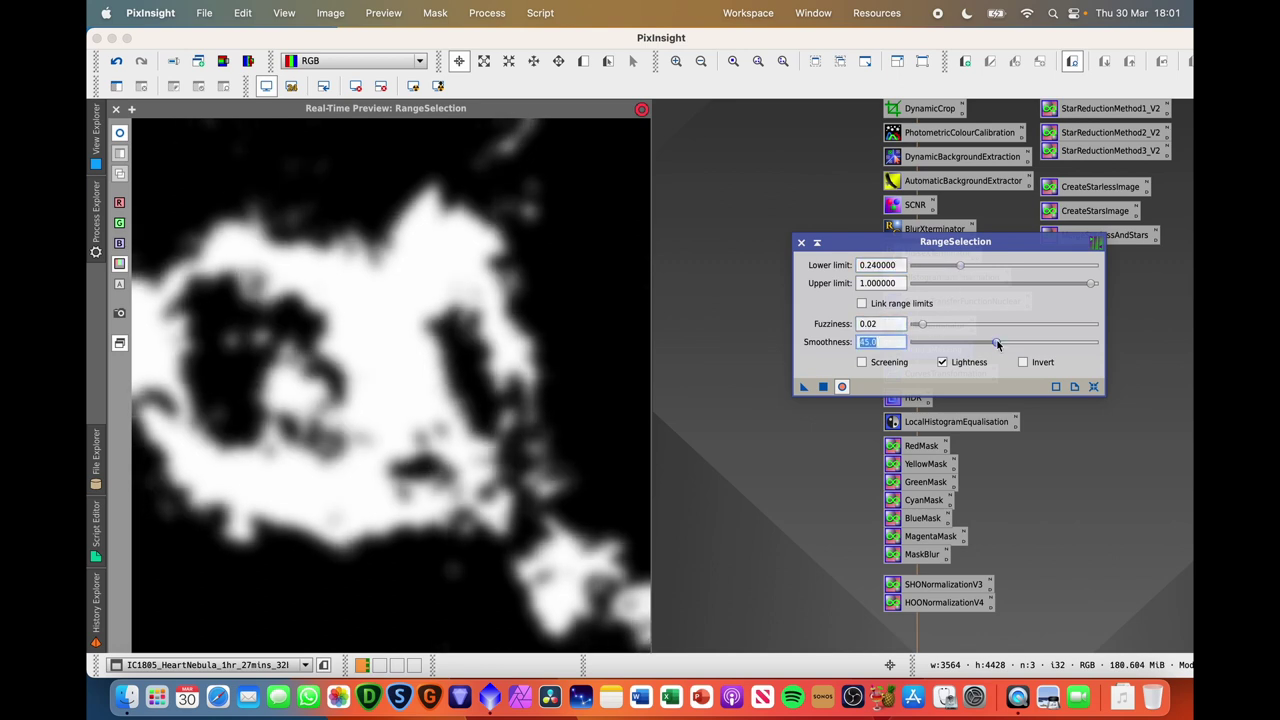
pyautogui.moveTo(997, 344); pyautogui.dragTo(924, 326)
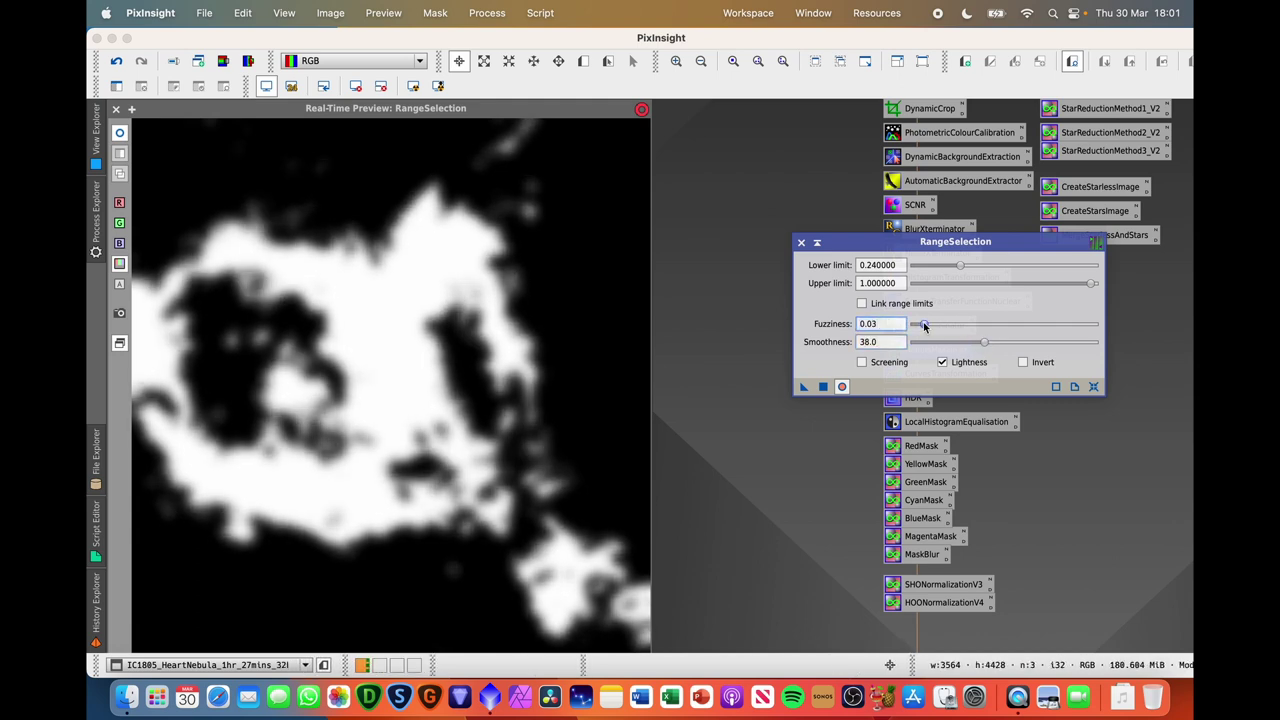
# Step: Generate the range_mask image and close the mask preview
pyautogui.click(823, 388)
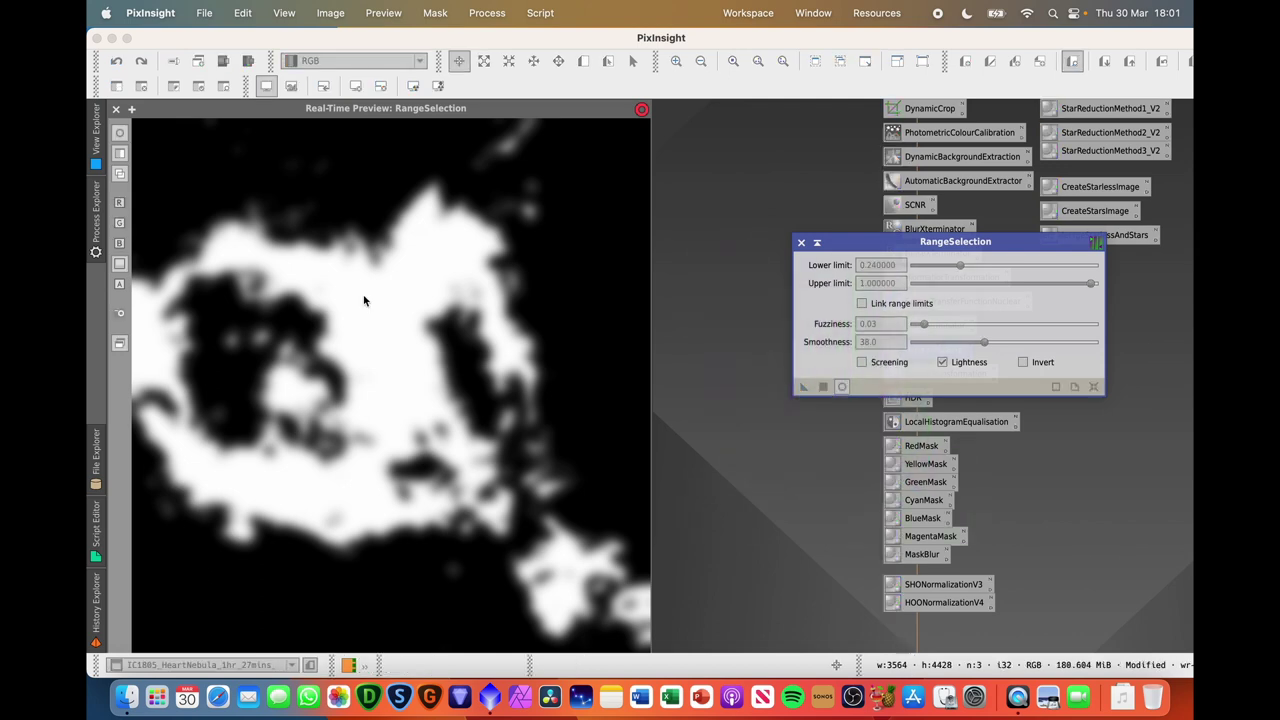
pyautogui.click(116, 110)
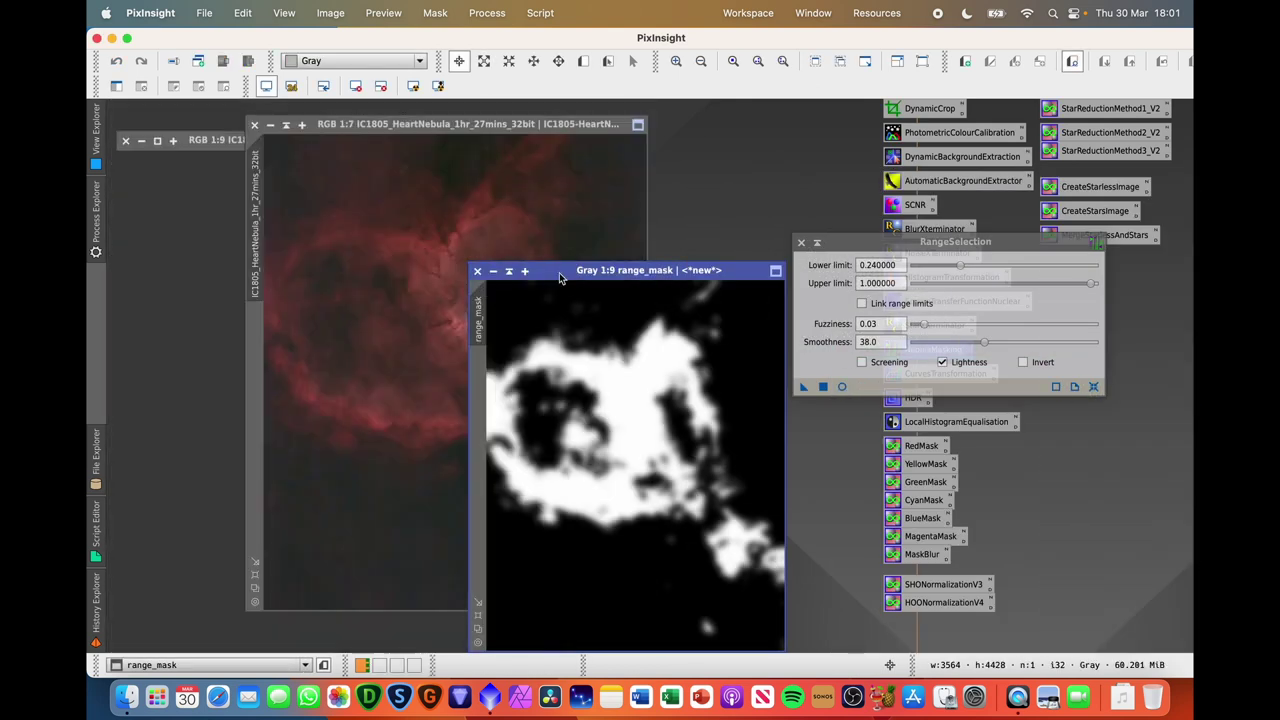
pyautogui.moveTo(560, 278); pyautogui.dragTo(610, 179)
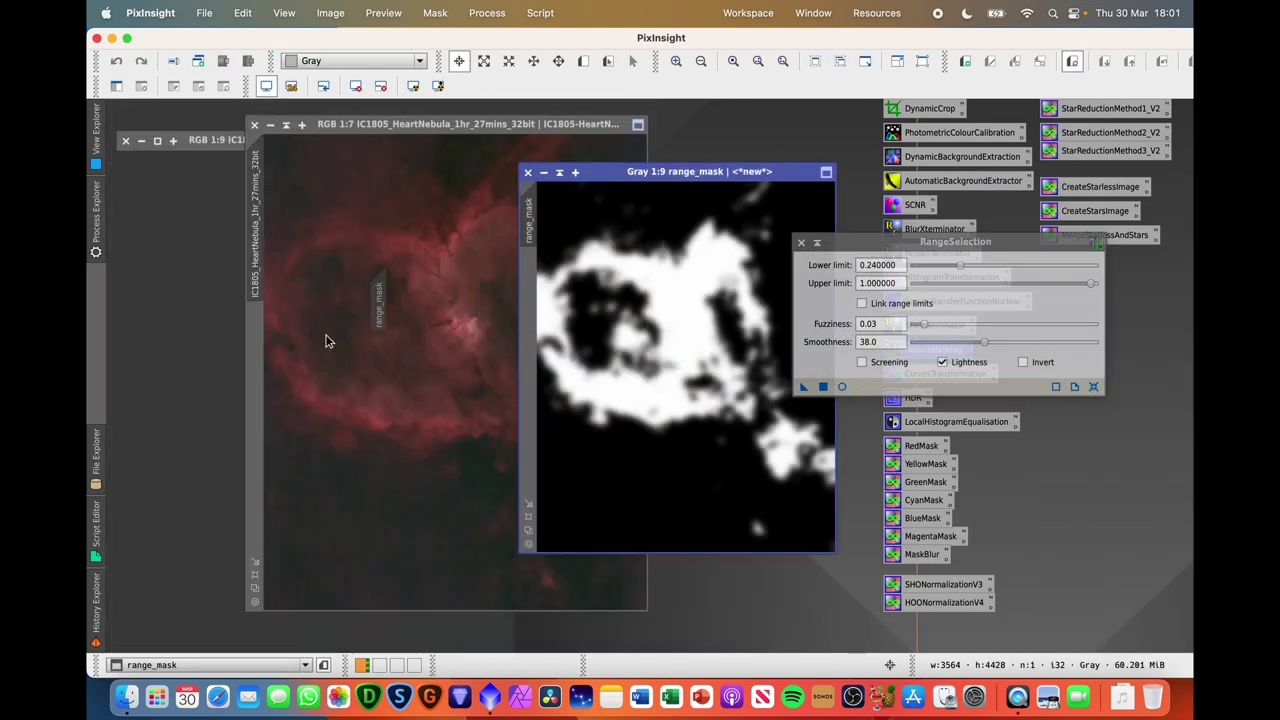
# Step: Apply range_mask to the Heart Nebula image and invert it to protect the nebula
pyautogui.moveTo(325, 341); pyautogui.dragTo(252, 373)
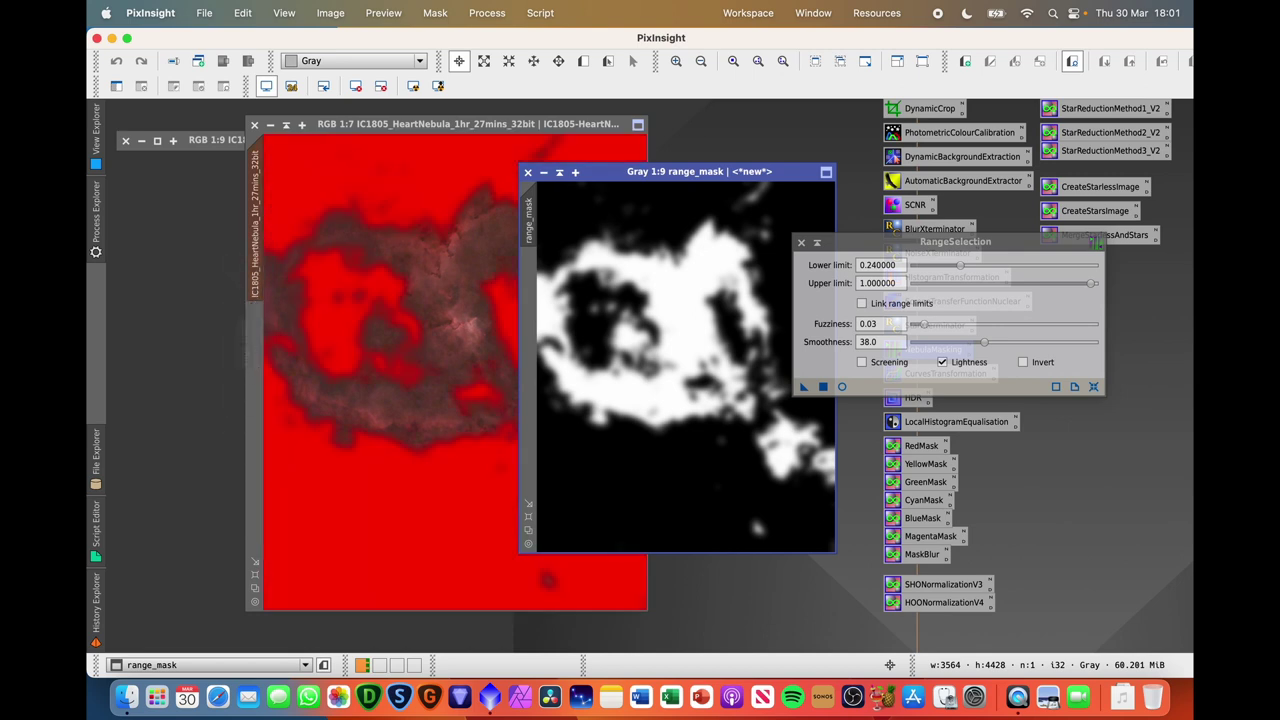
pyautogui.click(393, 123)
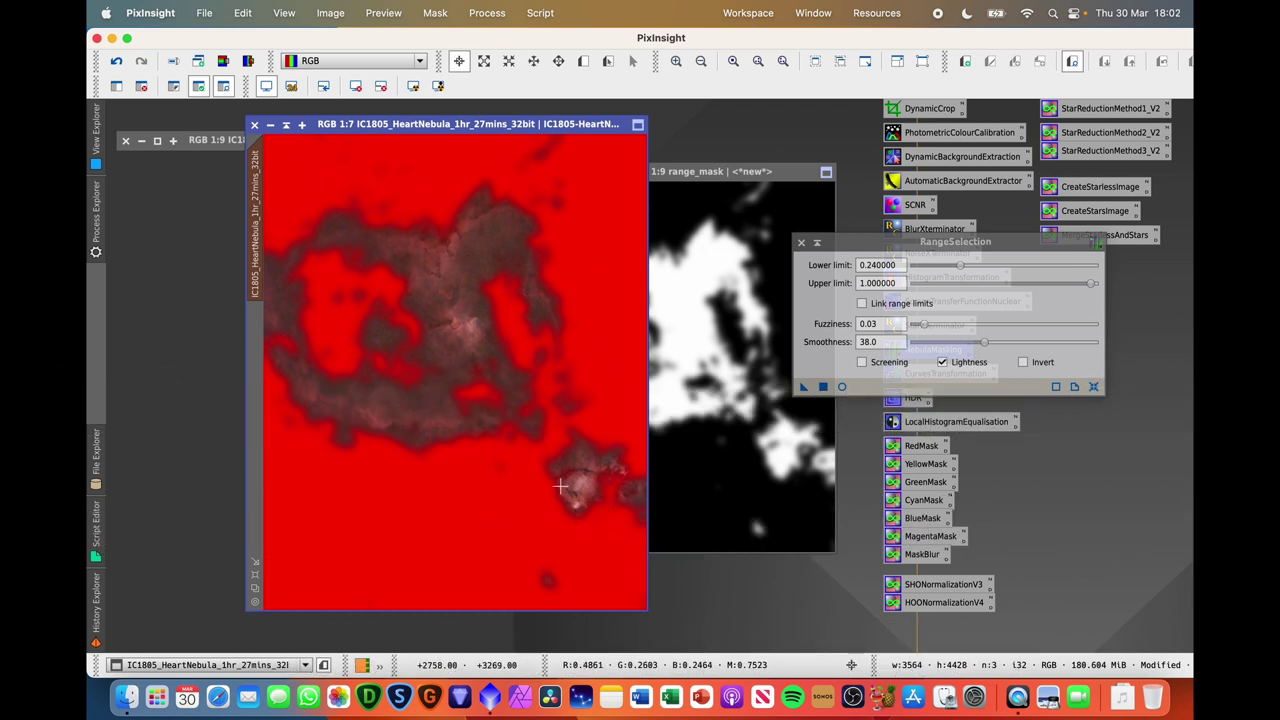
pyautogui.click(437, 13)
pyautogui.click(463, 81)
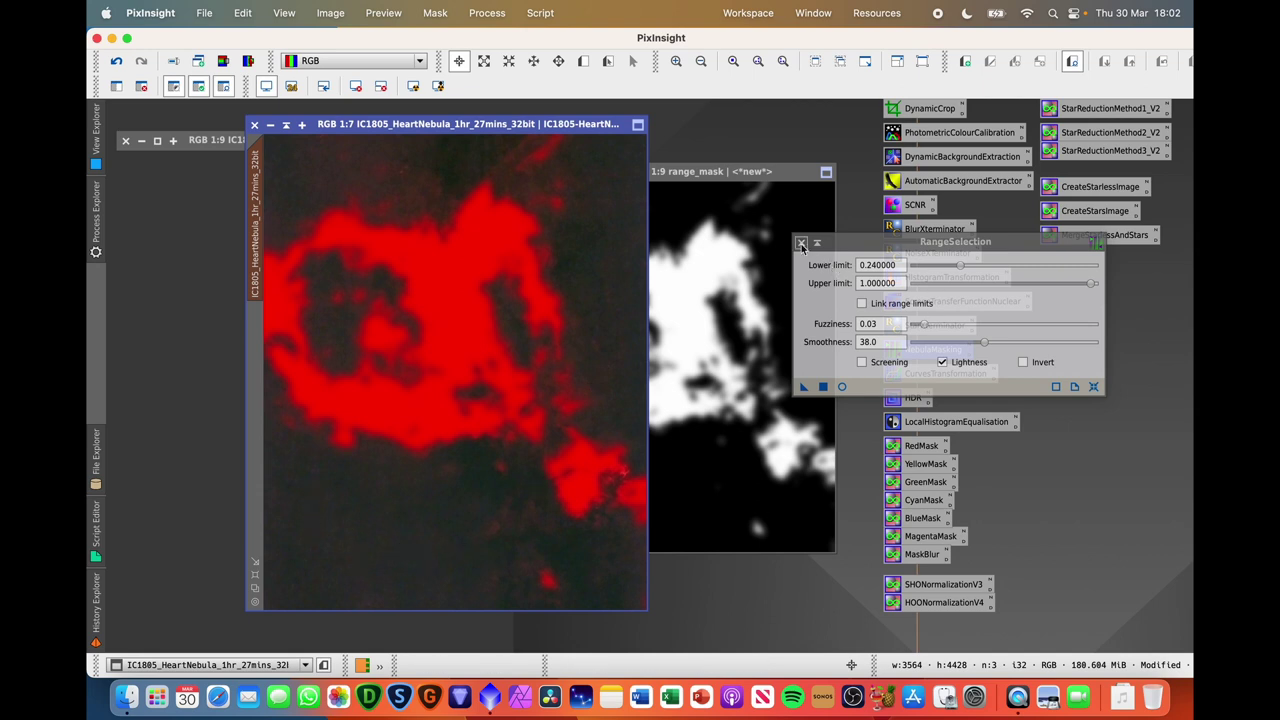
# Step: Darken the background with a curve mapping 0.56579 to 0.44474, then reset the curve
pyautogui.click(801, 244)
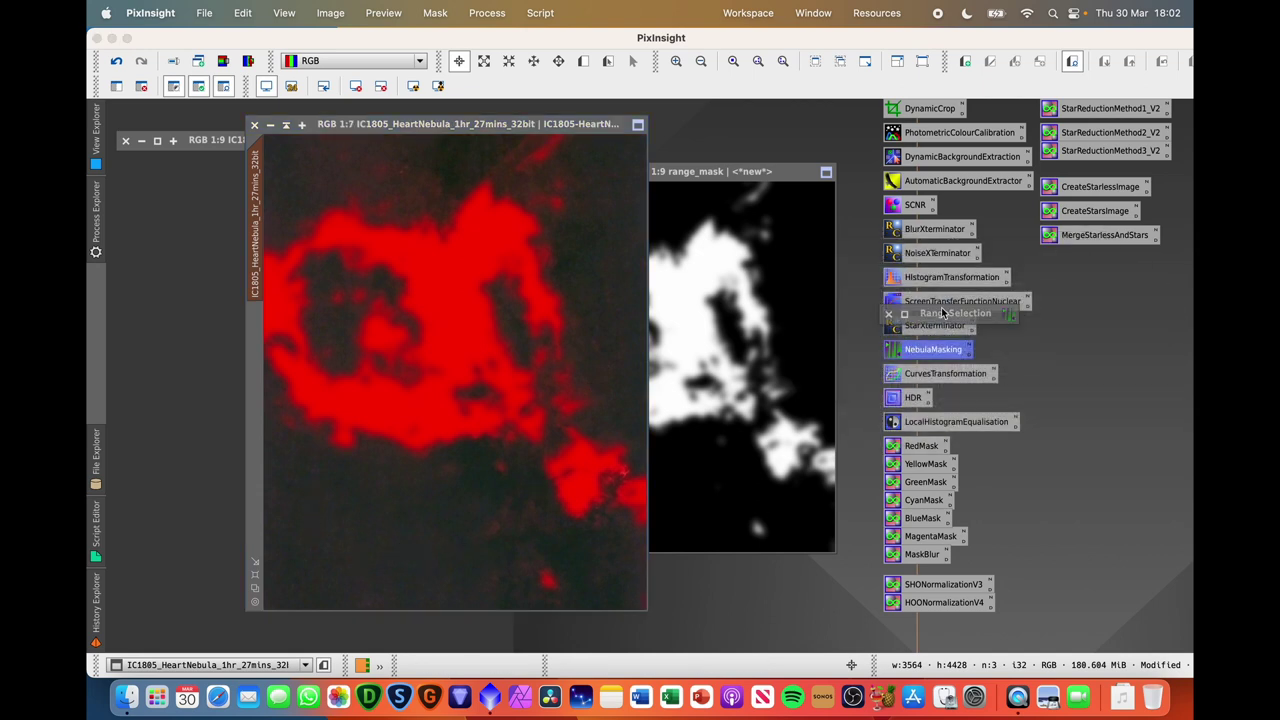
pyautogui.moveTo(943, 313); pyautogui.dragTo(1090, 520)
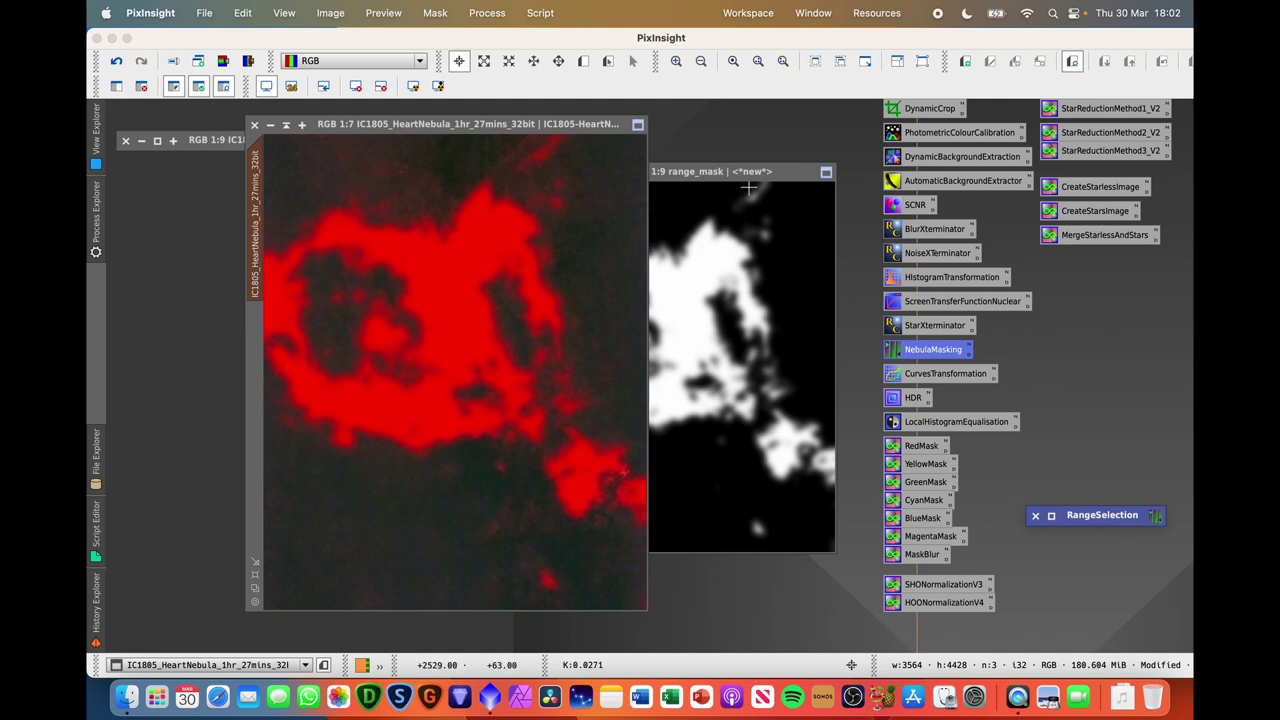
pyautogui.doubleClick(929, 376)
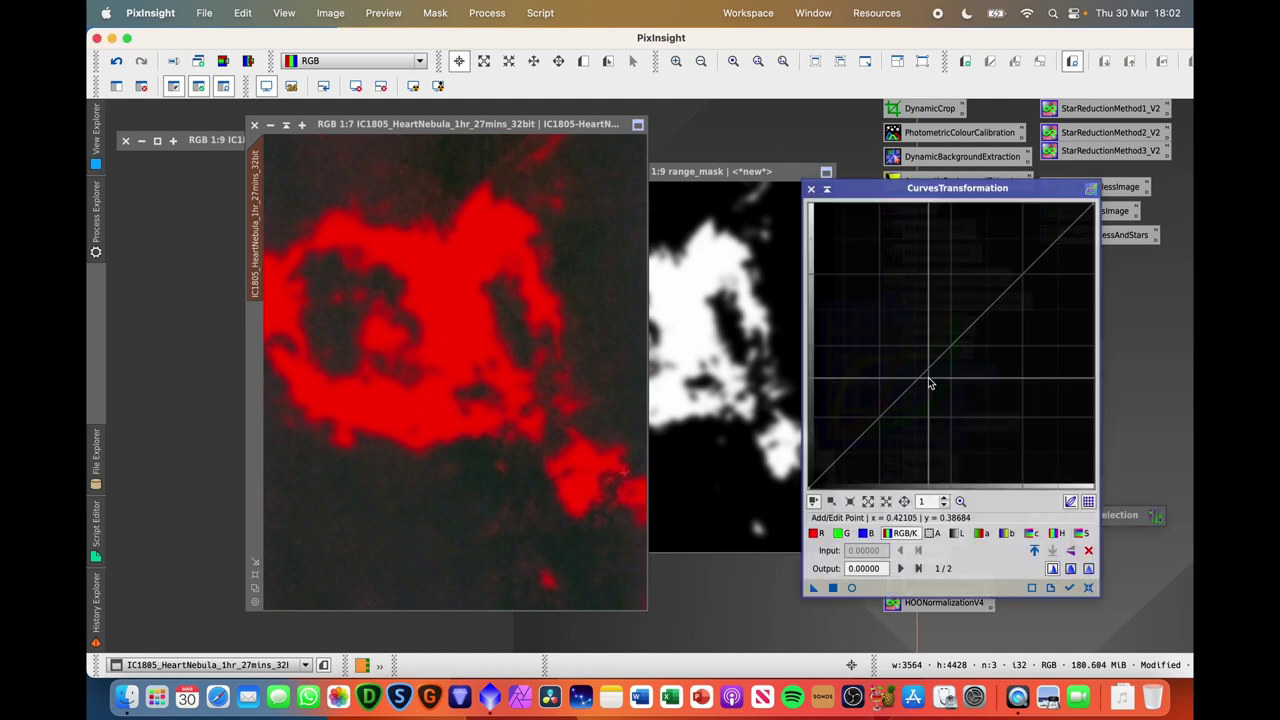
pyautogui.click(852, 588)
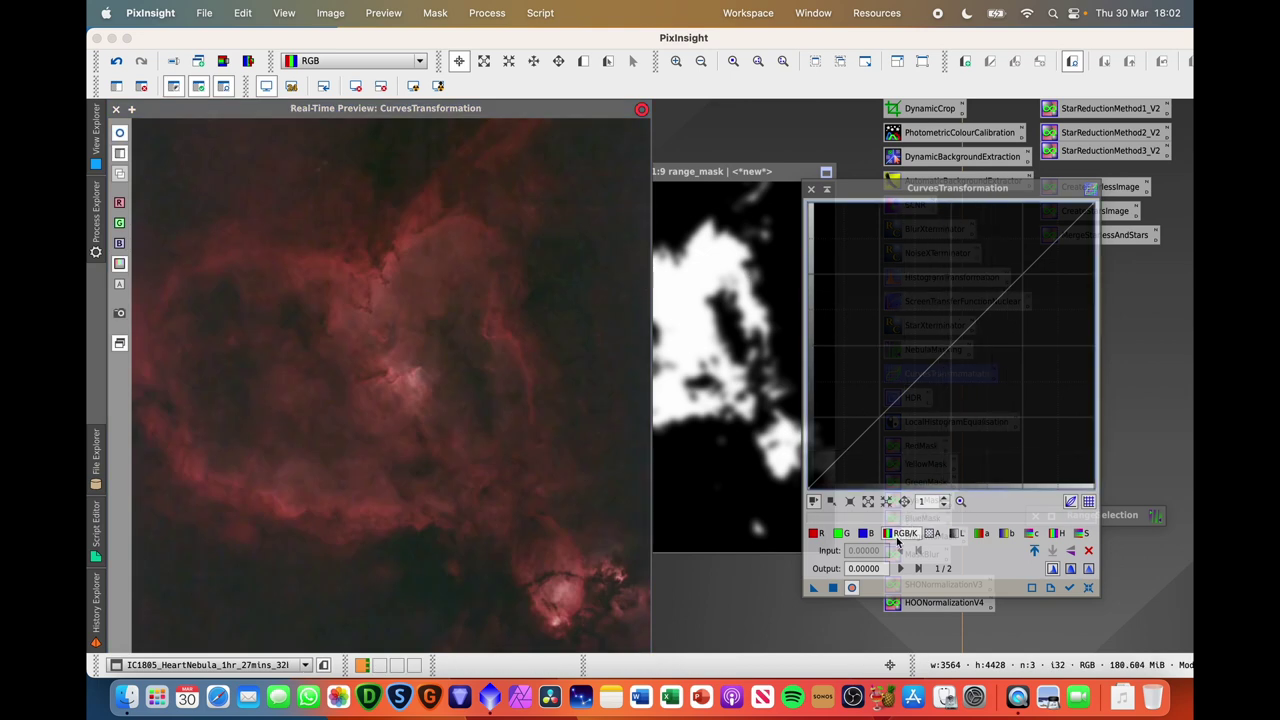
pyautogui.click(957, 352)
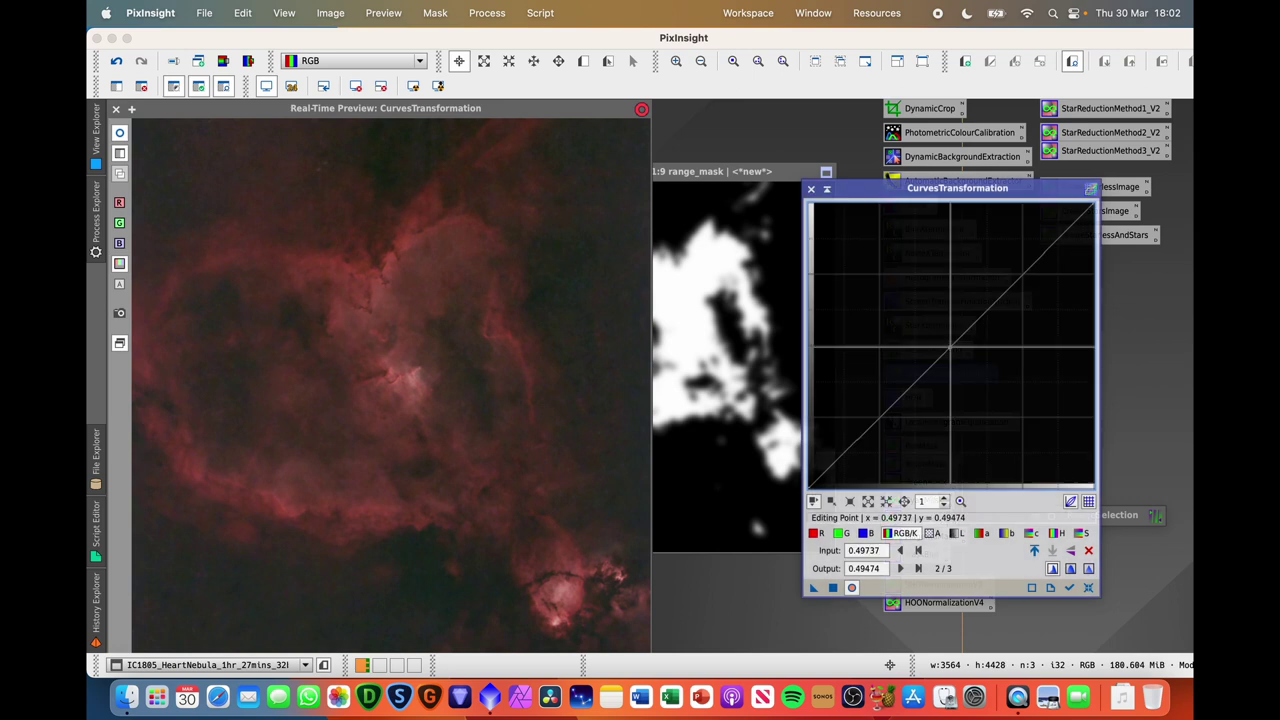
pyautogui.moveTo(958, 352); pyautogui.dragTo(968, 367)
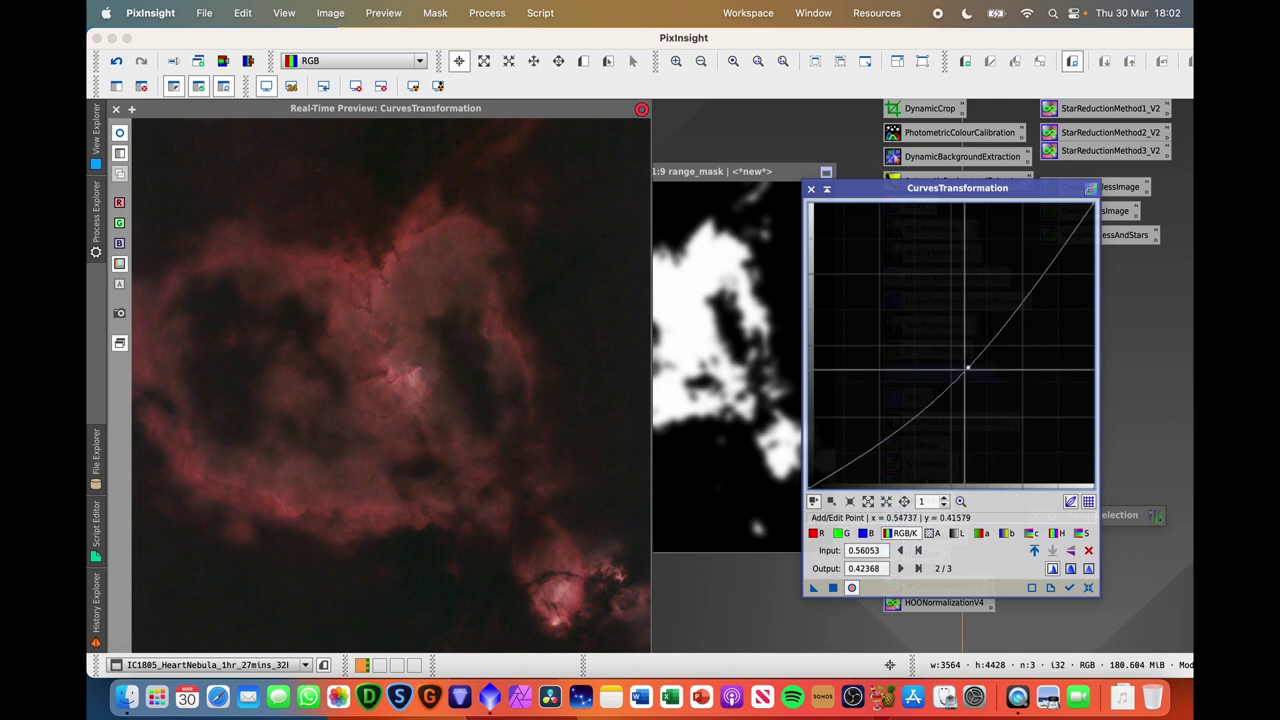
pyautogui.moveTo(967, 368); pyautogui.dragTo(942, 359)
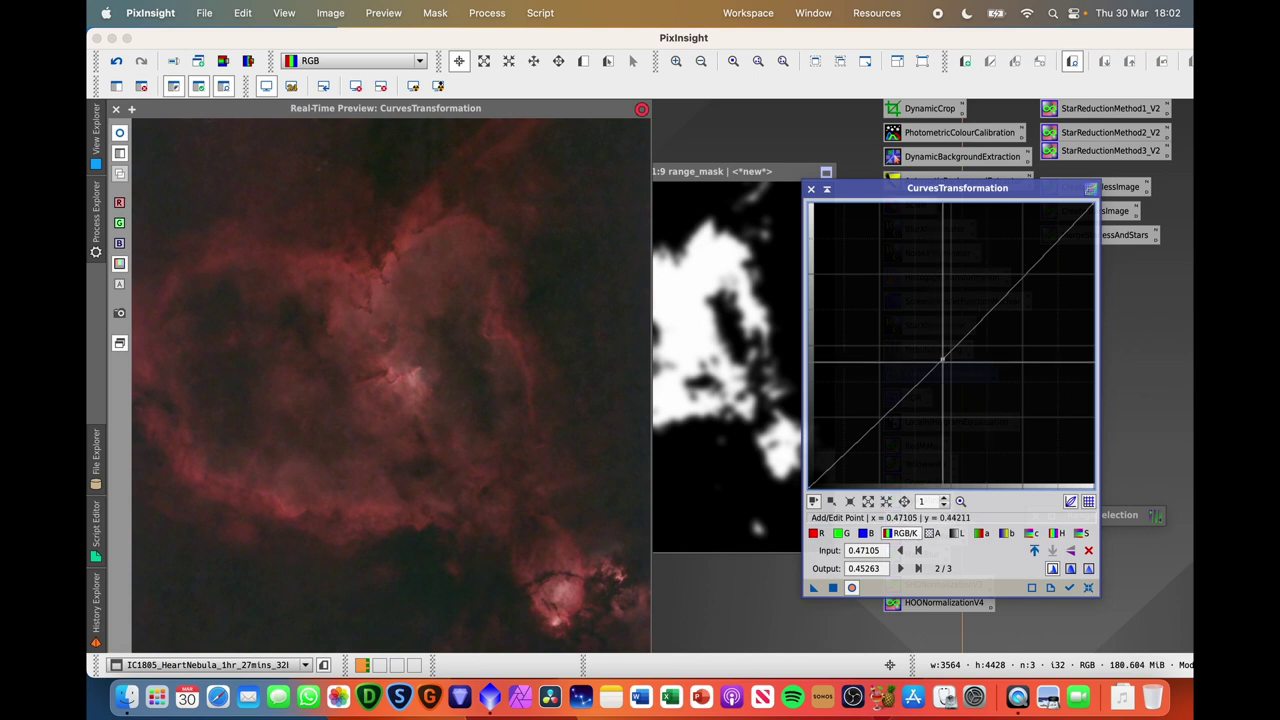
pyautogui.moveTo(942, 359); pyautogui.dragTo(959, 359)
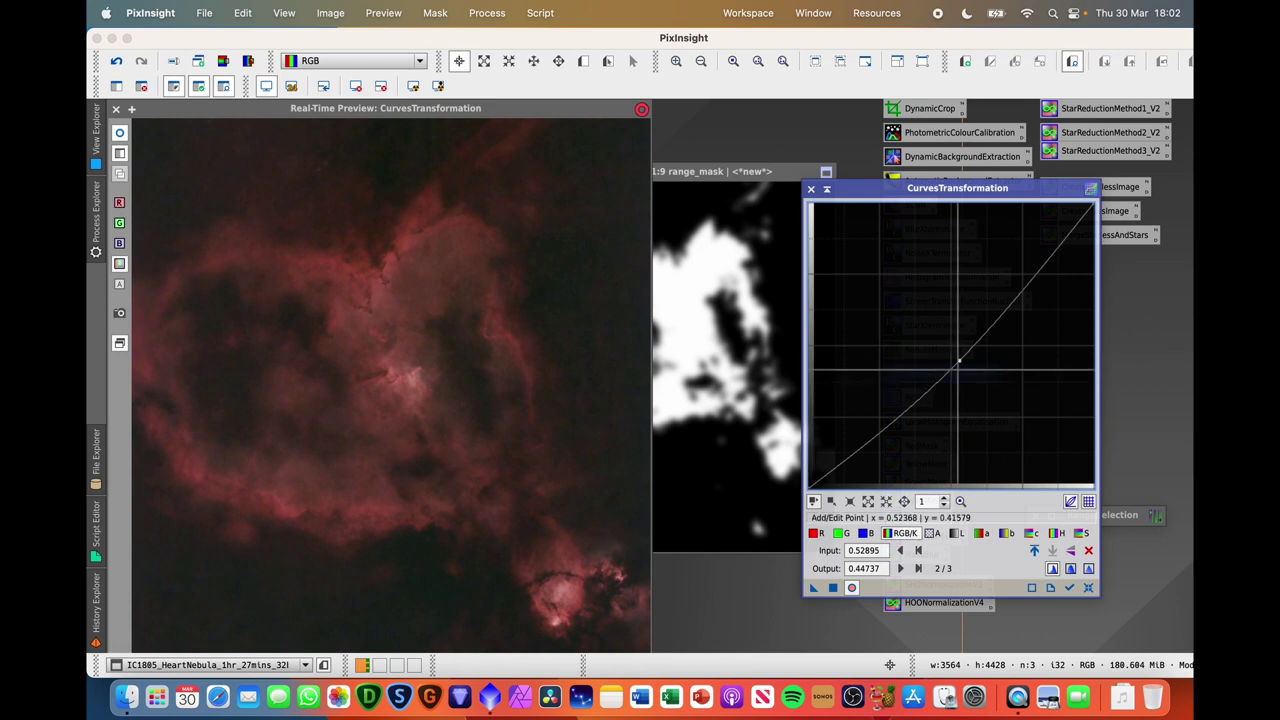
pyautogui.moveTo(959, 361); pyautogui.dragTo(961, 364)
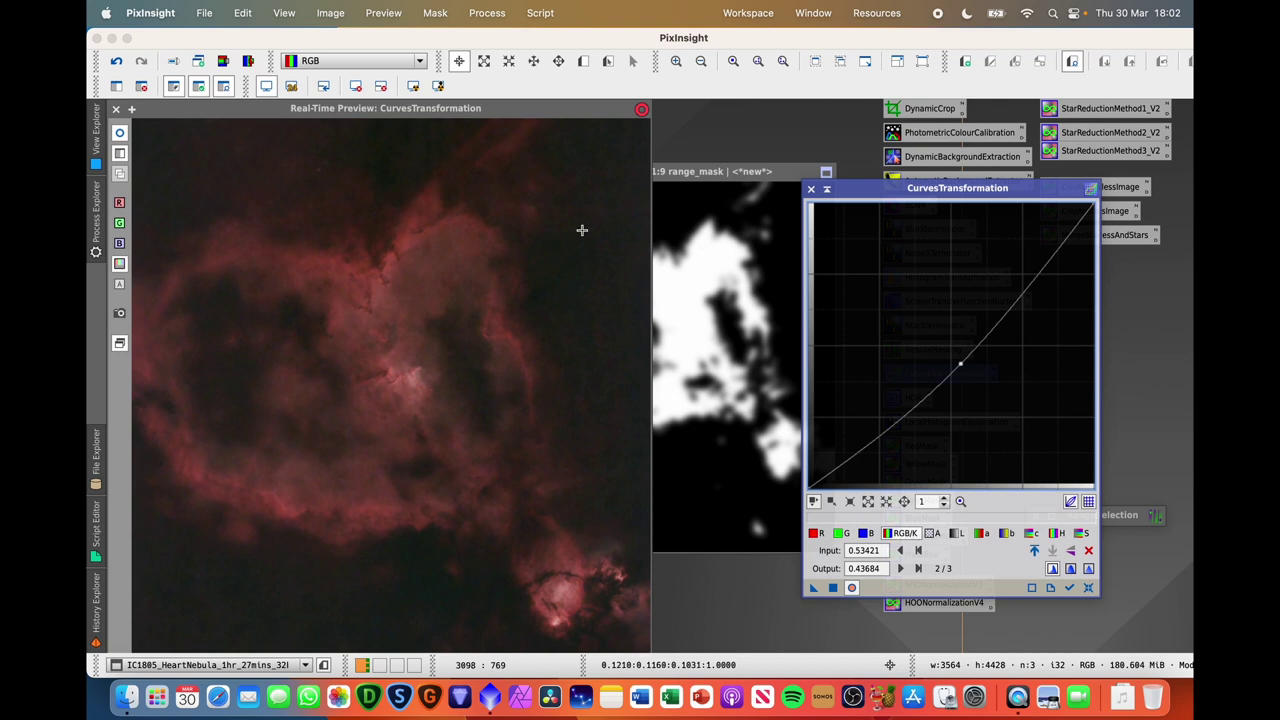
pyautogui.moveTo(960, 364)
pyautogui.mouseDown()
pyautogui.moveTo(985, 352)
pyautogui.moveTo(969, 361)
pyautogui.mouseUp()
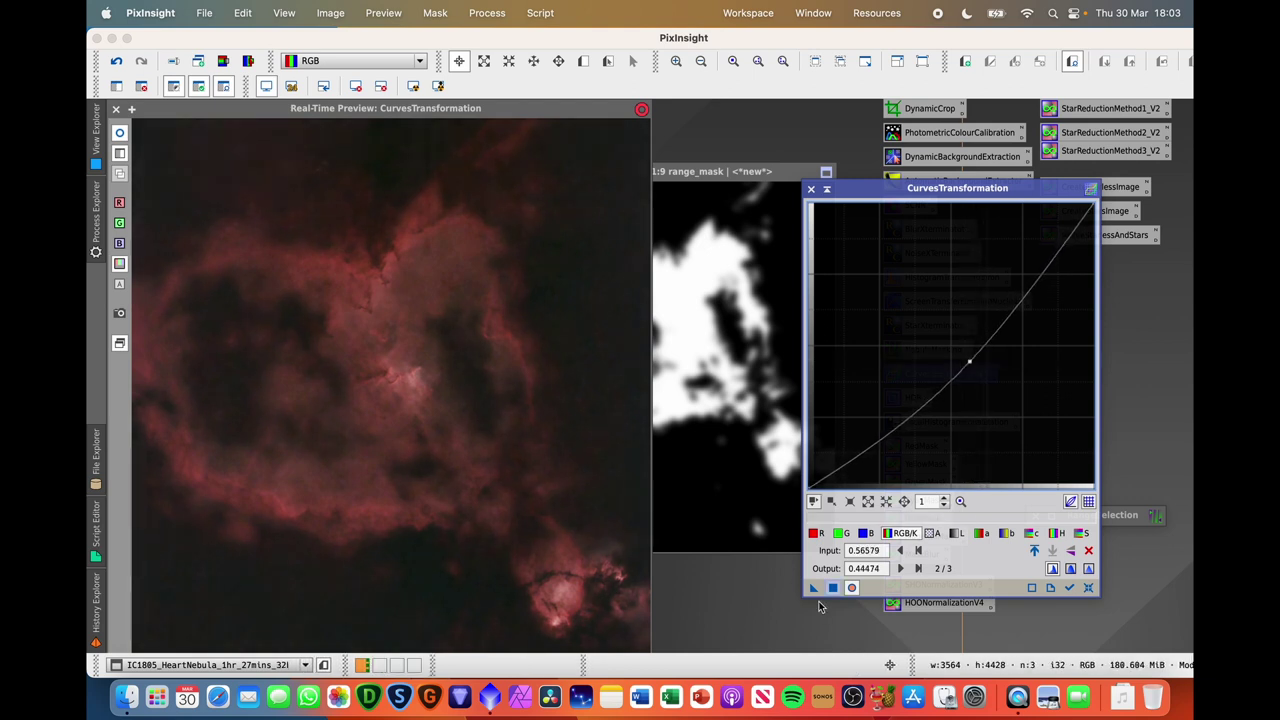
pyautogui.click(834, 589)
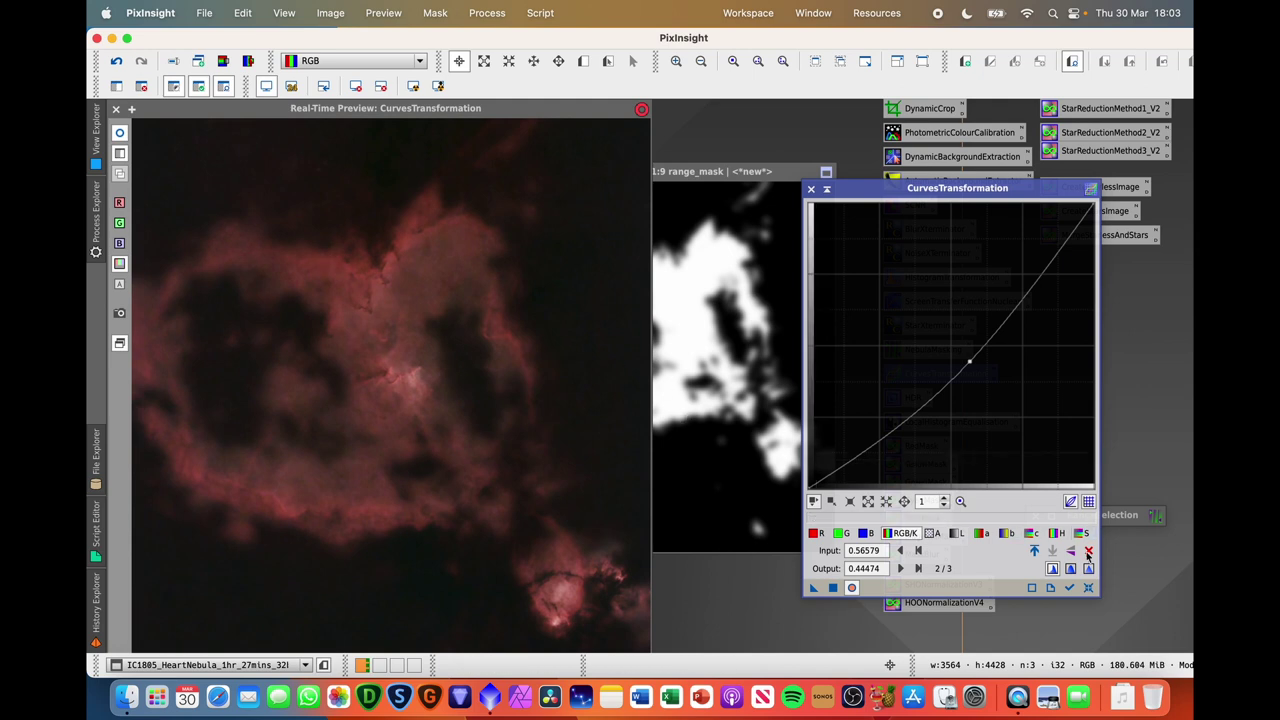
pyautogui.click(1090, 589)
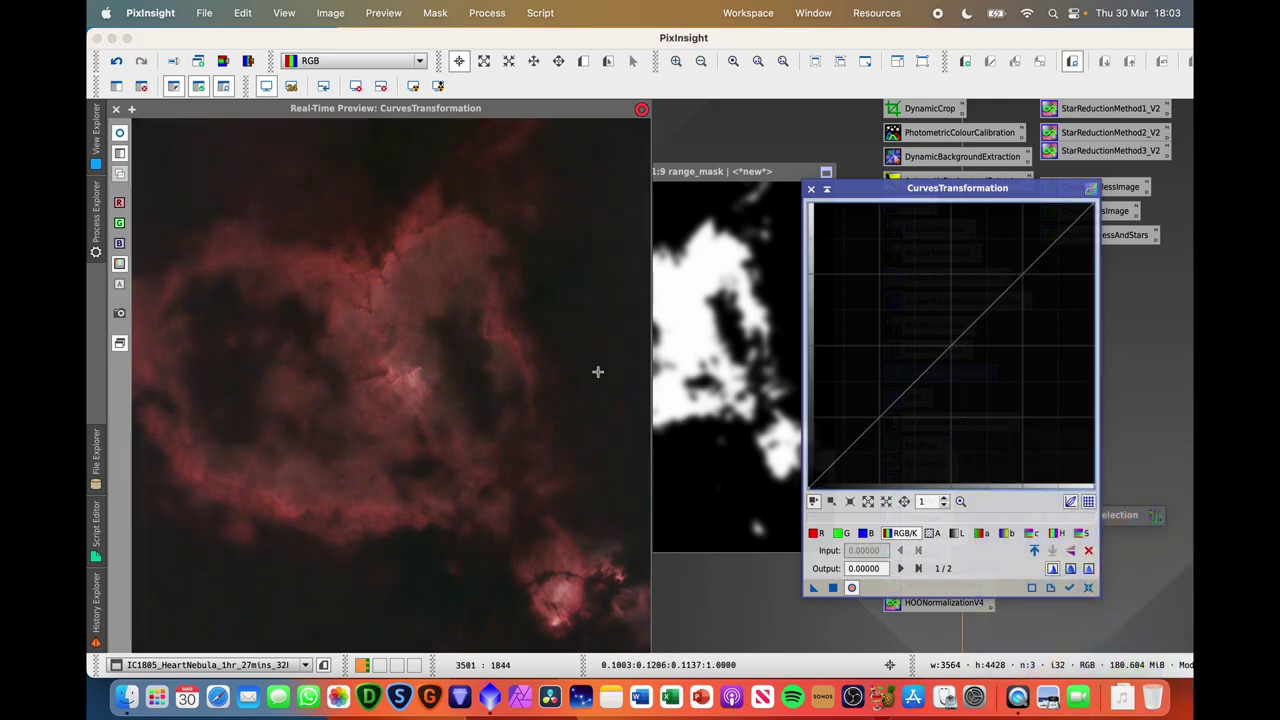
# Step: Invert the mask so the nebula is exposed, with the curves preview back on
pyautogui.click(116, 110)
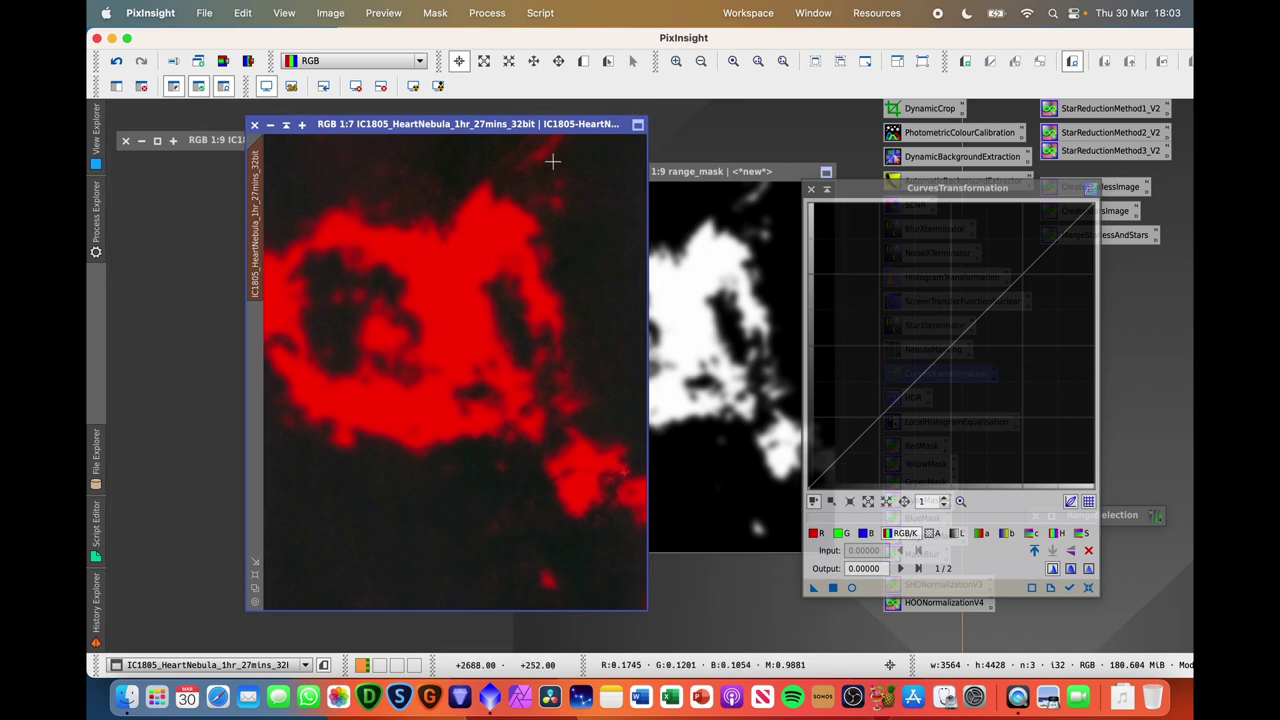
pyautogui.click(434, 14)
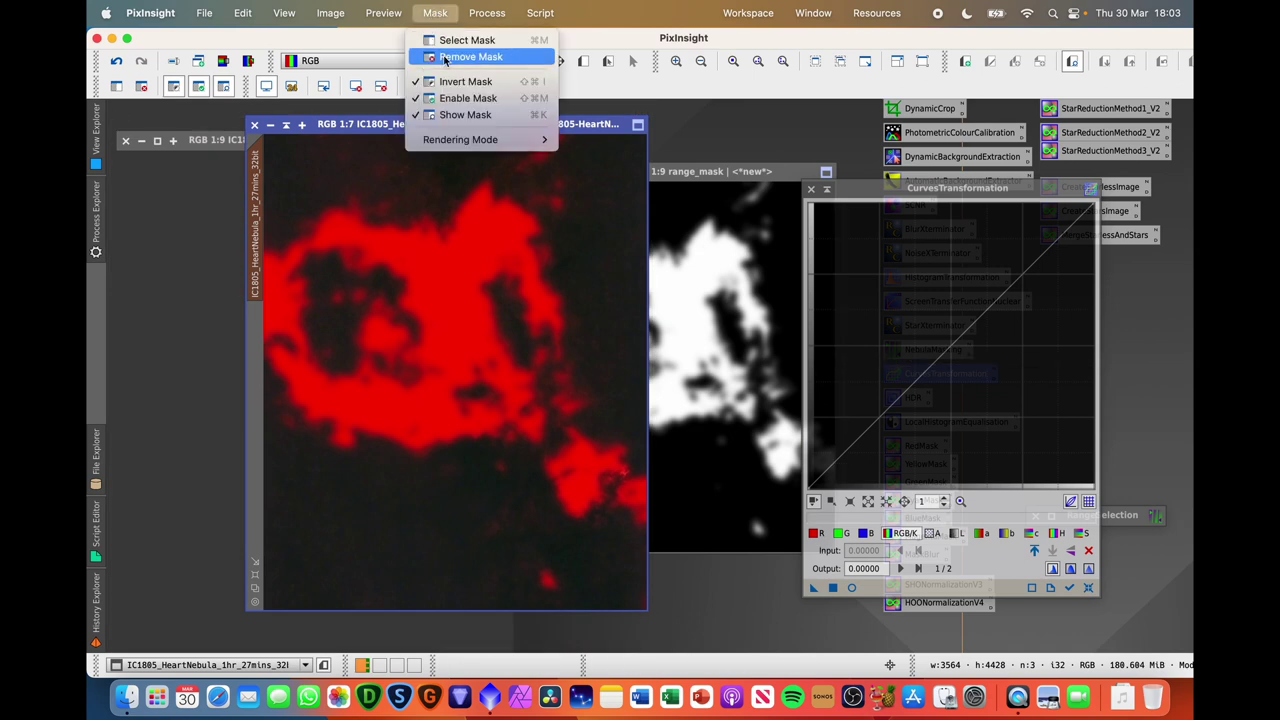
pyautogui.click(463, 82)
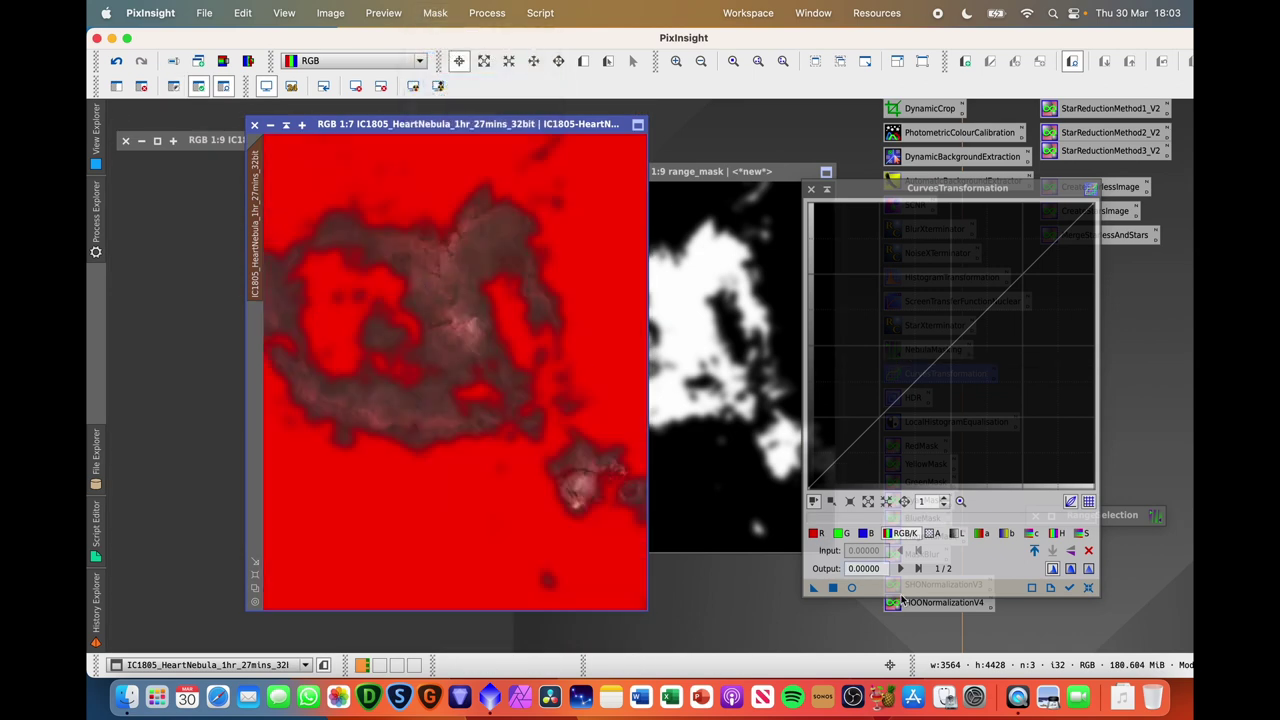
pyautogui.click(854, 589)
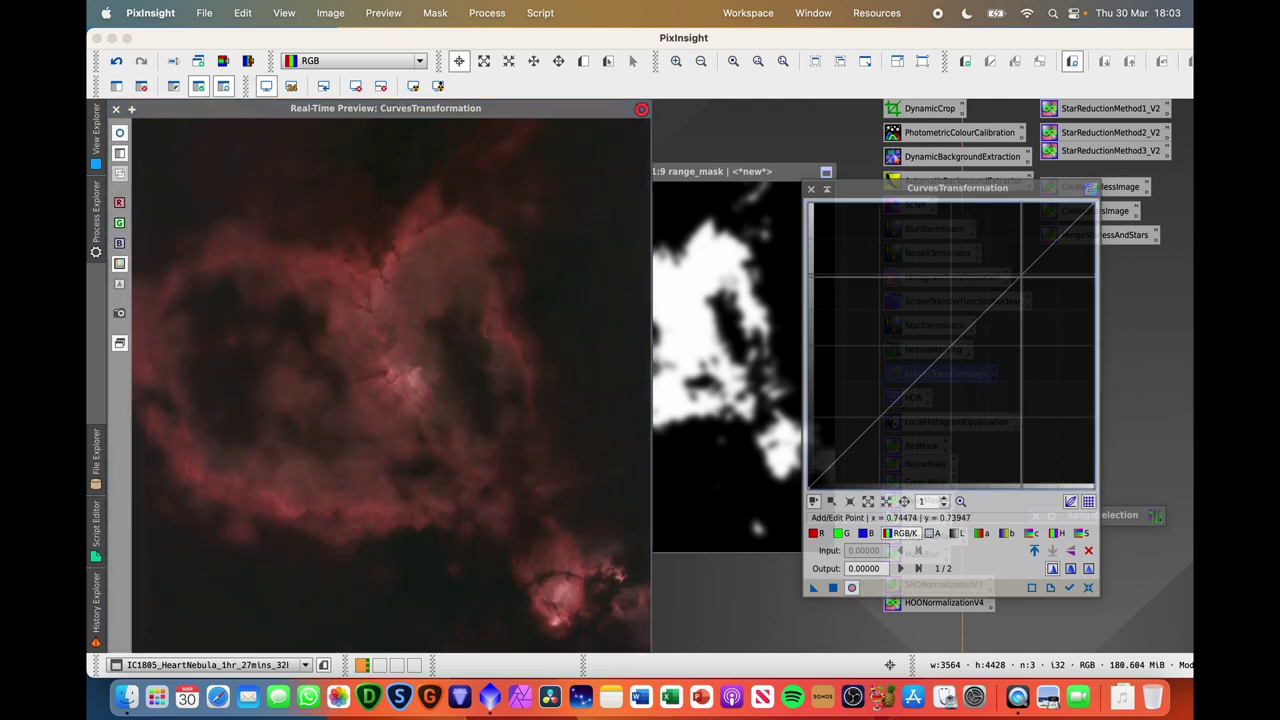
# Step: Shape an S-curve lifting upper midtones and lowering shadows, checking nebula pixel values
pyautogui.moveTo(1022, 279); pyautogui.dragTo(1017, 266)
pyautogui.moveTo(840, 454); pyautogui.dragTo(841, 464)
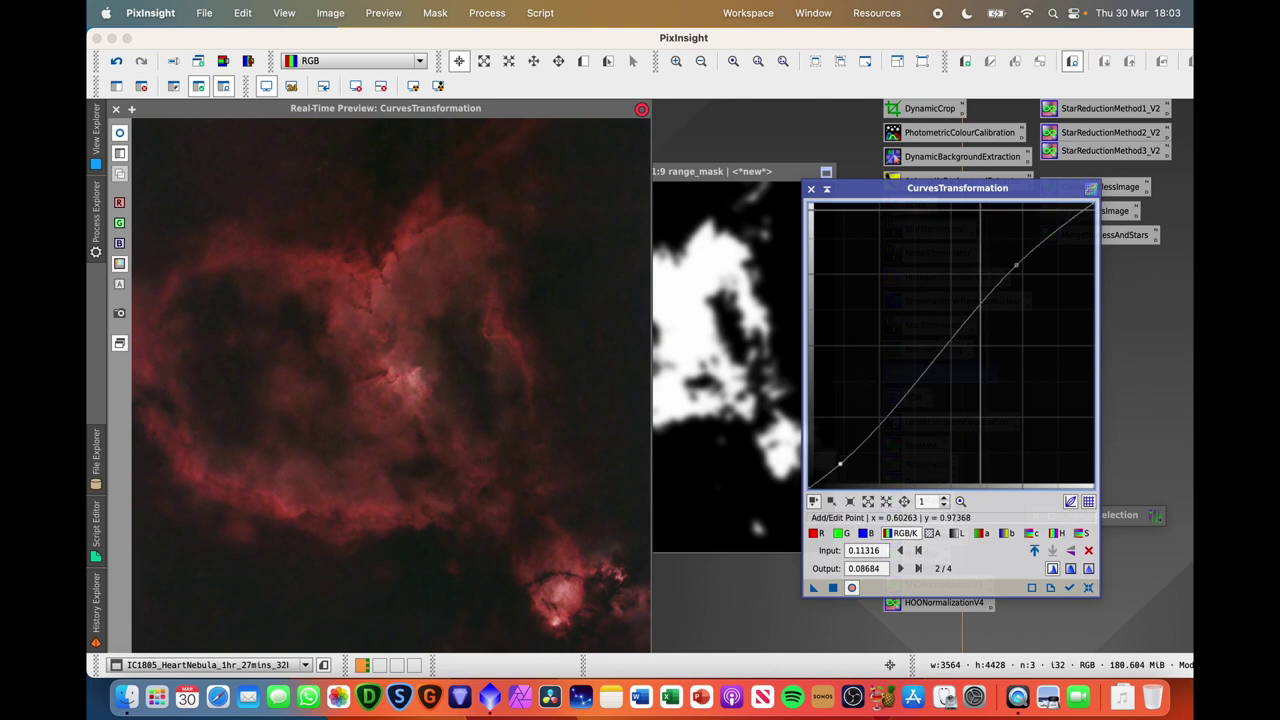
pyautogui.moveTo(1019, 266); pyautogui.dragTo(1009, 266)
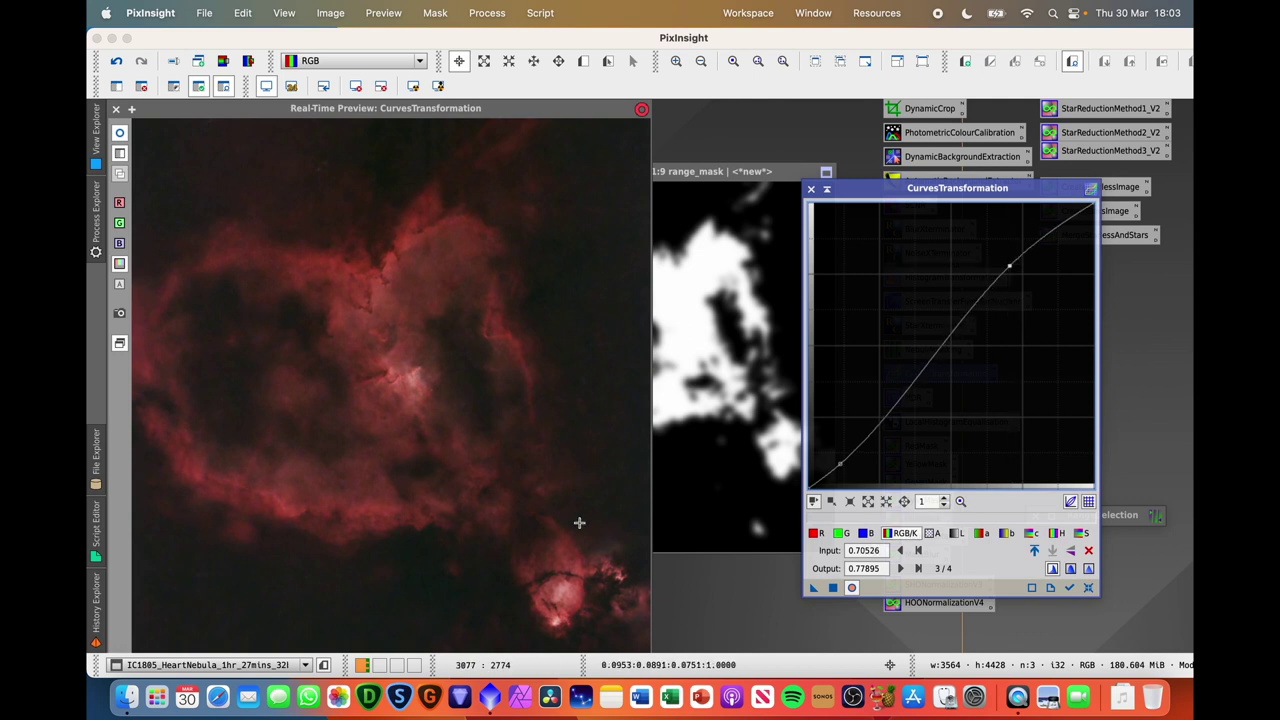
pyautogui.click(555, 621)
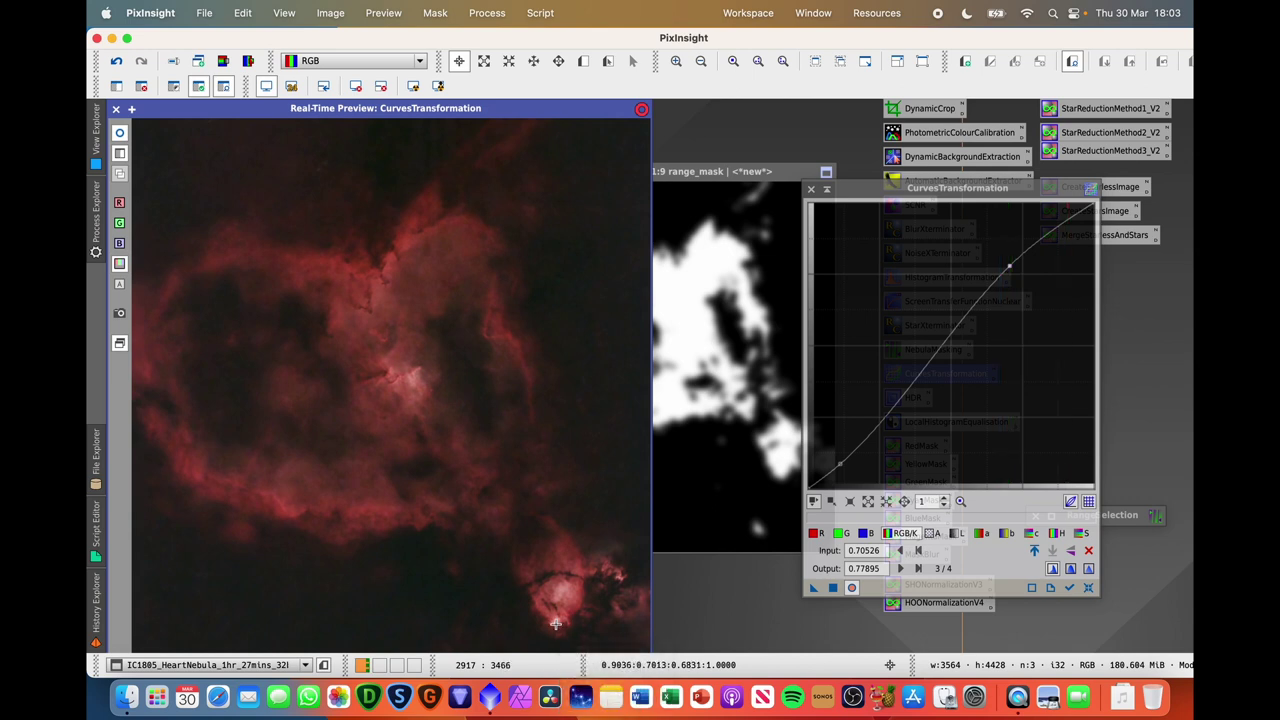
pyautogui.click(555, 623)
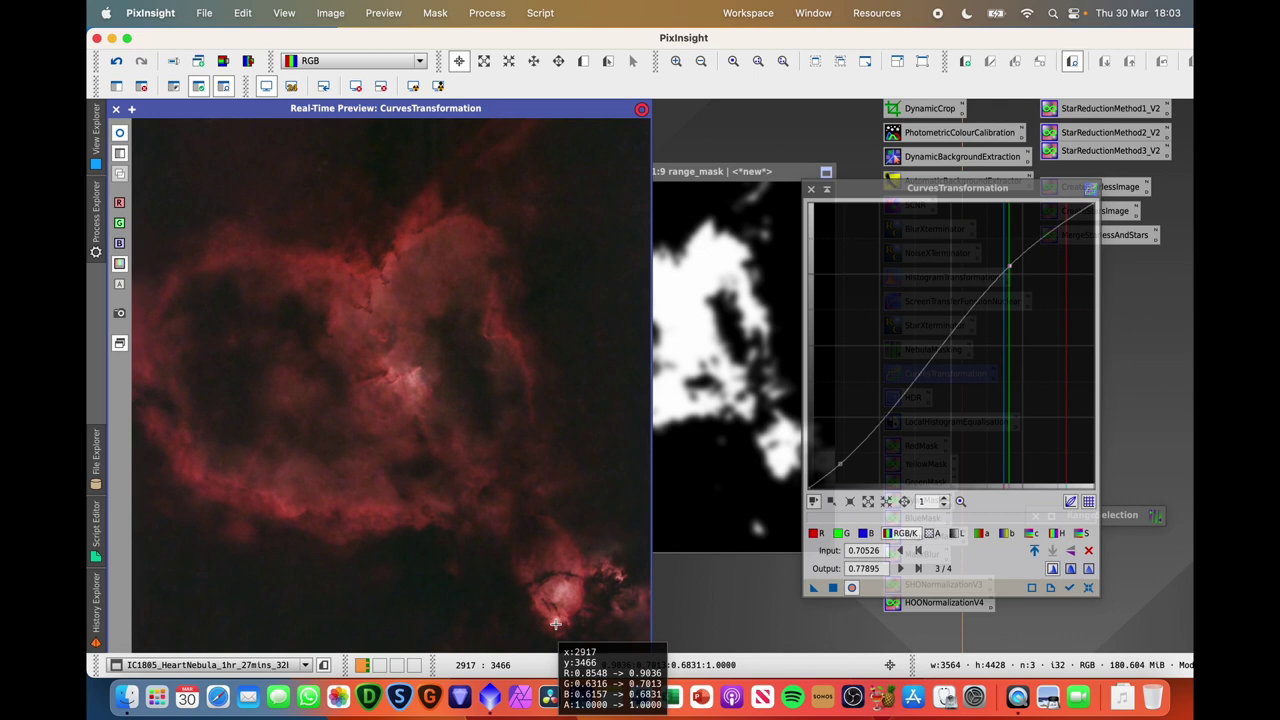
pyautogui.click(410, 374)
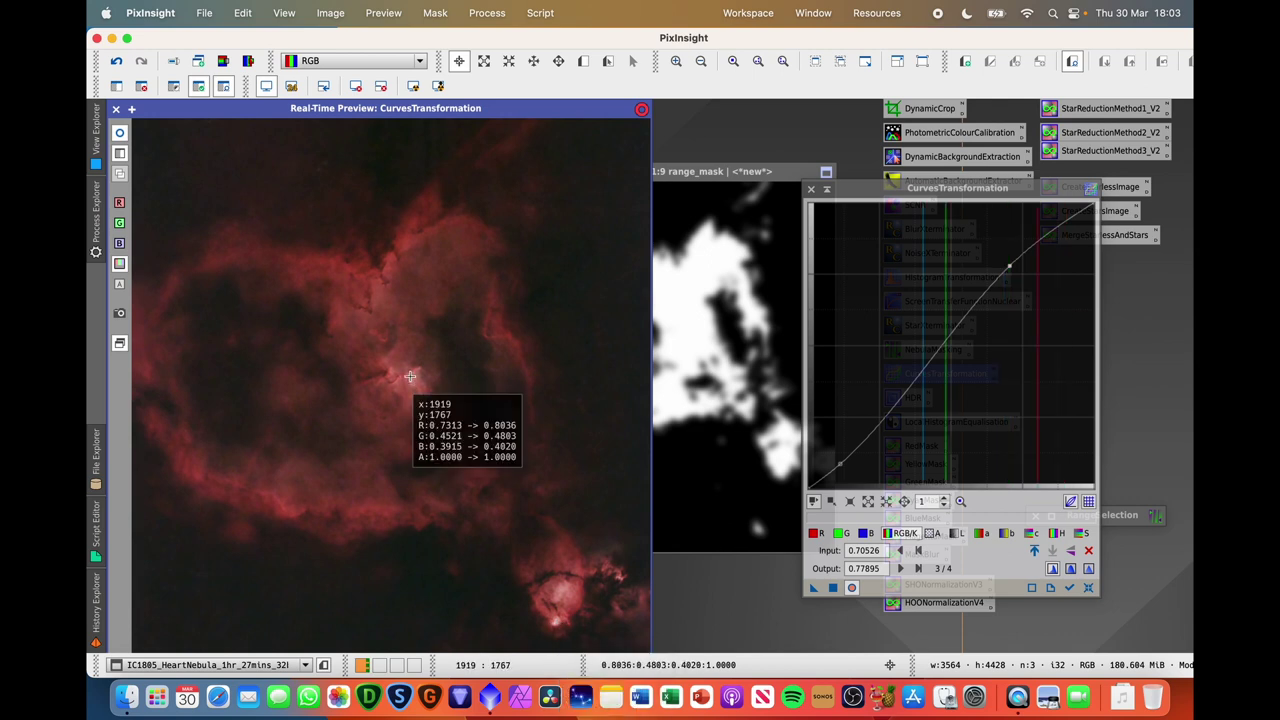
pyautogui.click(540, 283)
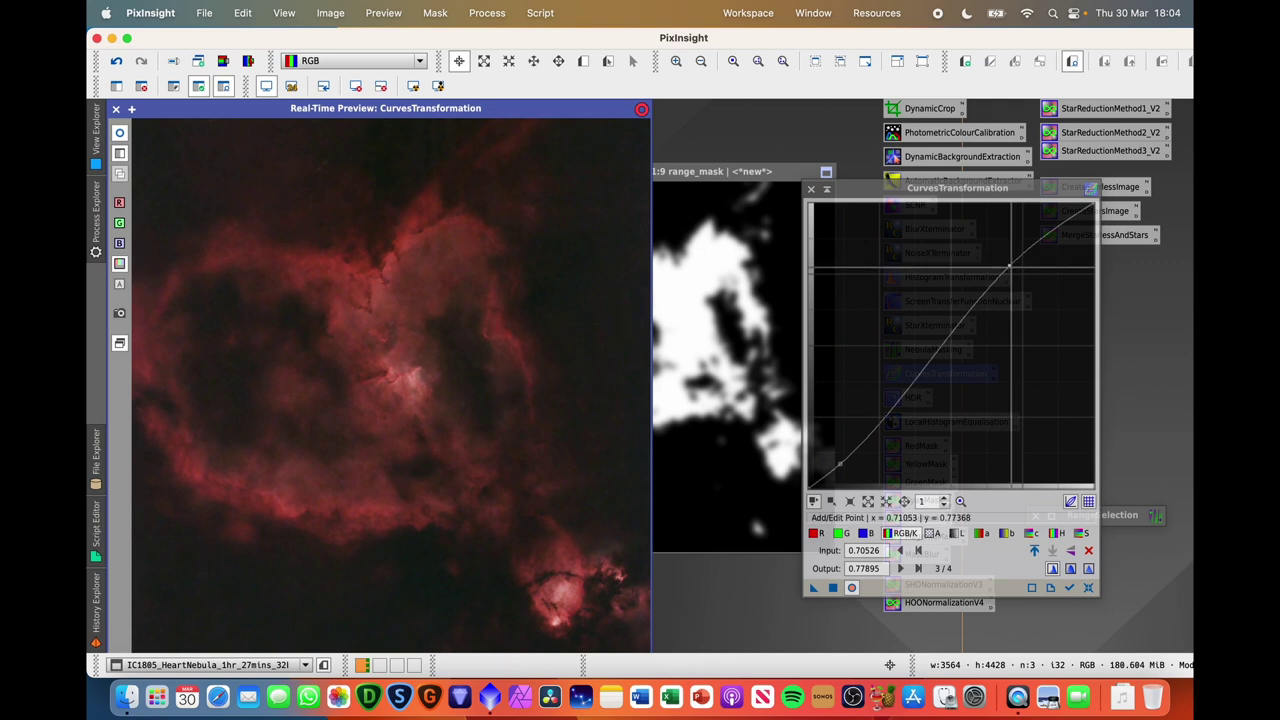
# Step: Fine-tune the upper and shadow curve points and apply the S-curve to the nebula
pyautogui.moveTo(1010, 267); pyautogui.dragTo(1008, 265)
pyautogui.moveTo(1005, 264); pyautogui.dragTo(1003, 266)
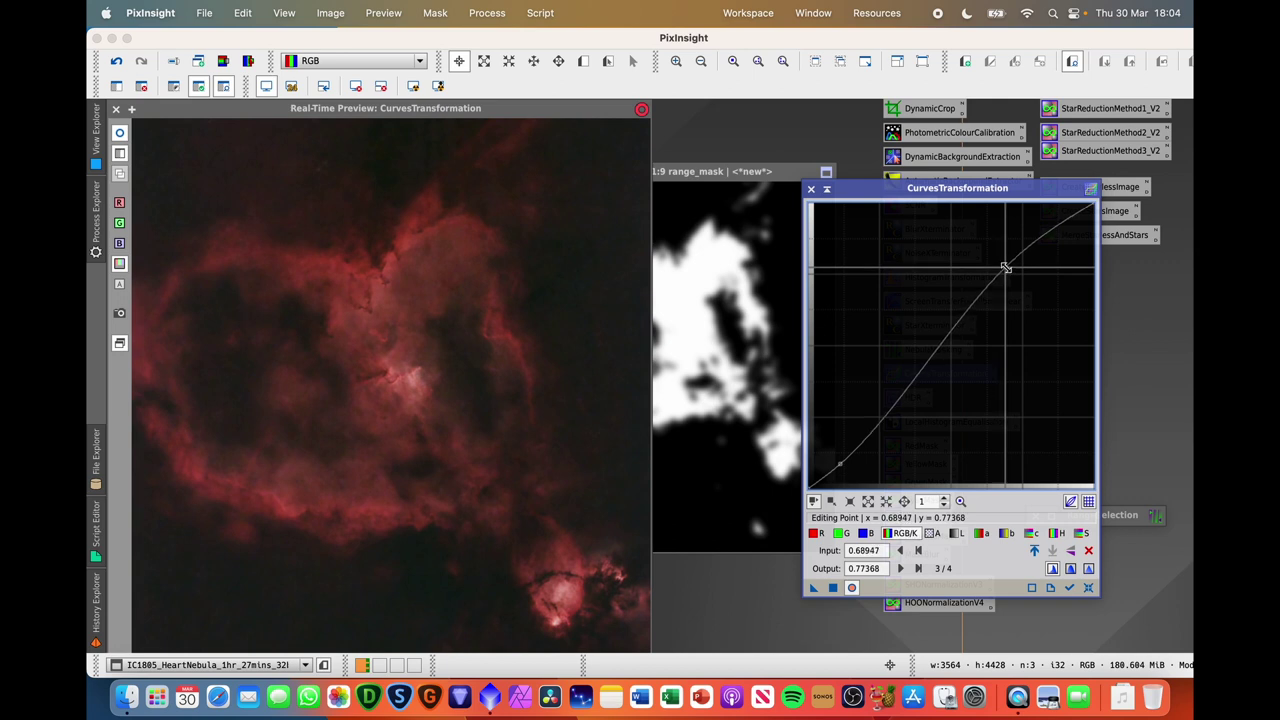
pyautogui.click(556, 622)
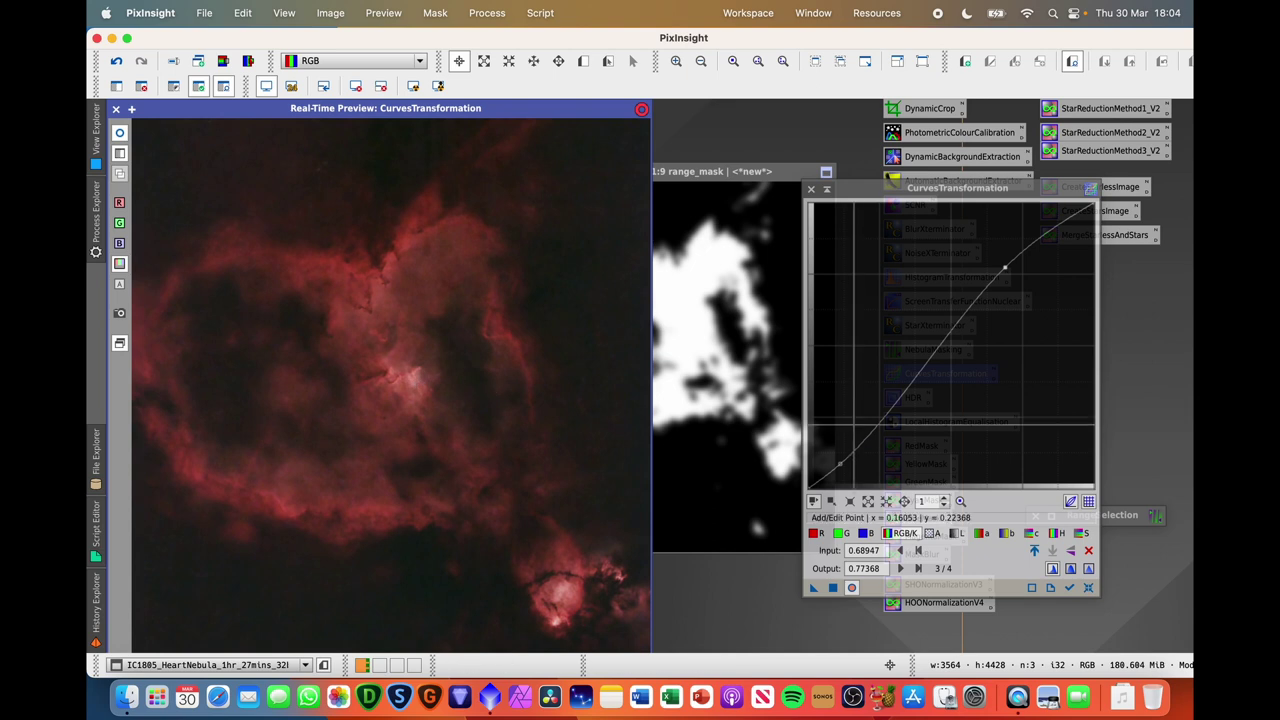
pyautogui.click(842, 462)
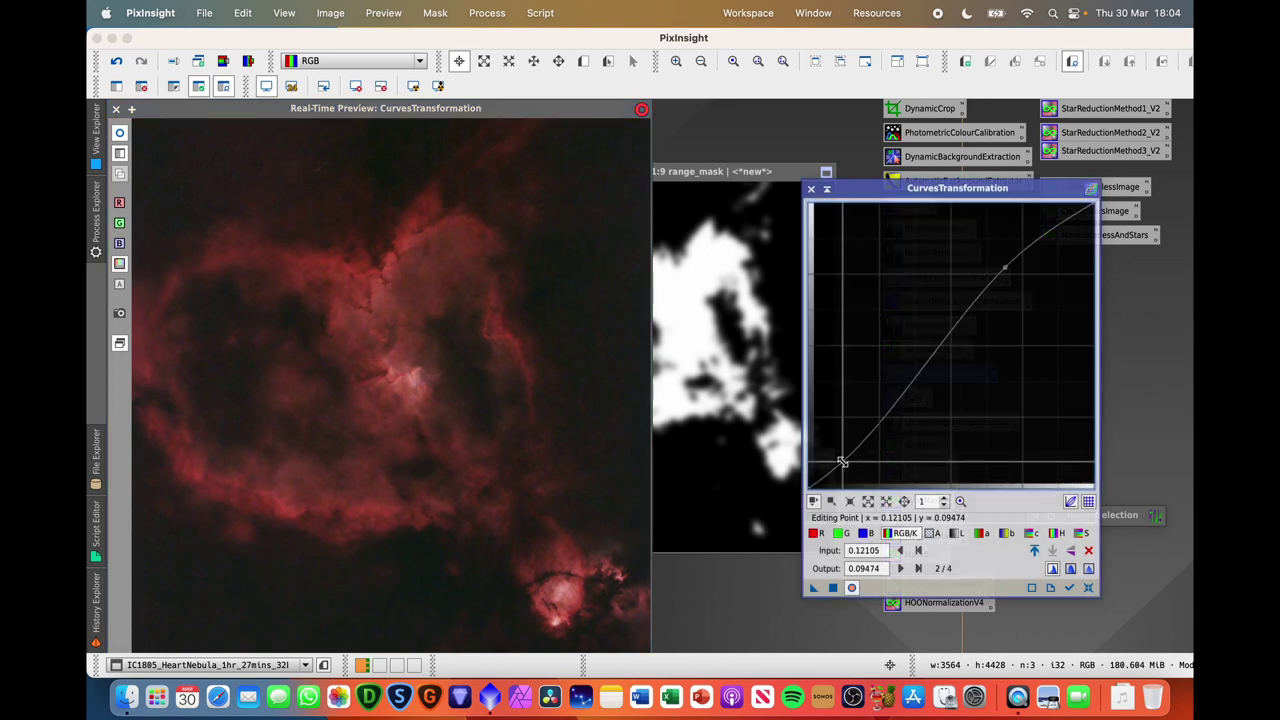
pyautogui.moveTo(842, 462); pyautogui.dragTo(847, 457)
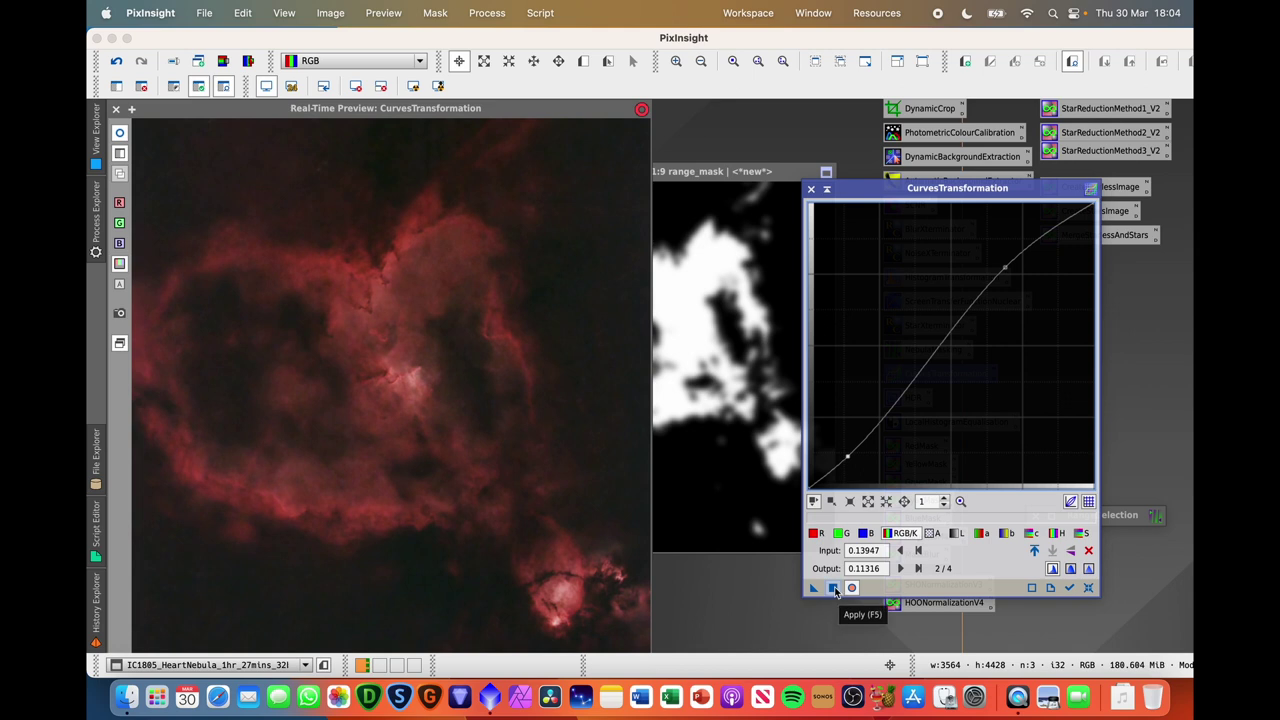
pyautogui.click(835, 590)
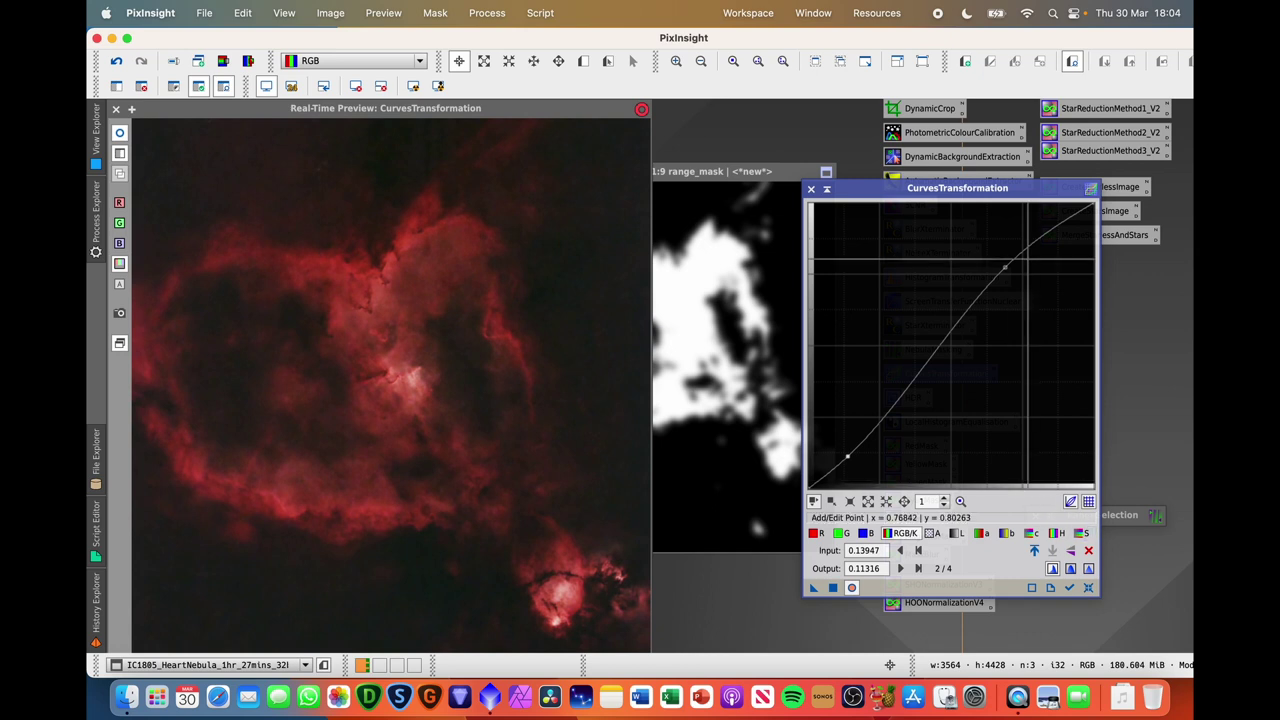
# Step: Refine the curve with shadows at 0.12632 to 0.11053 and apply it again
pyautogui.moveTo(1005, 268); pyautogui.dragTo(1017, 264)
pyautogui.moveTo(848, 457); pyautogui.dragTo(843, 458)
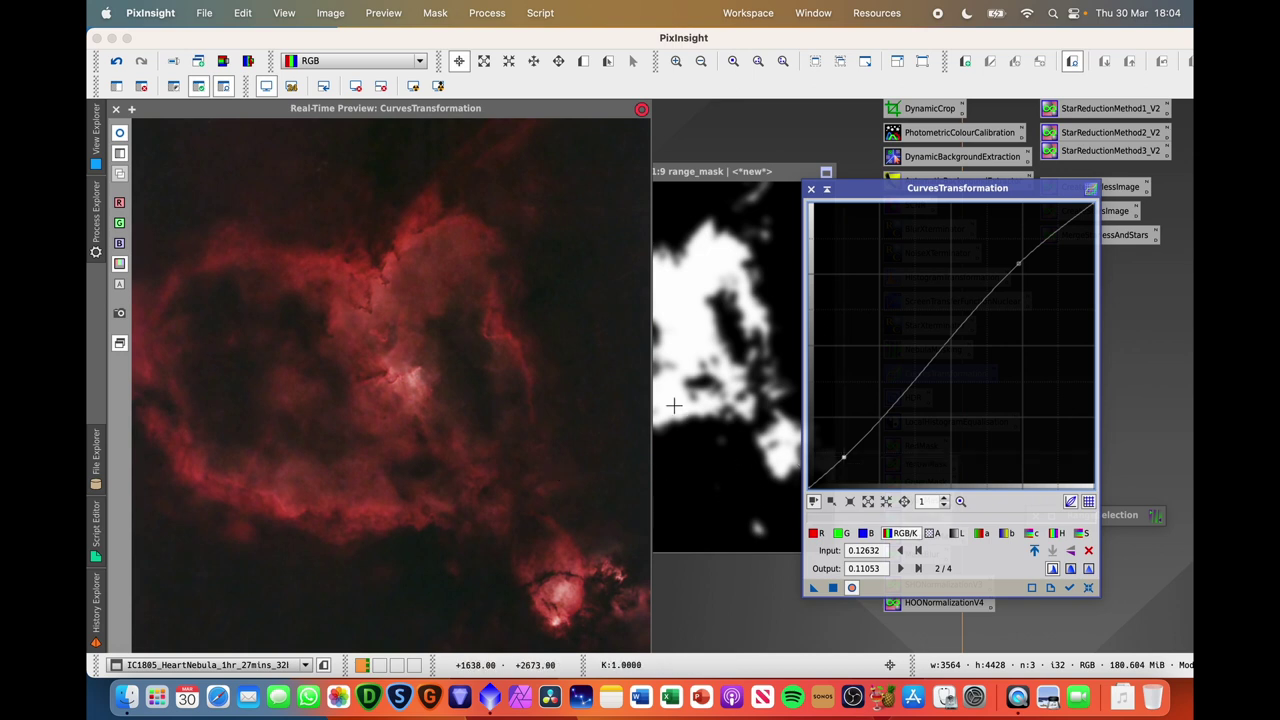
pyautogui.click(833, 589)
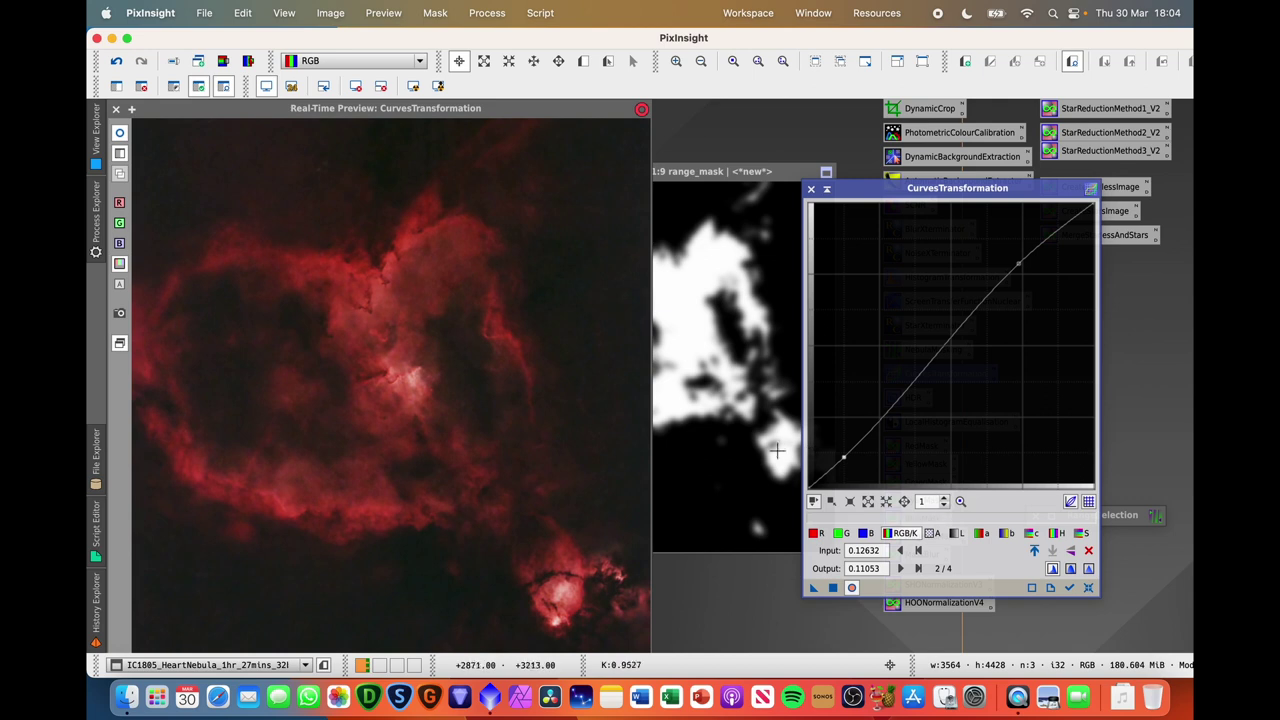
# Step: Reset the curve to identity and invert the mask on the image
pyautogui.click(1090, 588)
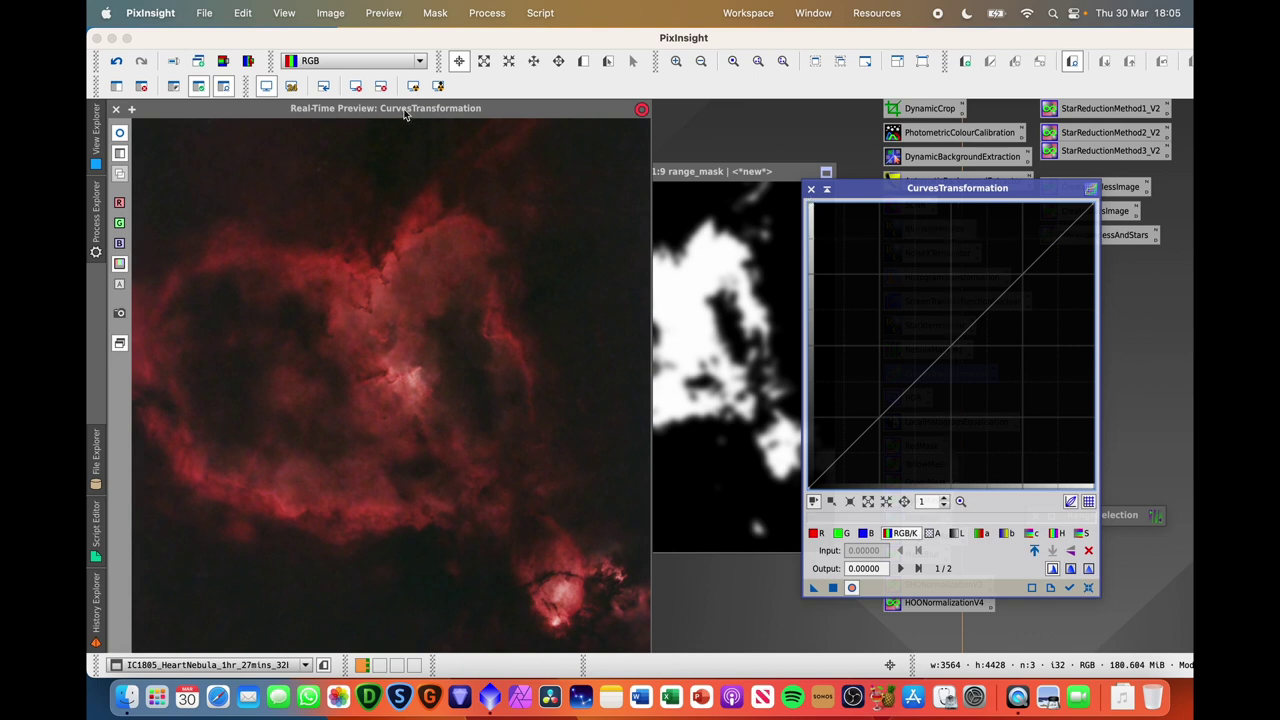
pyautogui.click(386, 12)
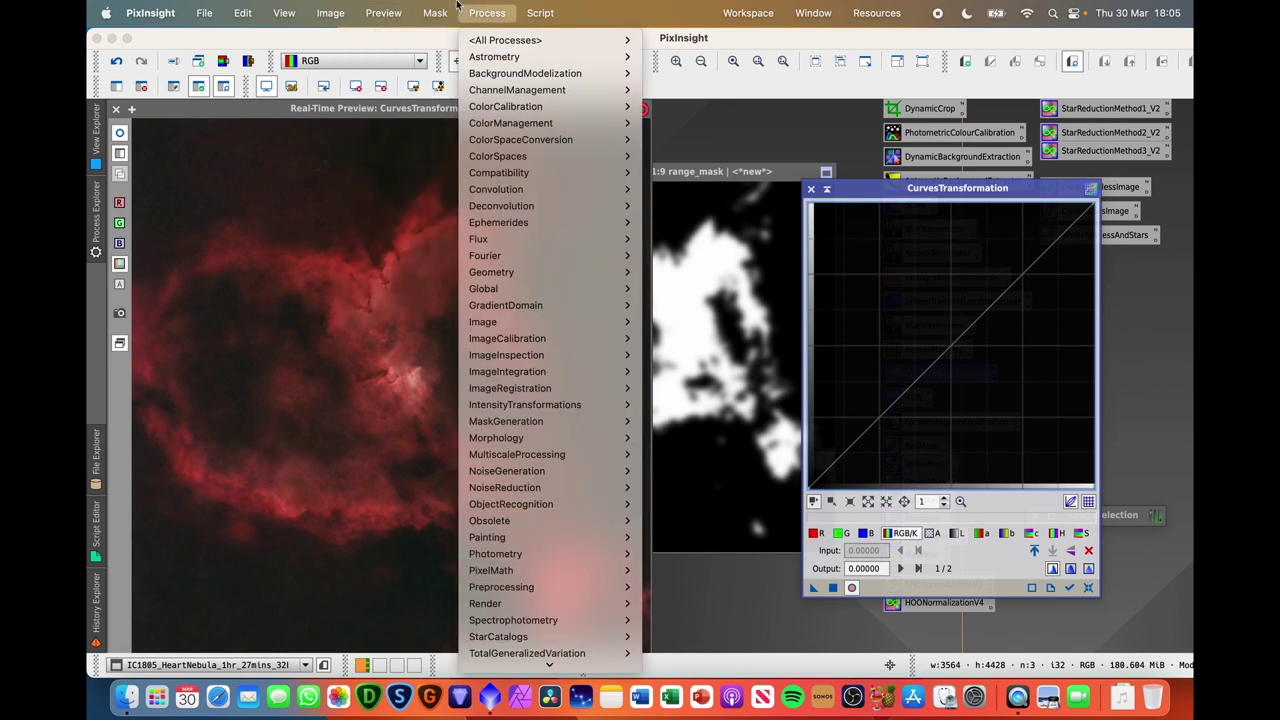
pyautogui.moveTo(440, 16)
pyautogui.click(467, 82)
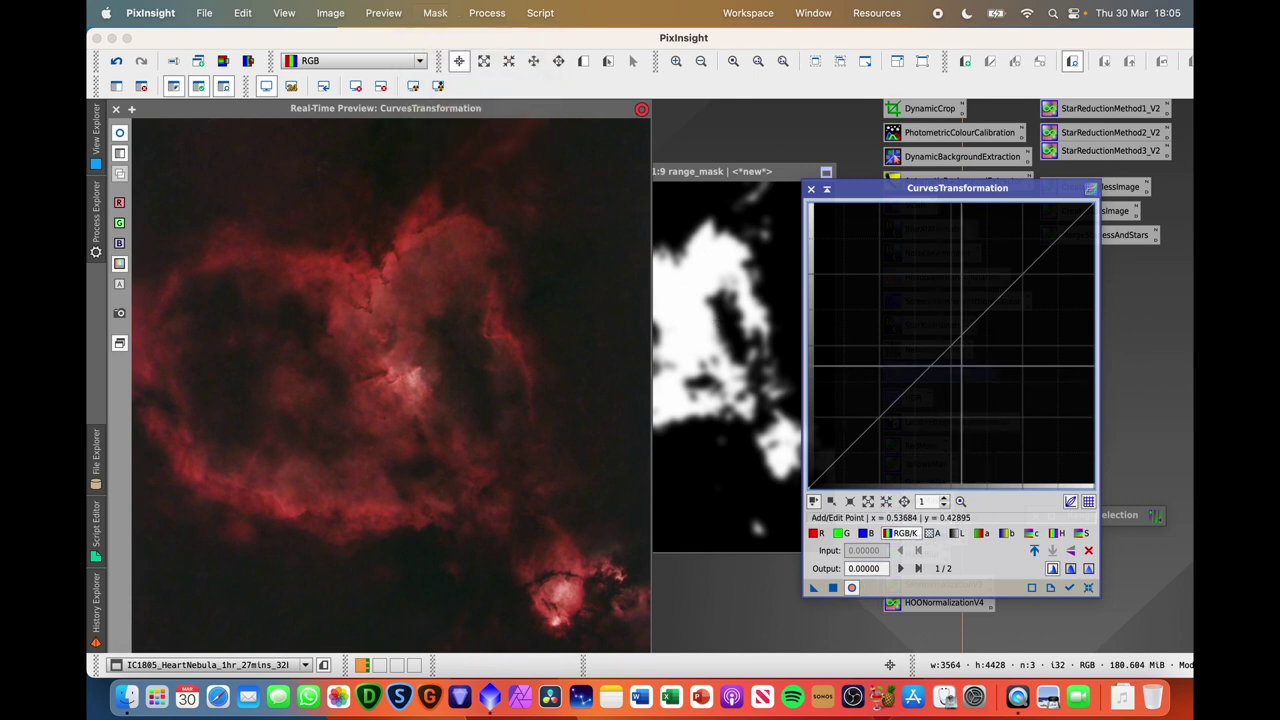
# Step: Apply a gentle darkening curve mapping 0.51316 down to 0.47895
pyautogui.click(958, 351)
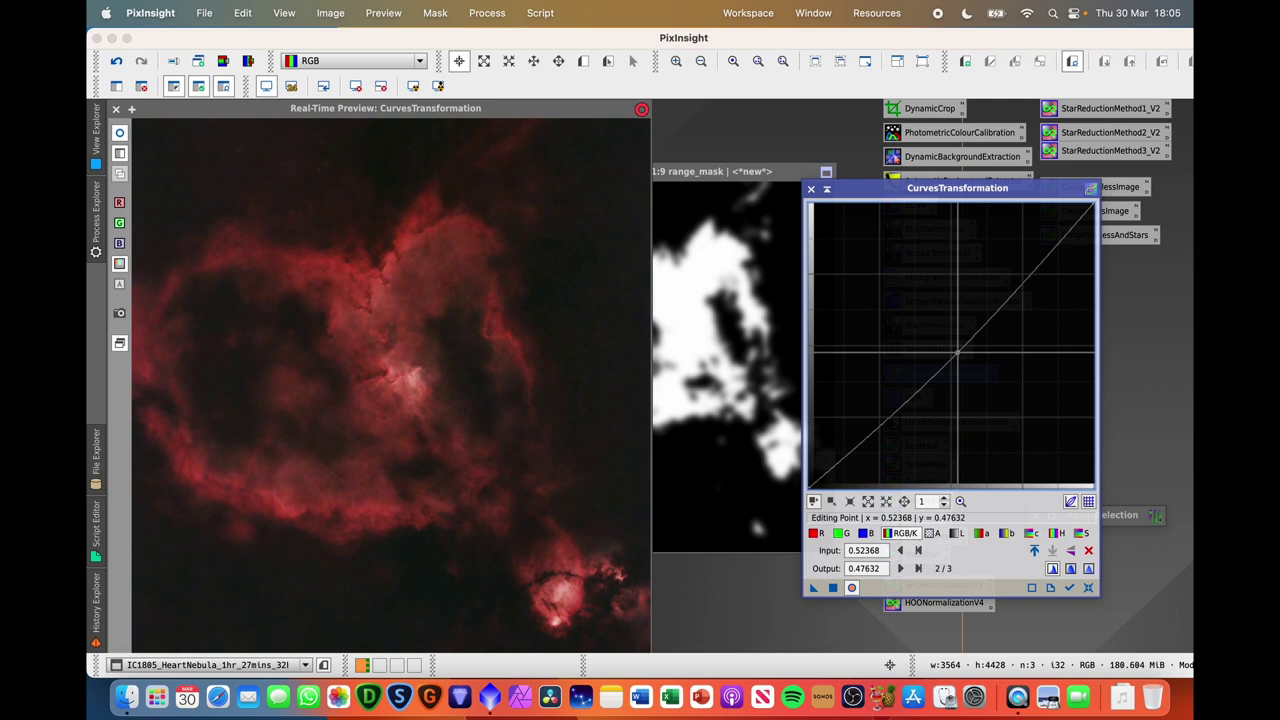
pyautogui.moveTo(962, 350); pyautogui.dragTo(956, 352)
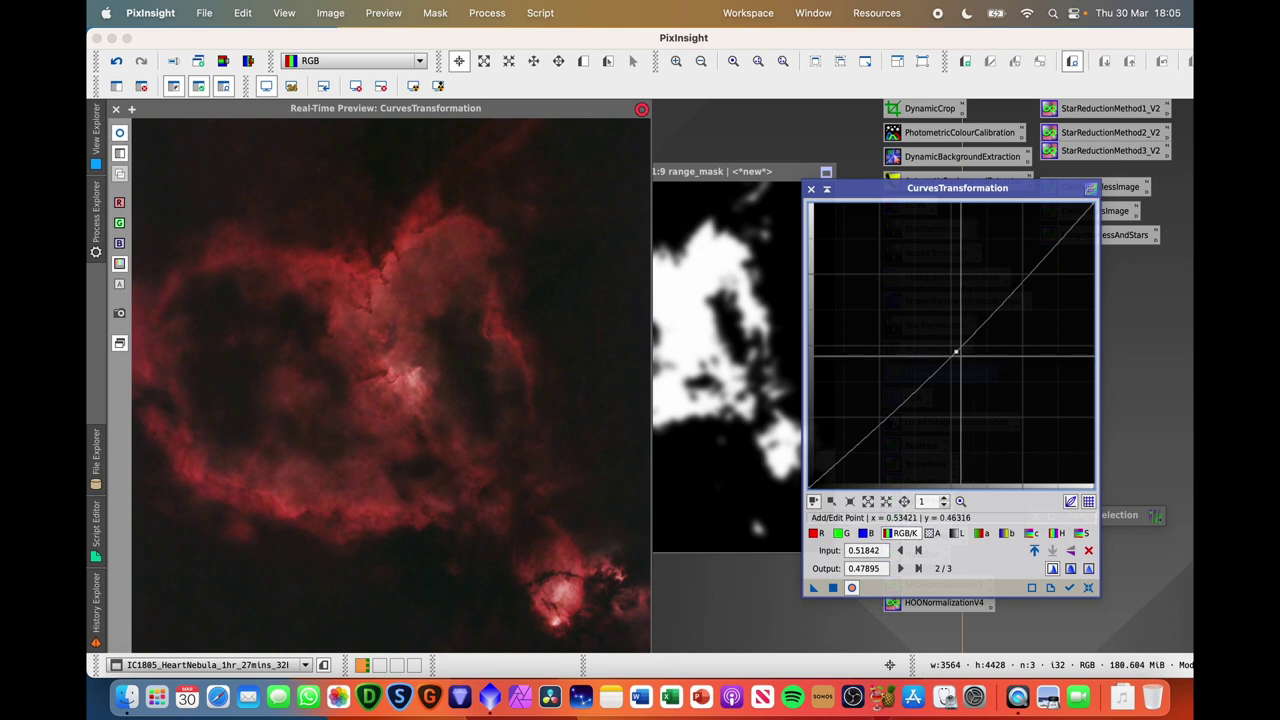
pyautogui.moveTo(956, 350); pyautogui.dragTo(956, 353)
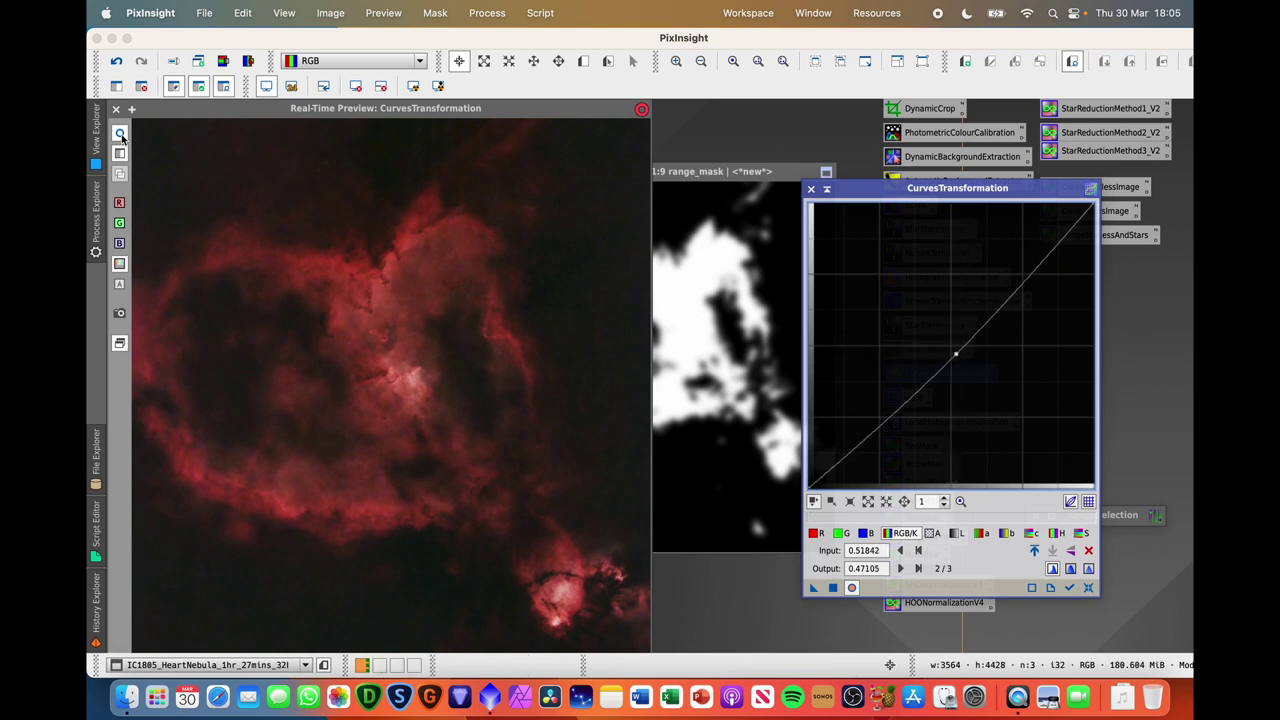
pyautogui.click(120, 136)
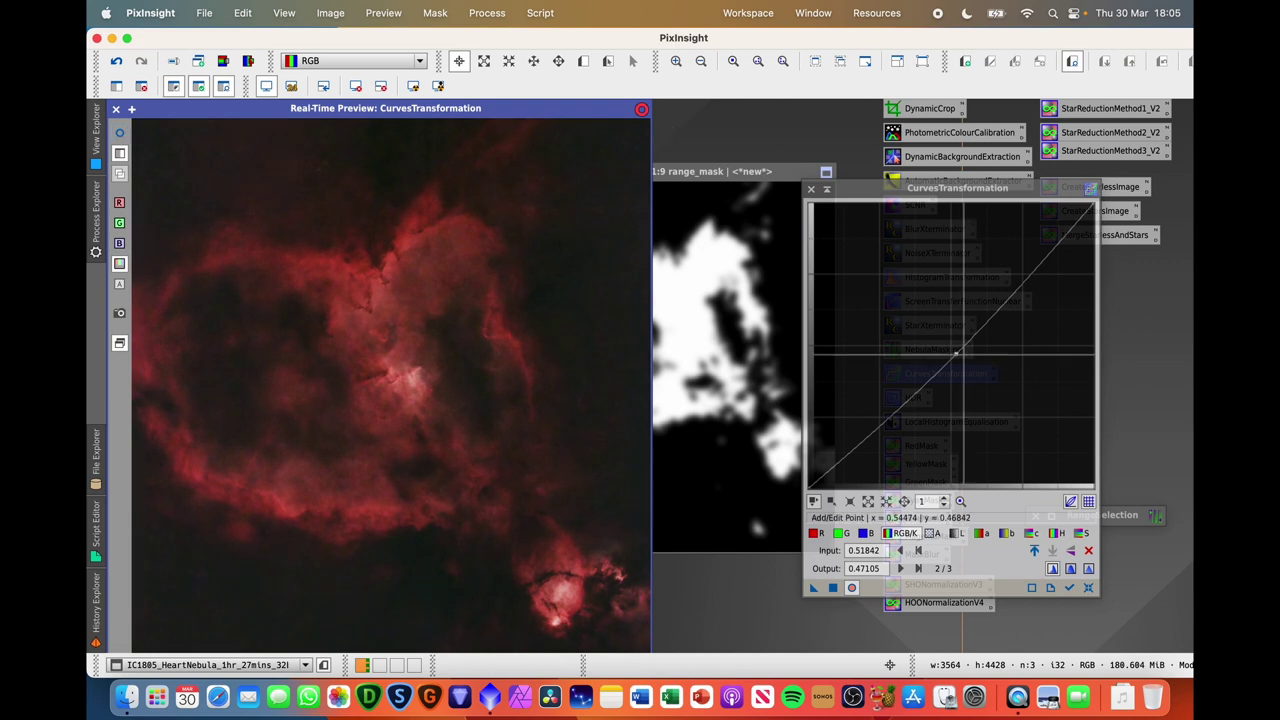
pyautogui.click(957, 352)
pyautogui.moveTo(957, 352); pyautogui.dragTo(955, 350)
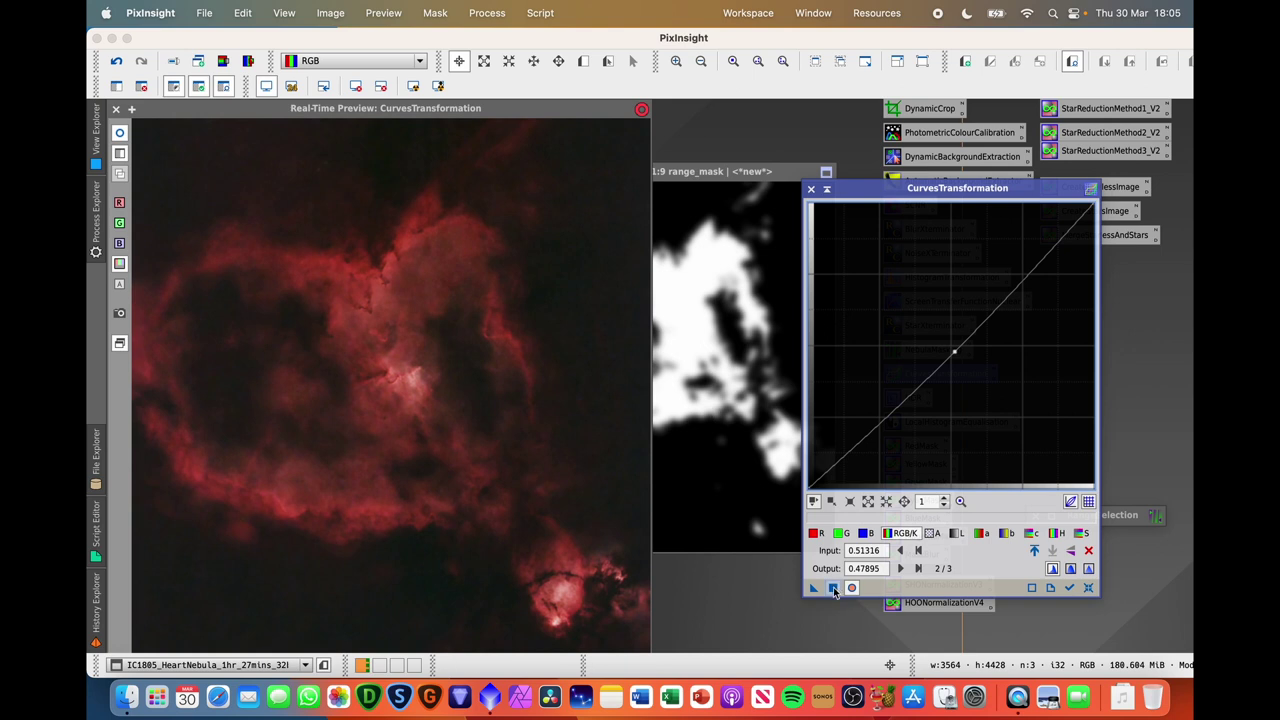
pyautogui.click(833, 588)
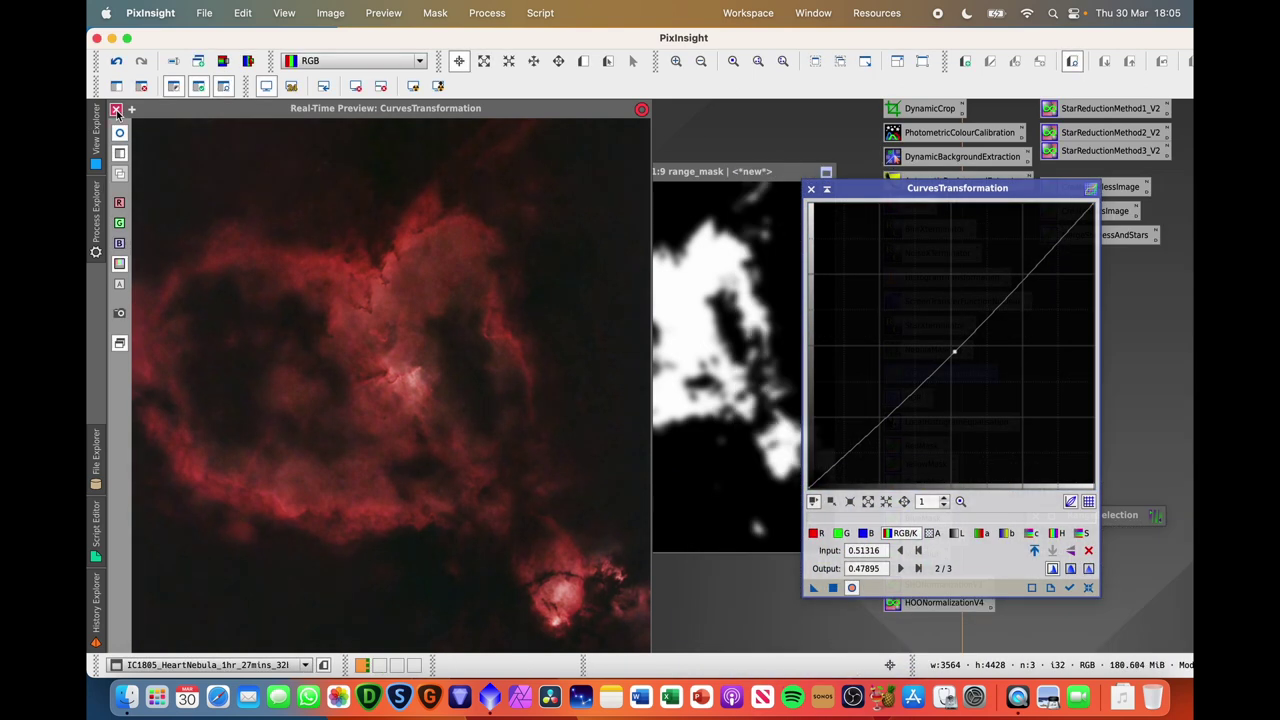
# Step: Close the preview and Curves tool and remove the mask from the nebula image
pyautogui.click(116, 109)
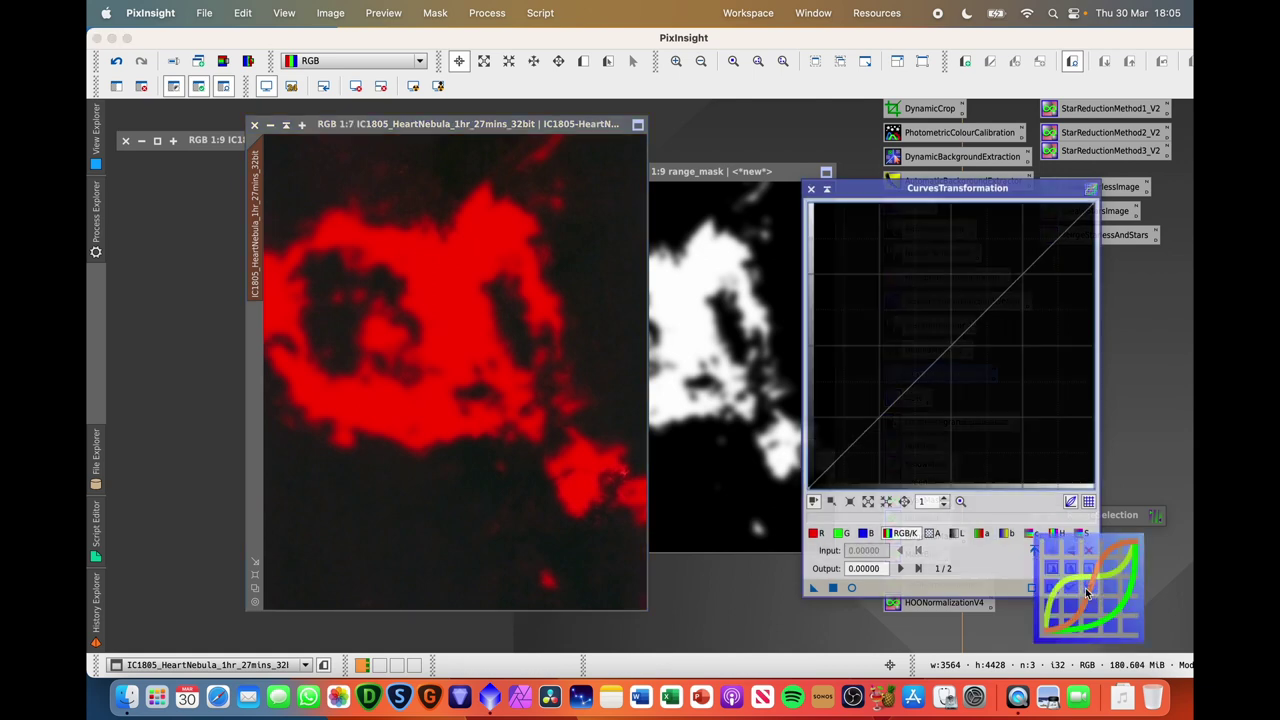
pyautogui.click(811, 188)
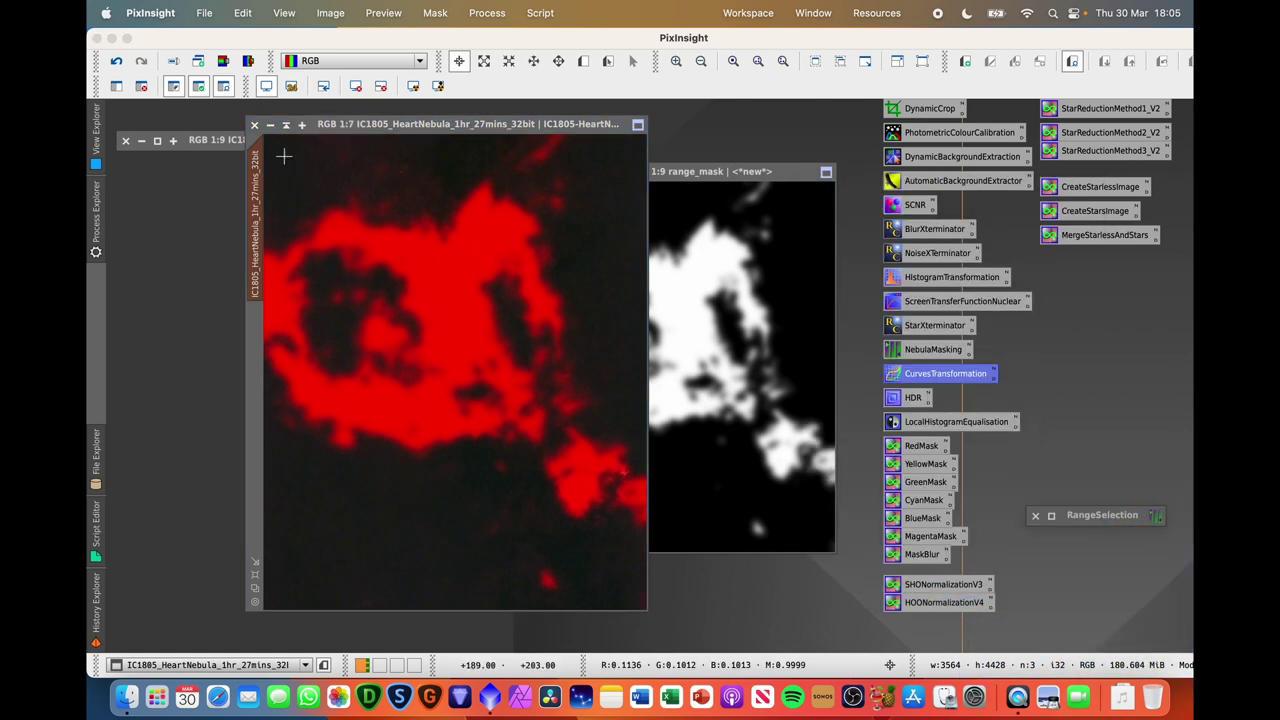
pyautogui.click(421, 10)
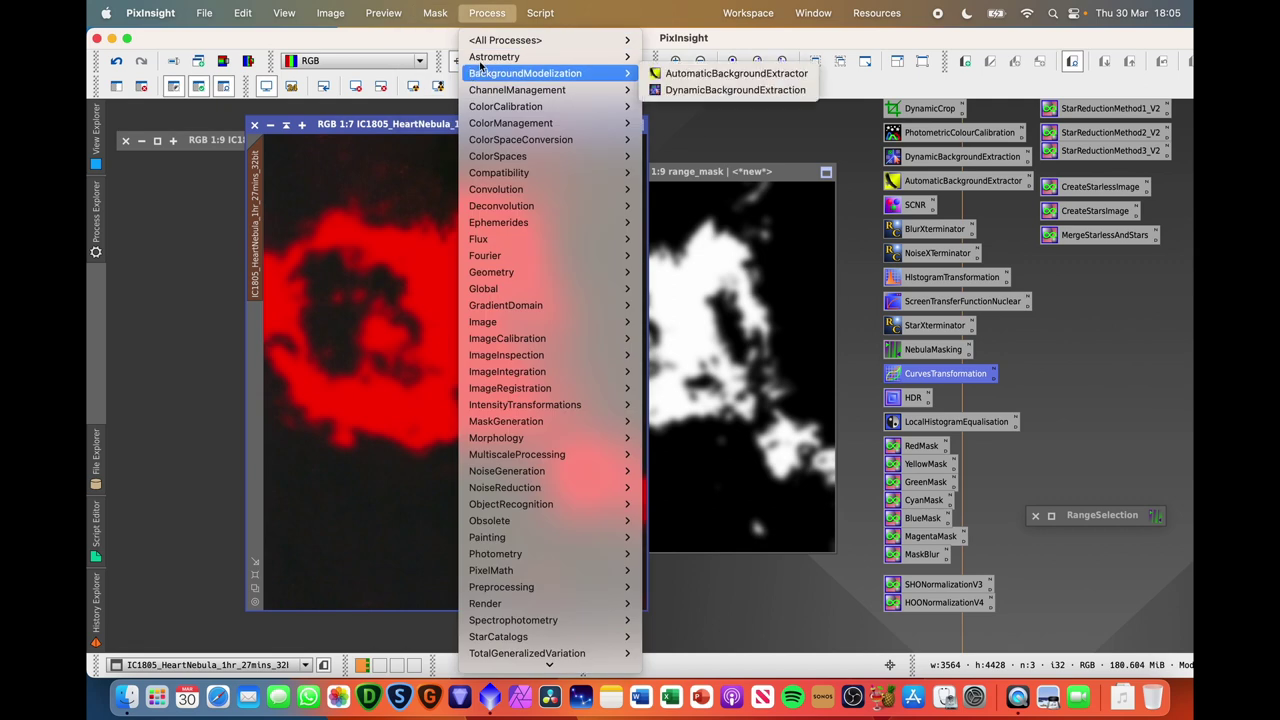
pyautogui.click(458, 56)
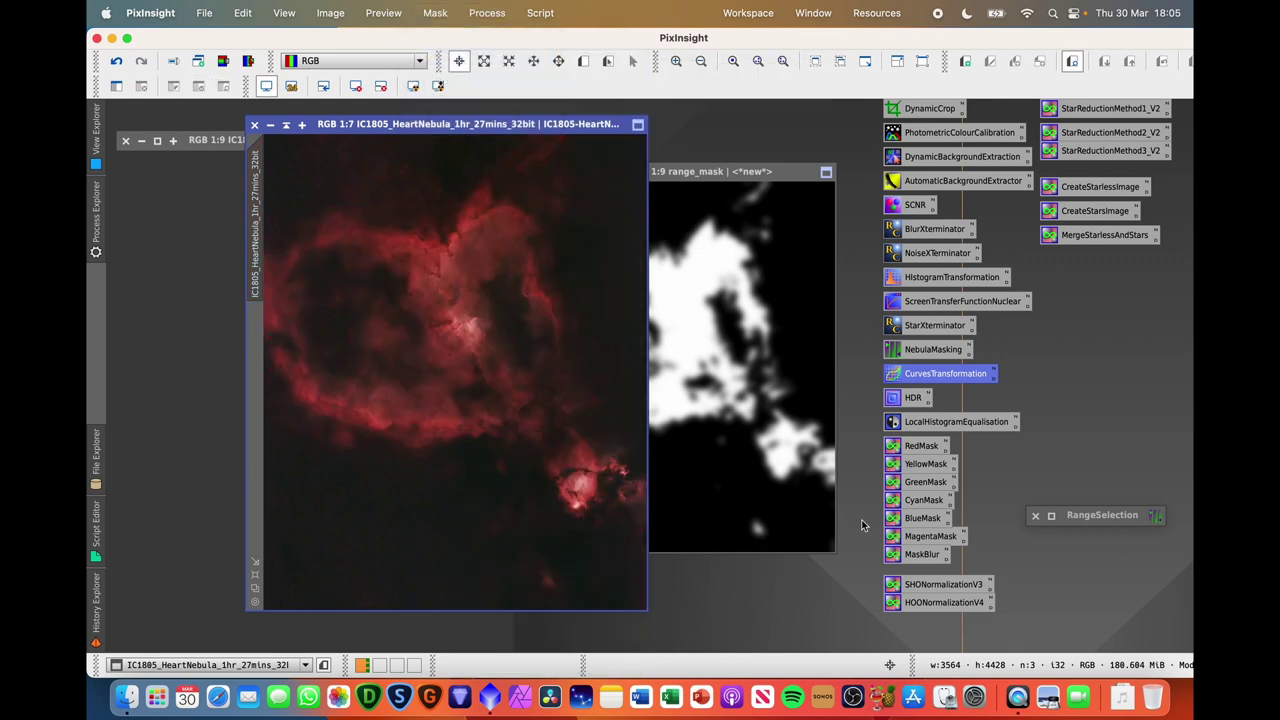
pyautogui.click(852, 369)
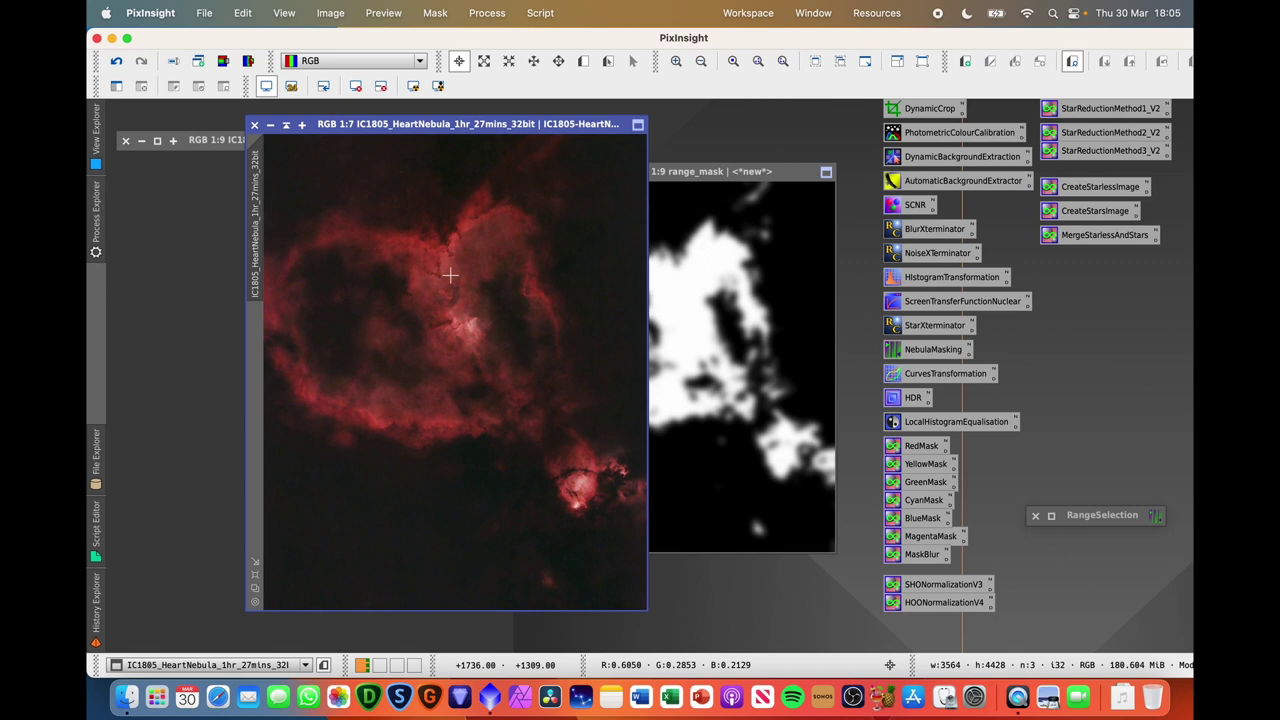
# Step: Apply HDRMultiscaleTransform with 6 layers and B3 Spline (5) to the Heart Nebula
pyautogui.doubleClick(911, 399)
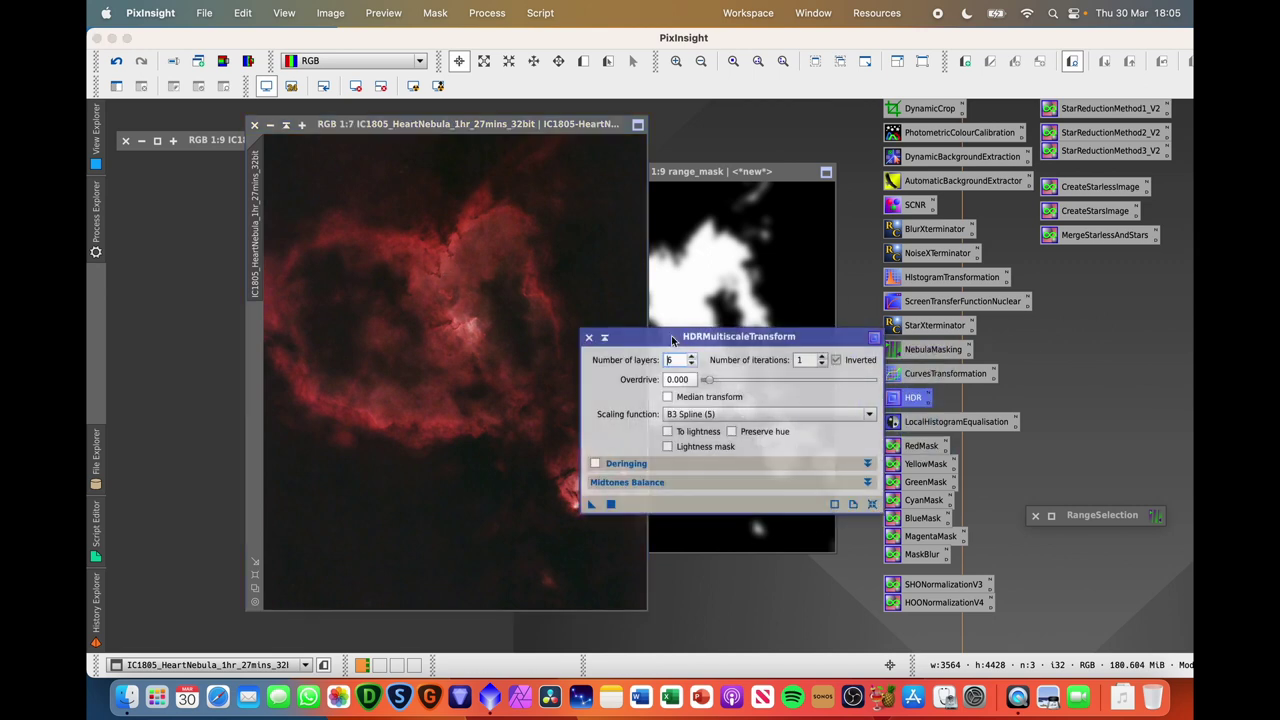
pyautogui.moveTo(671, 336); pyautogui.dragTo(840, 163)
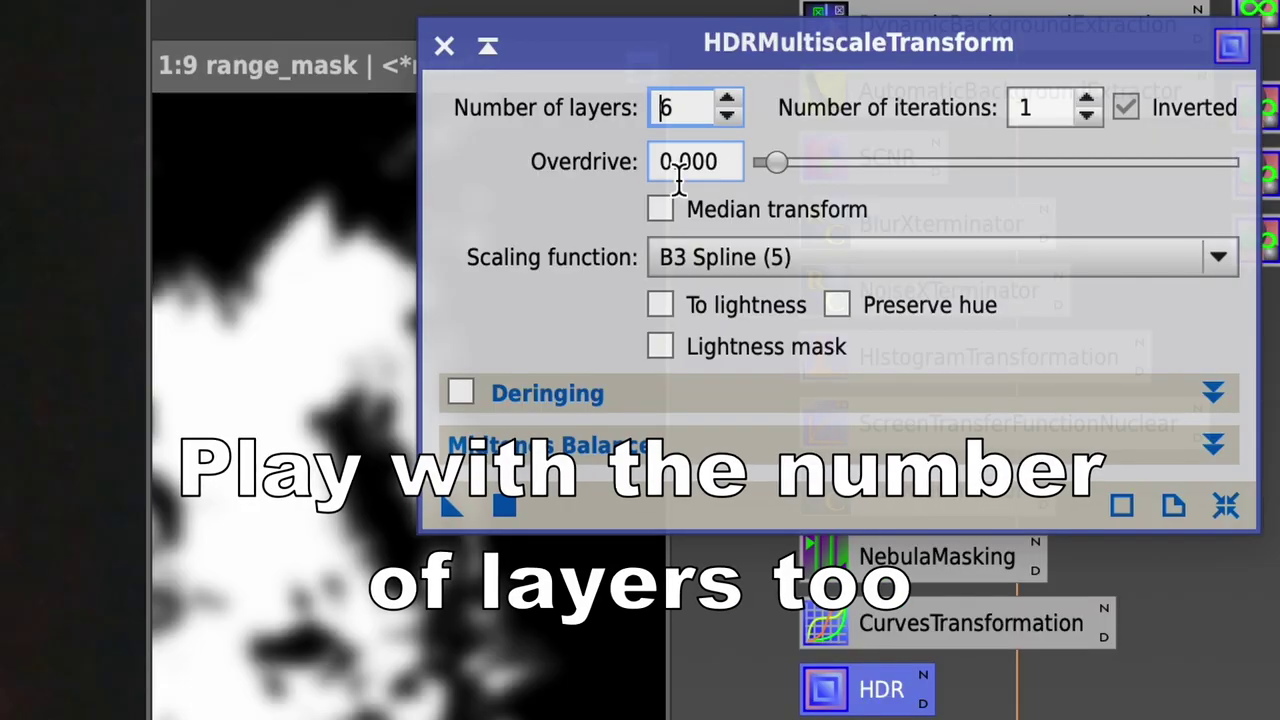
pyautogui.moveTo(452, 506); pyautogui.dragTo(399, 357)
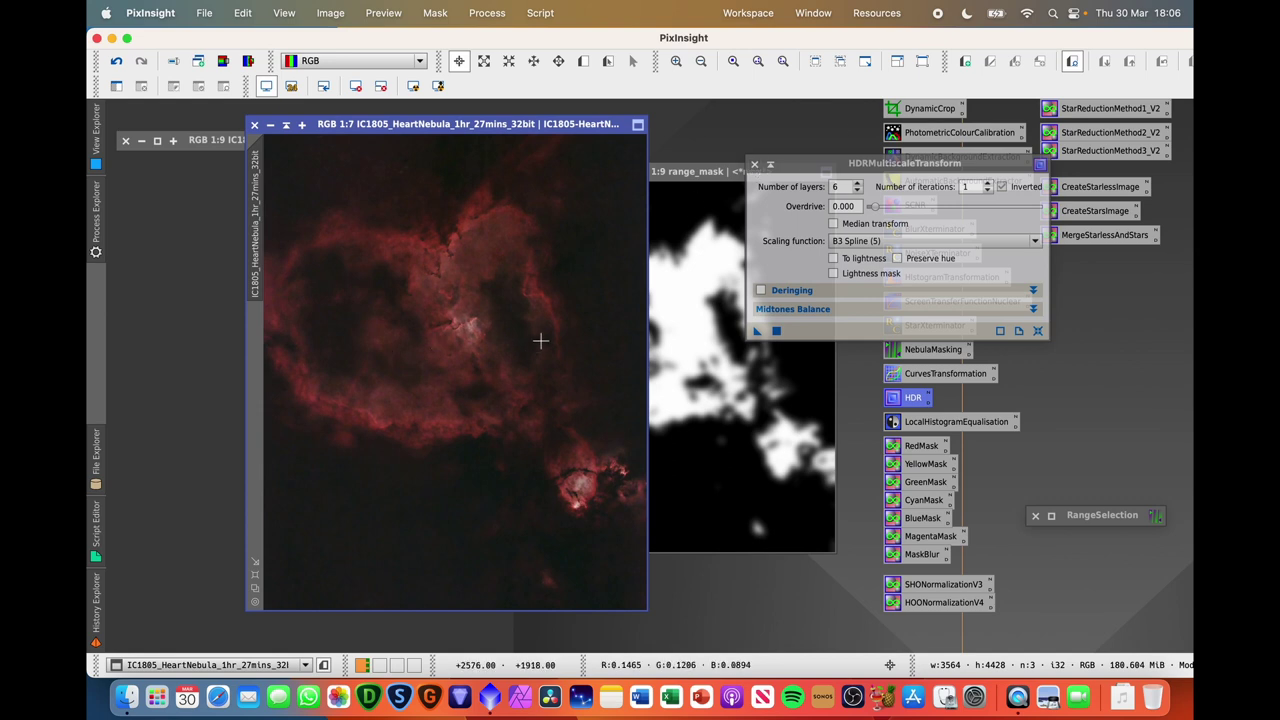
pyautogui.moveTo(822, 165); pyautogui.dragTo(780, 122)
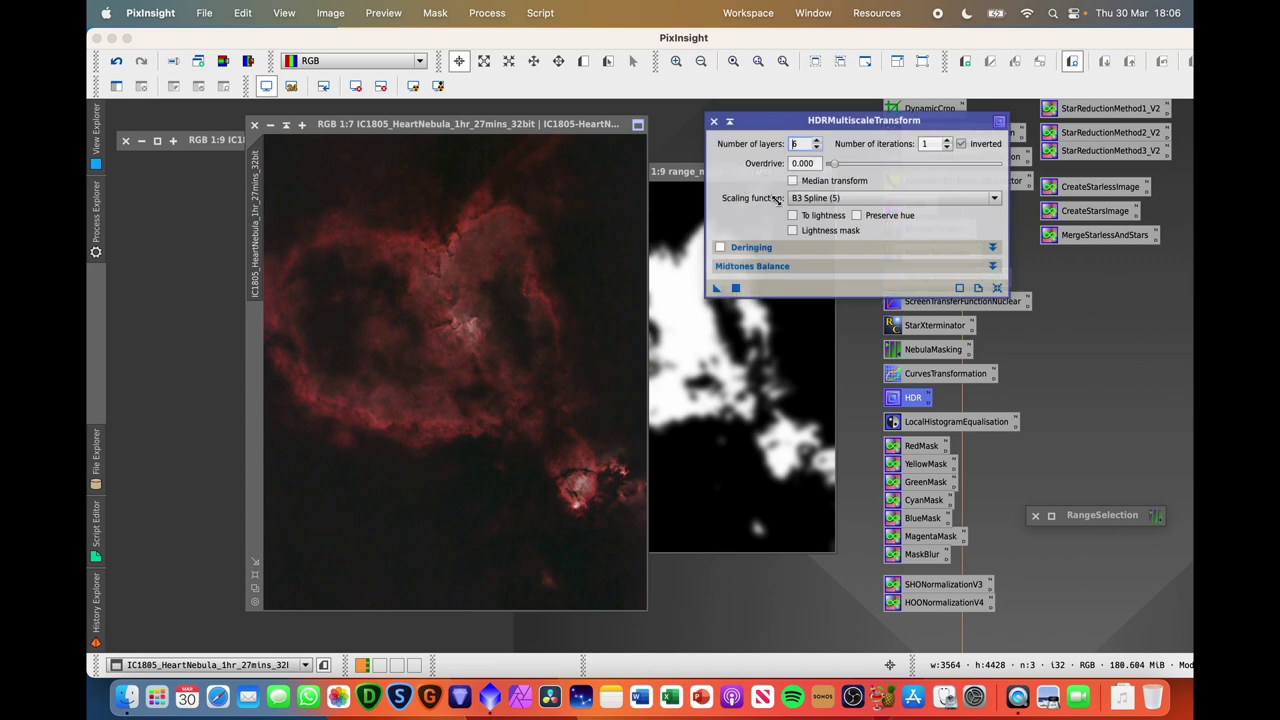
# Step: Draft an S-curve with live preview, comparing the image before and after HDR
pyautogui.doubleClick(931, 375)
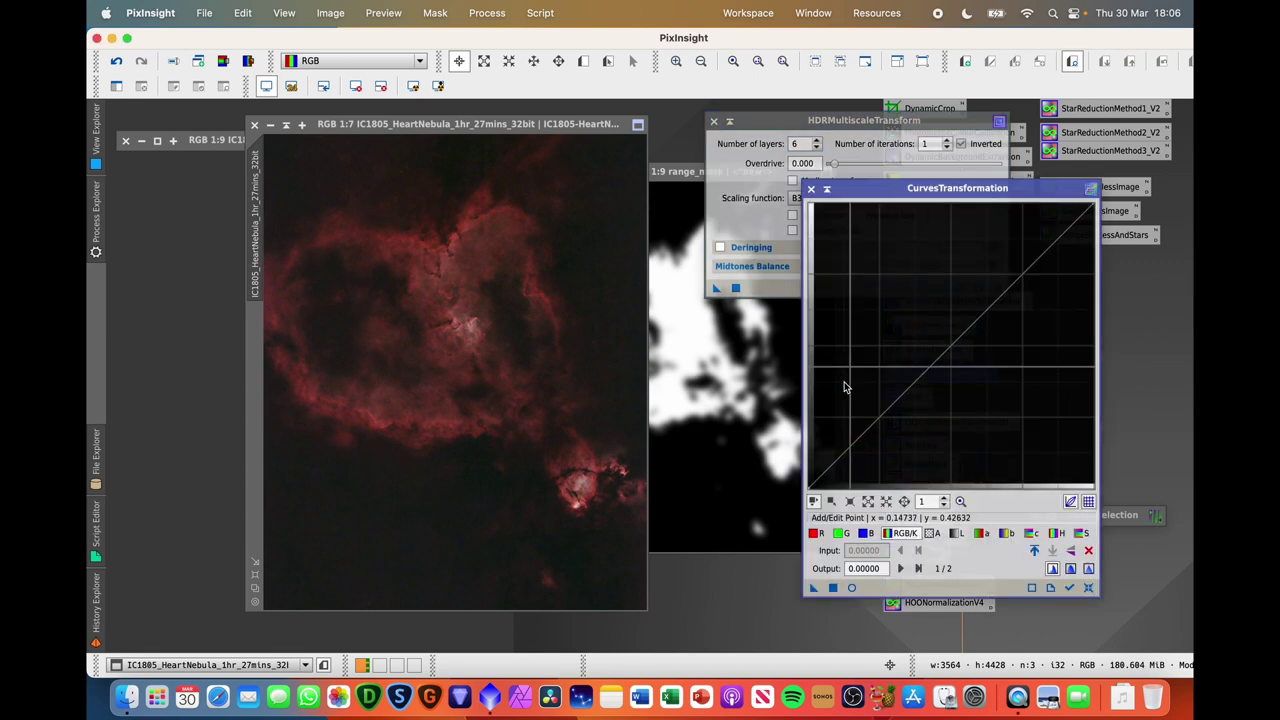
pyautogui.click(851, 588)
pyautogui.moveTo(999, 297); pyautogui.dragTo(1013, 269)
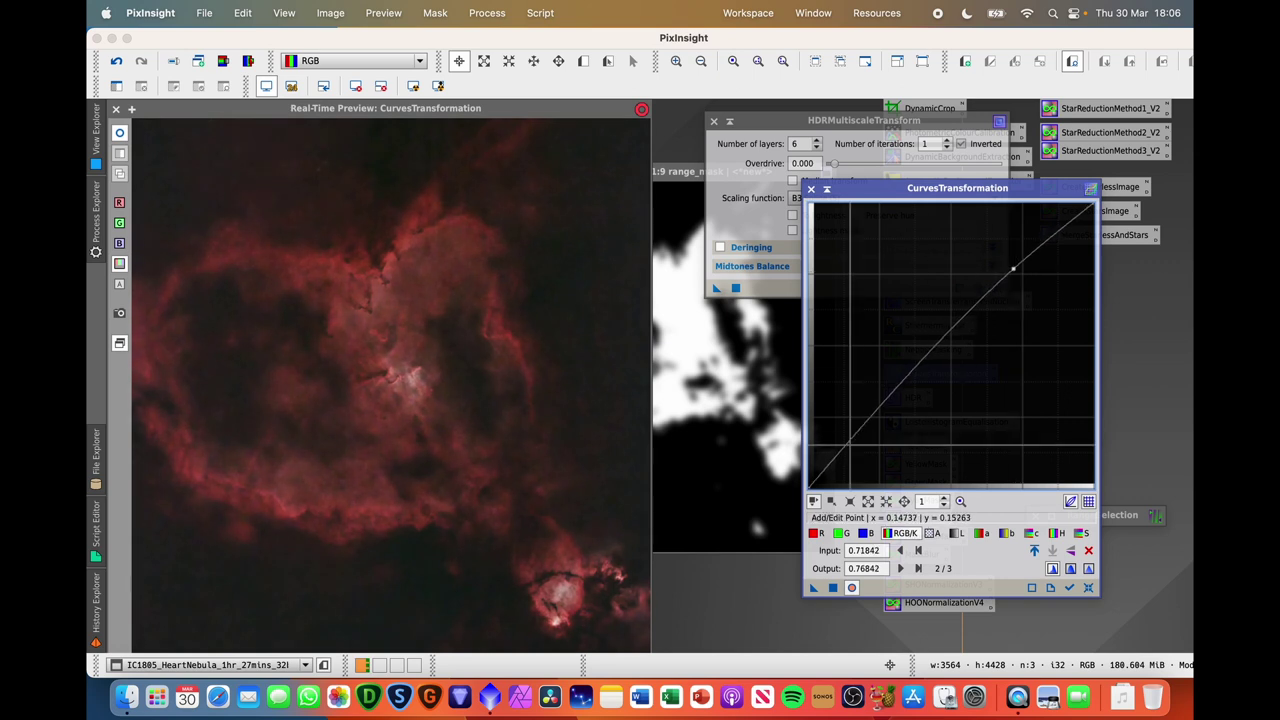
pyautogui.moveTo(852, 440); pyautogui.dragTo(852, 448)
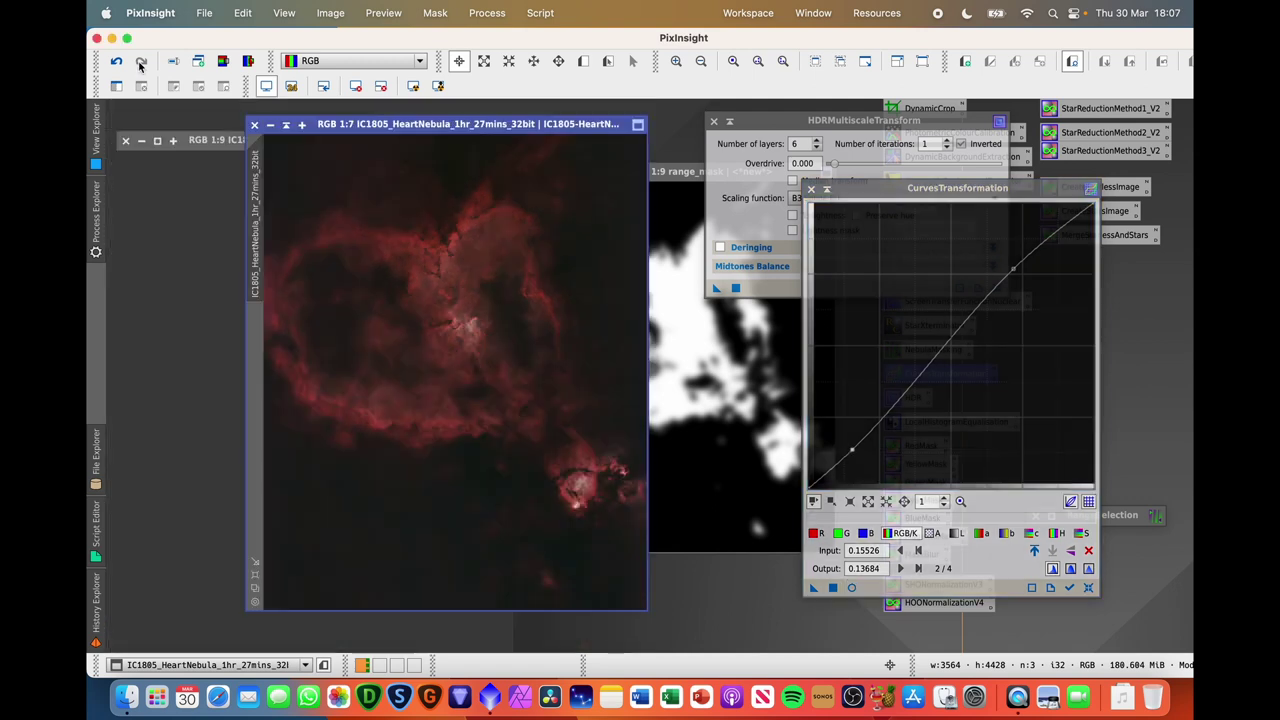
pyautogui.click(117, 62)
pyautogui.click(141, 61)
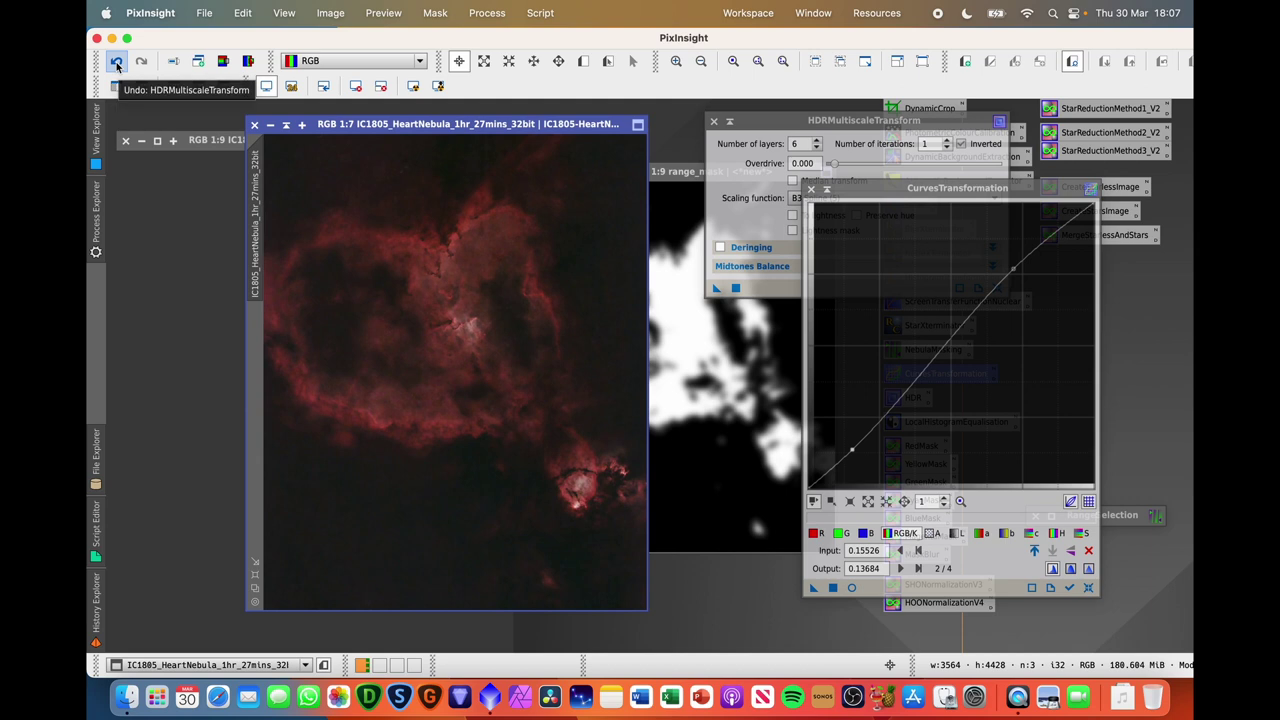
# Step: Refine the upper curve point to lift 0.58158 to 0.76053, sampling nebula pixel values
pyautogui.click(851, 587)
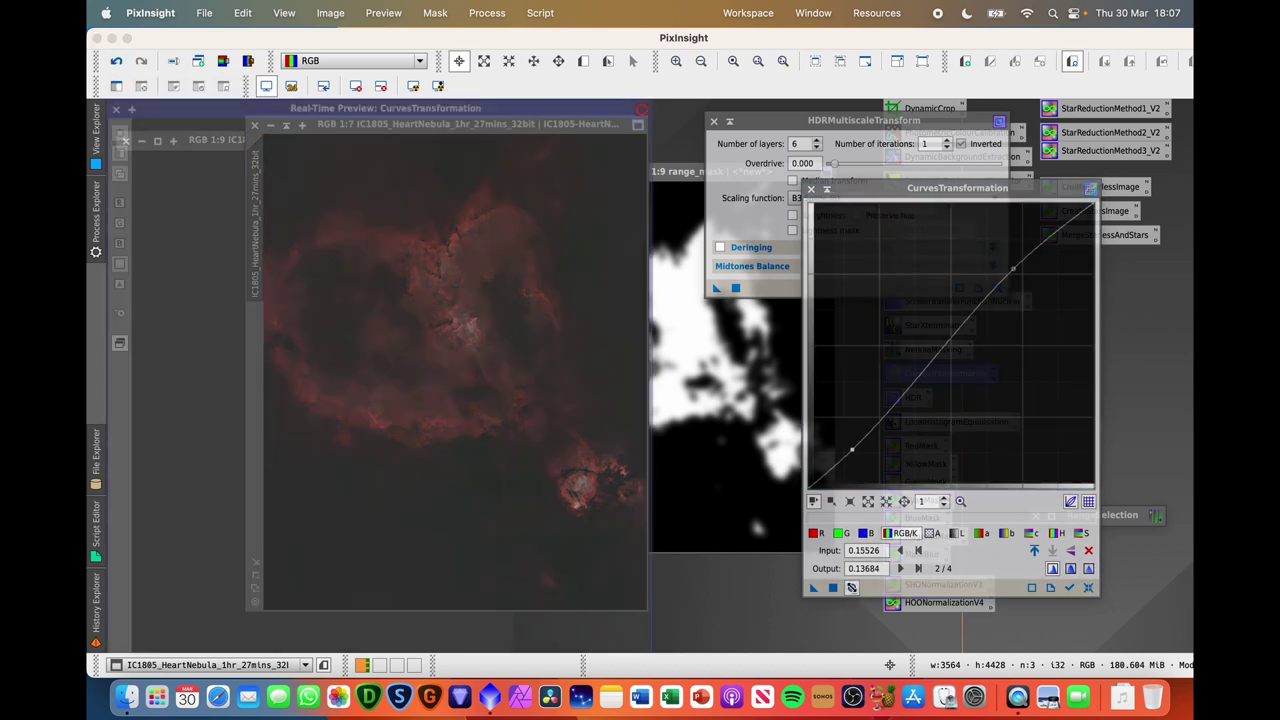
pyautogui.moveTo(1013, 268); pyautogui.dragTo(990, 259)
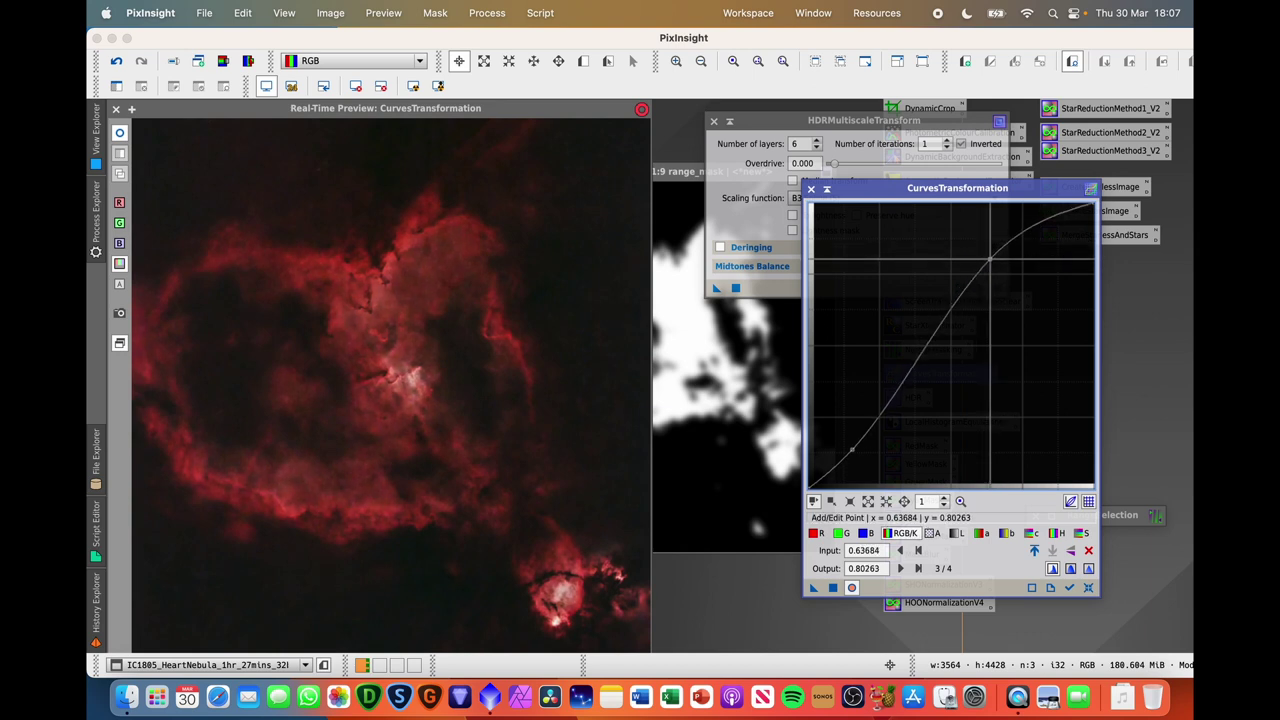
pyautogui.click(560, 592)
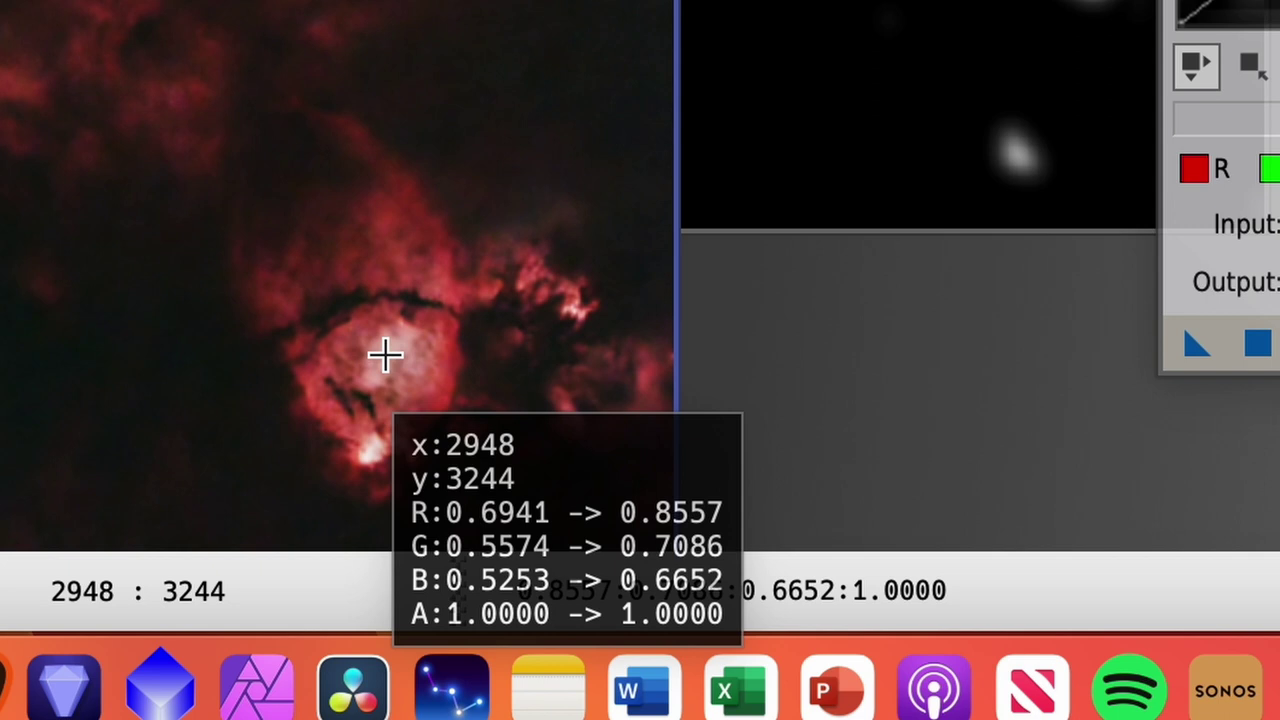
pyautogui.moveTo(385, 355); pyautogui.dragTo(366, 446)
pyautogui.click(367, 452)
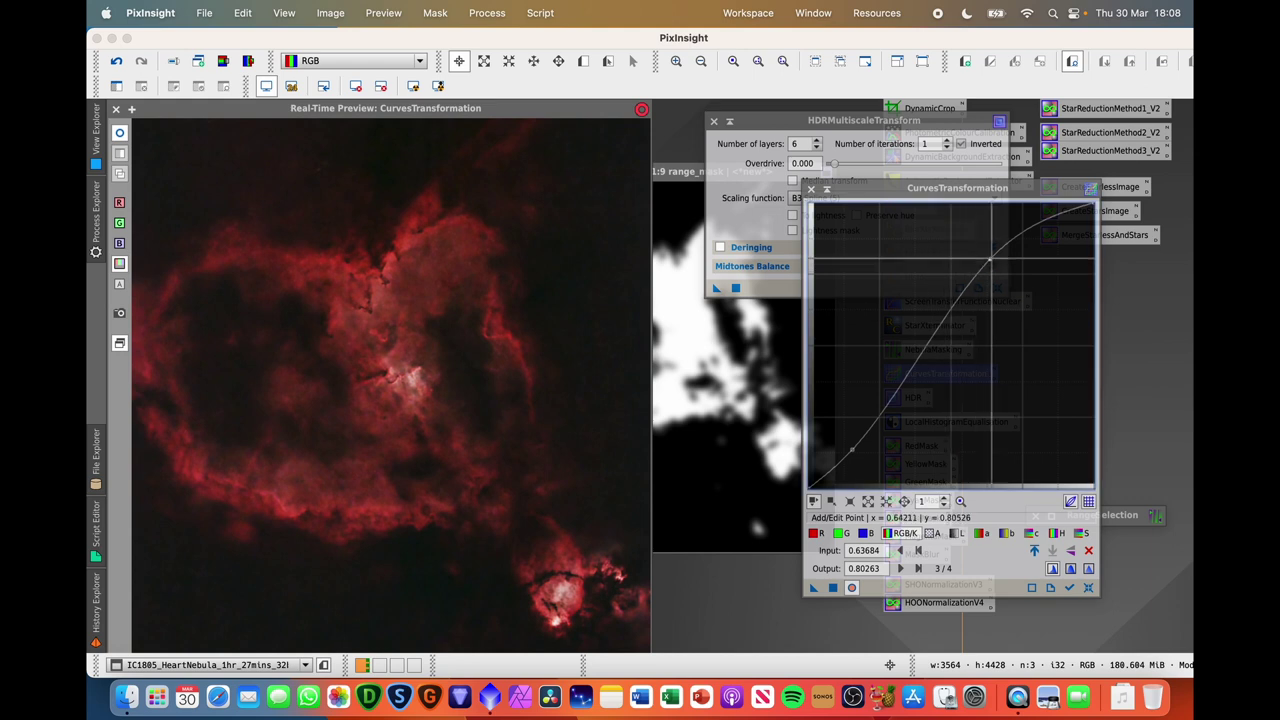
pyautogui.moveTo(989, 260)
pyautogui.mouseDown()
pyautogui.moveTo(1014, 253)
pyautogui.moveTo(973, 271)
pyautogui.mouseUp()
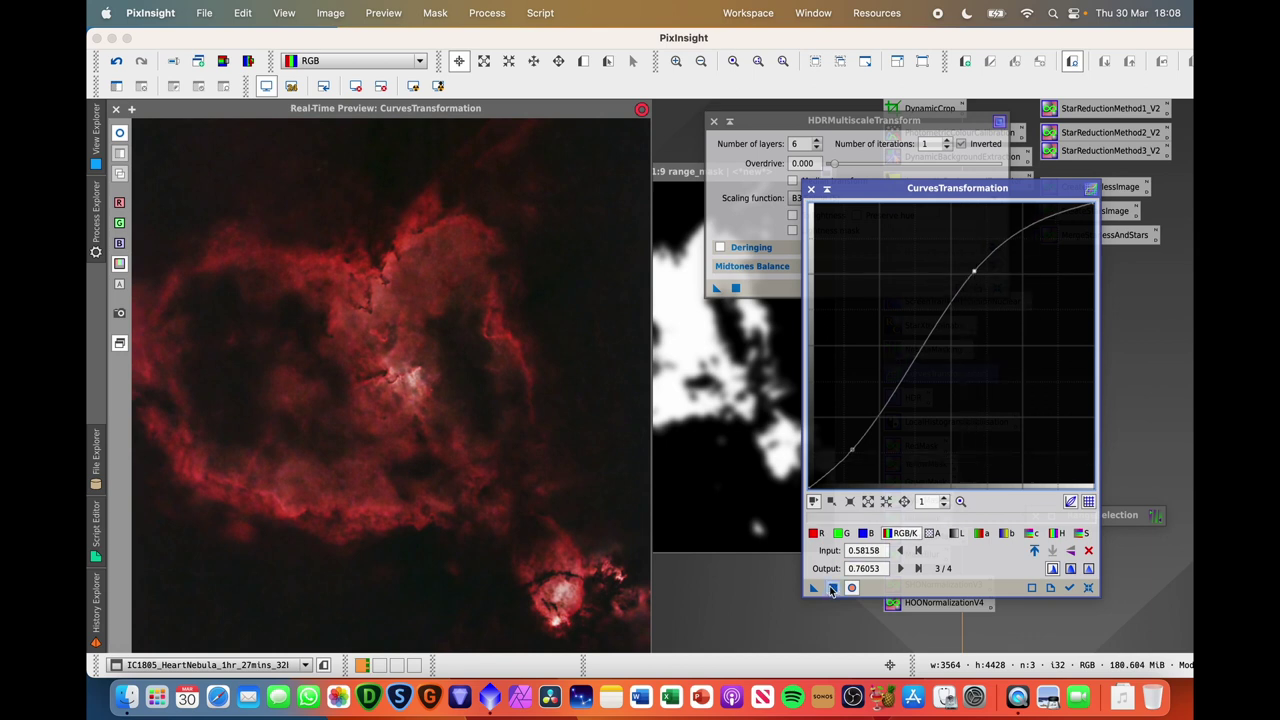
# Step: Apply the S-curve to the nebula image and close the live preview
pyautogui.click(832, 588)
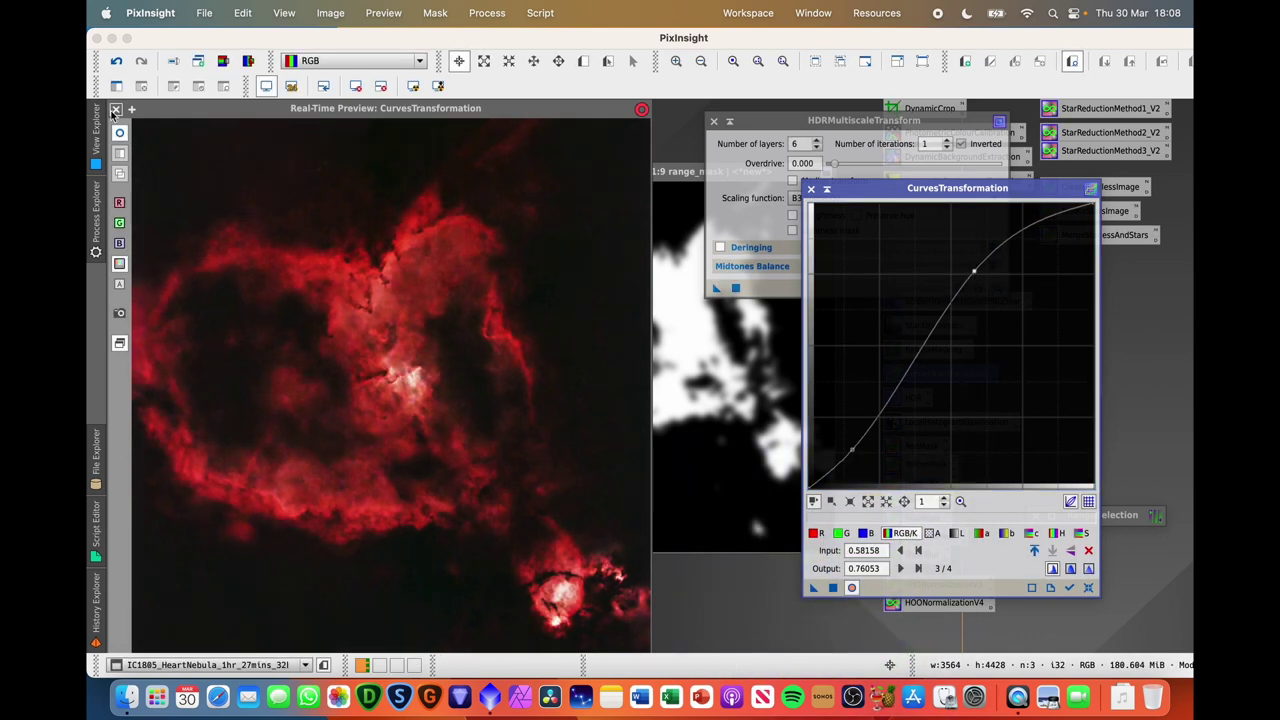
pyautogui.click(115, 109)
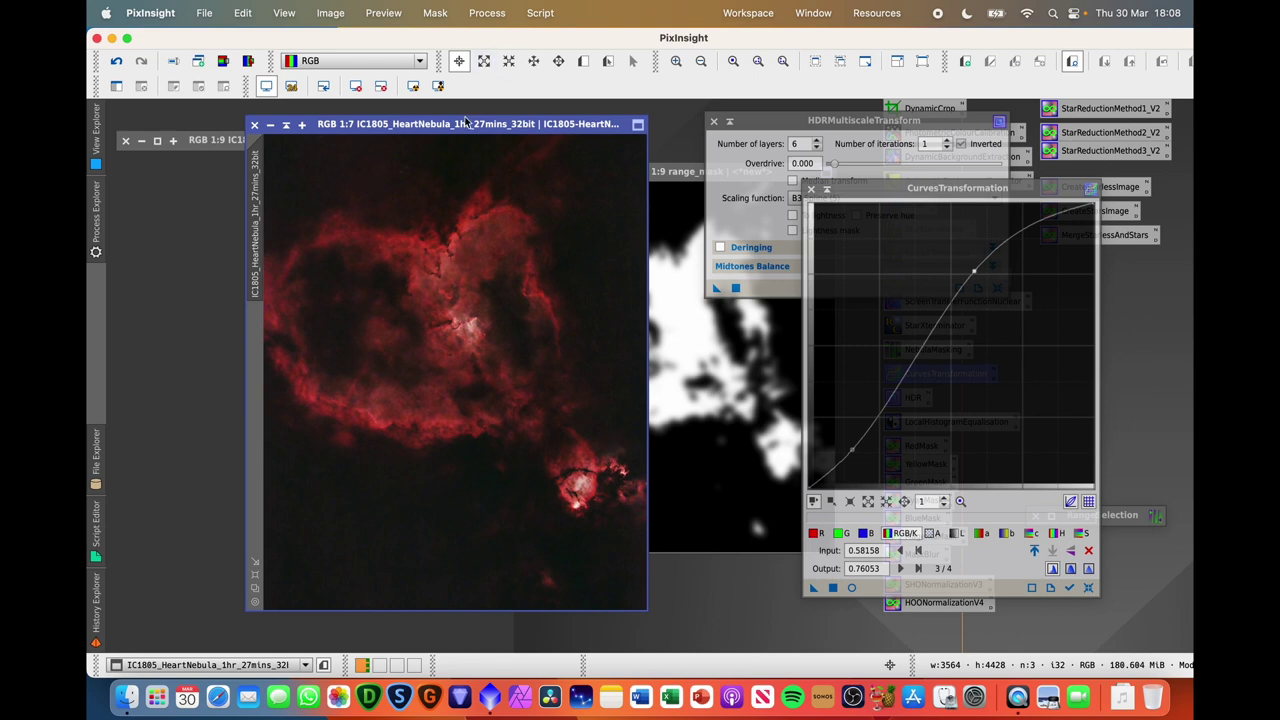
pyautogui.moveTo(470, 124); pyautogui.dragTo(448, 124)
pyautogui.click(851, 587)
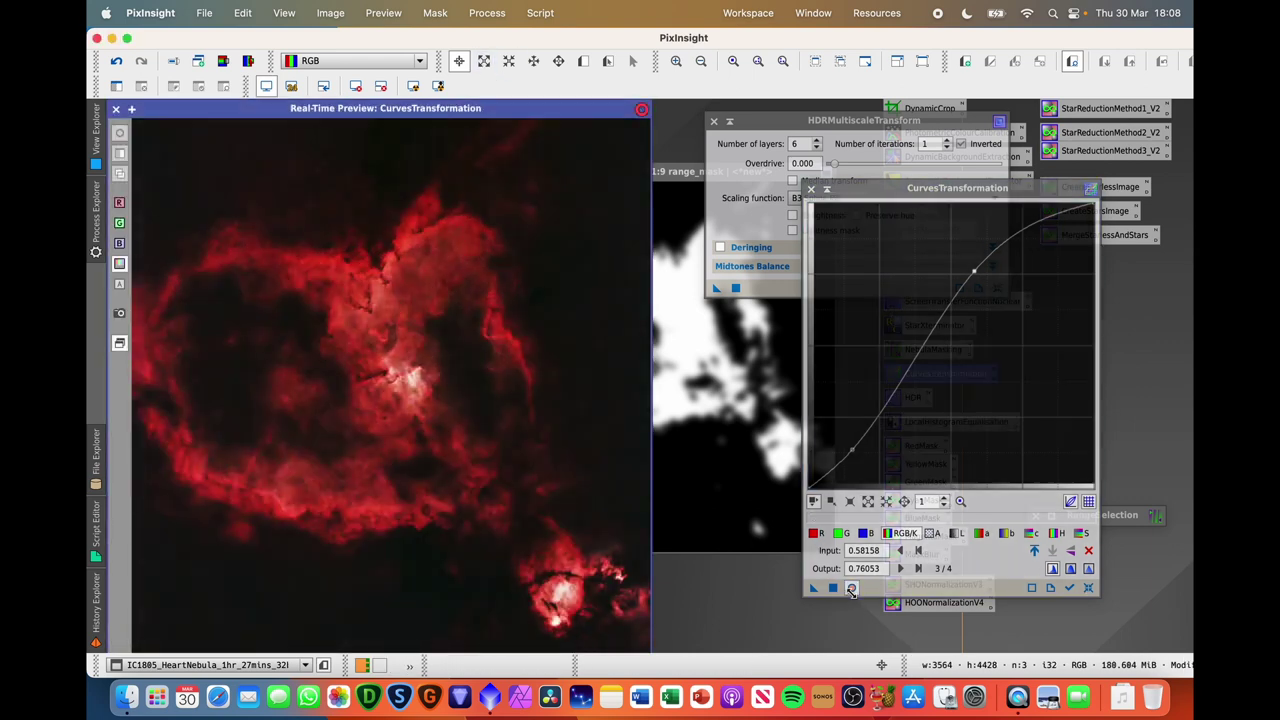
pyautogui.click(116, 108)
# Step: Reset the curve to identity and close the Curves and HDRMultiscaleTransform tools
pyautogui.click(1088, 587)
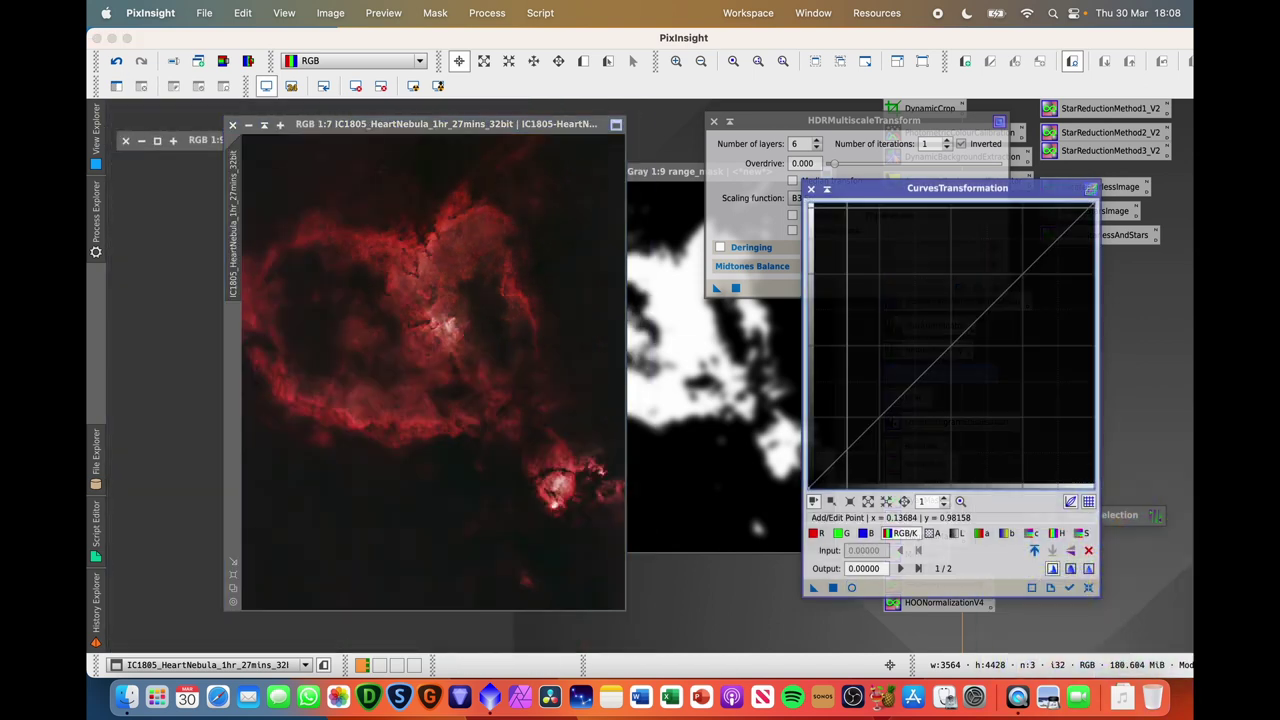
pyautogui.click(811, 189)
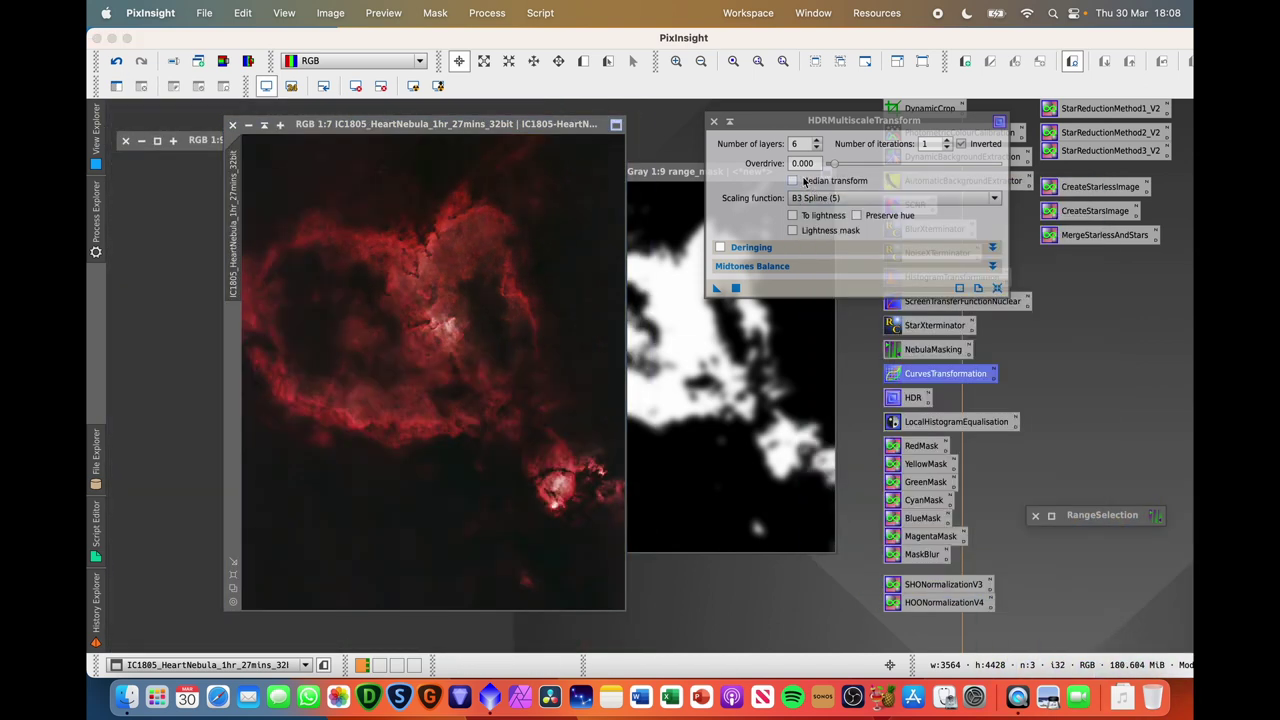
pyautogui.click(714, 122)
# Step: Apply LocalHistogramEqualization with kernel radius 52, contrast limit 2.0 and amount 0.200
pyautogui.click(938, 424)
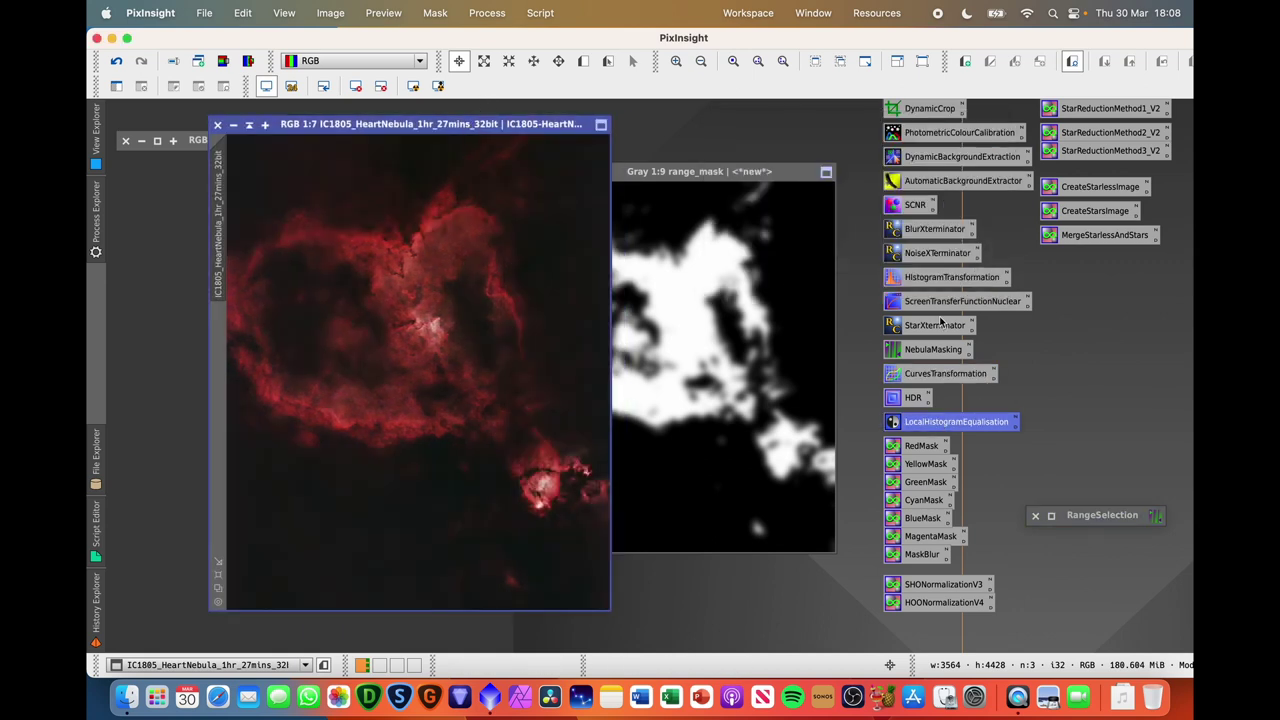
pyautogui.doubleClick(964, 422)
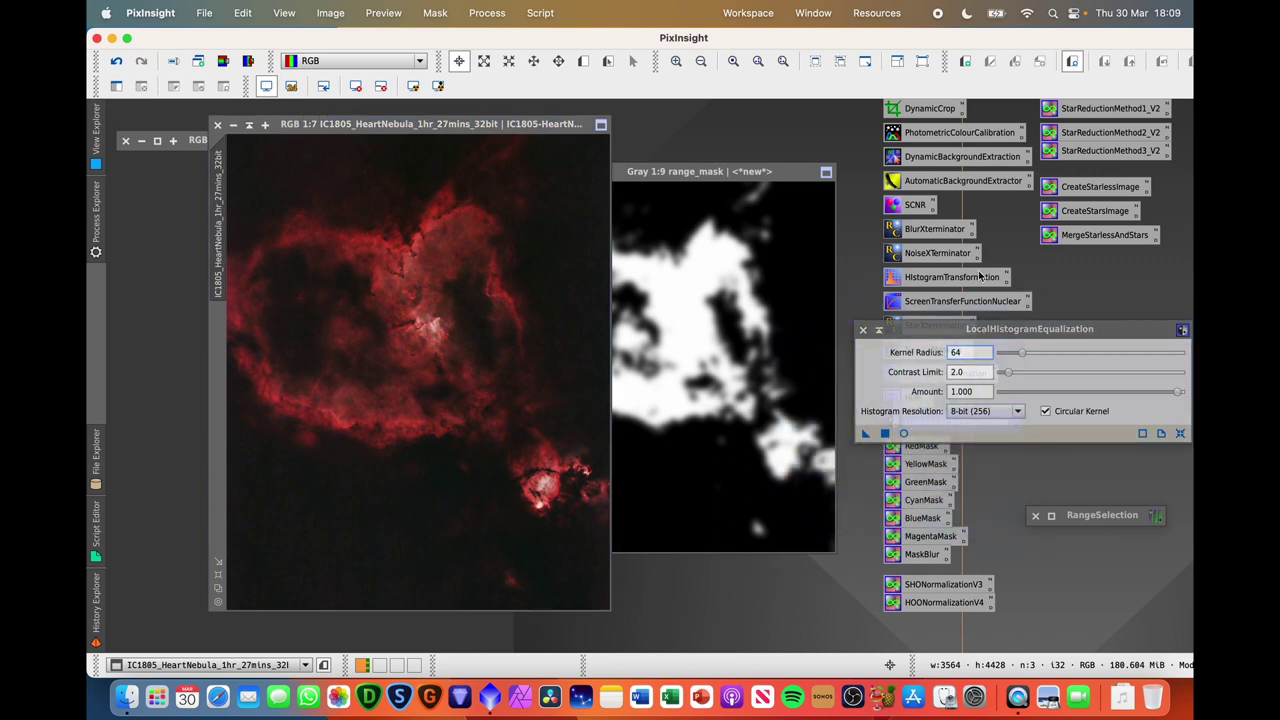
pyautogui.moveTo(979, 333); pyautogui.dragTo(866, 290)
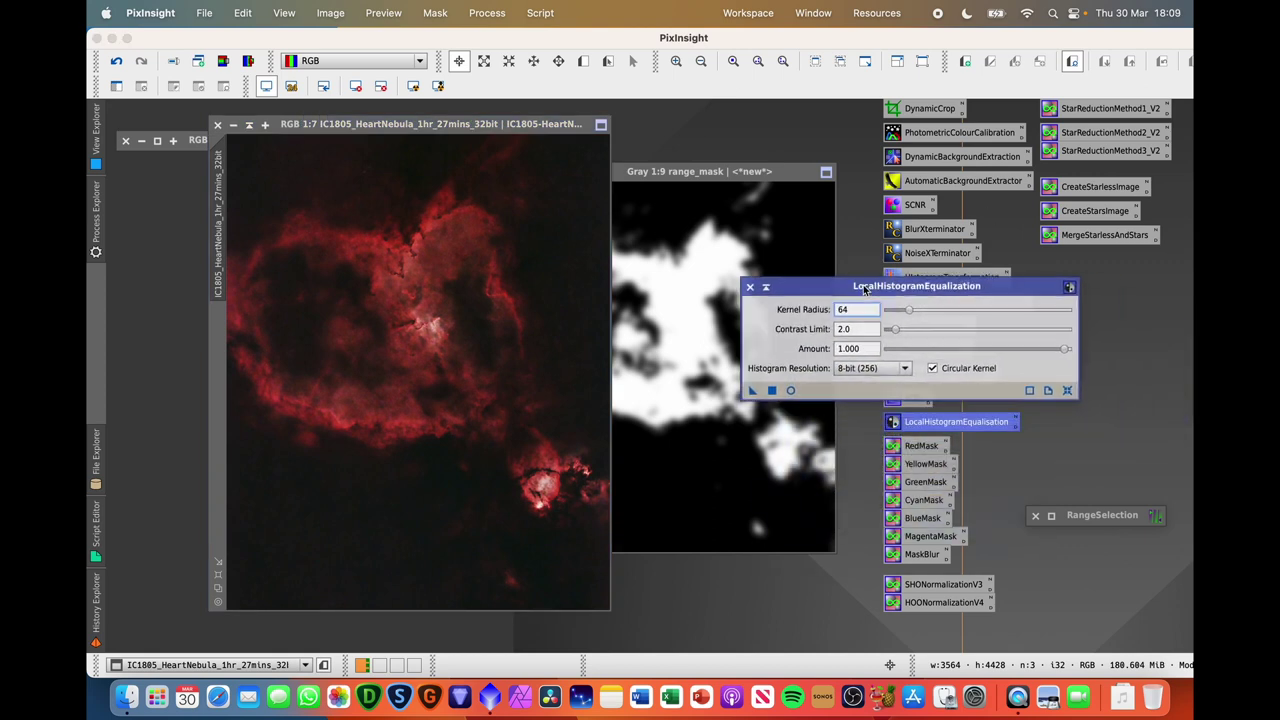
pyautogui.click(791, 390)
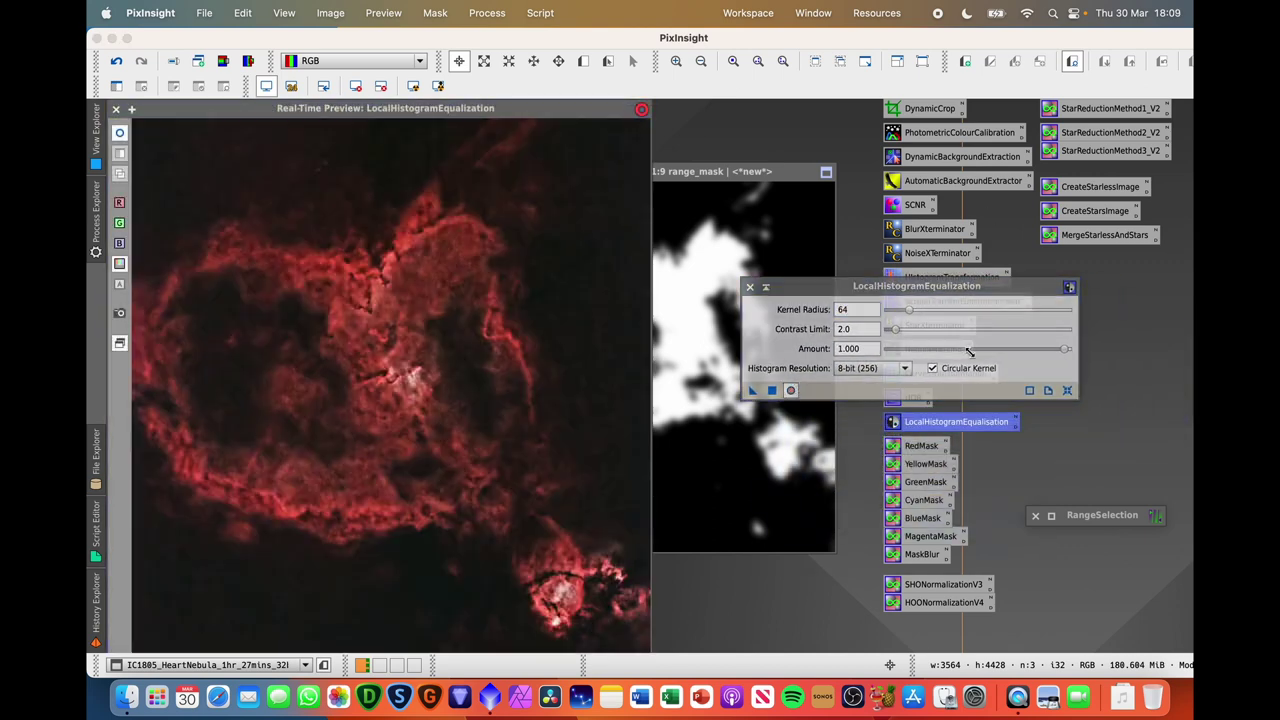
pyautogui.click(1065, 349)
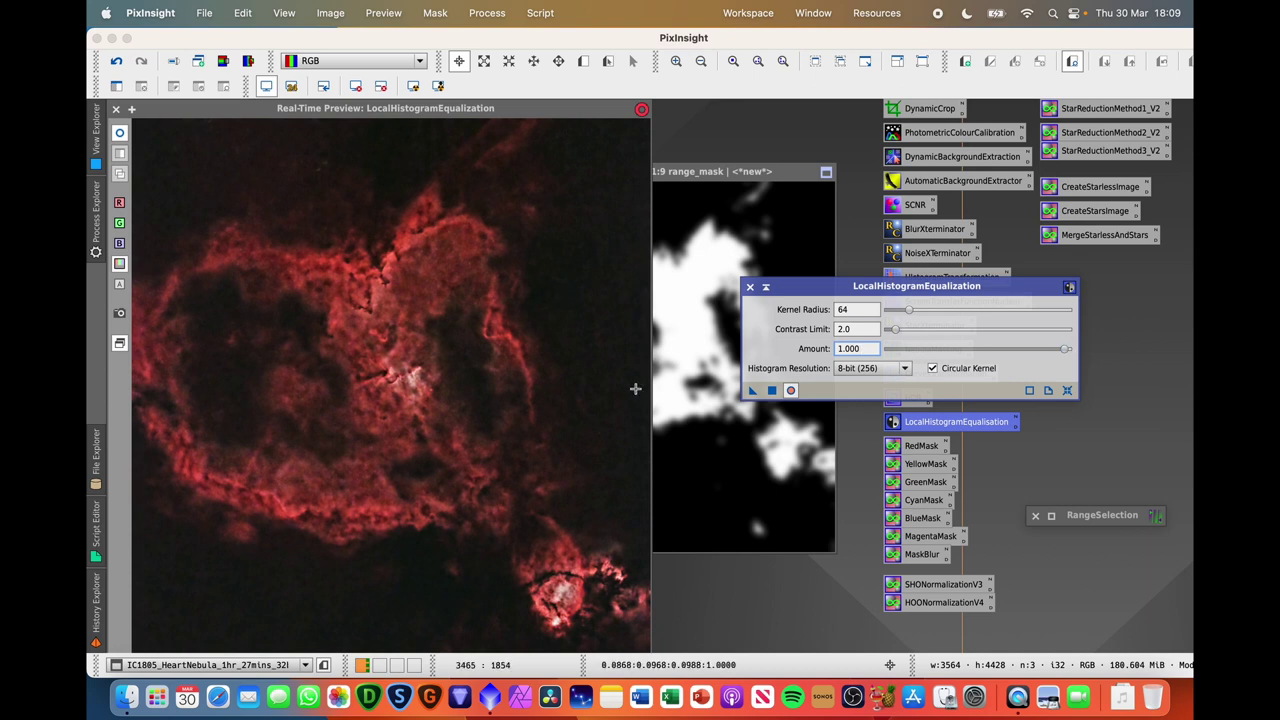
pyautogui.moveTo(1066, 350); pyautogui.dragTo(940, 351)
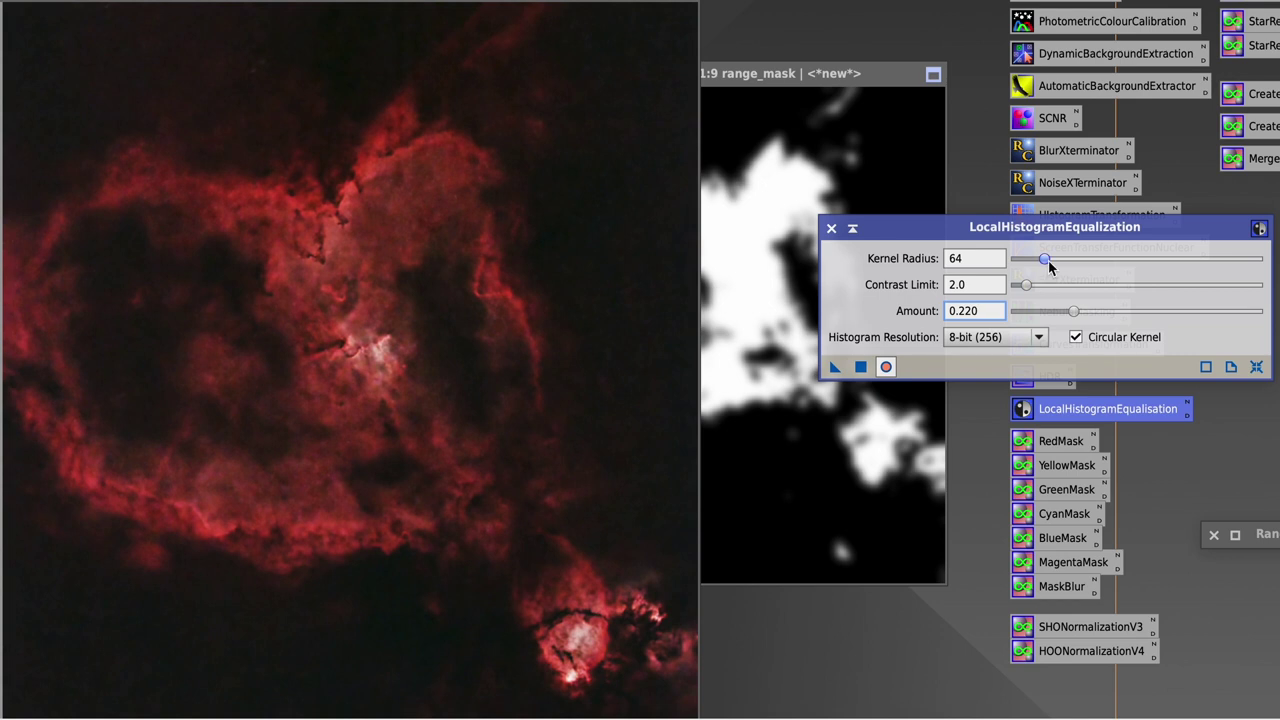
pyautogui.moveTo(1046, 259)
pyautogui.mouseDown()
pyautogui.moveTo(1022, 258)
pyautogui.moveTo(1039, 261)
pyautogui.mouseUp()
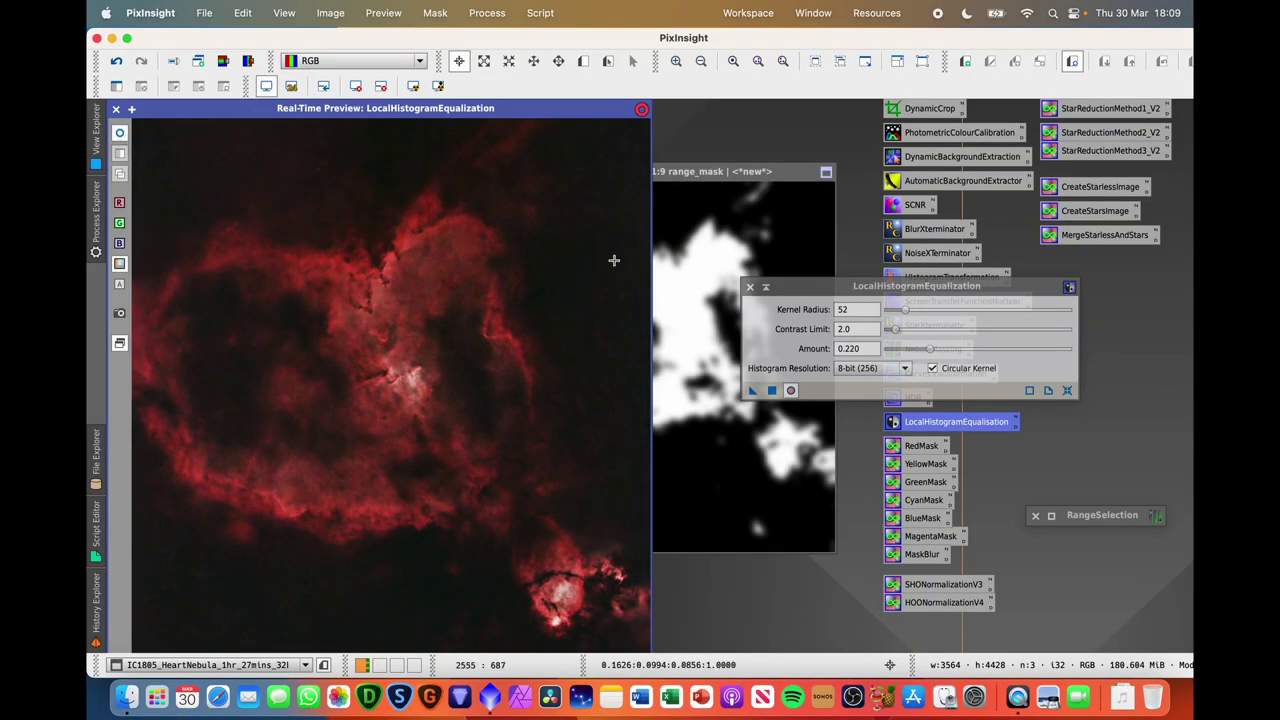
pyautogui.moveTo(930, 348)
pyautogui.mouseDown()
pyautogui.moveTo(986, 350)
pyautogui.moveTo(928, 349)
pyautogui.mouseUp()
pyautogui.click(118, 135)
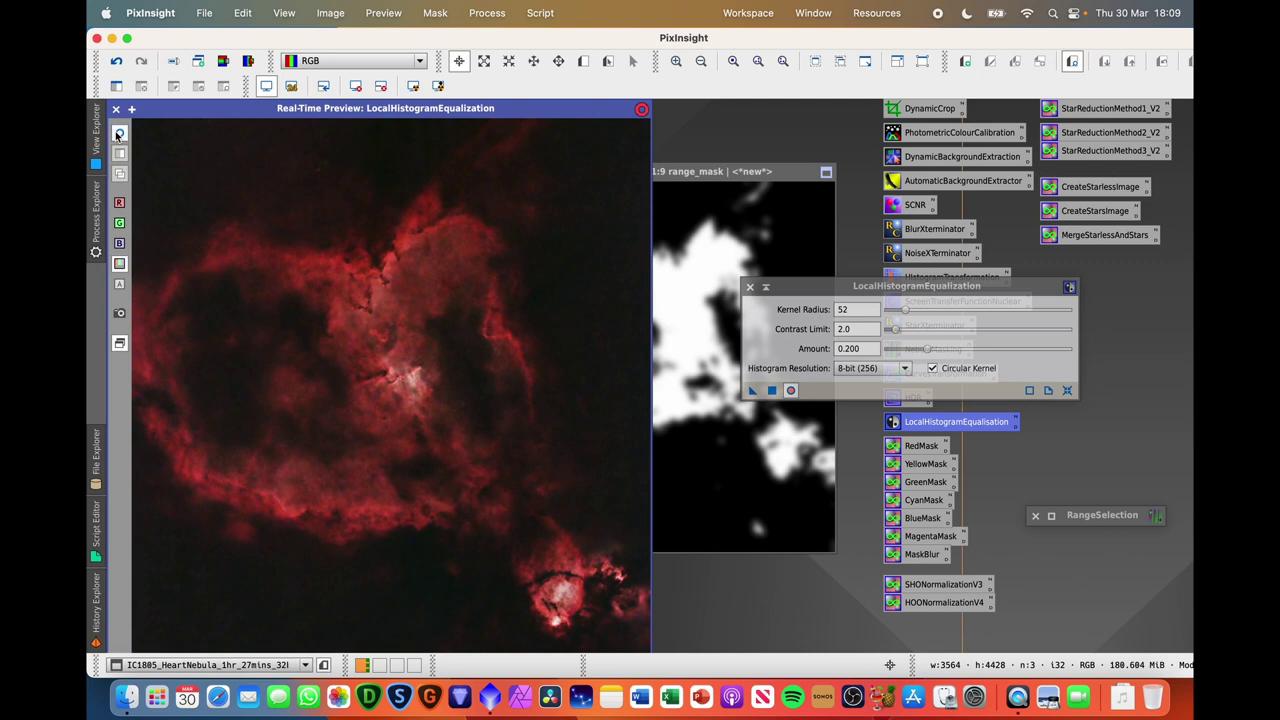
pyautogui.click(771, 390)
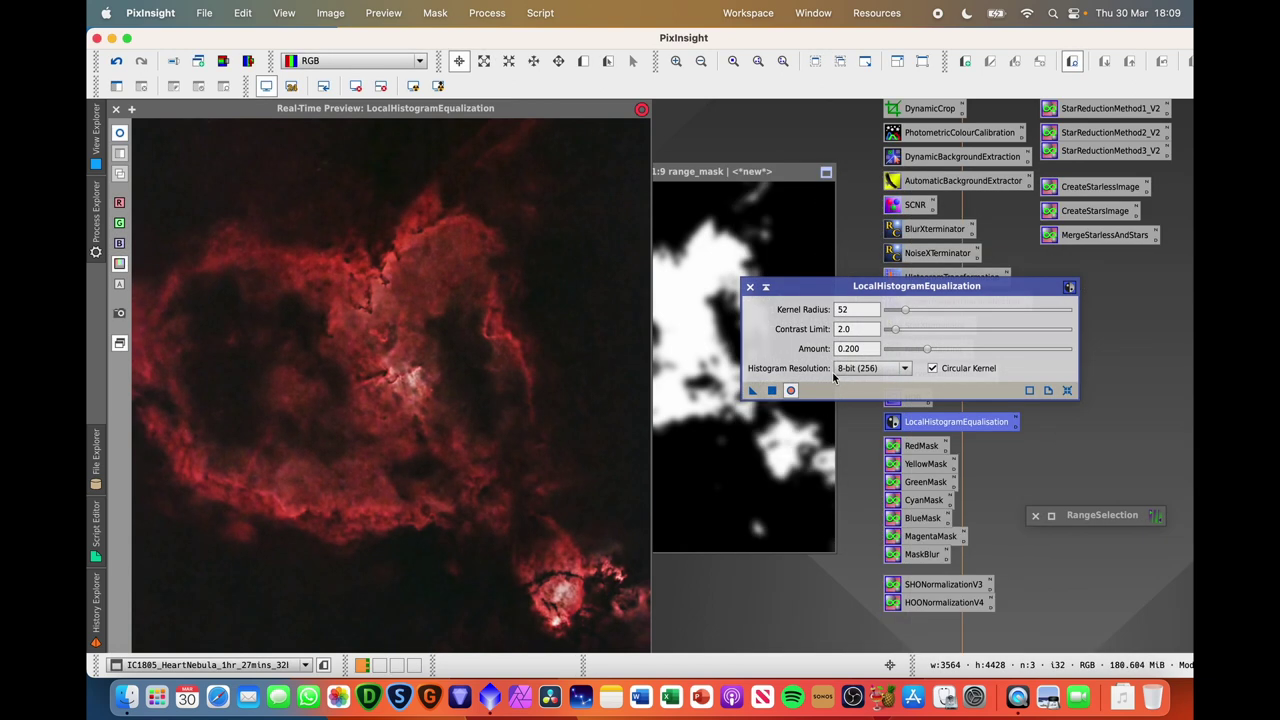
pyautogui.click(116, 108)
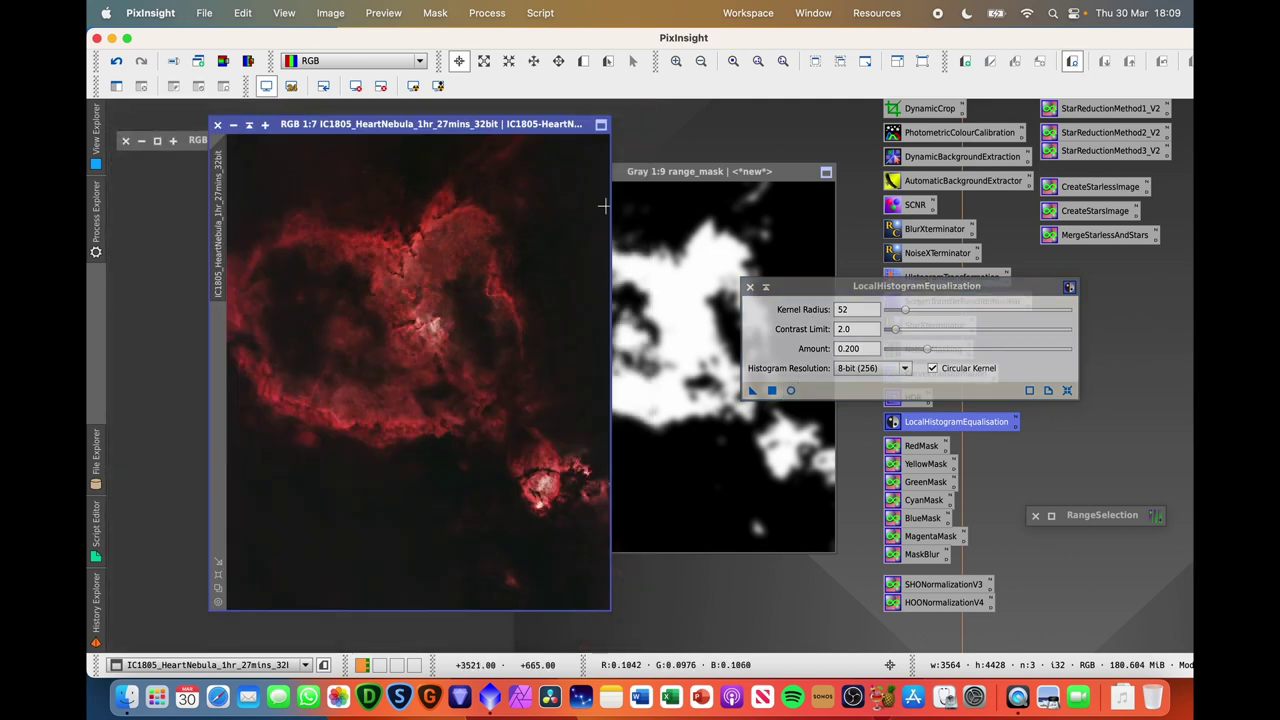
# Step: Close the LocalHistogramEqualization tool and tidy the workspace
pyautogui.click(749, 287)
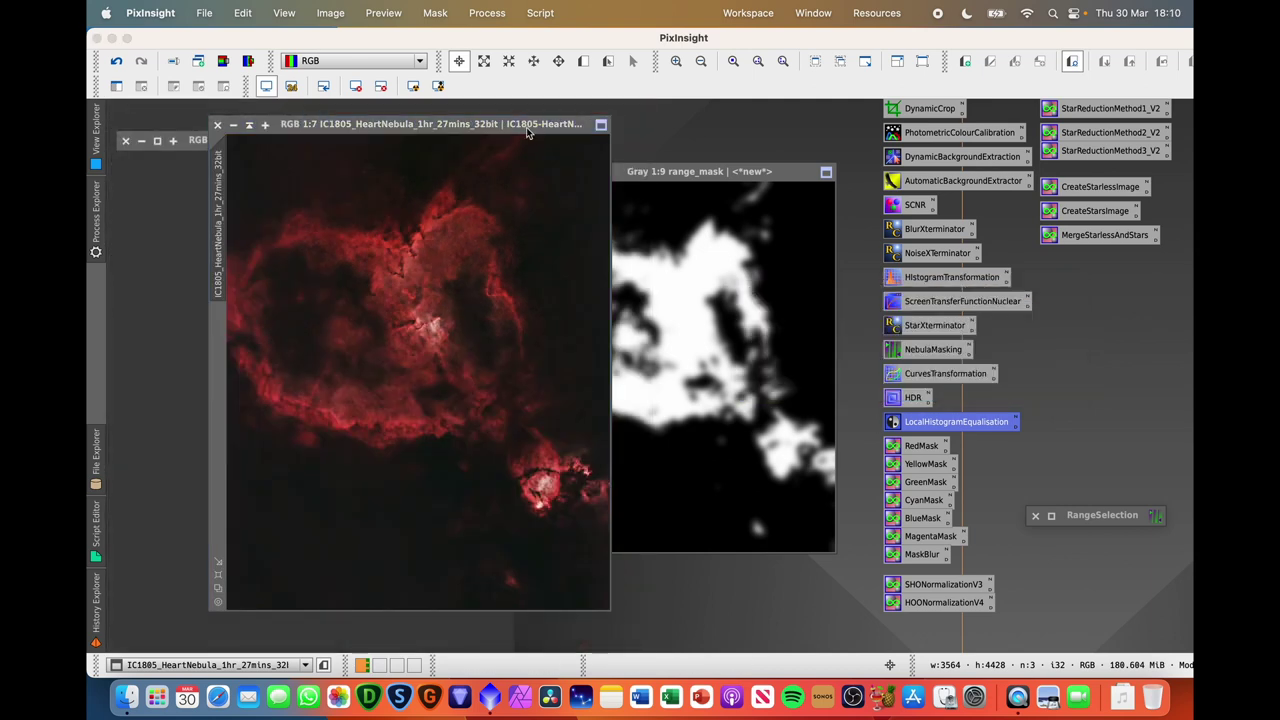
pyautogui.moveTo(525, 128); pyautogui.dragTo(493, 125)
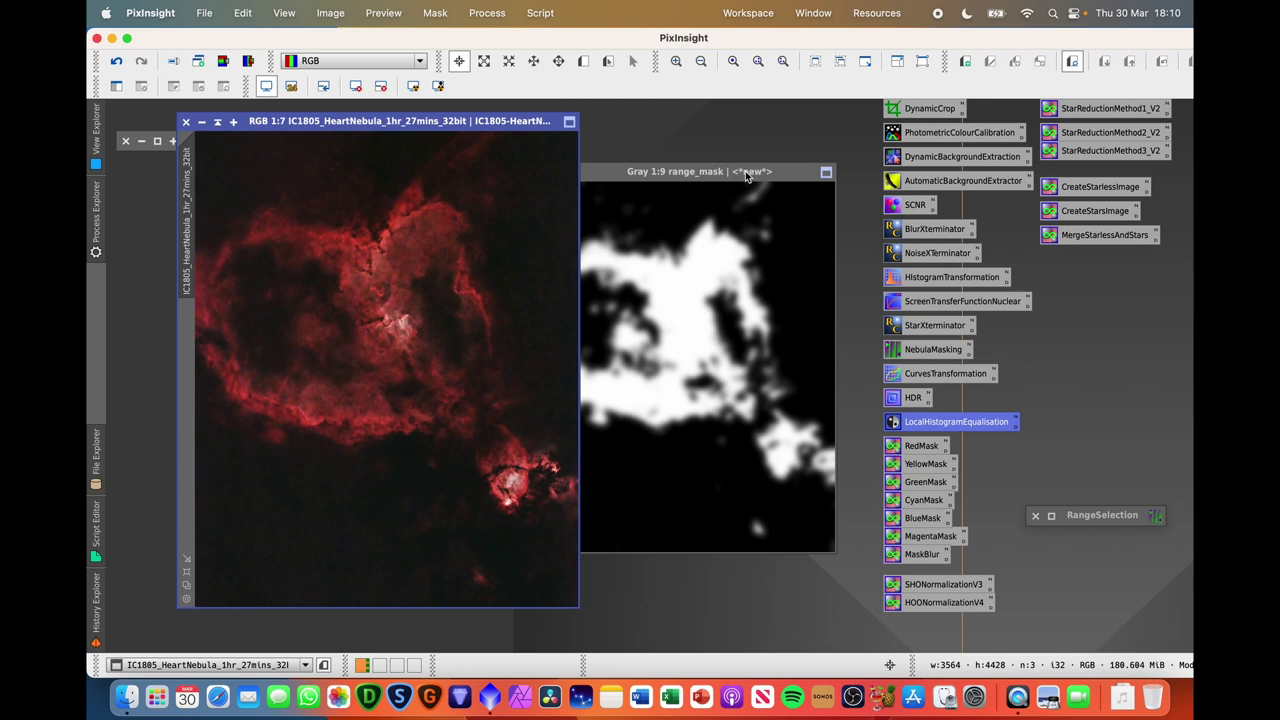
pyautogui.click(967, 404)
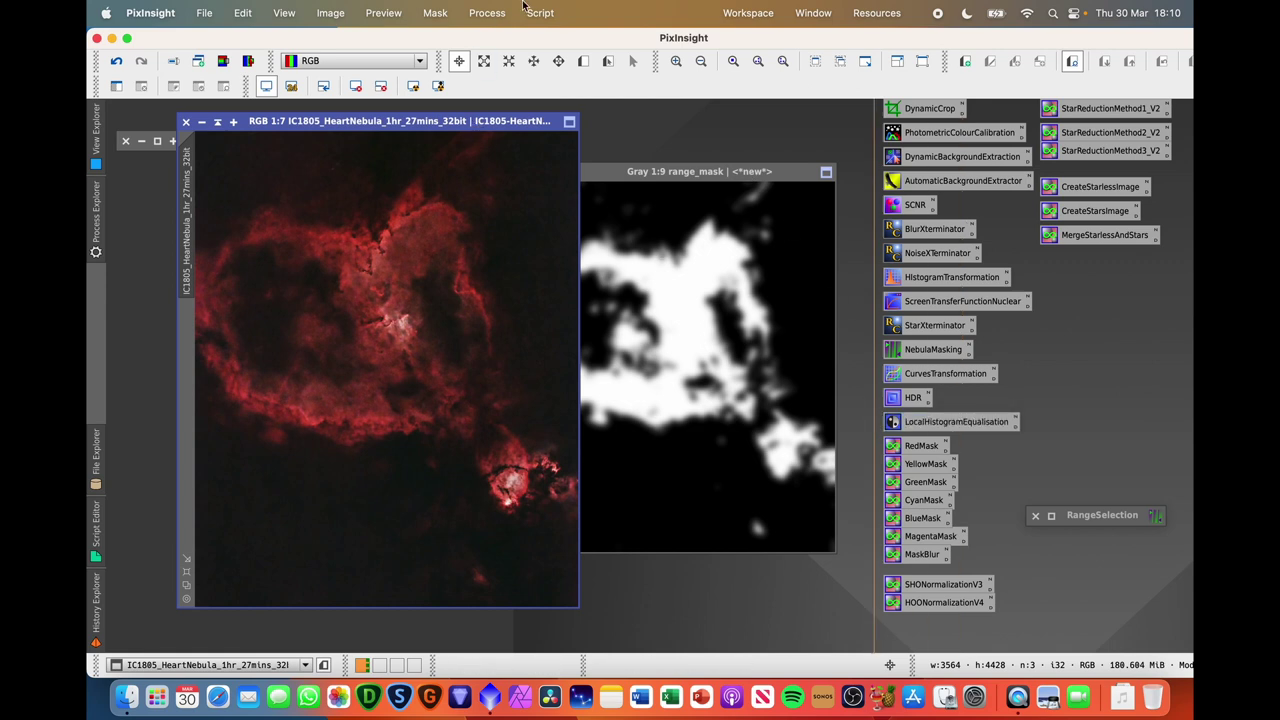
# Step: Run the DarkStructureEnhance script with 8 layers and amount 0.40, then close the Process Console
pyautogui.click(537, 12)
pyautogui.moveTo(605, 241)
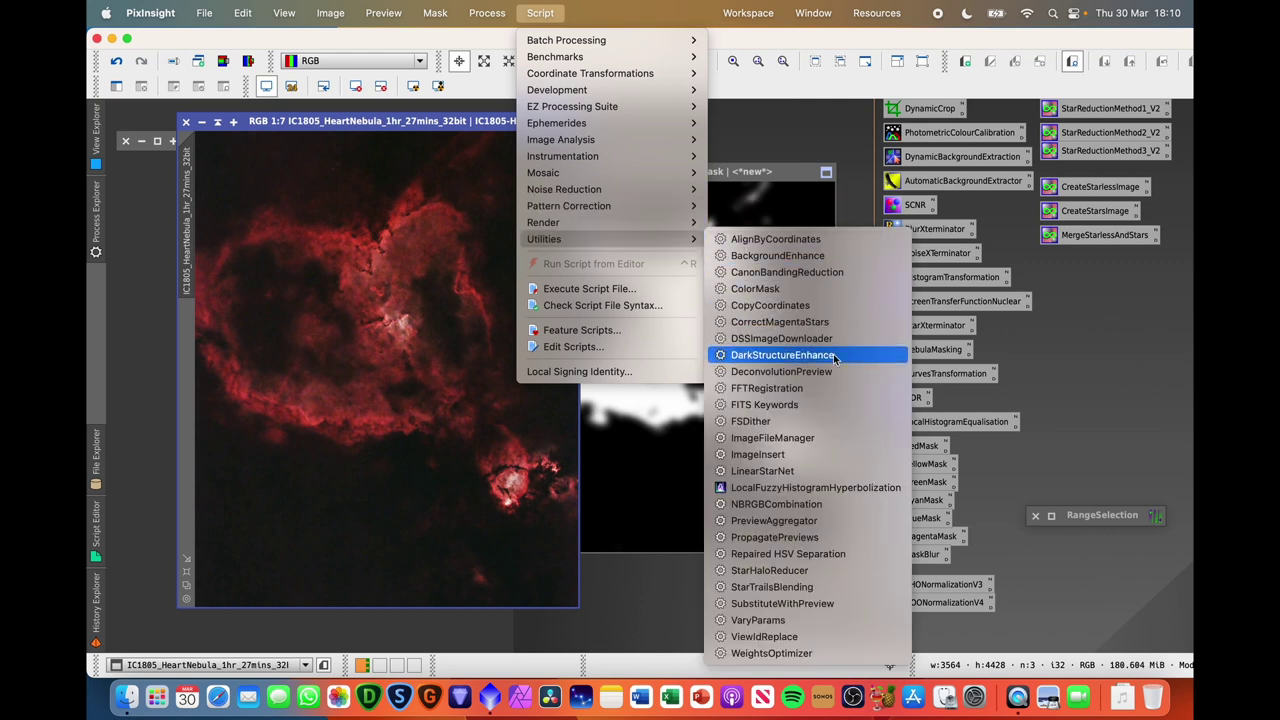
pyautogui.click(782, 355)
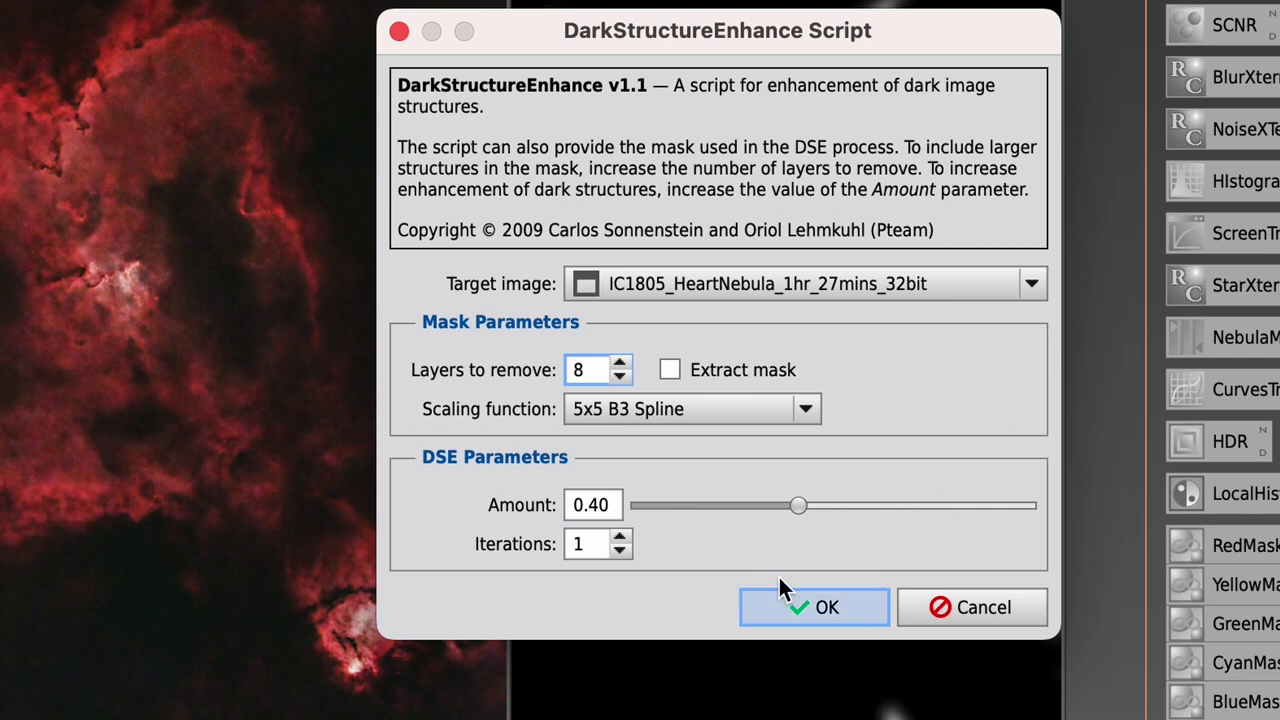
pyautogui.click(830, 615)
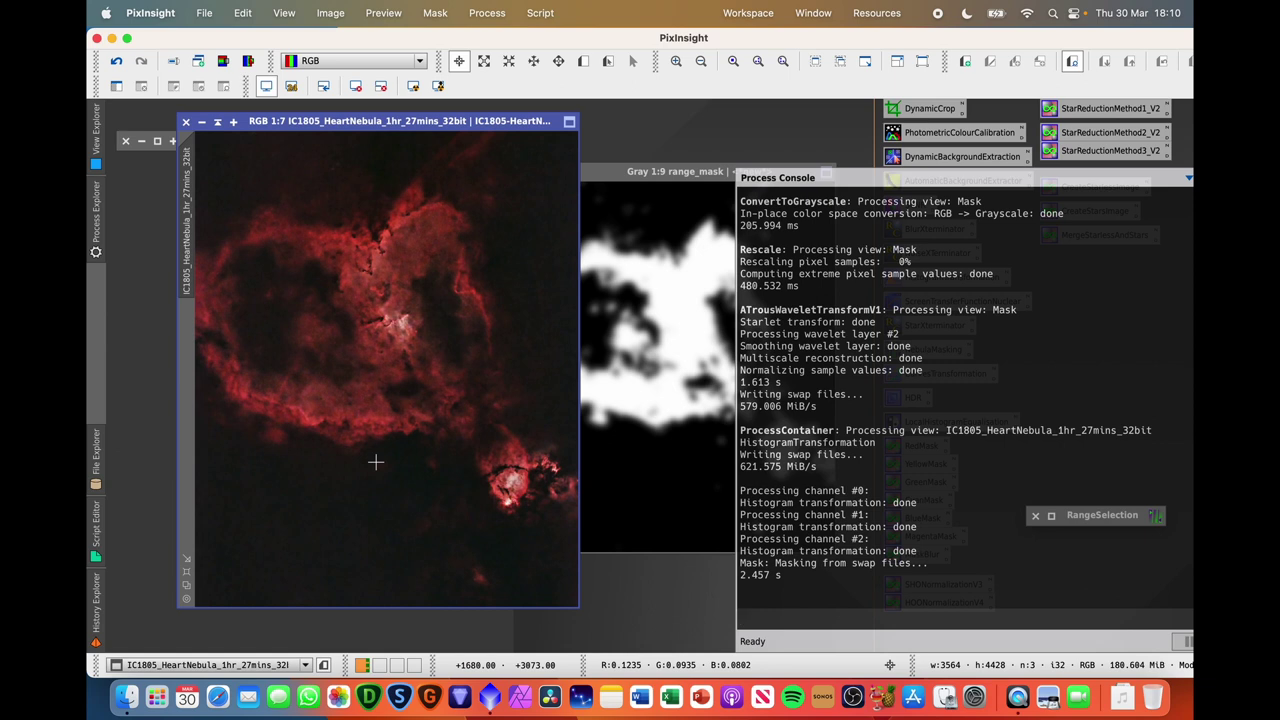
pyautogui.click(285, 128)
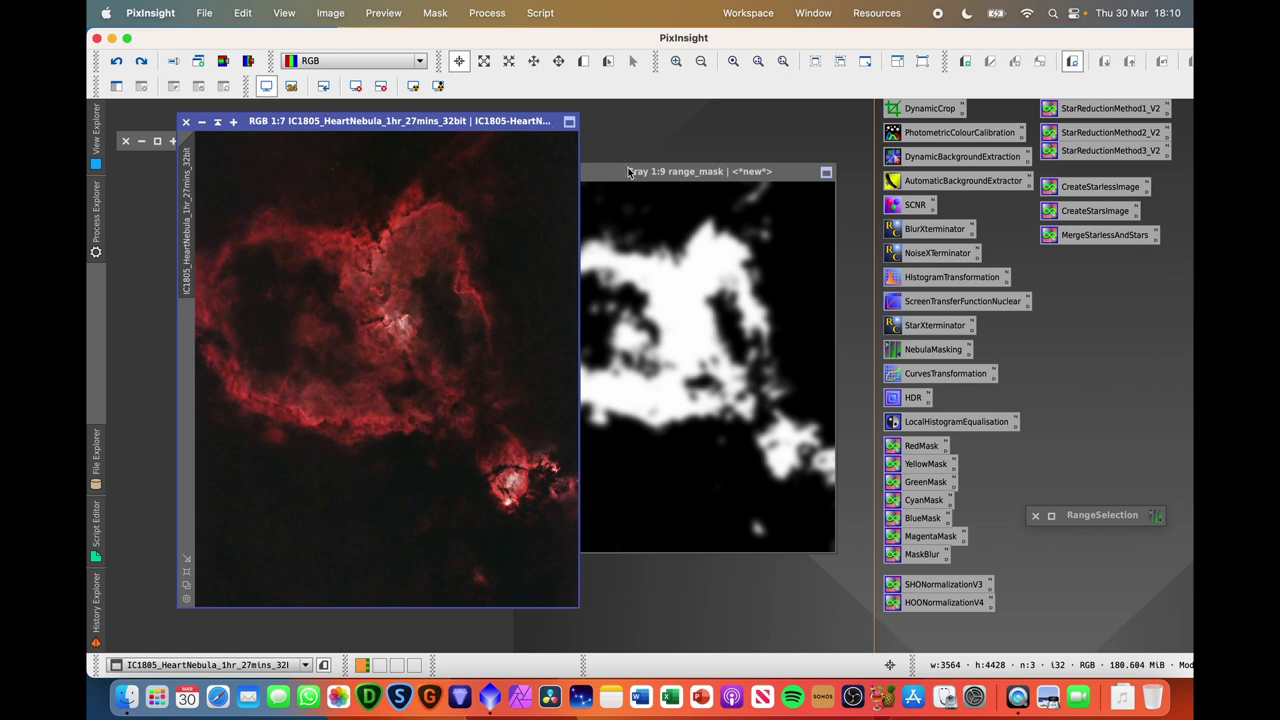
# Step: Shade the range_mask window to its title bar and move it up out of the way
pyautogui.click(625, 172)
pyautogui.doubleClick(625, 172)
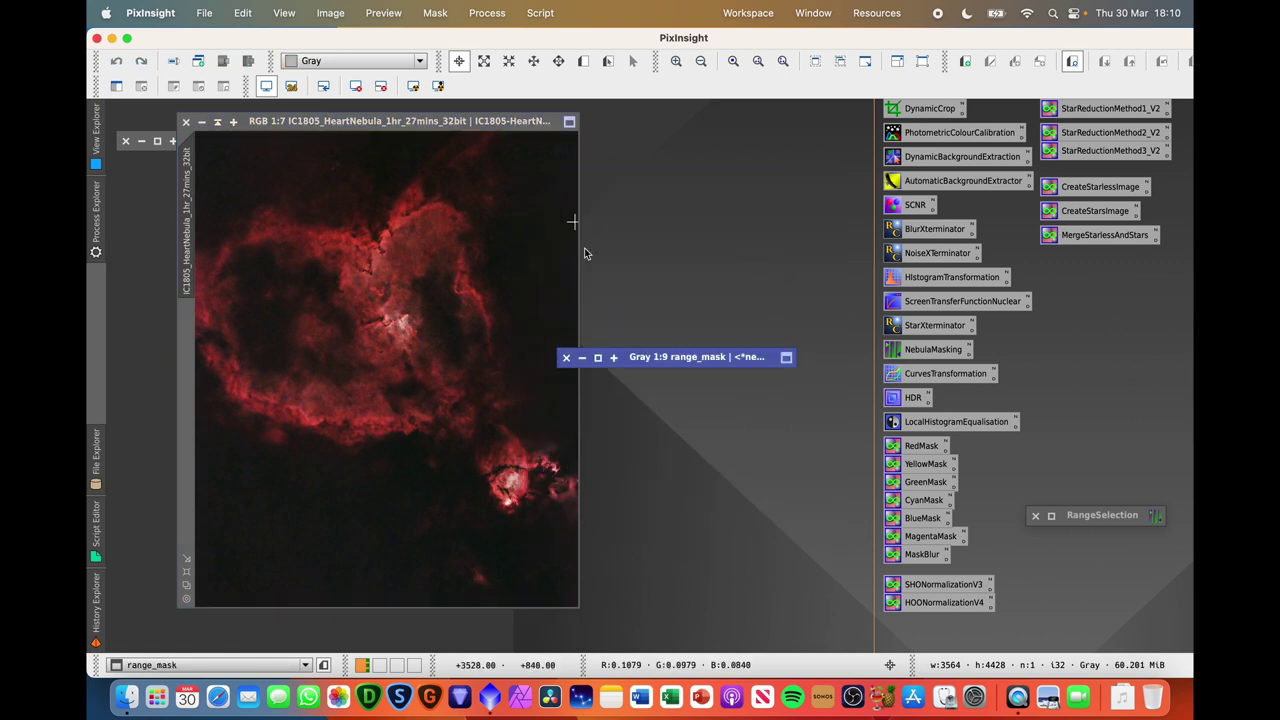
pyautogui.moveTo(658, 360); pyautogui.dragTo(698, 122)
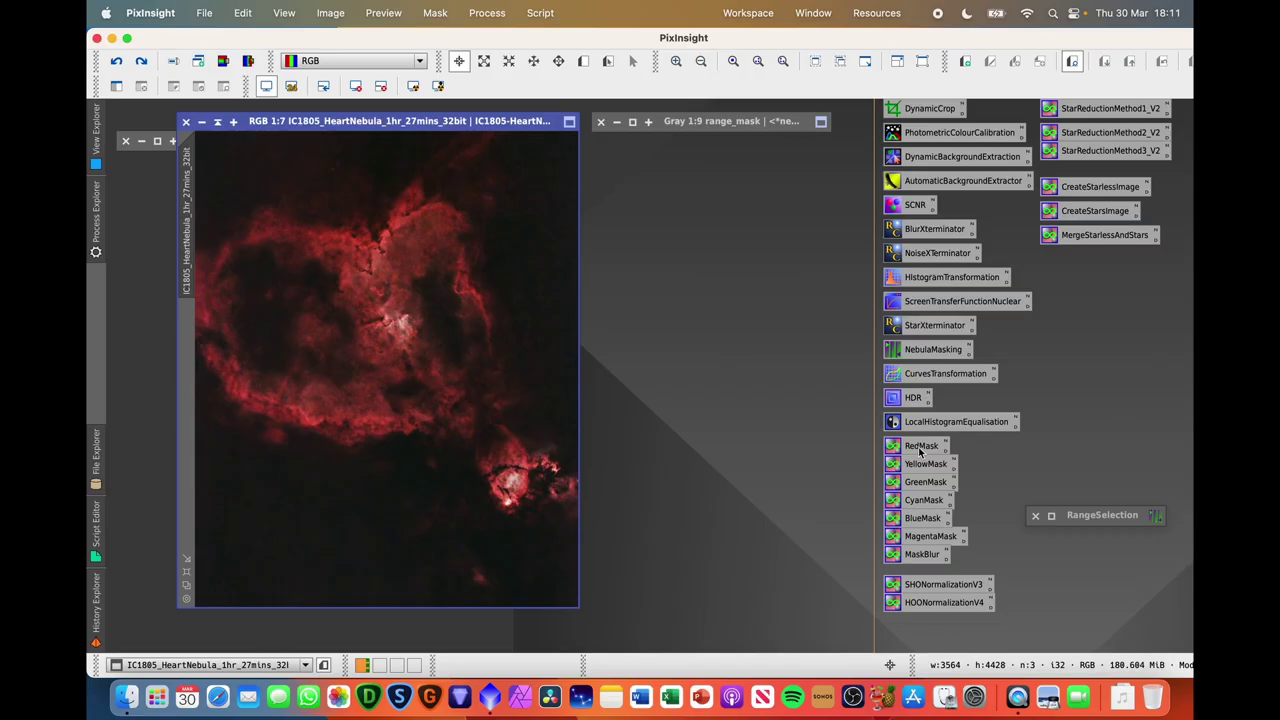
# Step: Generate a RedMask colour mask from the nebula with the RedMask PixelMath icon, inspect it, then close it
pyautogui.doubleClick(920, 448)
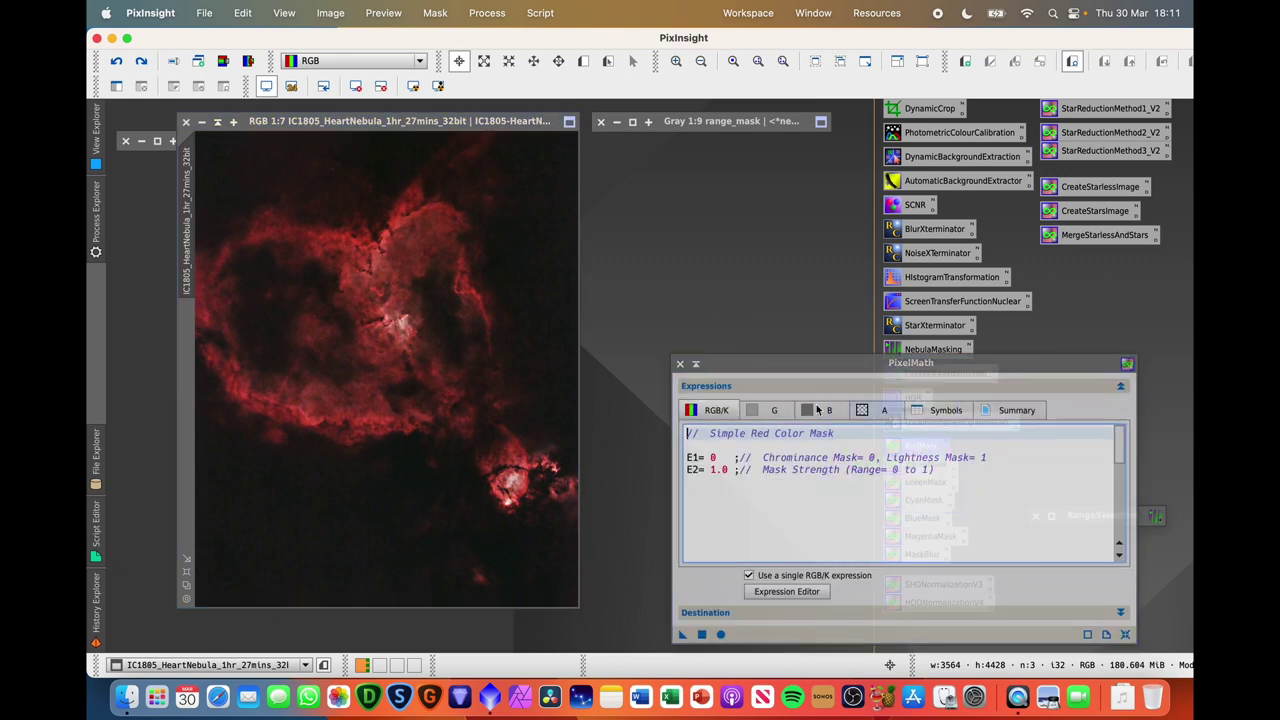
pyautogui.click(680, 364)
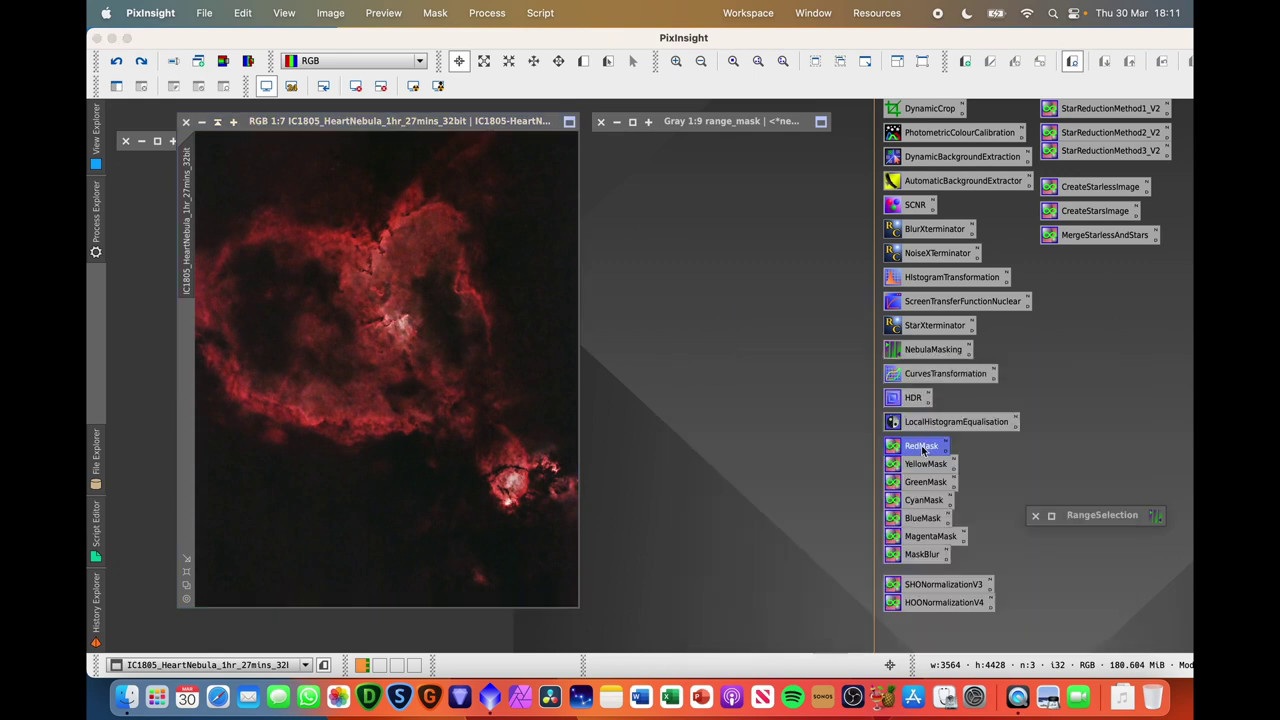
pyautogui.moveTo(922, 450); pyautogui.dragTo(380, 368)
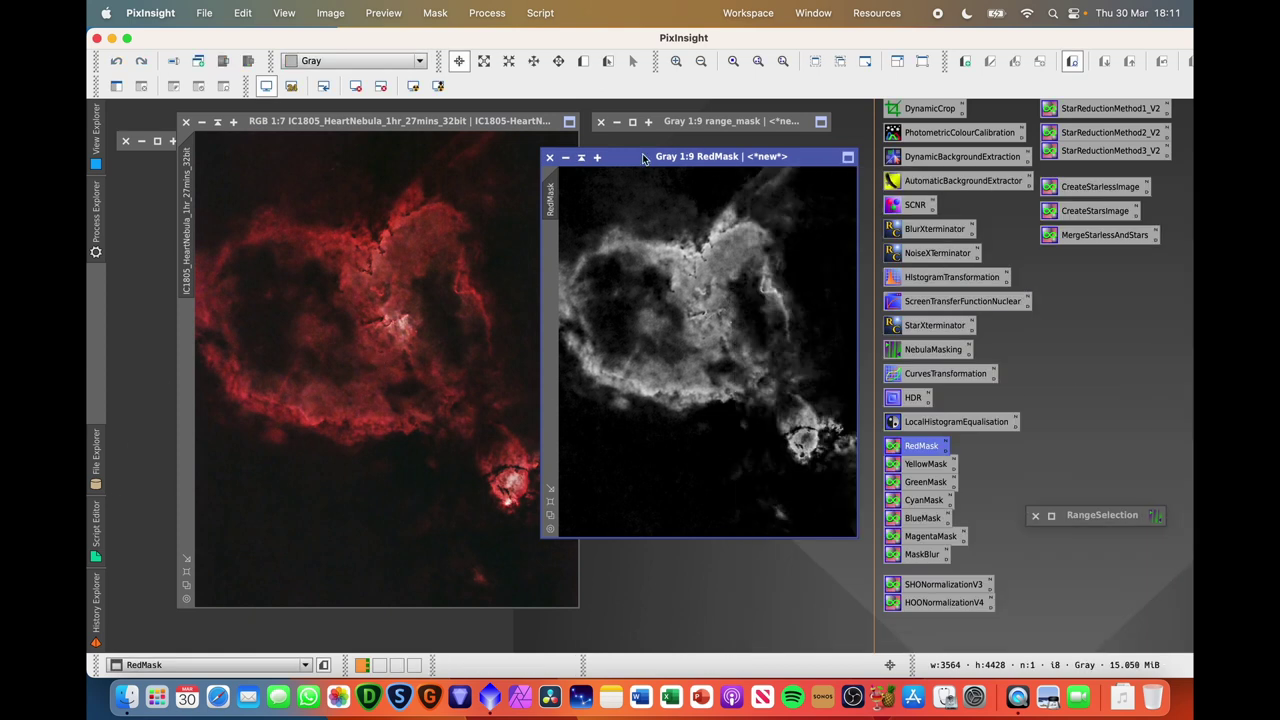
pyautogui.moveTo(647, 157); pyautogui.dragTo(631, 202)
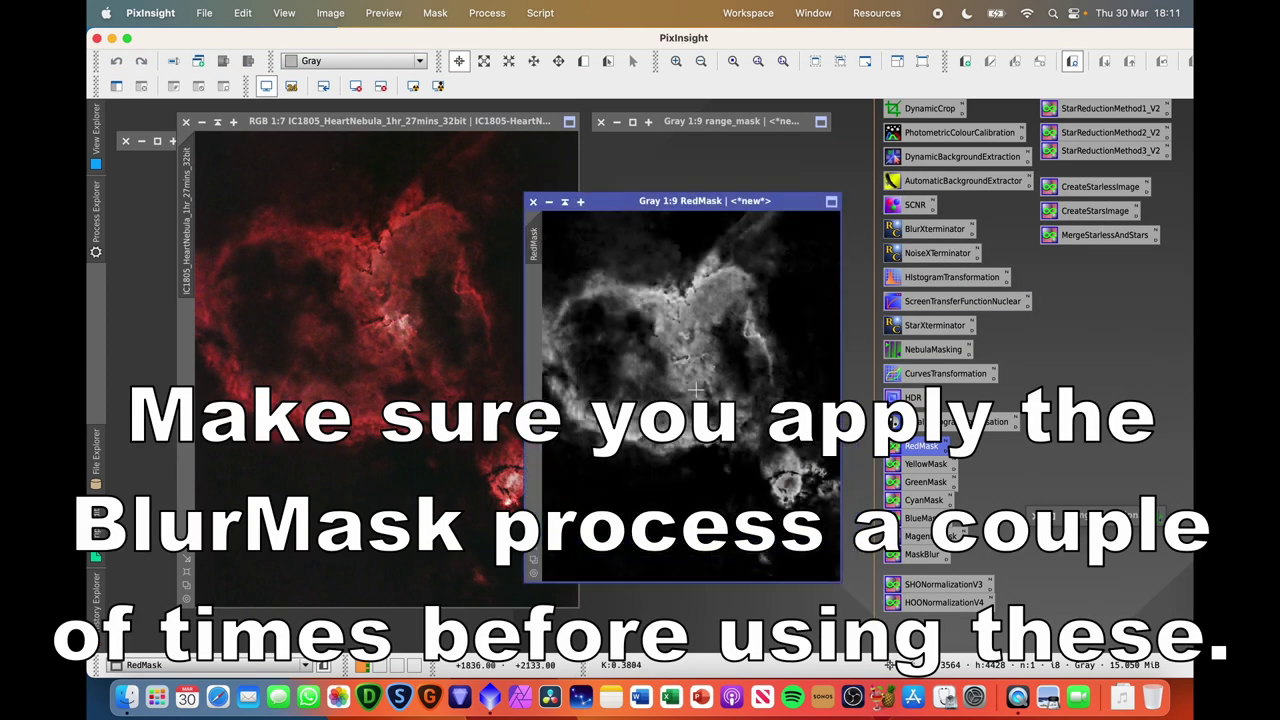
pyautogui.click(533, 204)
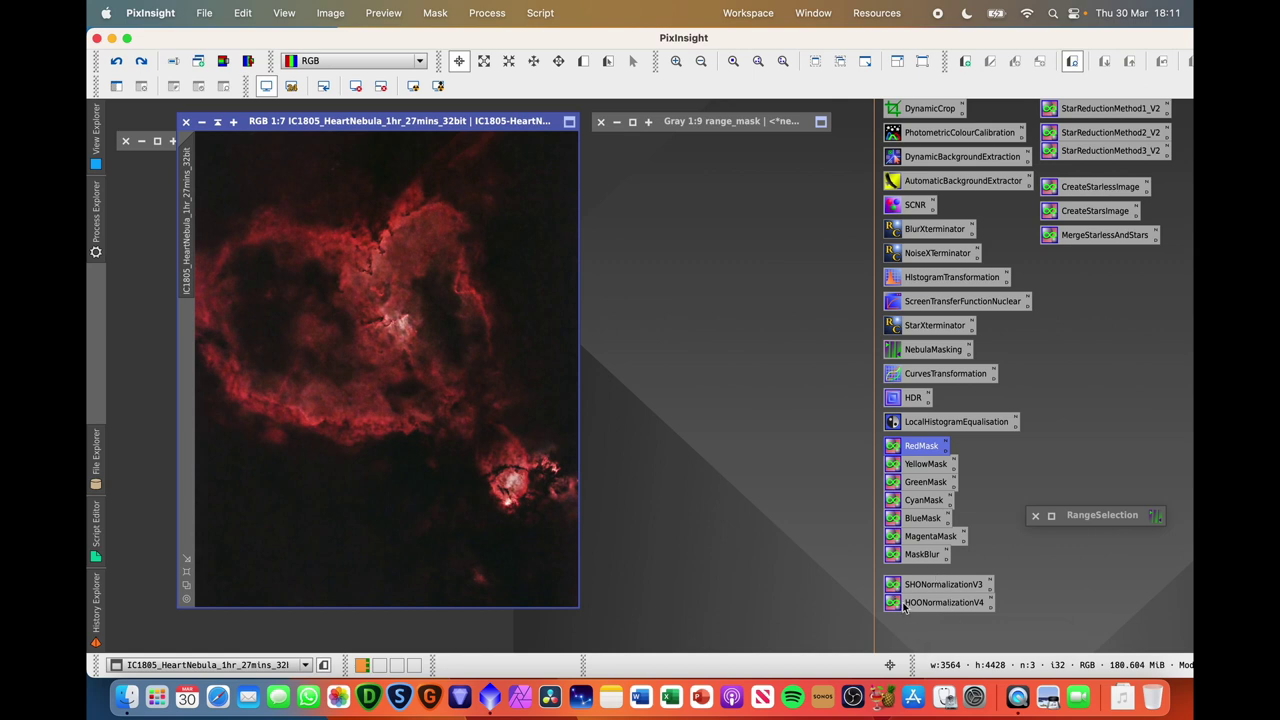
# Step: Apply the HOONormalizationV4 palette to the nebula, then undo it to keep the red version
pyautogui.moveTo(937, 608); pyautogui.dragTo(374, 343)
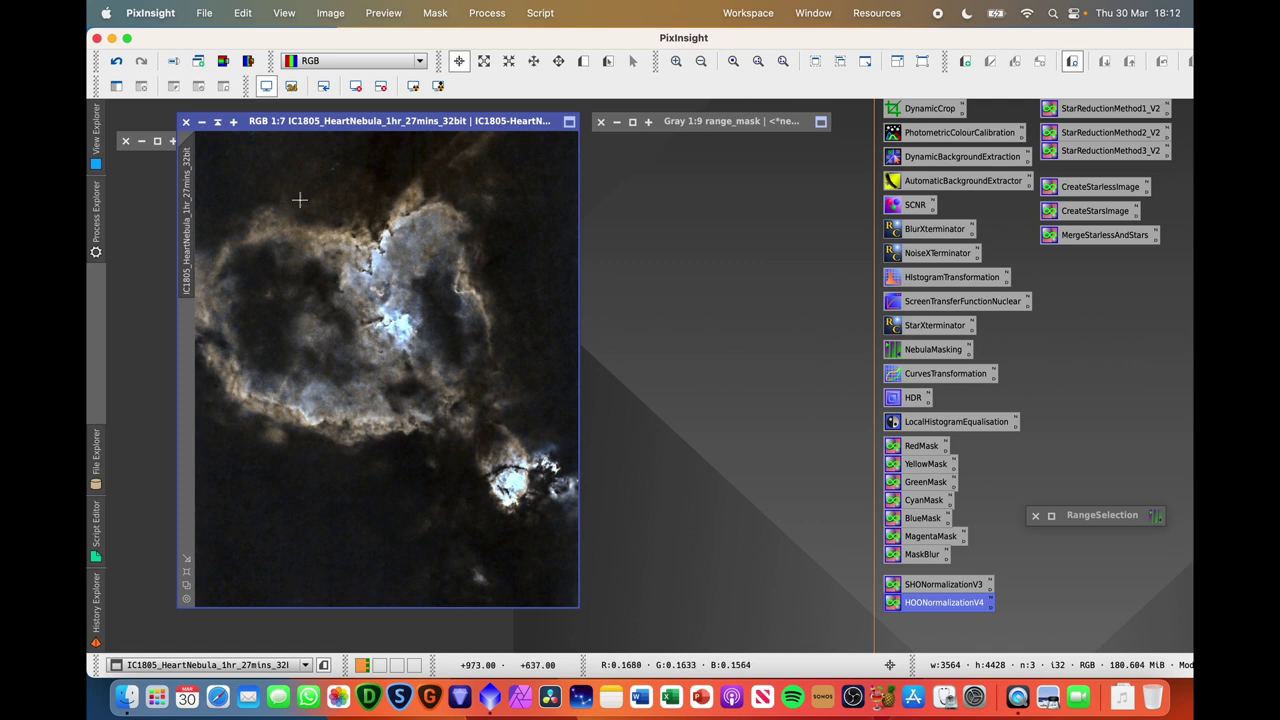
pyautogui.click(116, 62)
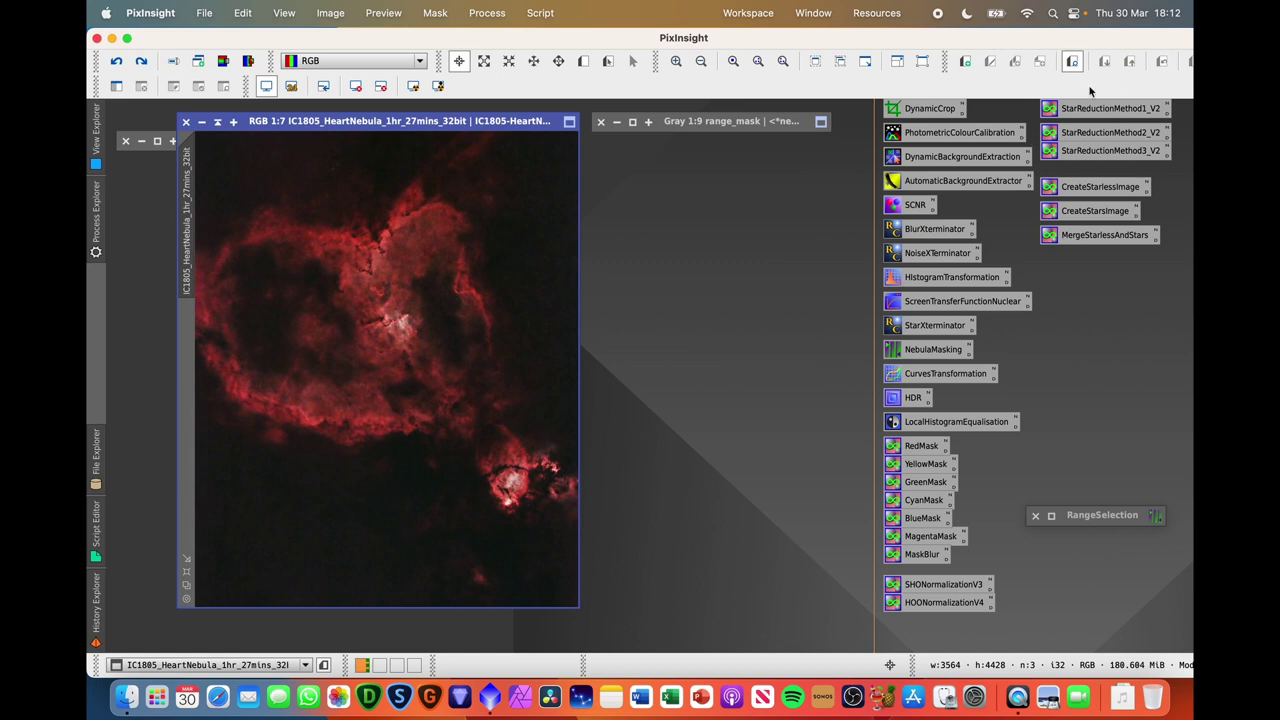
# Step: Restore the minimised stars image and arrange it beside the nebula image
pyautogui.click(162, 145)
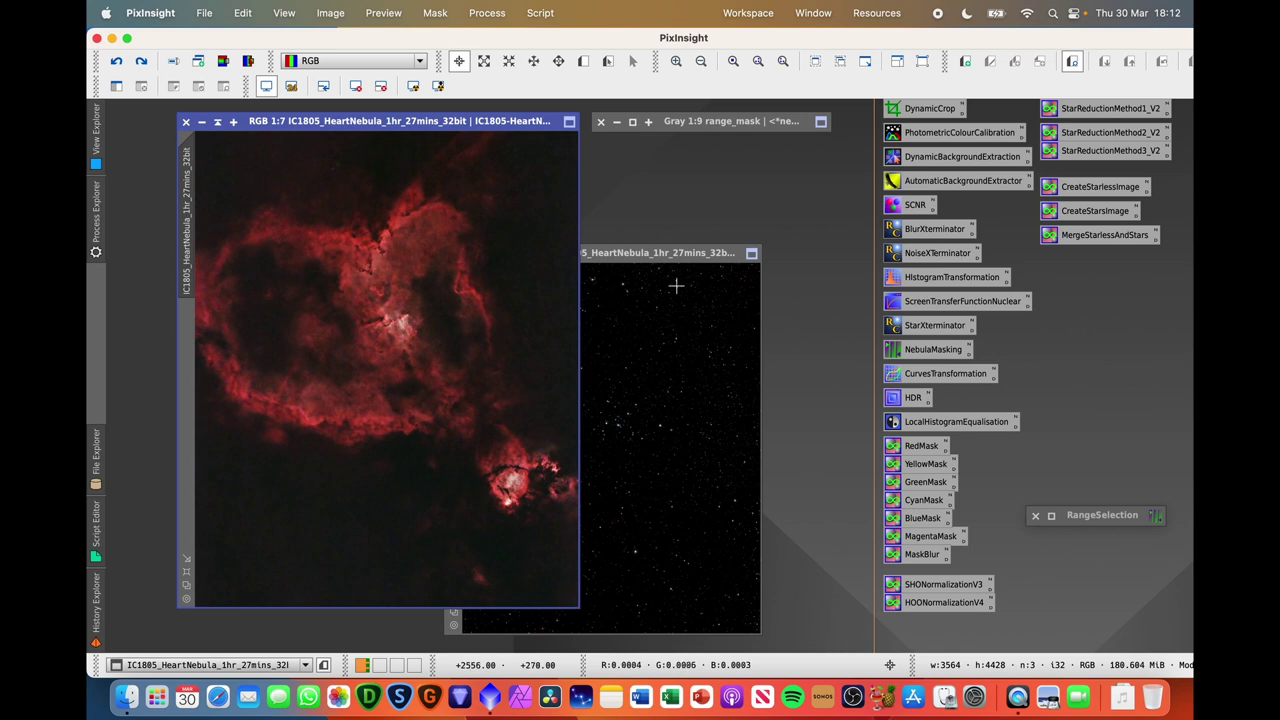
pyautogui.moveTo(664, 255); pyautogui.dragTo(697, 168)
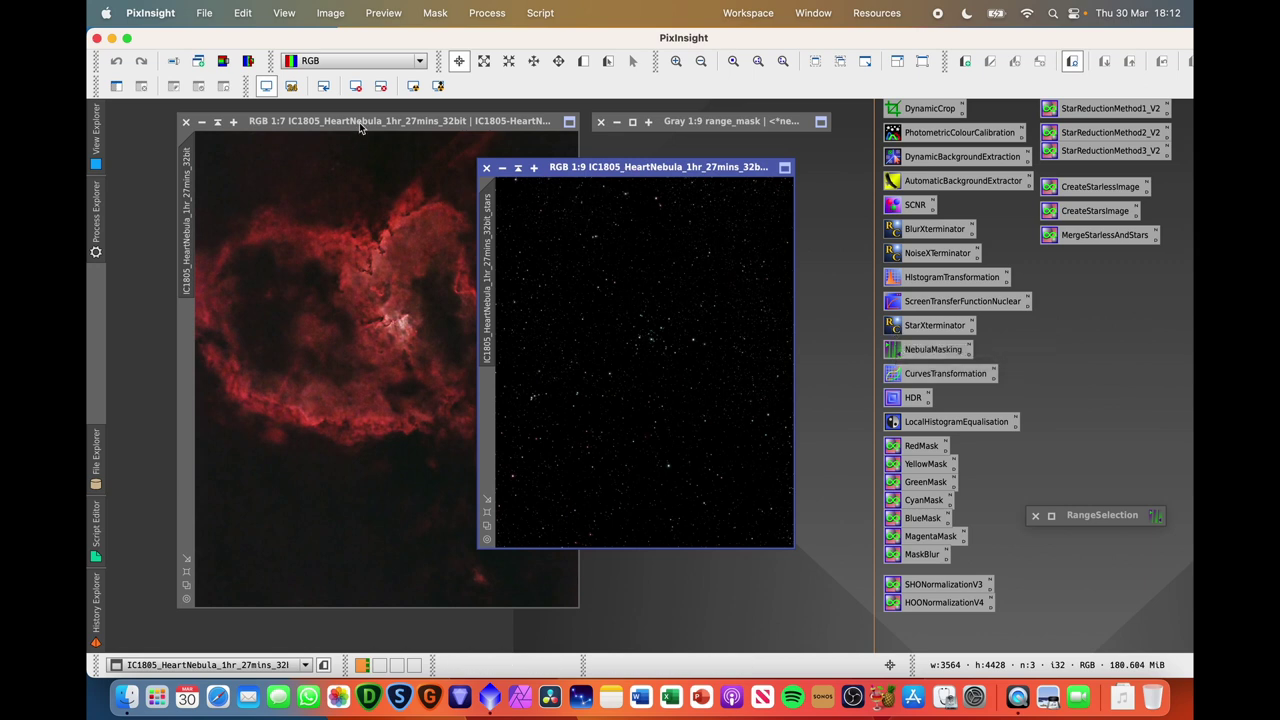
pyautogui.moveTo(359, 122); pyautogui.dragTo(308, 124)
pyautogui.moveTo(640, 167); pyautogui.dragTo(648, 141)
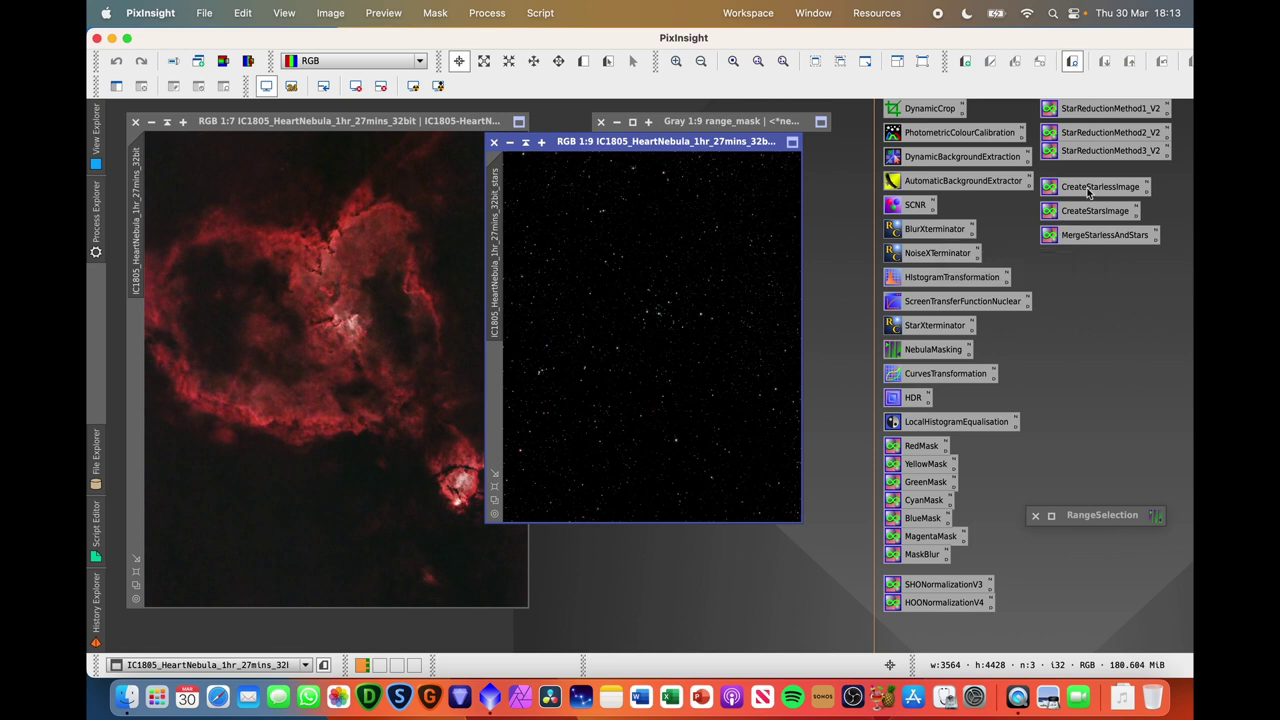
# Step: Create the Starless image from the nebula and the Stars image from the star image
pyautogui.moveTo(1094, 190); pyautogui.dragTo(338, 392)
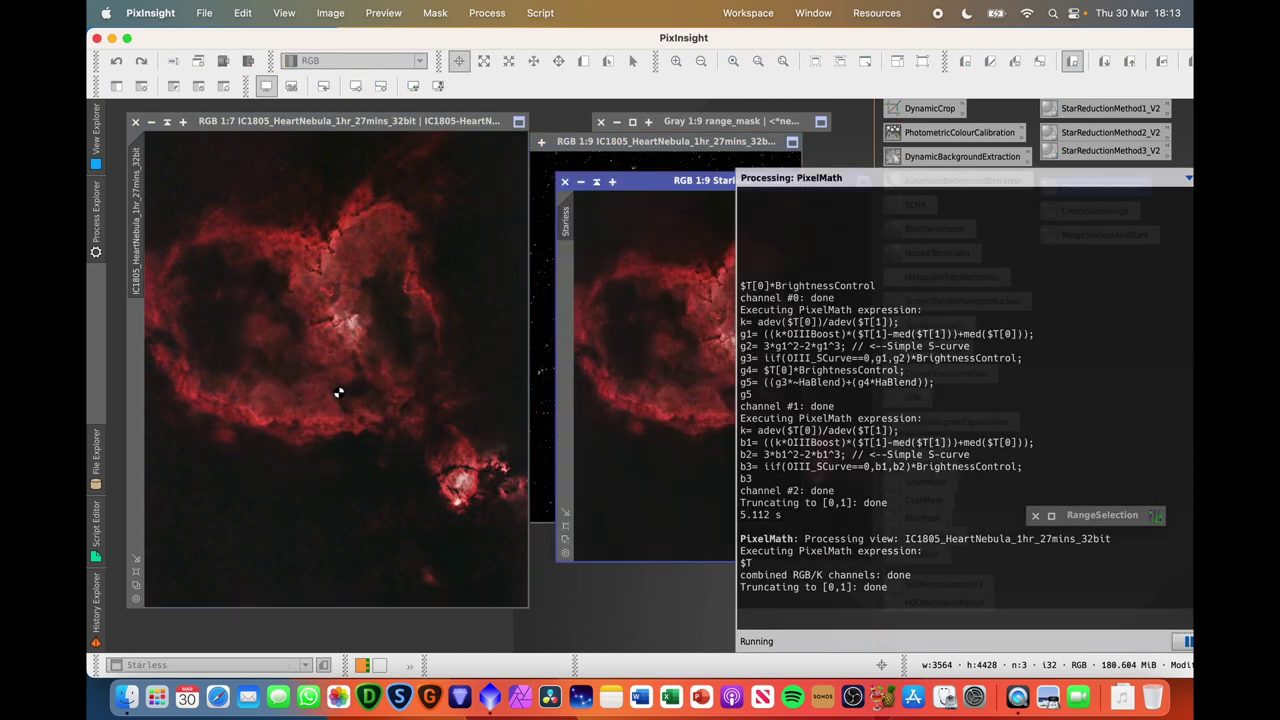
pyautogui.moveTo(716, 182); pyautogui.dragTo(289, 208)
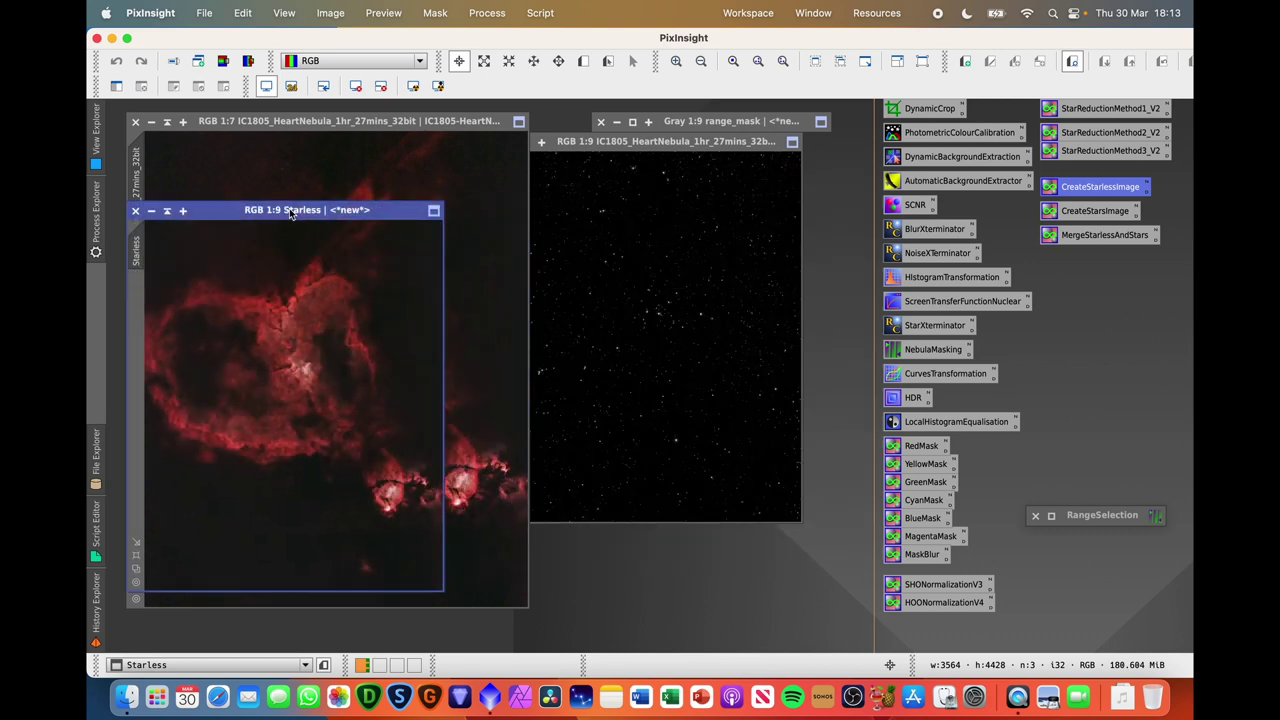
pyautogui.moveTo(1095, 210); pyautogui.dragTo(667, 300)
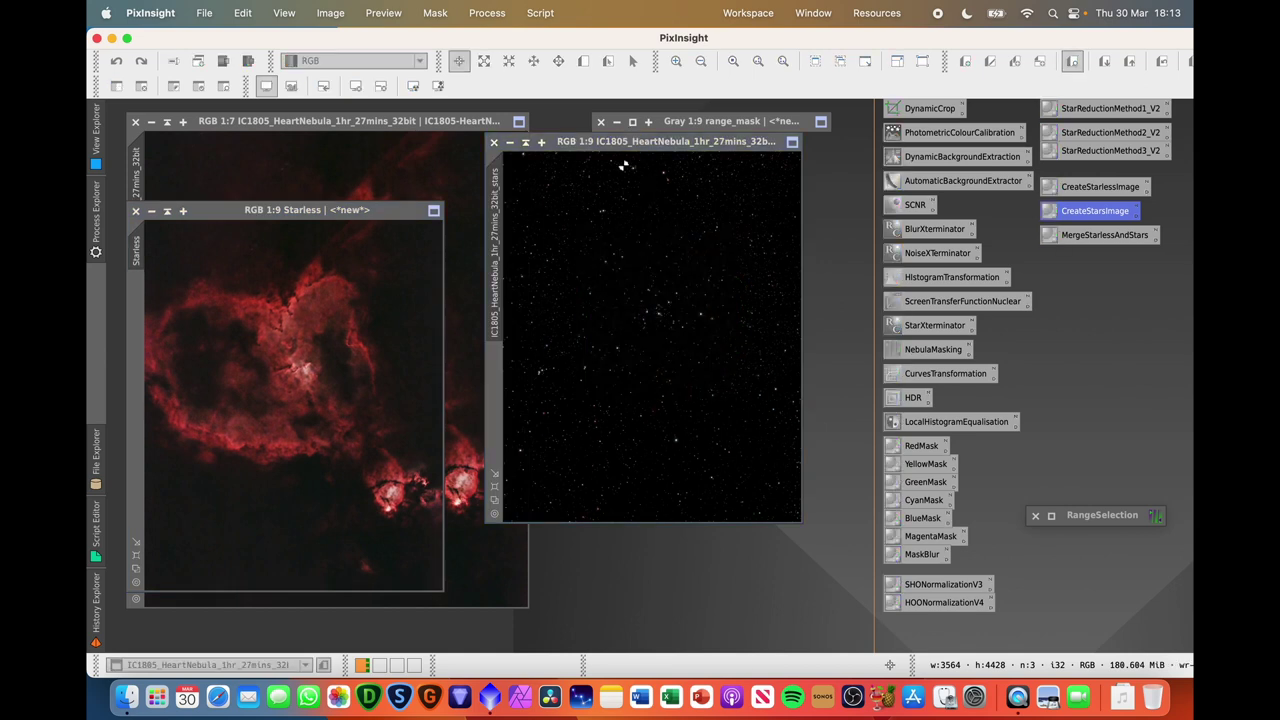
pyautogui.moveTo(283, 205); pyautogui.dragTo(672, 216)
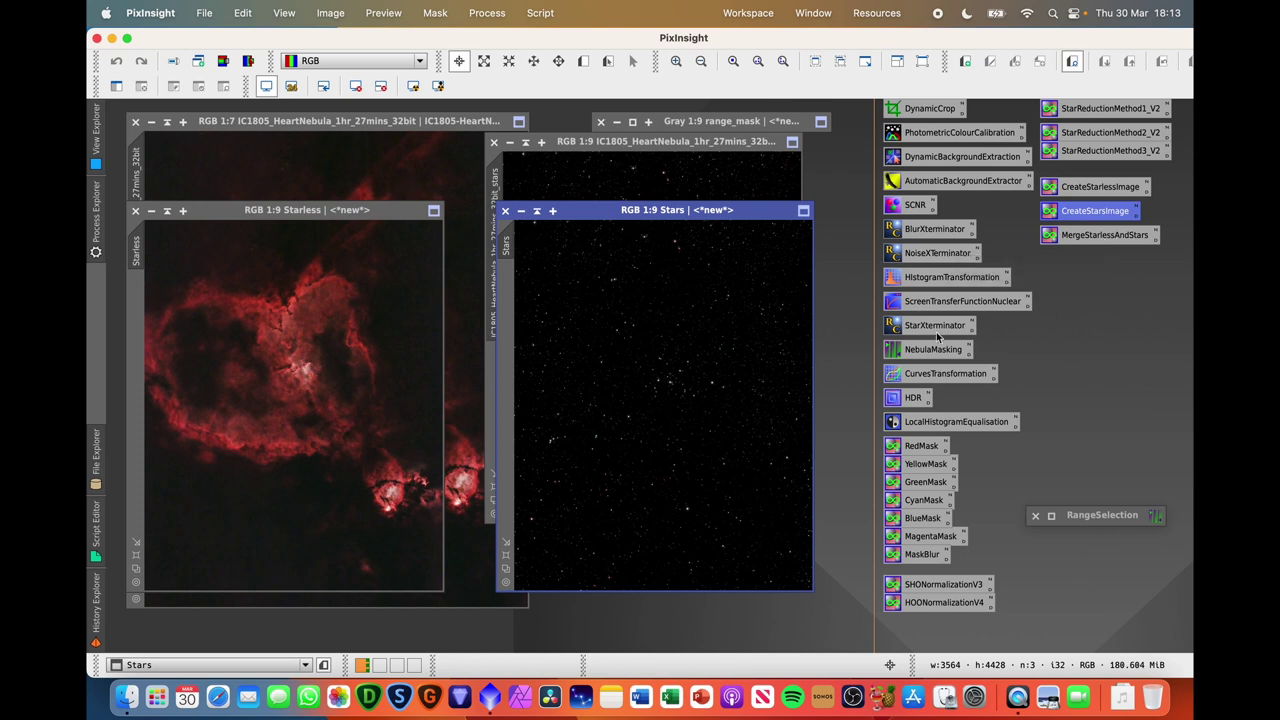
# Step: Boost star colour in Stars with an S-channel curve lifting 0.45526 to 0.53947
pyautogui.doubleClick(927, 377)
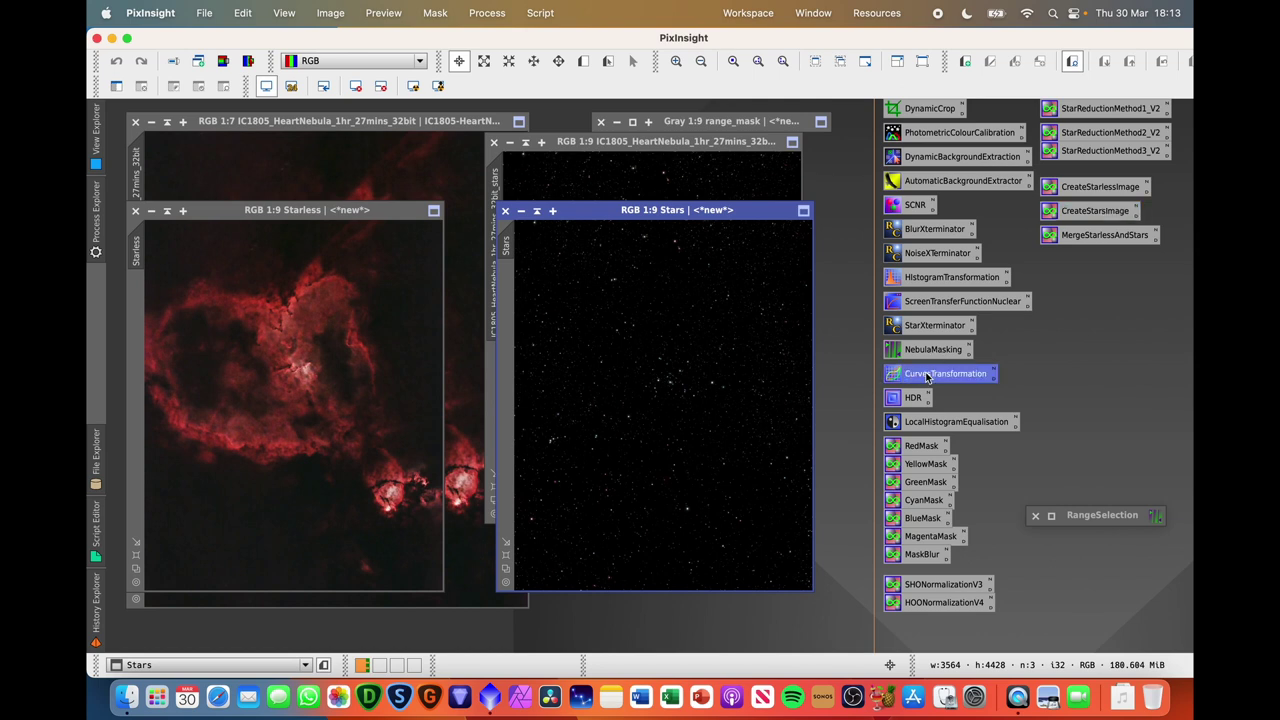
pyautogui.click(705, 210)
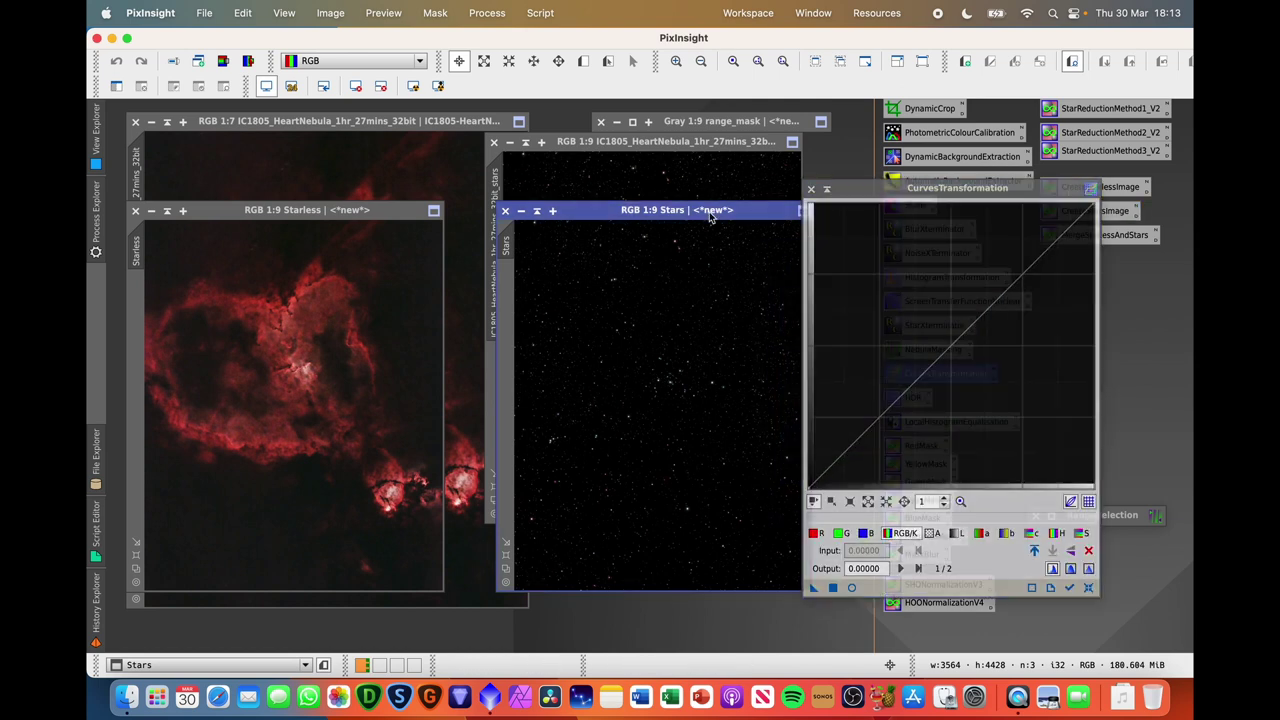
pyautogui.click(852, 589)
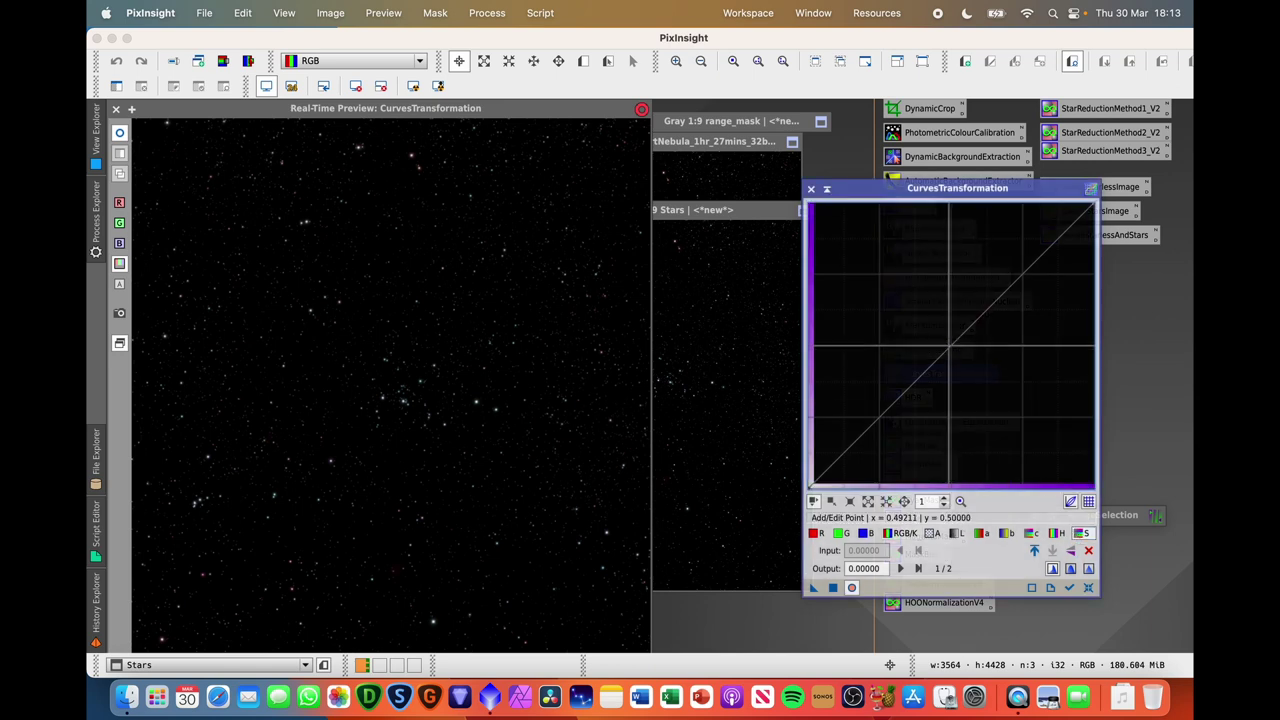
pyautogui.moveTo(943, 356); pyautogui.dragTo(936, 333)
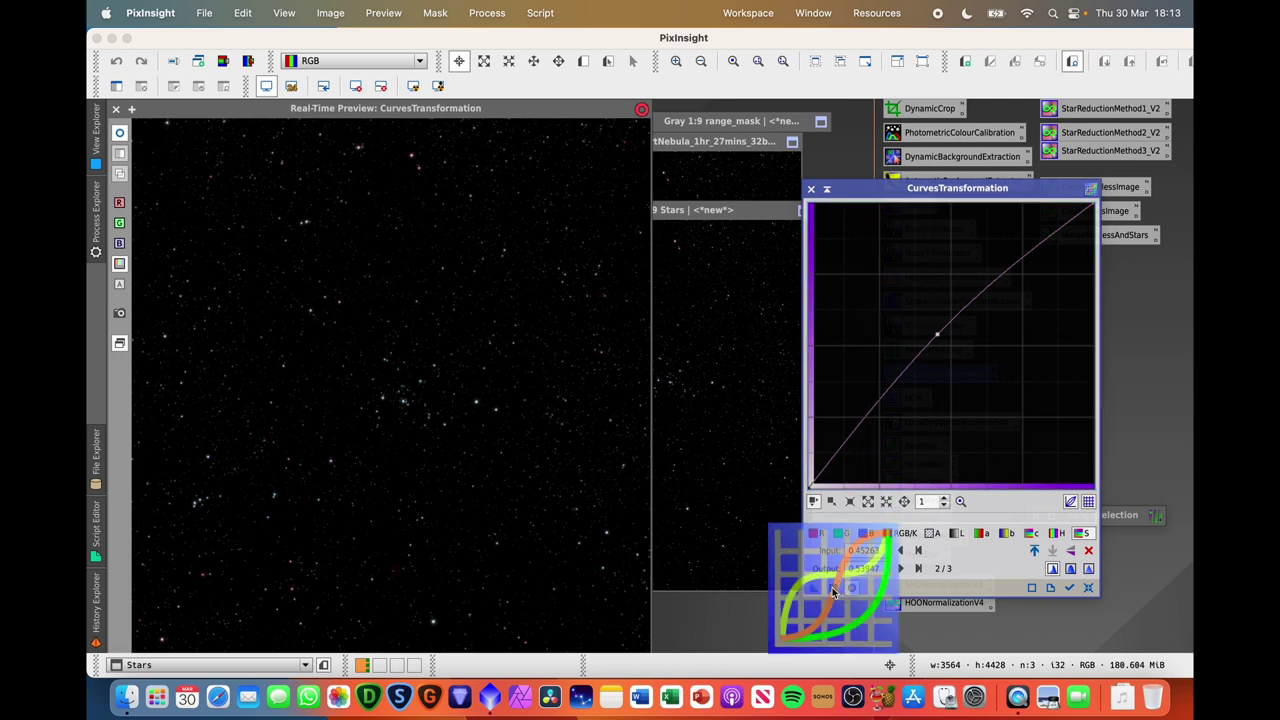
pyautogui.click(479, 271)
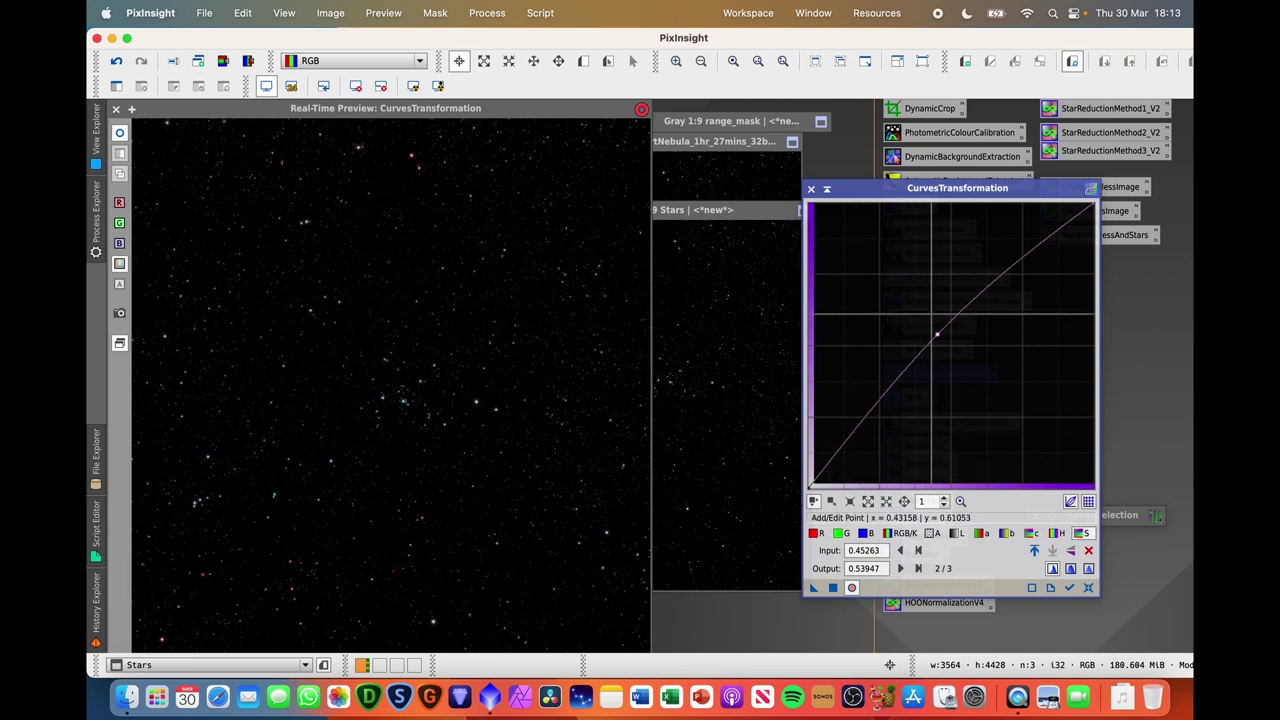
pyautogui.moveTo(937, 332); pyautogui.dragTo(938, 334)
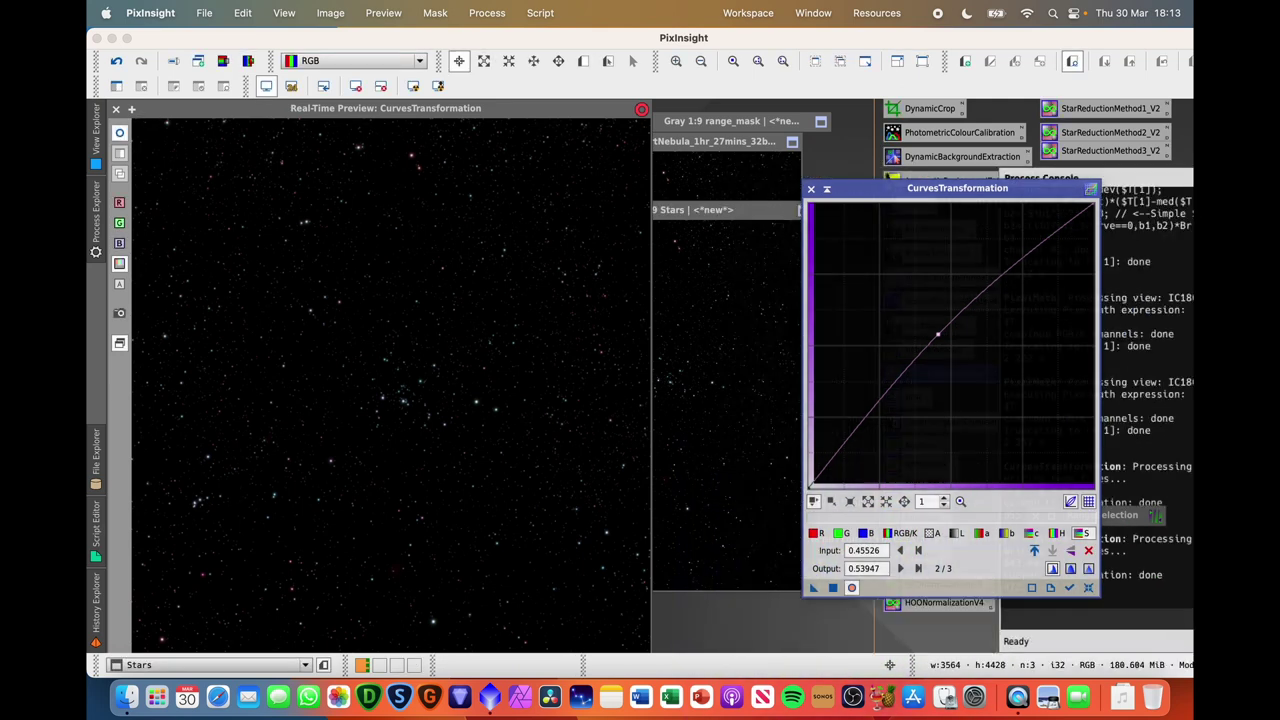
pyautogui.click(811, 190)
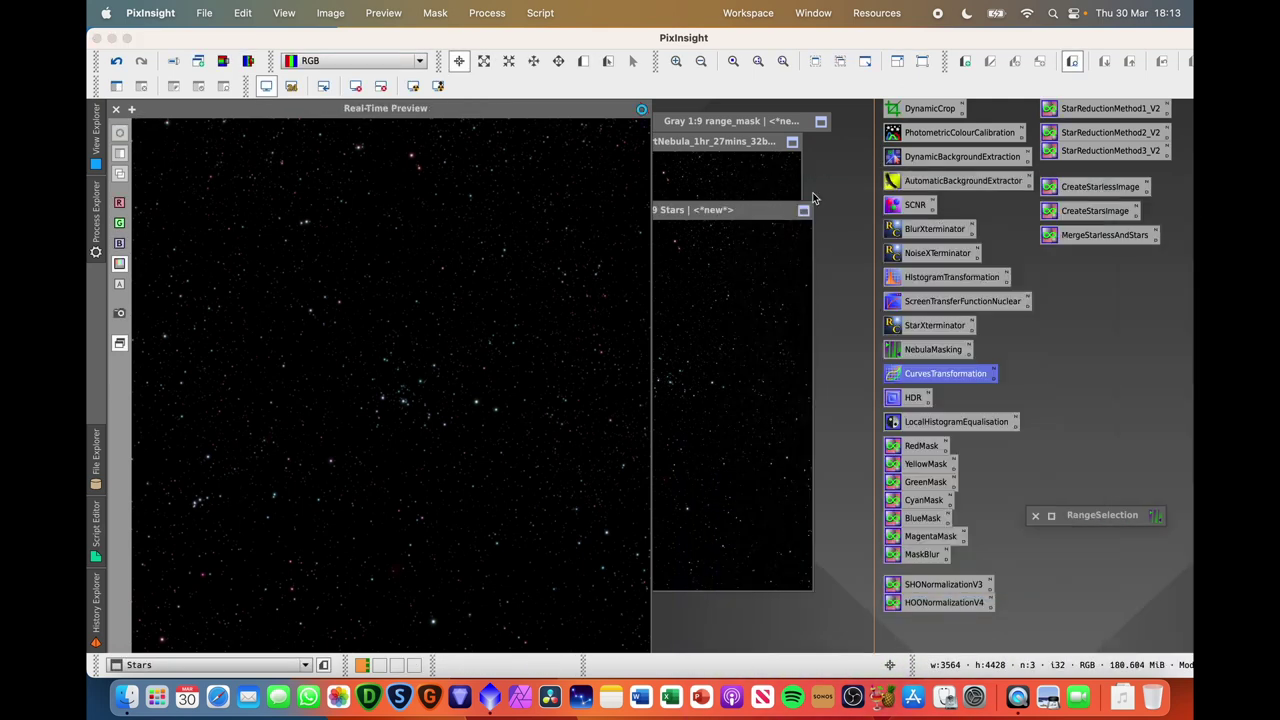
# Step: Close the preview and load the MergeStarlessAndStars expression ~((~Starless)*(~Stars)) into PixelMath
pyautogui.click(116, 108)
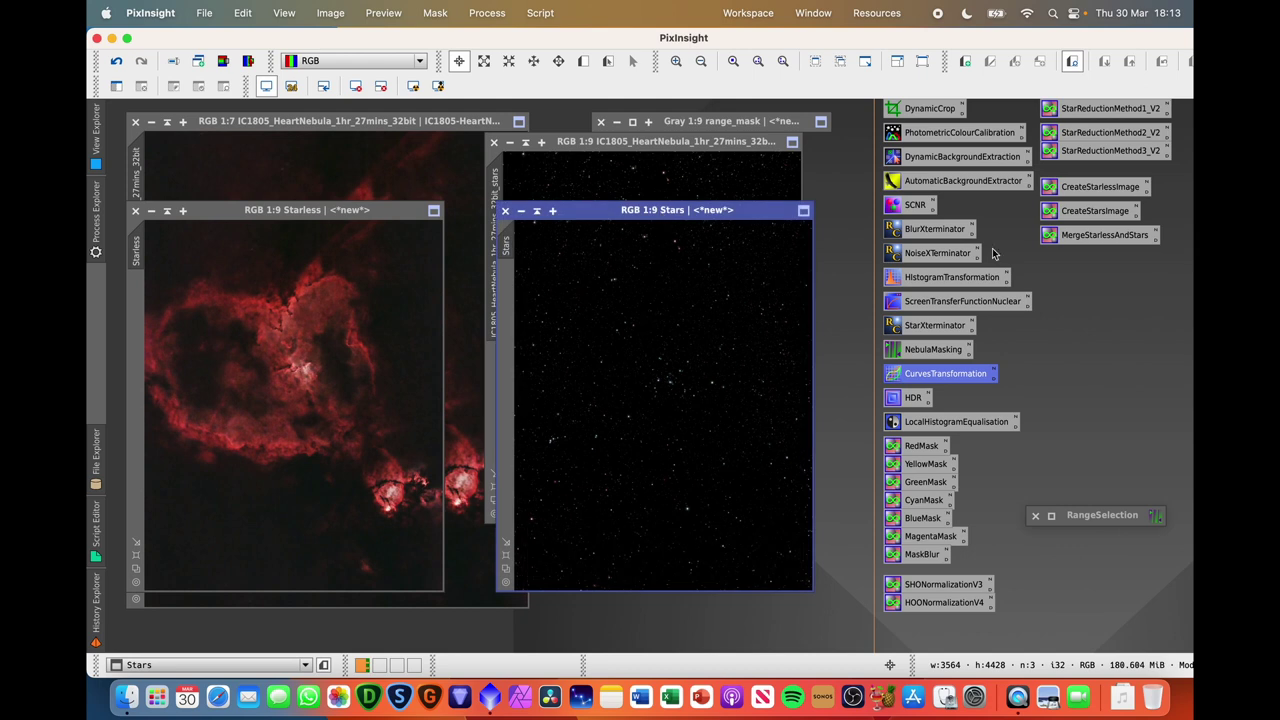
pyautogui.doubleClick(1094, 236)
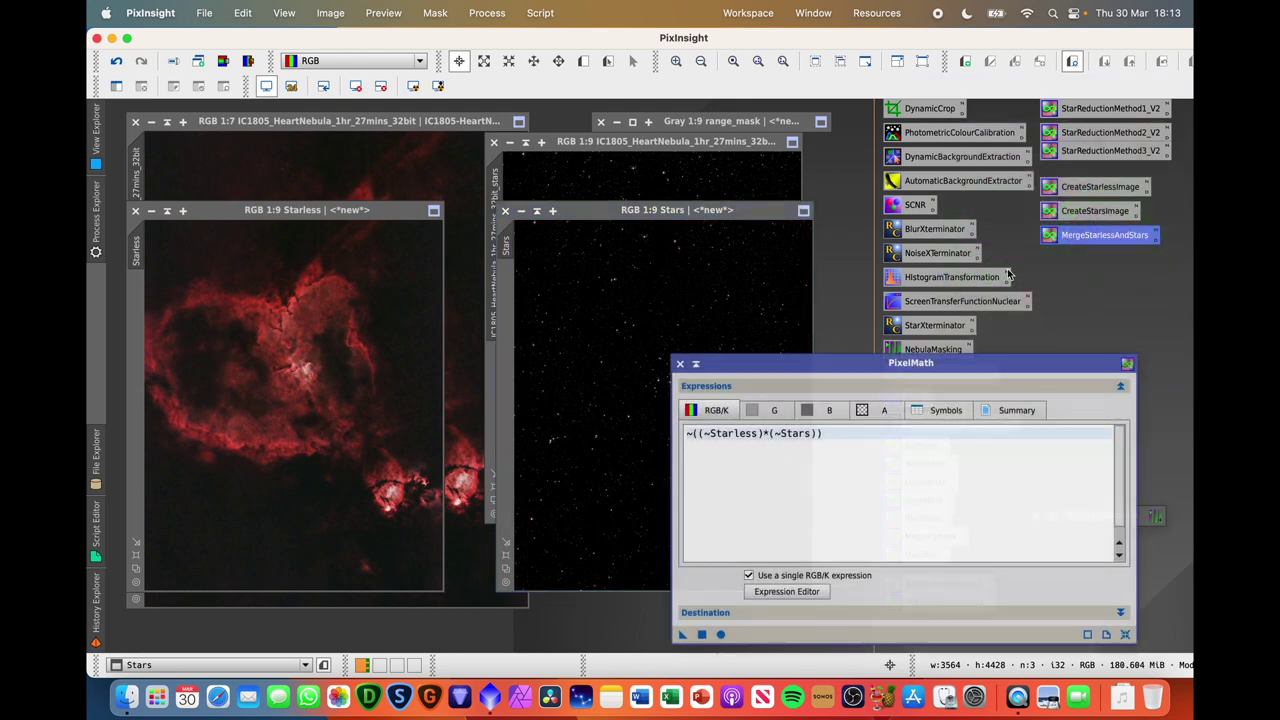
pyautogui.moveTo(807, 368); pyautogui.dragTo(752, 273)
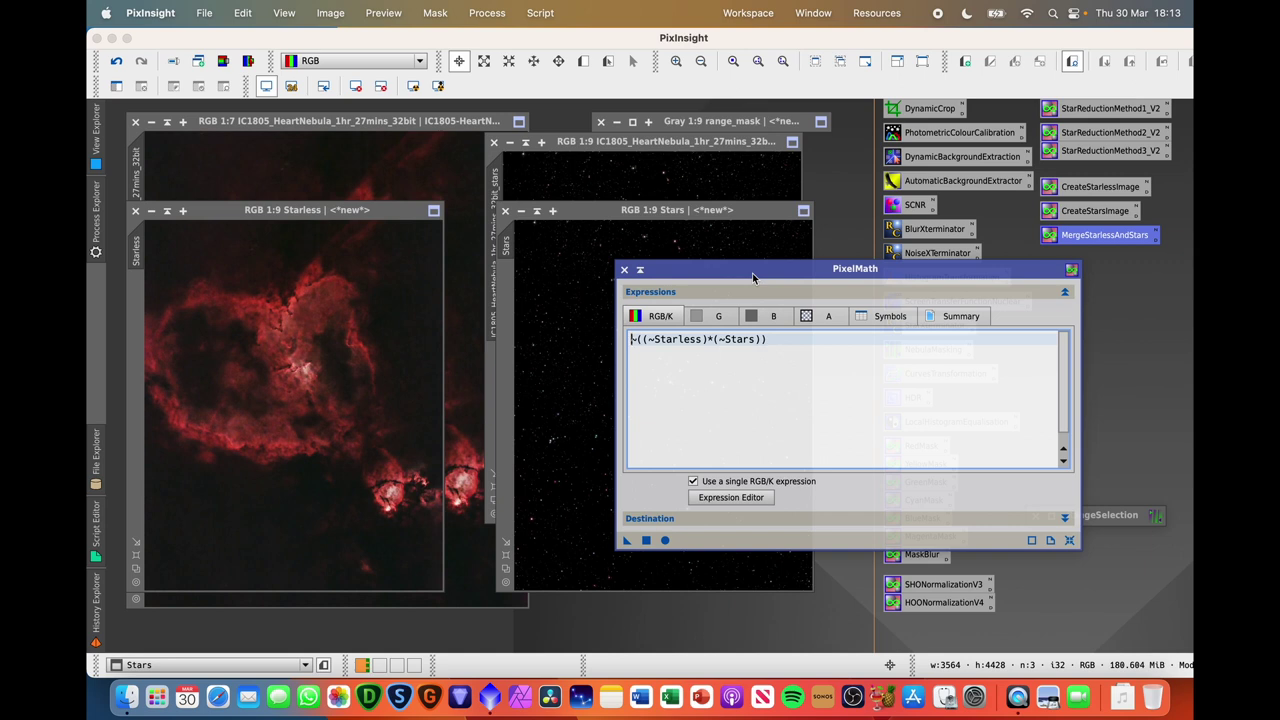
pyautogui.click(788, 345)
pyautogui.press('Return')
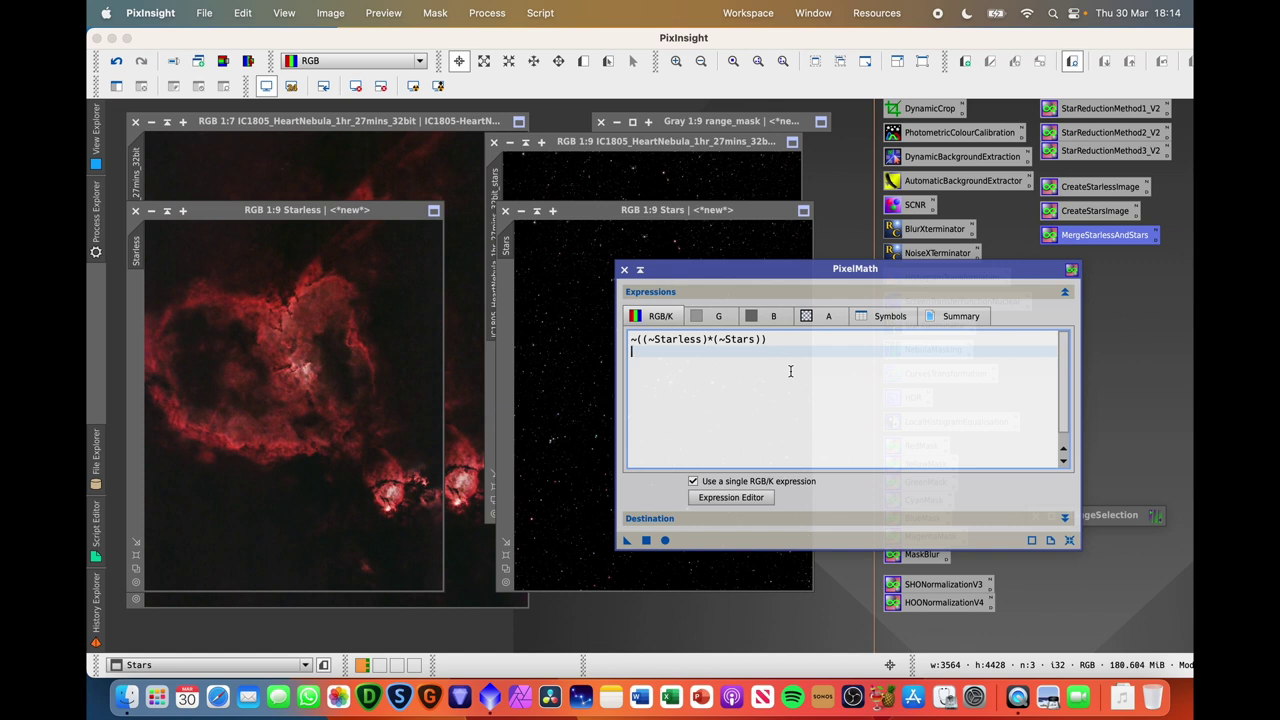
pyautogui.press('BackSpace')
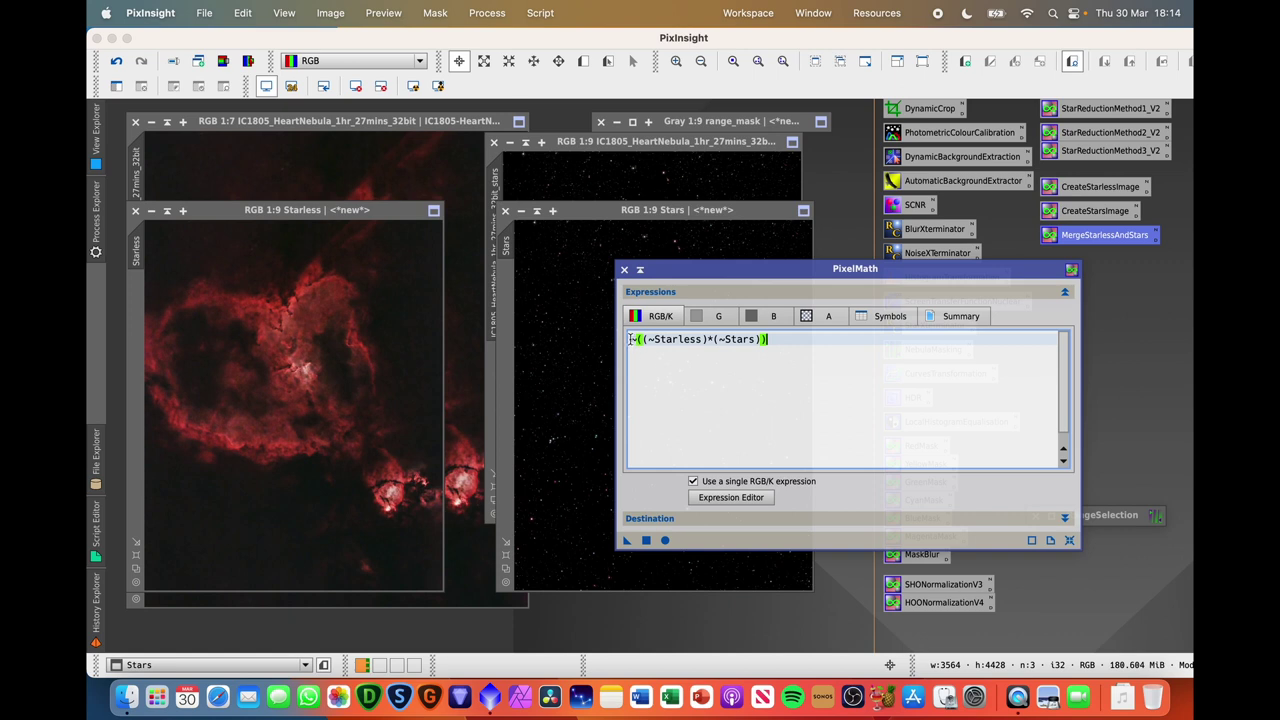
pyautogui.press('Return')
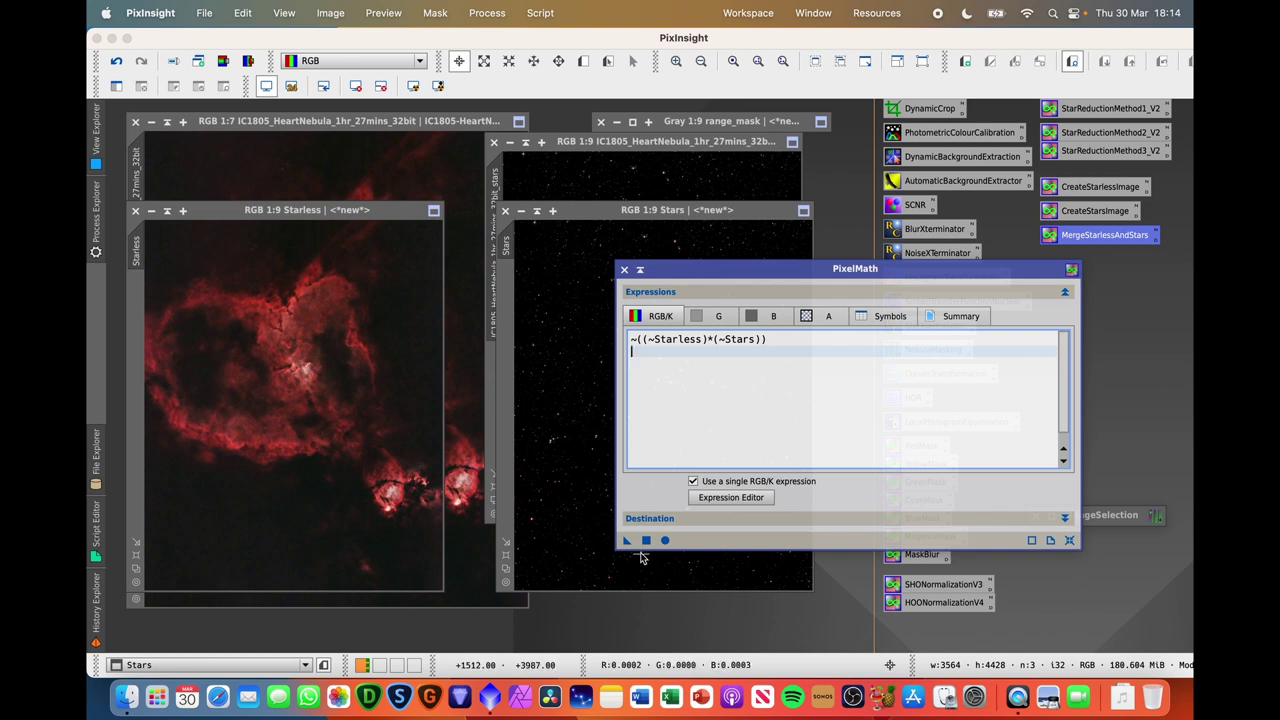
pyautogui.moveTo(647, 546); pyautogui.dragTo(615, 512)
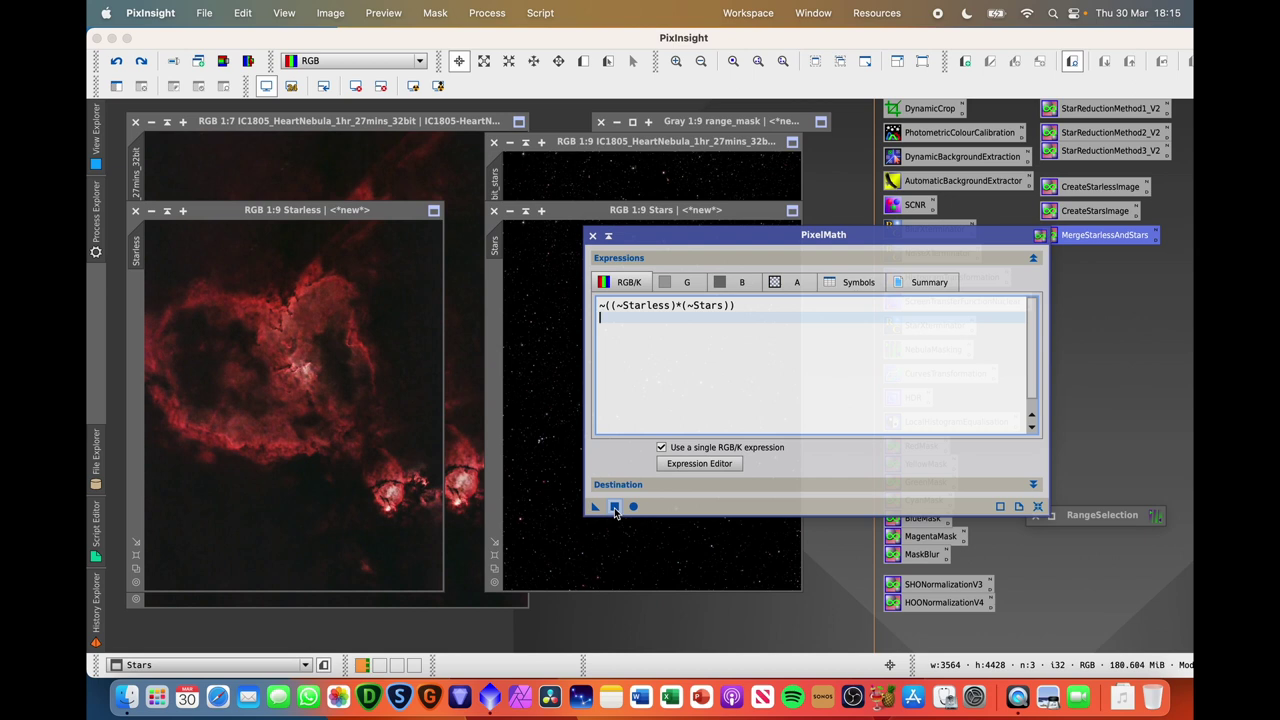
# Step: Run the PixelMath merge globally to create the Final image, then rearrange the windows
pyautogui.click(615, 508)
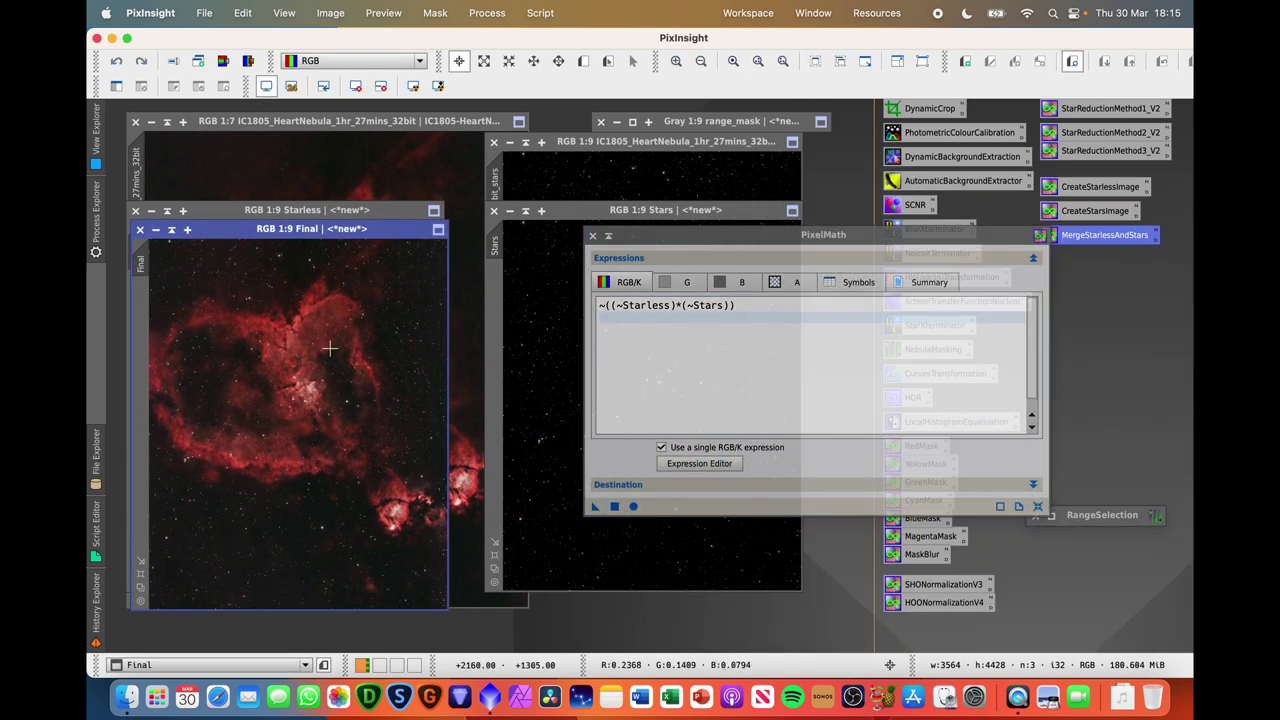
pyautogui.moveTo(250, 229); pyautogui.dragTo(285, 169)
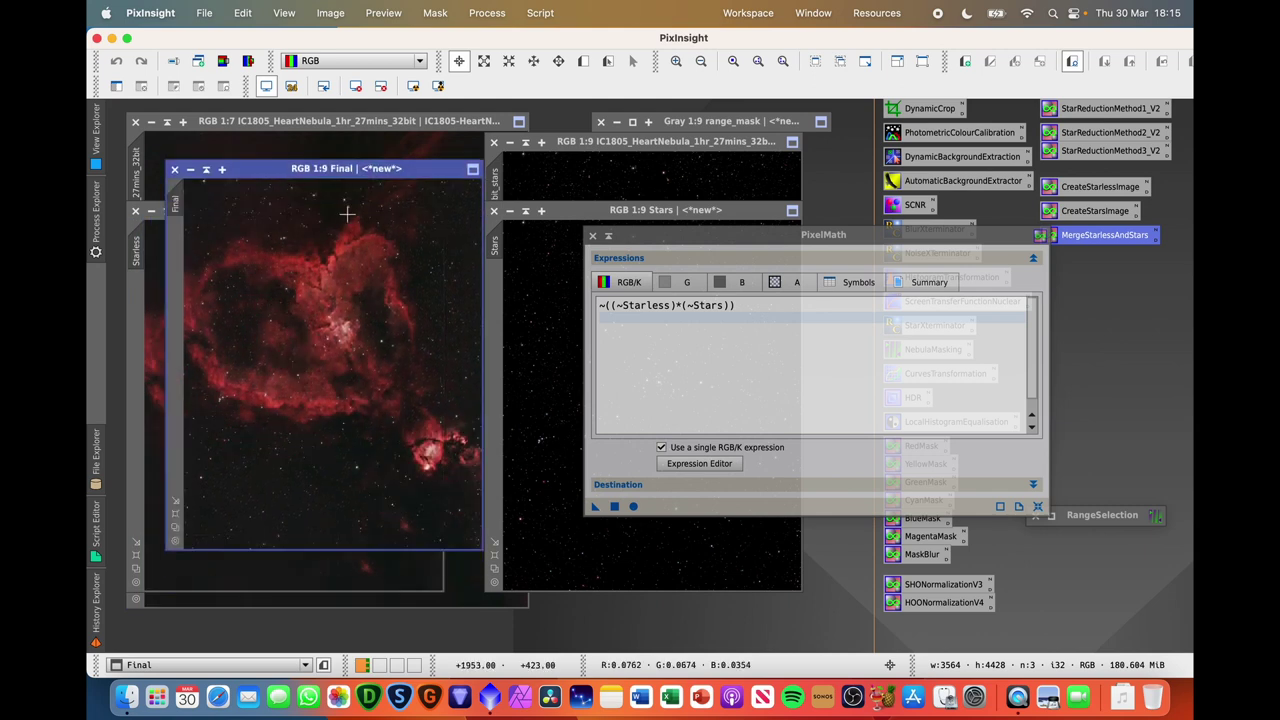
pyautogui.scroll(2, 437, 294)
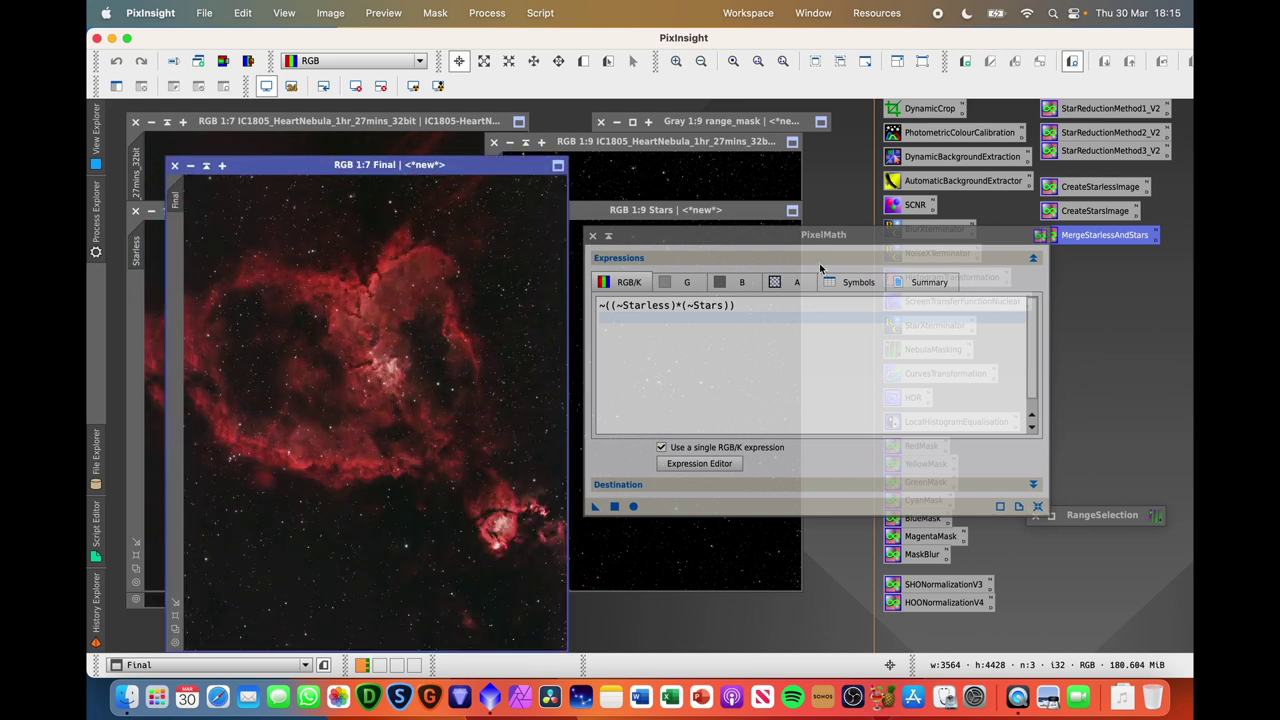
pyautogui.moveTo(751, 237); pyautogui.dragTo(831, 185)
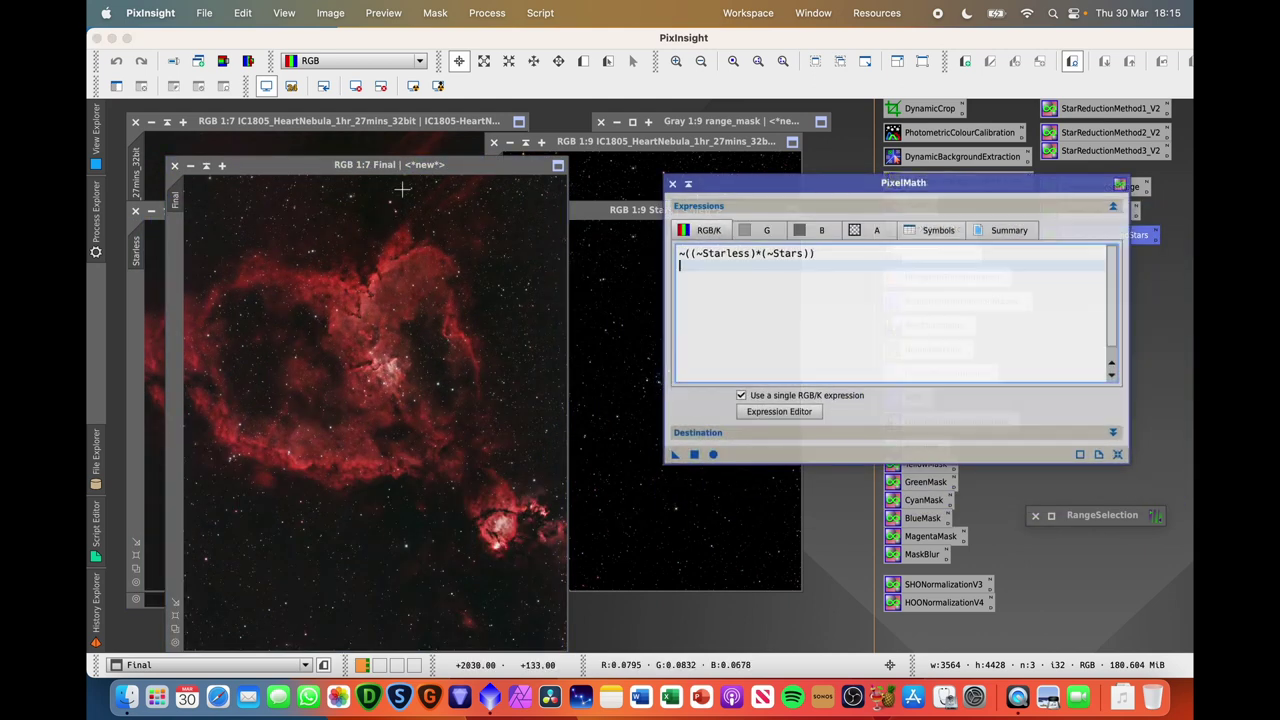
pyautogui.moveTo(390, 170); pyautogui.dragTo(390, 148)
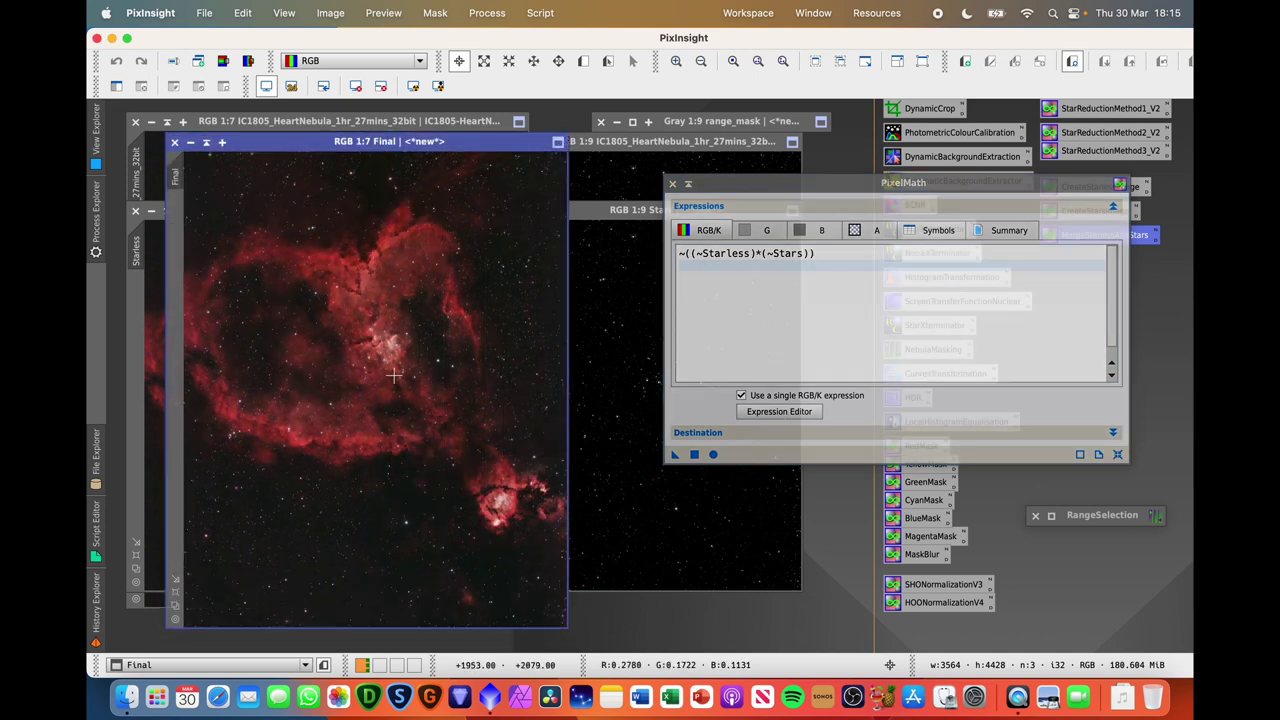
pyautogui.moveTo(845, 183); pyautogui.dragTo(759, 300)
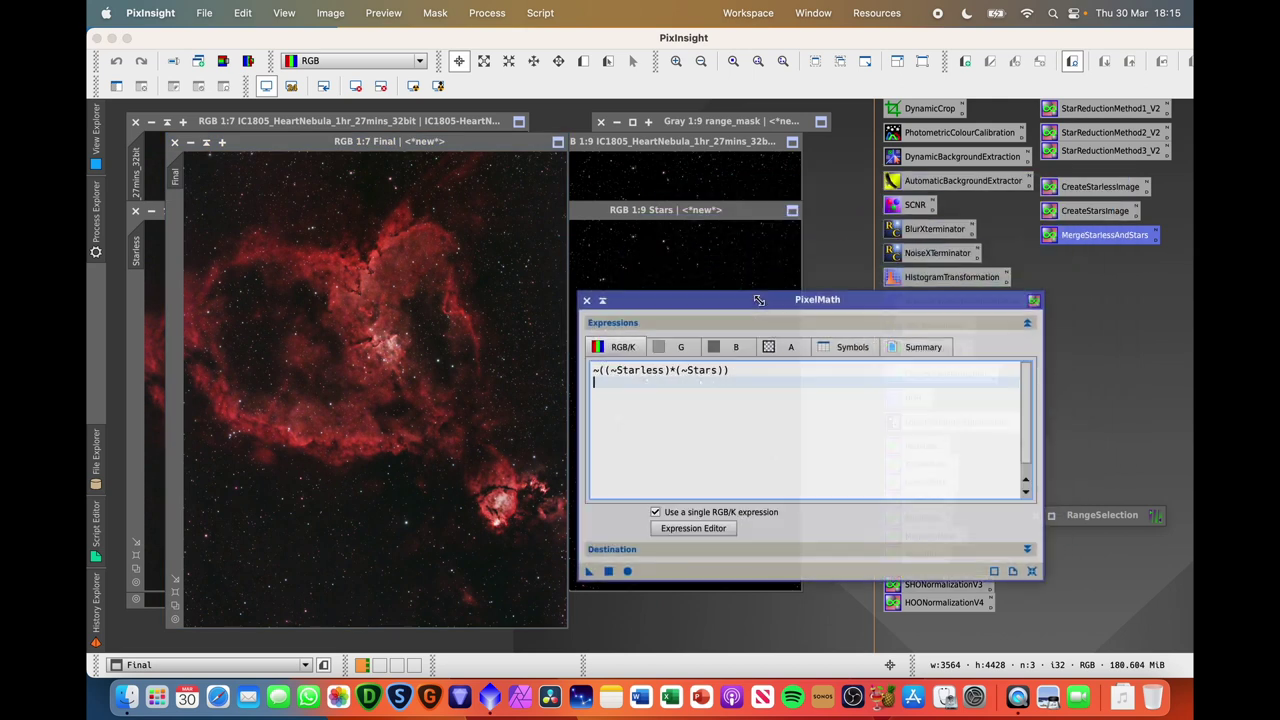